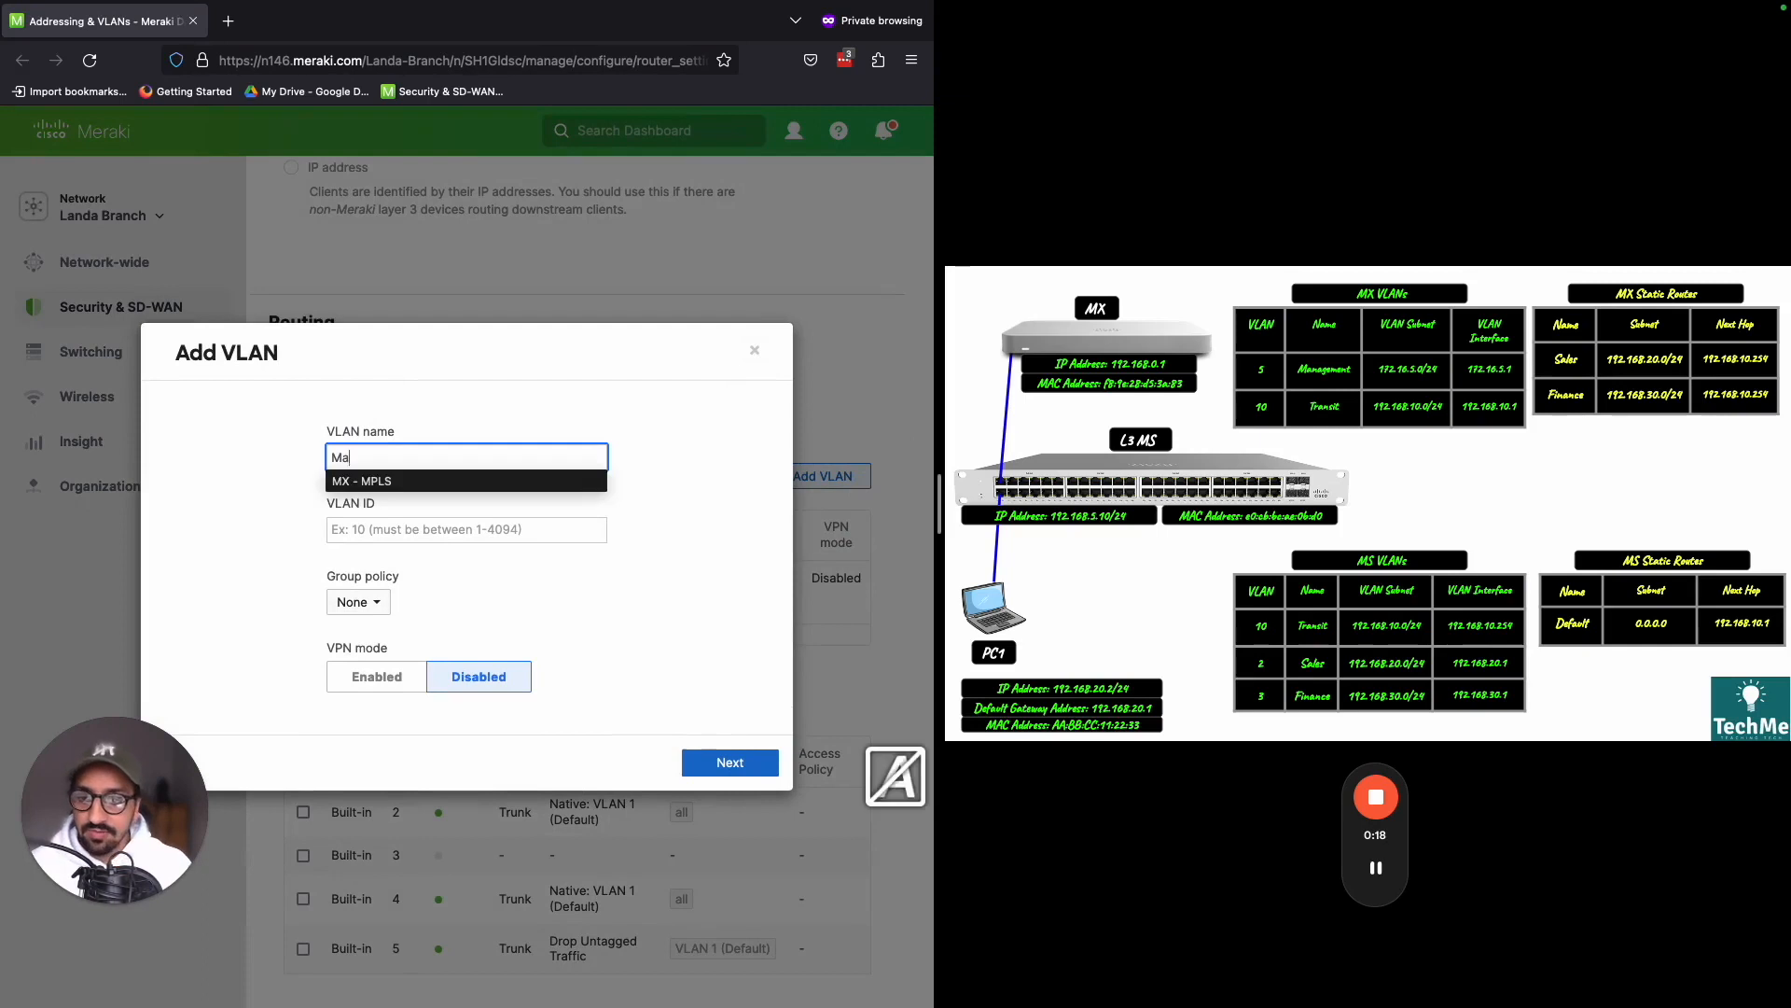
- Assign VLAN ID 5 to the new Management VLAN and continue to its IP configuration
{"action": "left_click", "coordinate": [380, 528]}
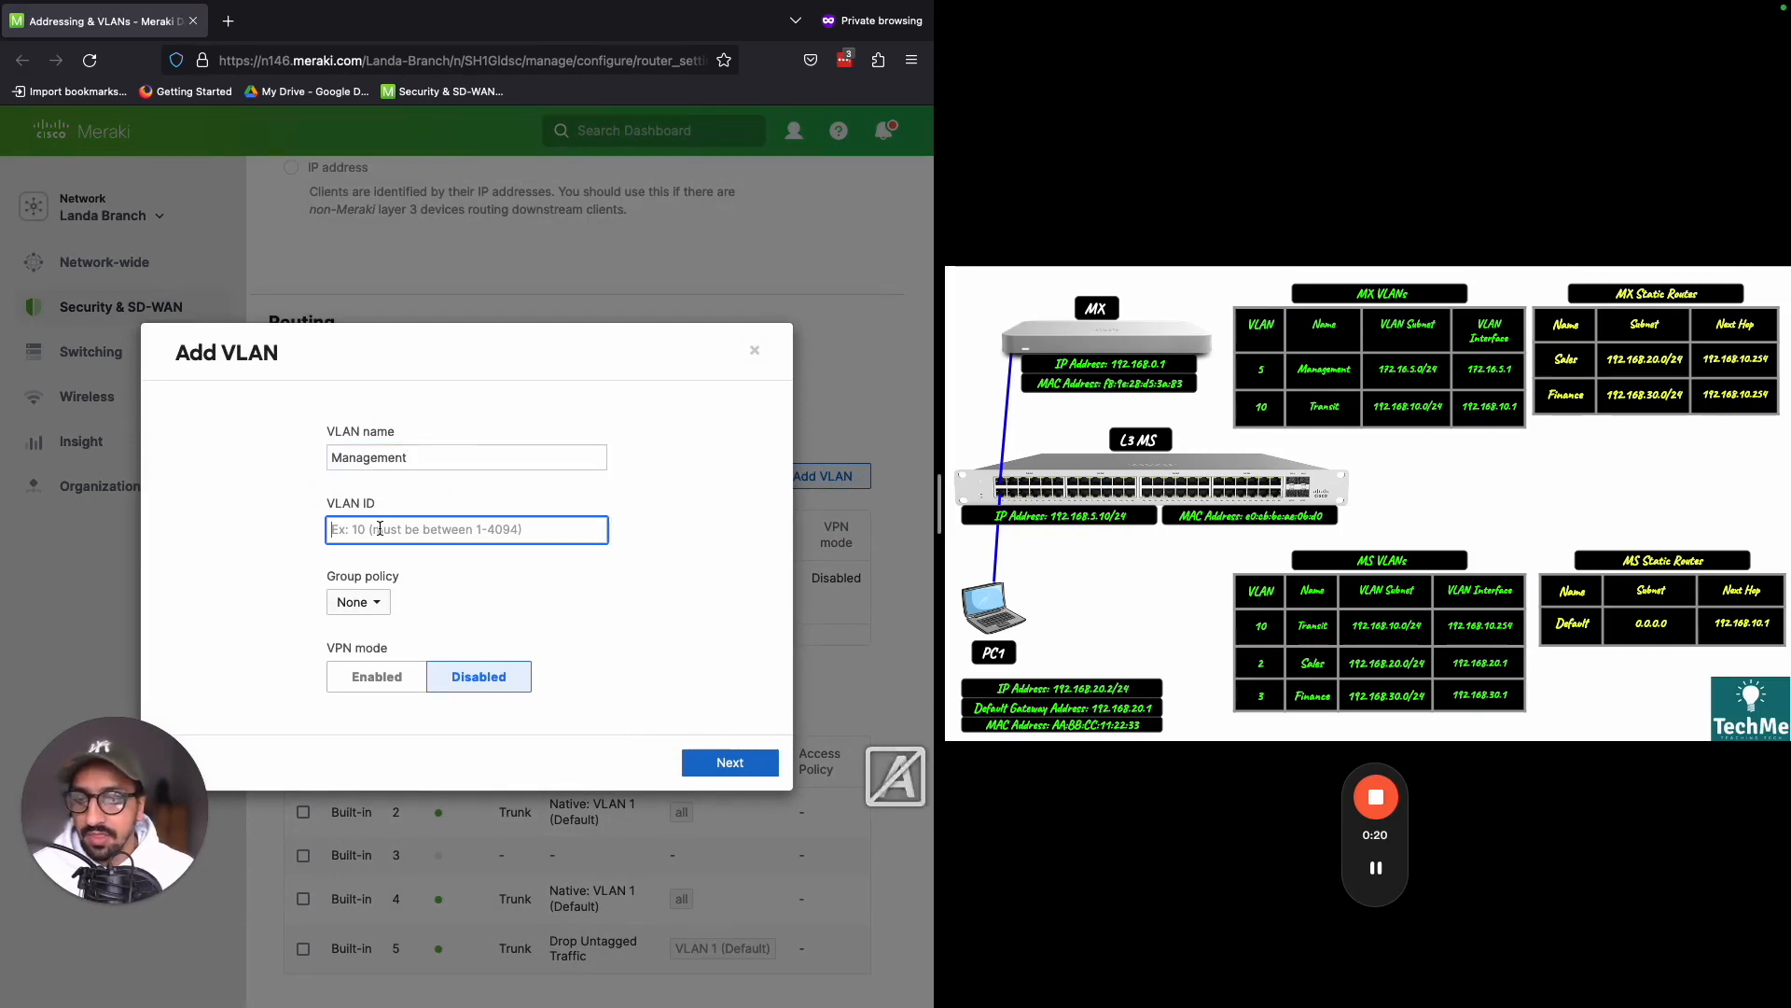
{"action": "type", "text": "5"}
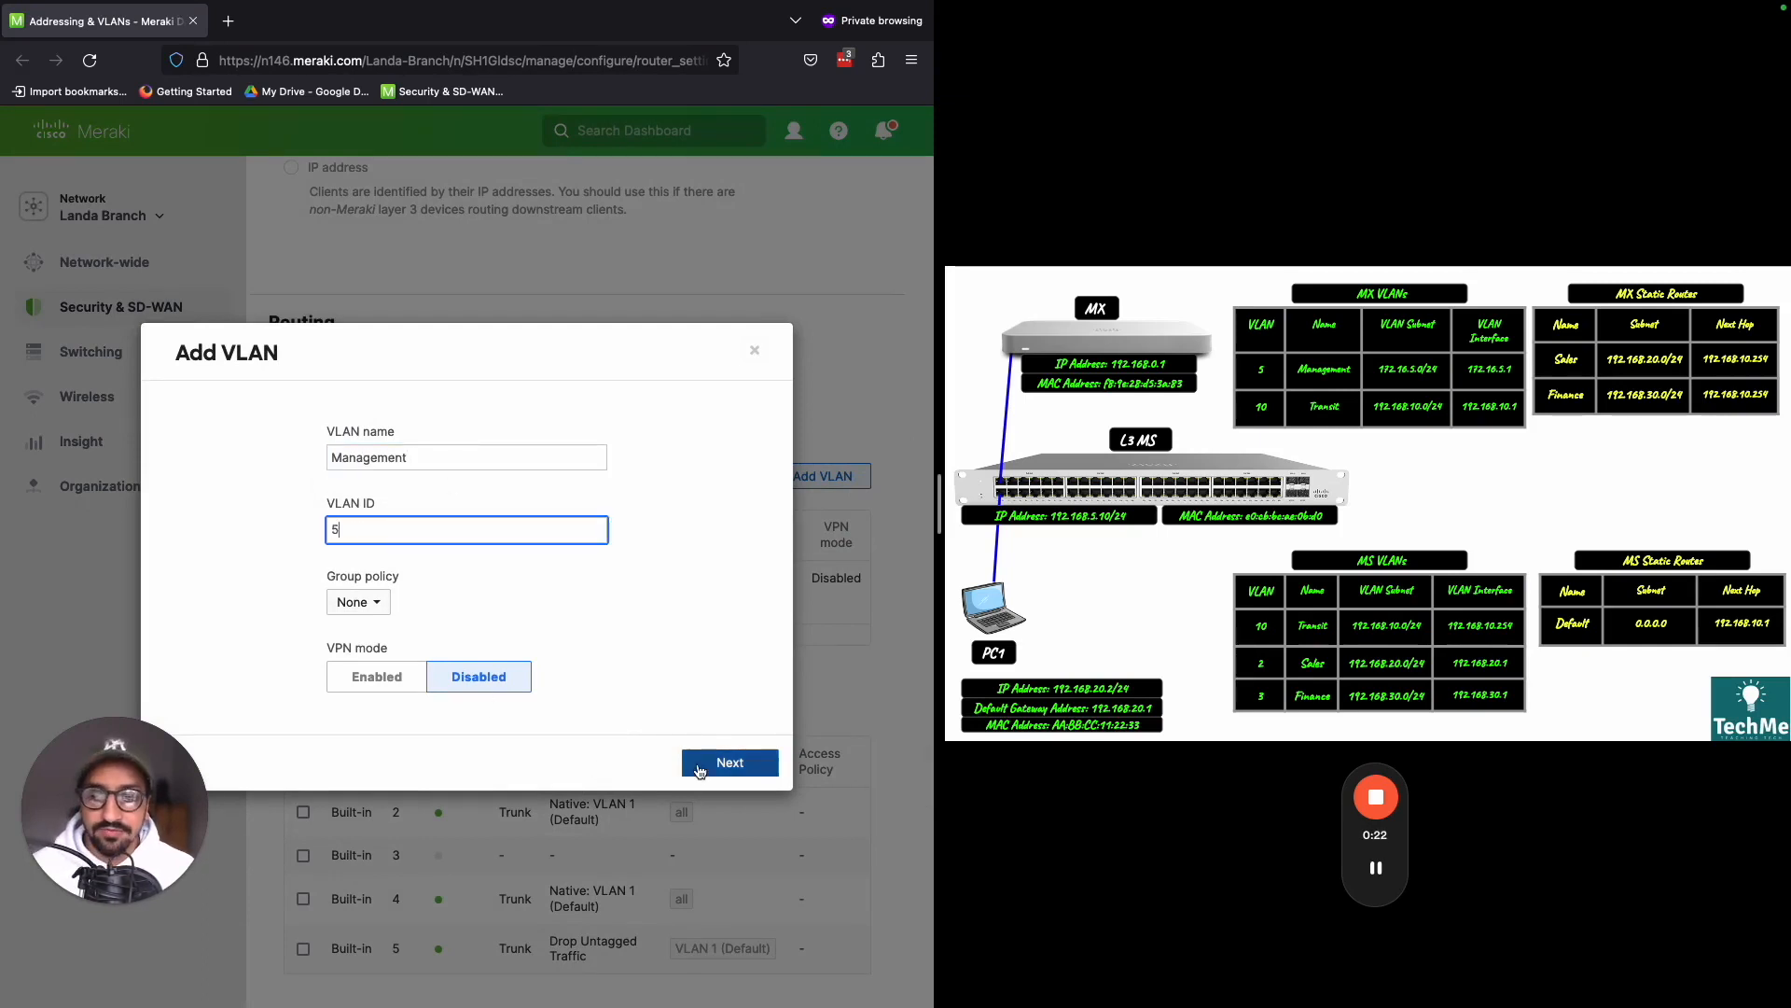
{"action": "left_click", "coordinate": [728, 761]}
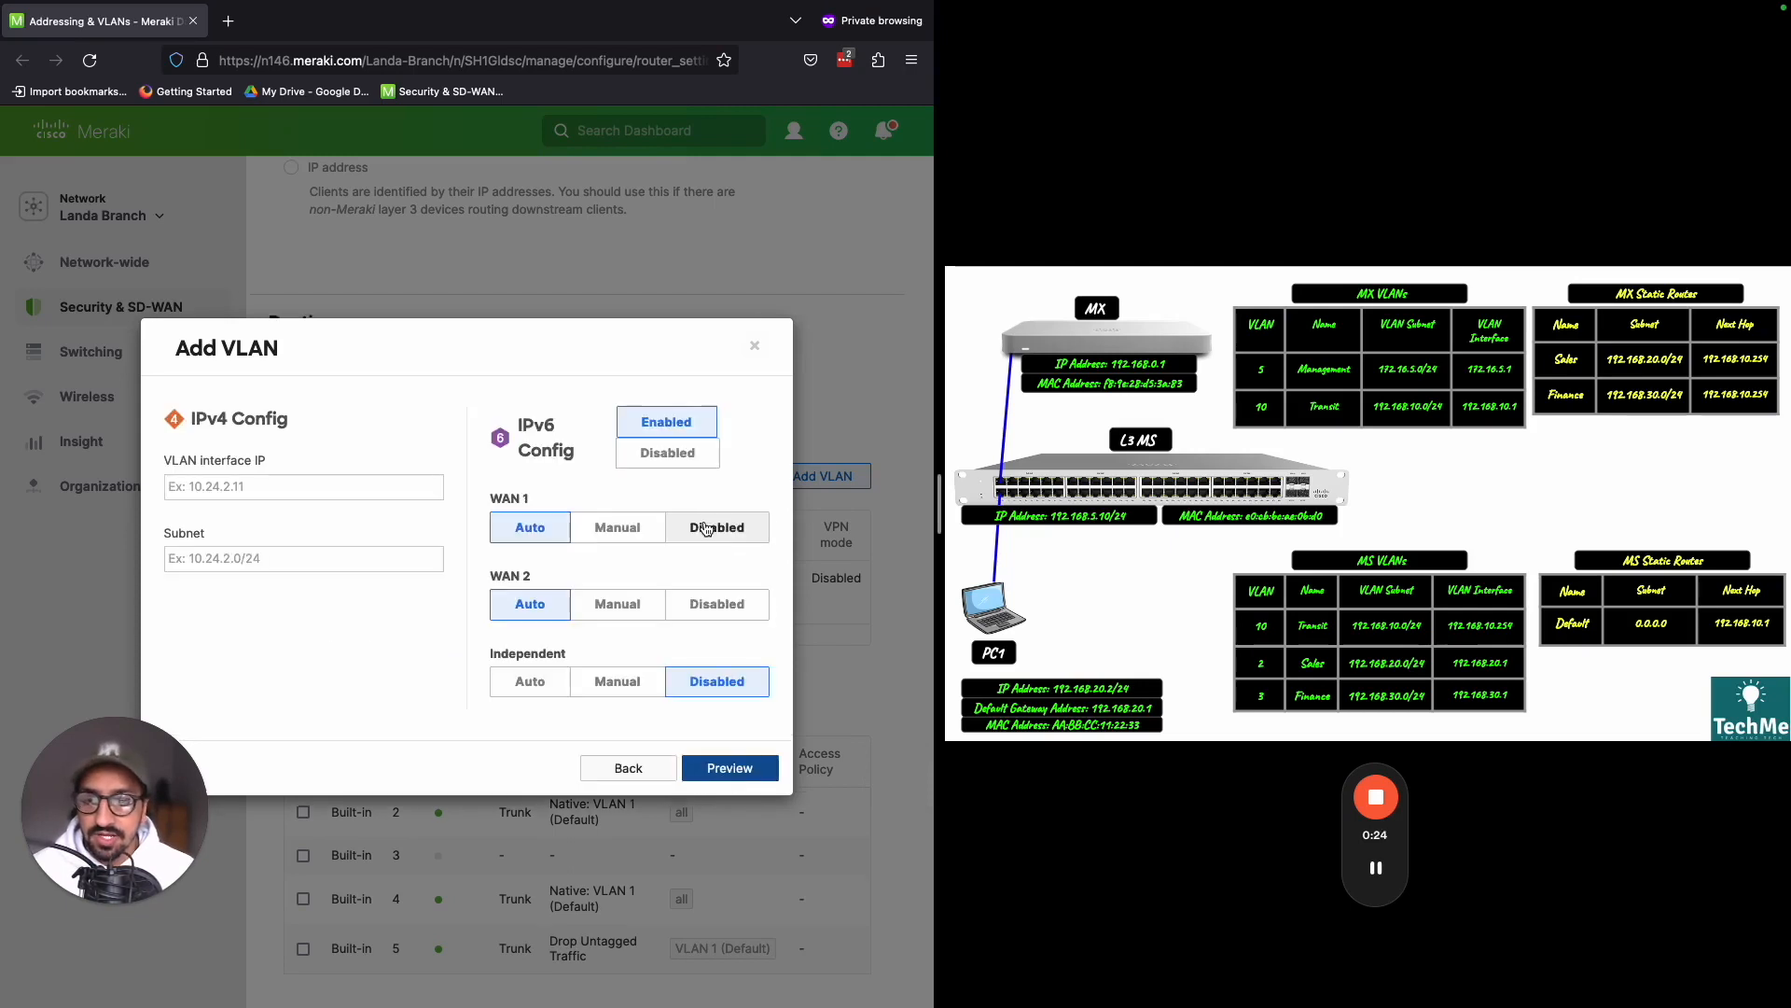
- Disable IPv6 for the Management VLAN and set its VLAN interface IP to 172.16.5.1
{"action": "left_click", "coordinate": [701, 465]}
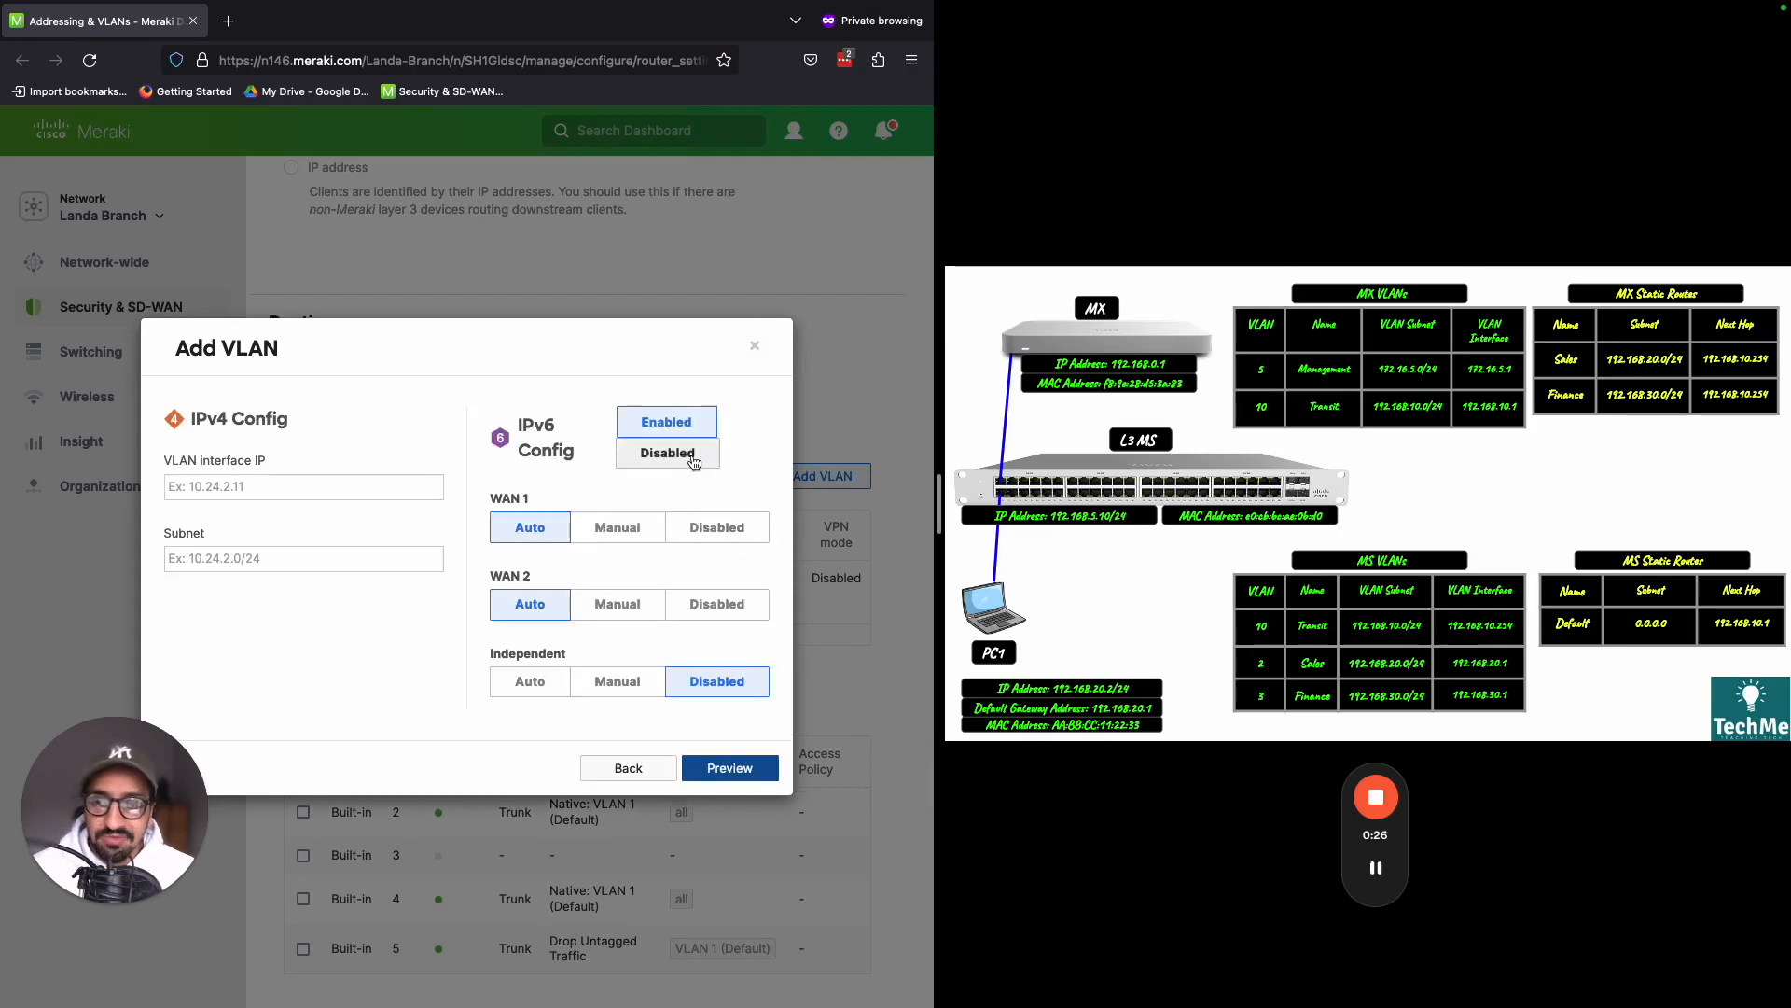
{"action": "left_click", "coordinate": [307, 548]}
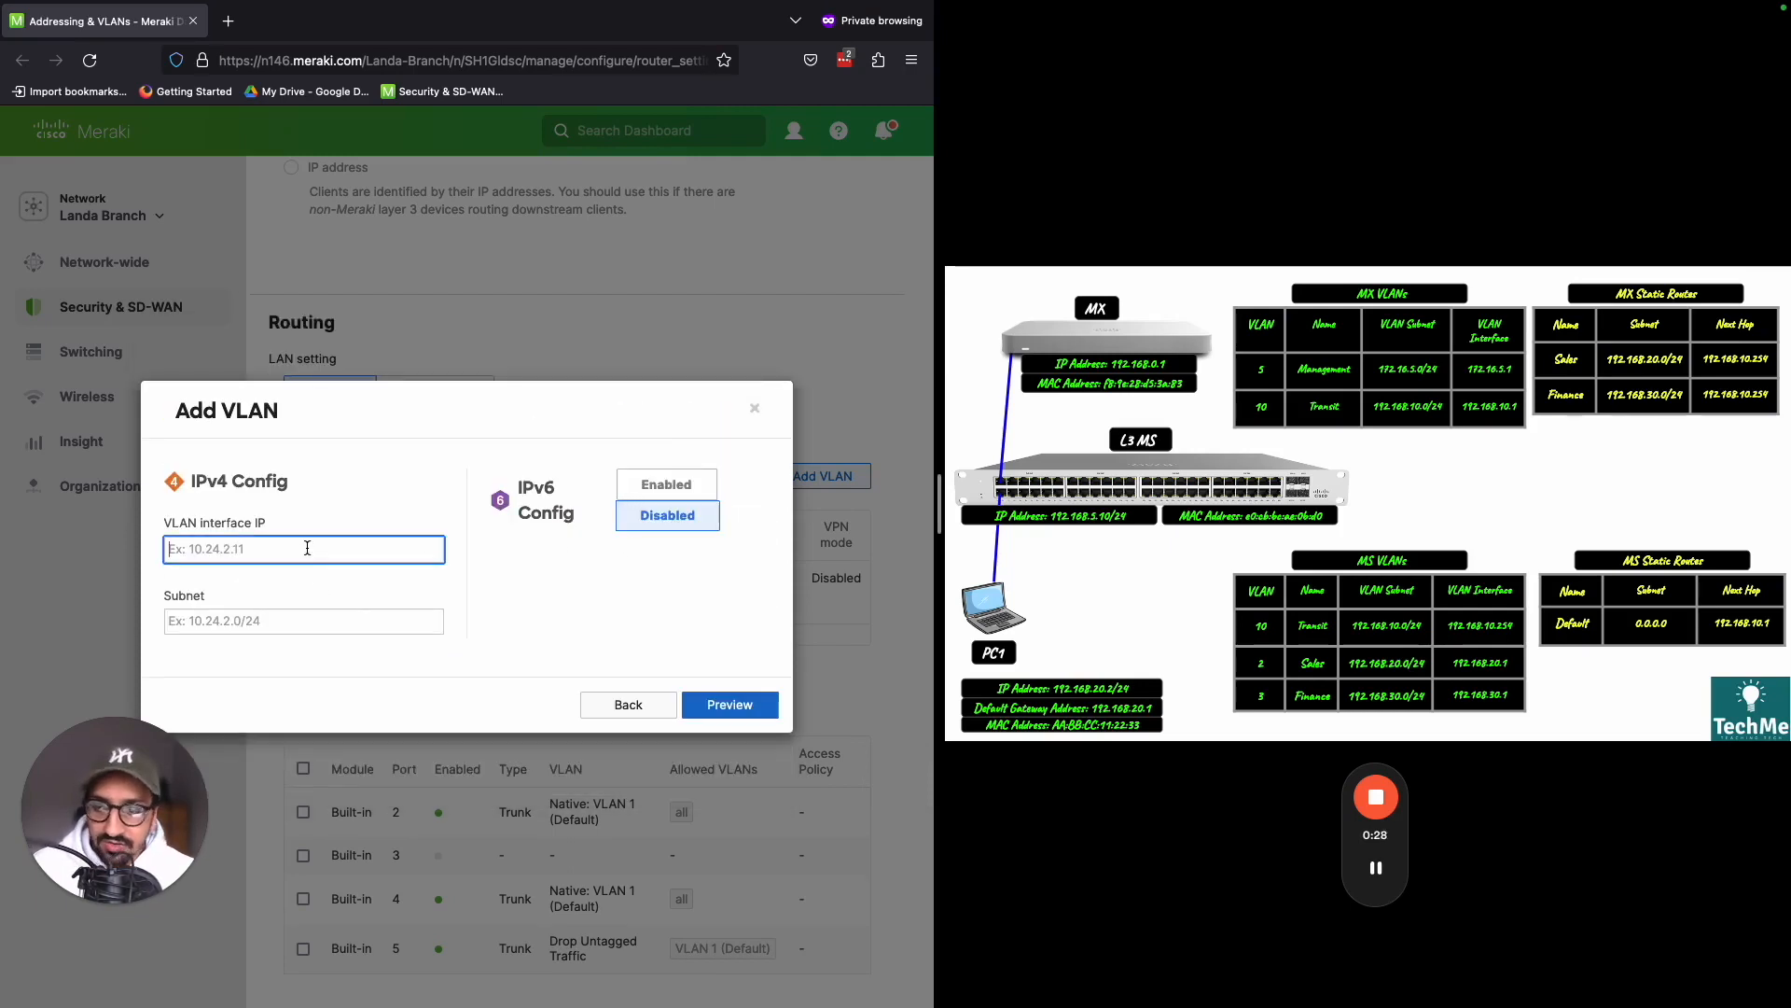
{"action": "type", "text": "172.16."}
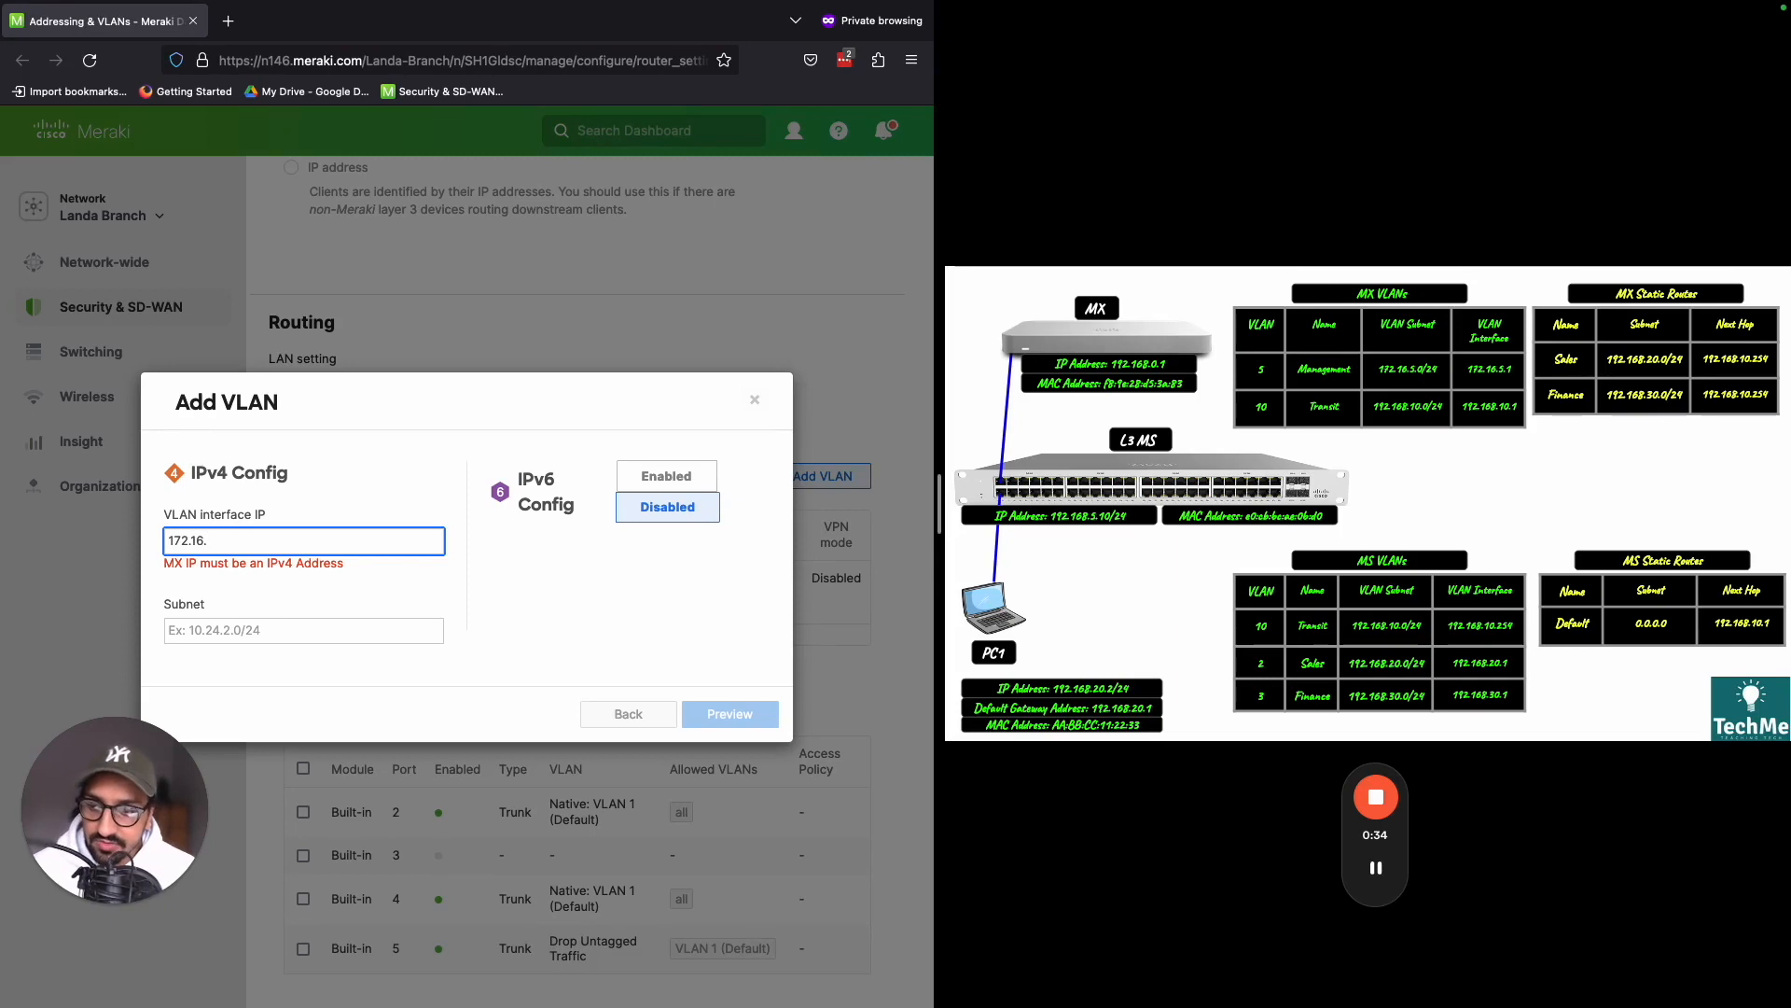
{"action": "type", "text": "5.1"}
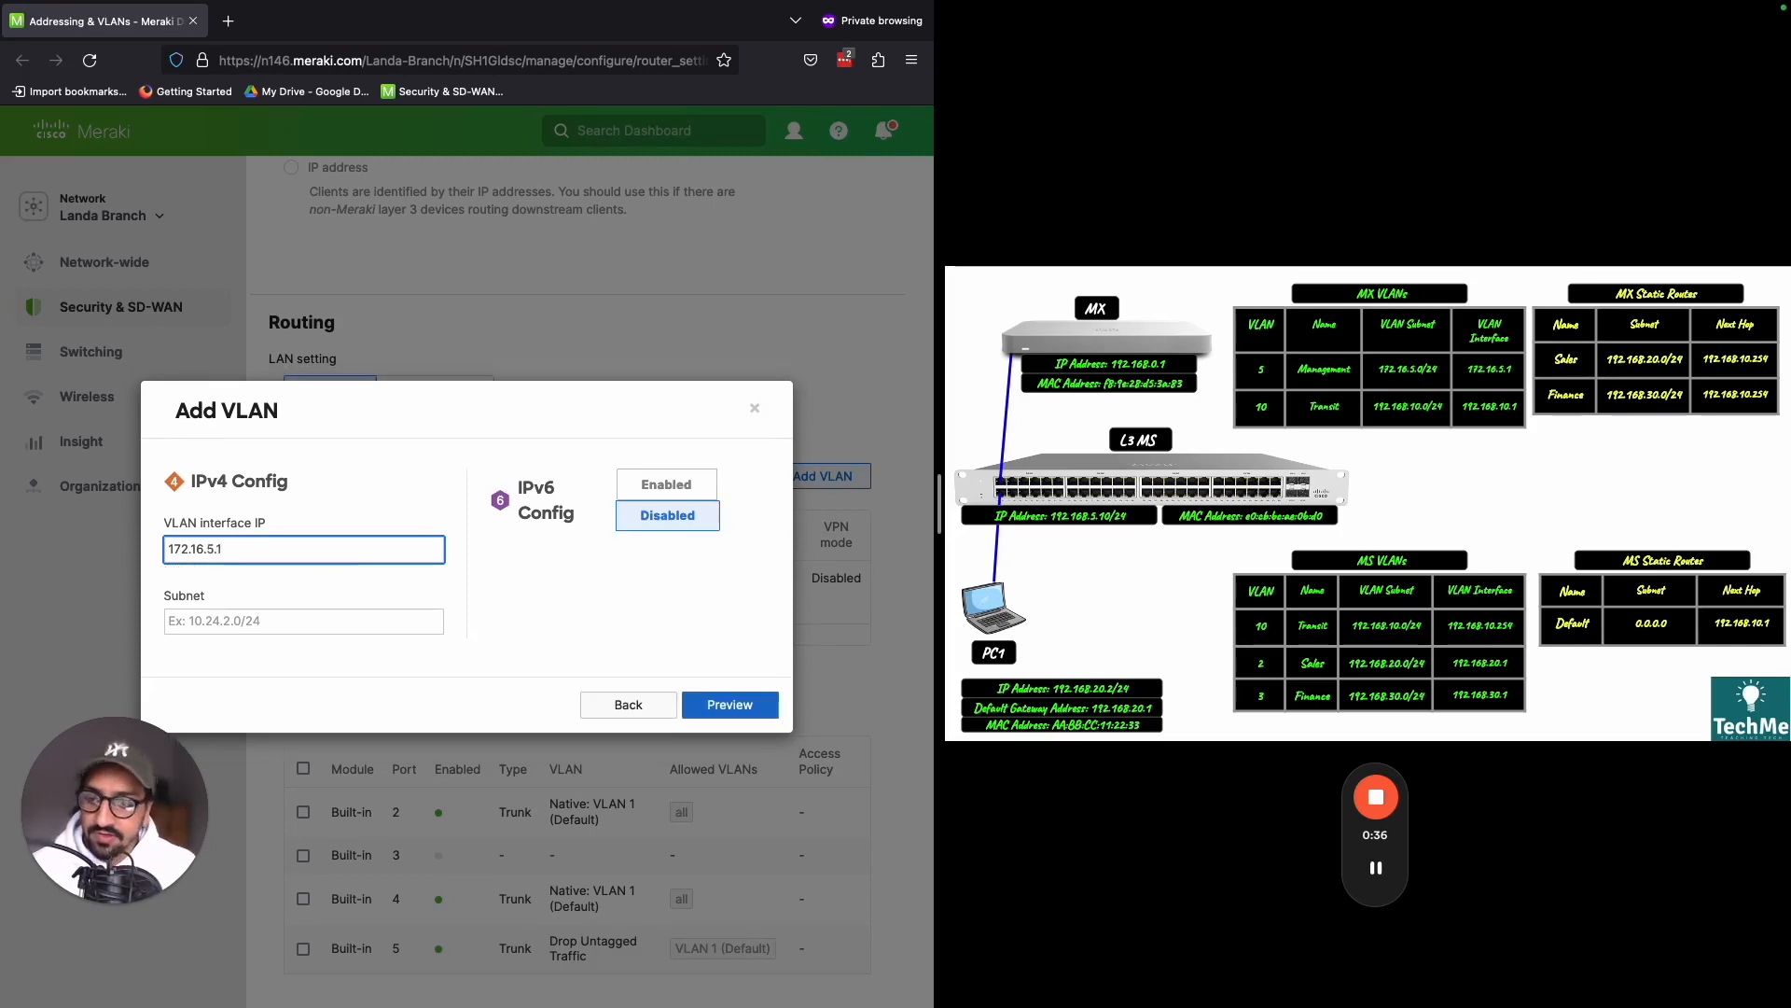
{"action": "left_click", "coordinate": [297, 618]}
{"action": "key", "text": "super+shift+d"}
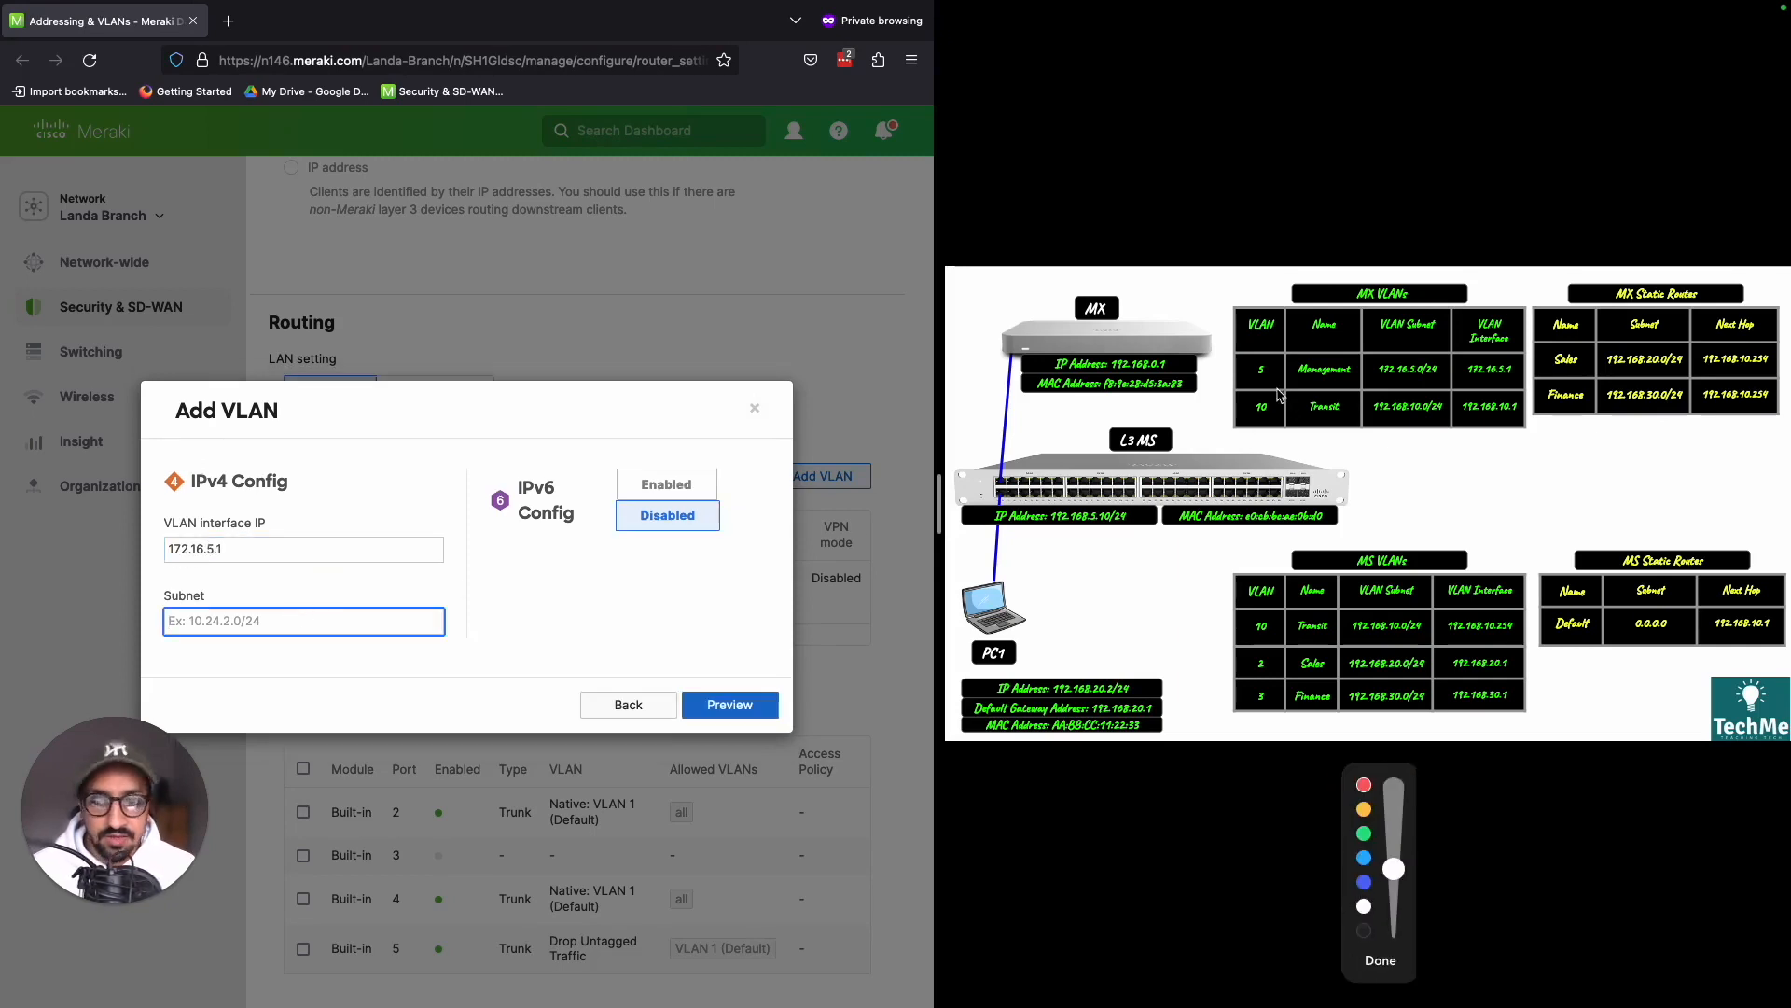
{"action": "left_click_drag", "start_coordinate": [1369, 384], "coordinate": [1435, 355]}
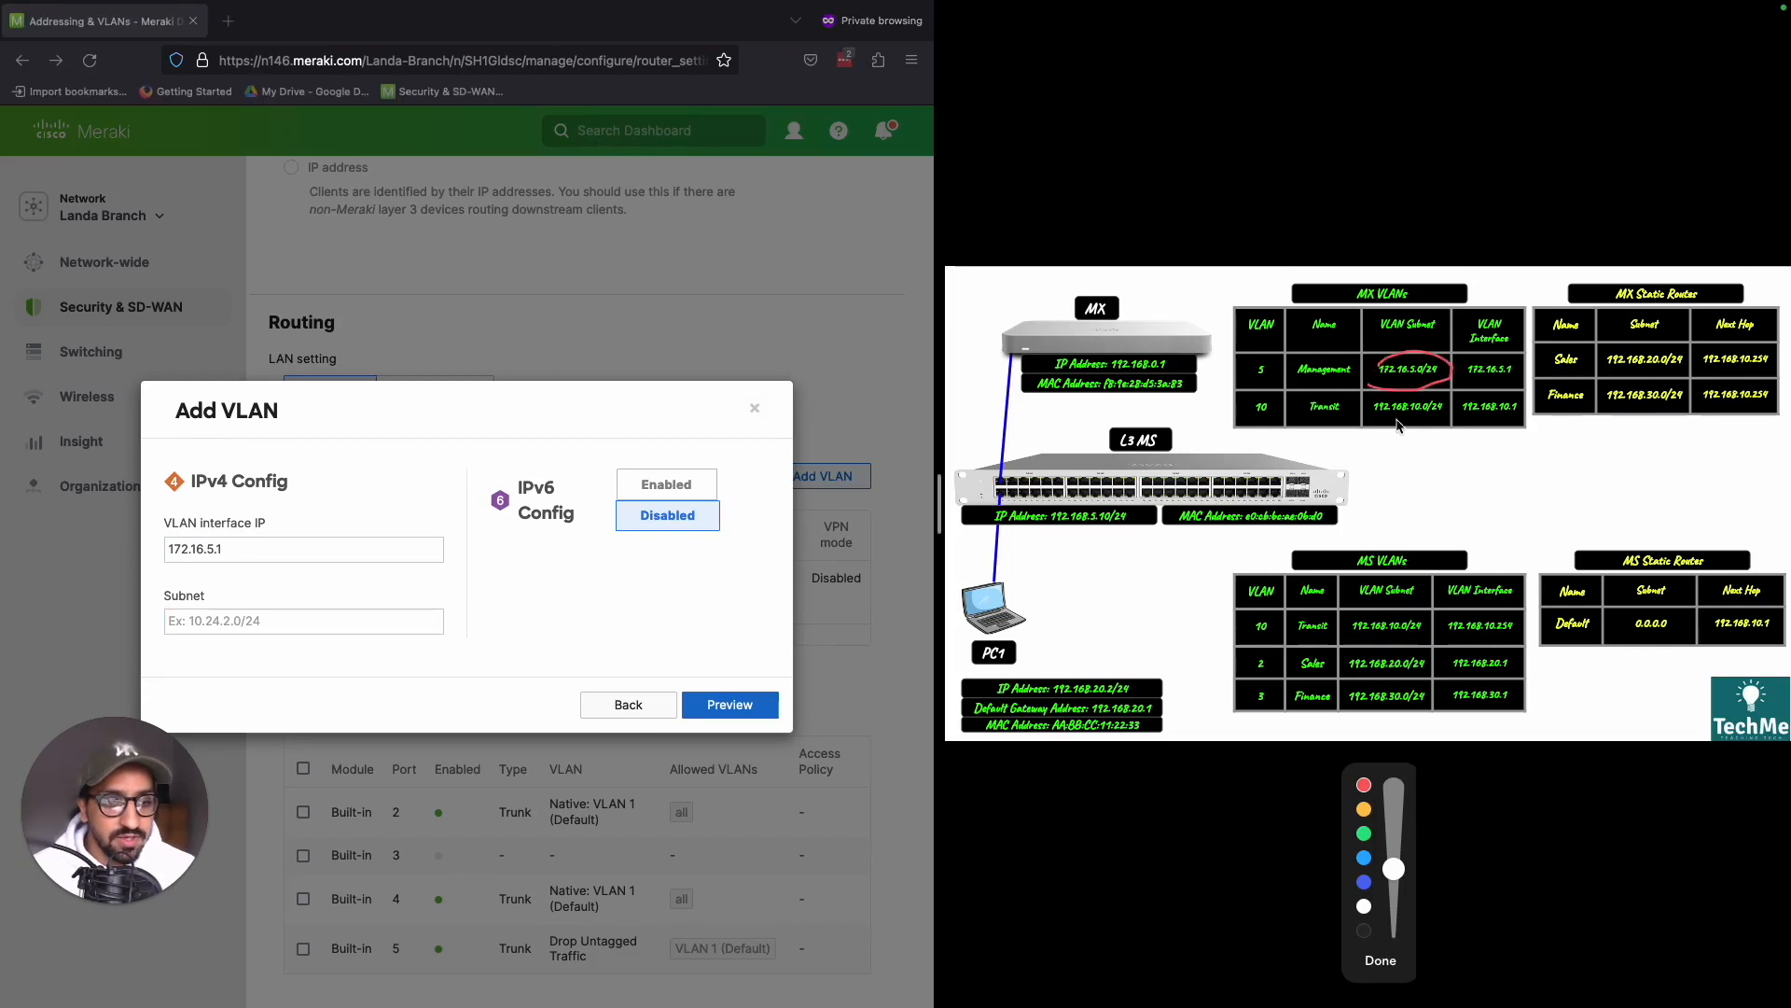
{"action": "left_click", "coordinate": [1380, 960]}
- Set the Management VLAN's subnet to 172.16.5.0/24
{"action": "left_click", "coordinate": [214, 614]}
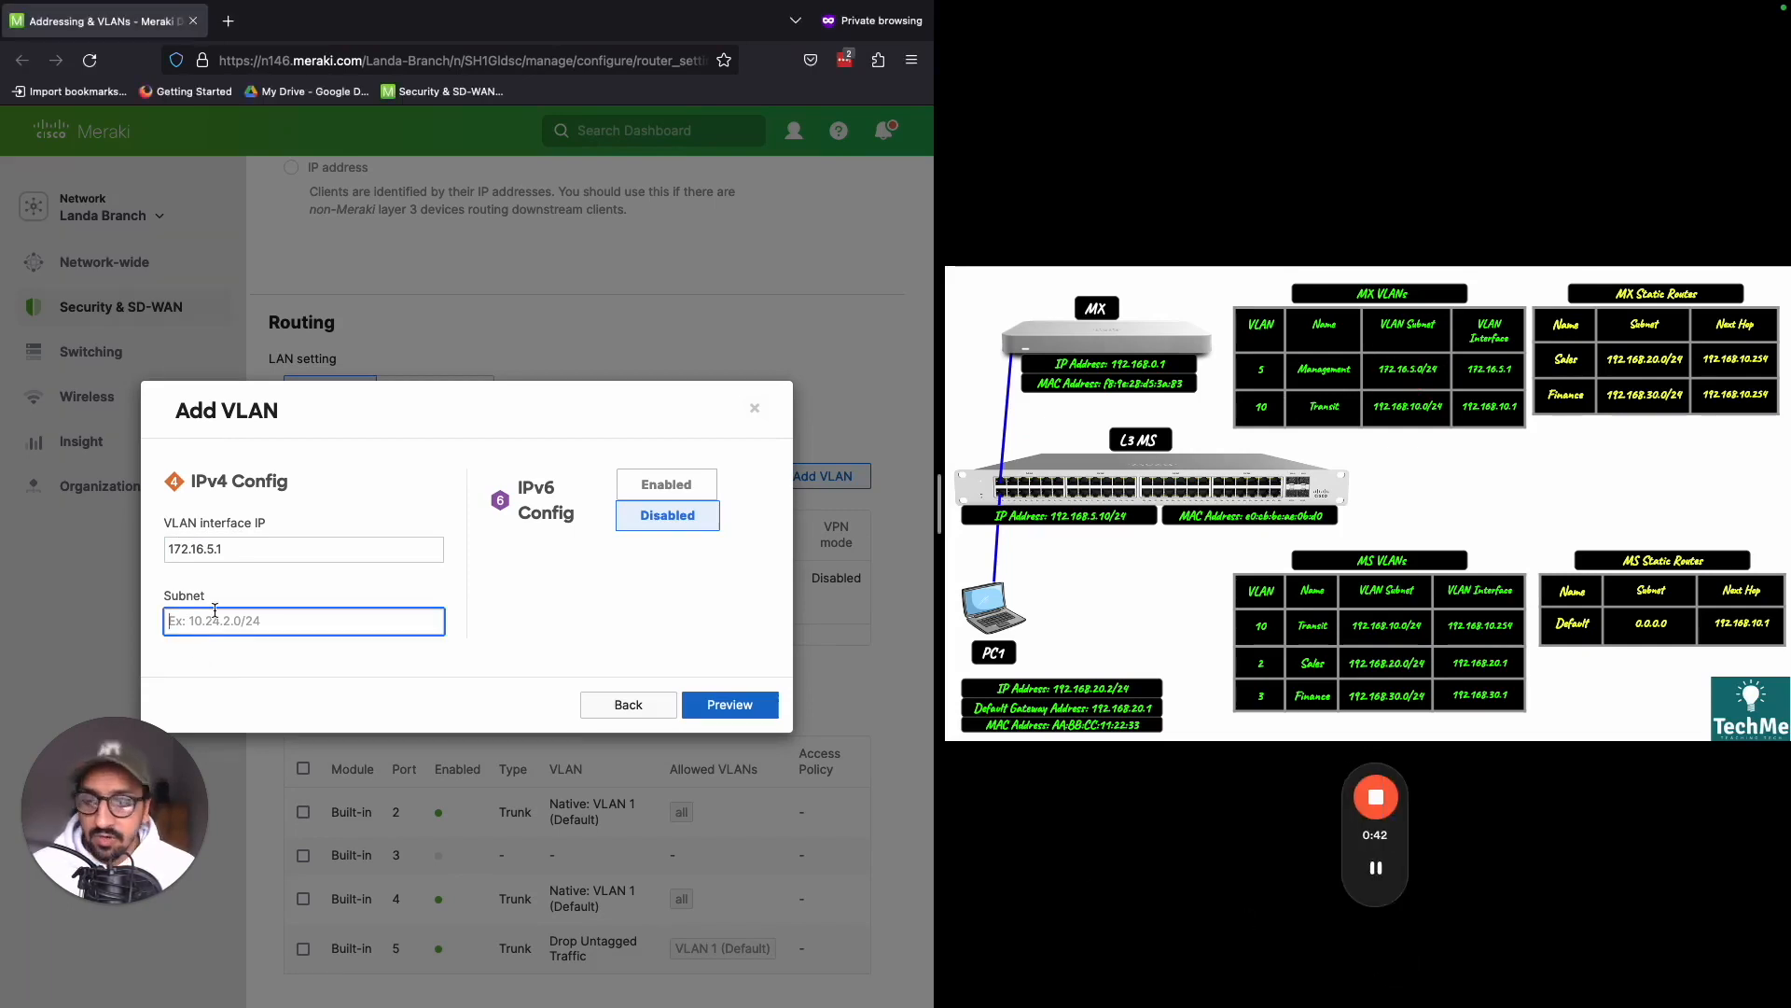
{"action": "type", "text": "172.1"}
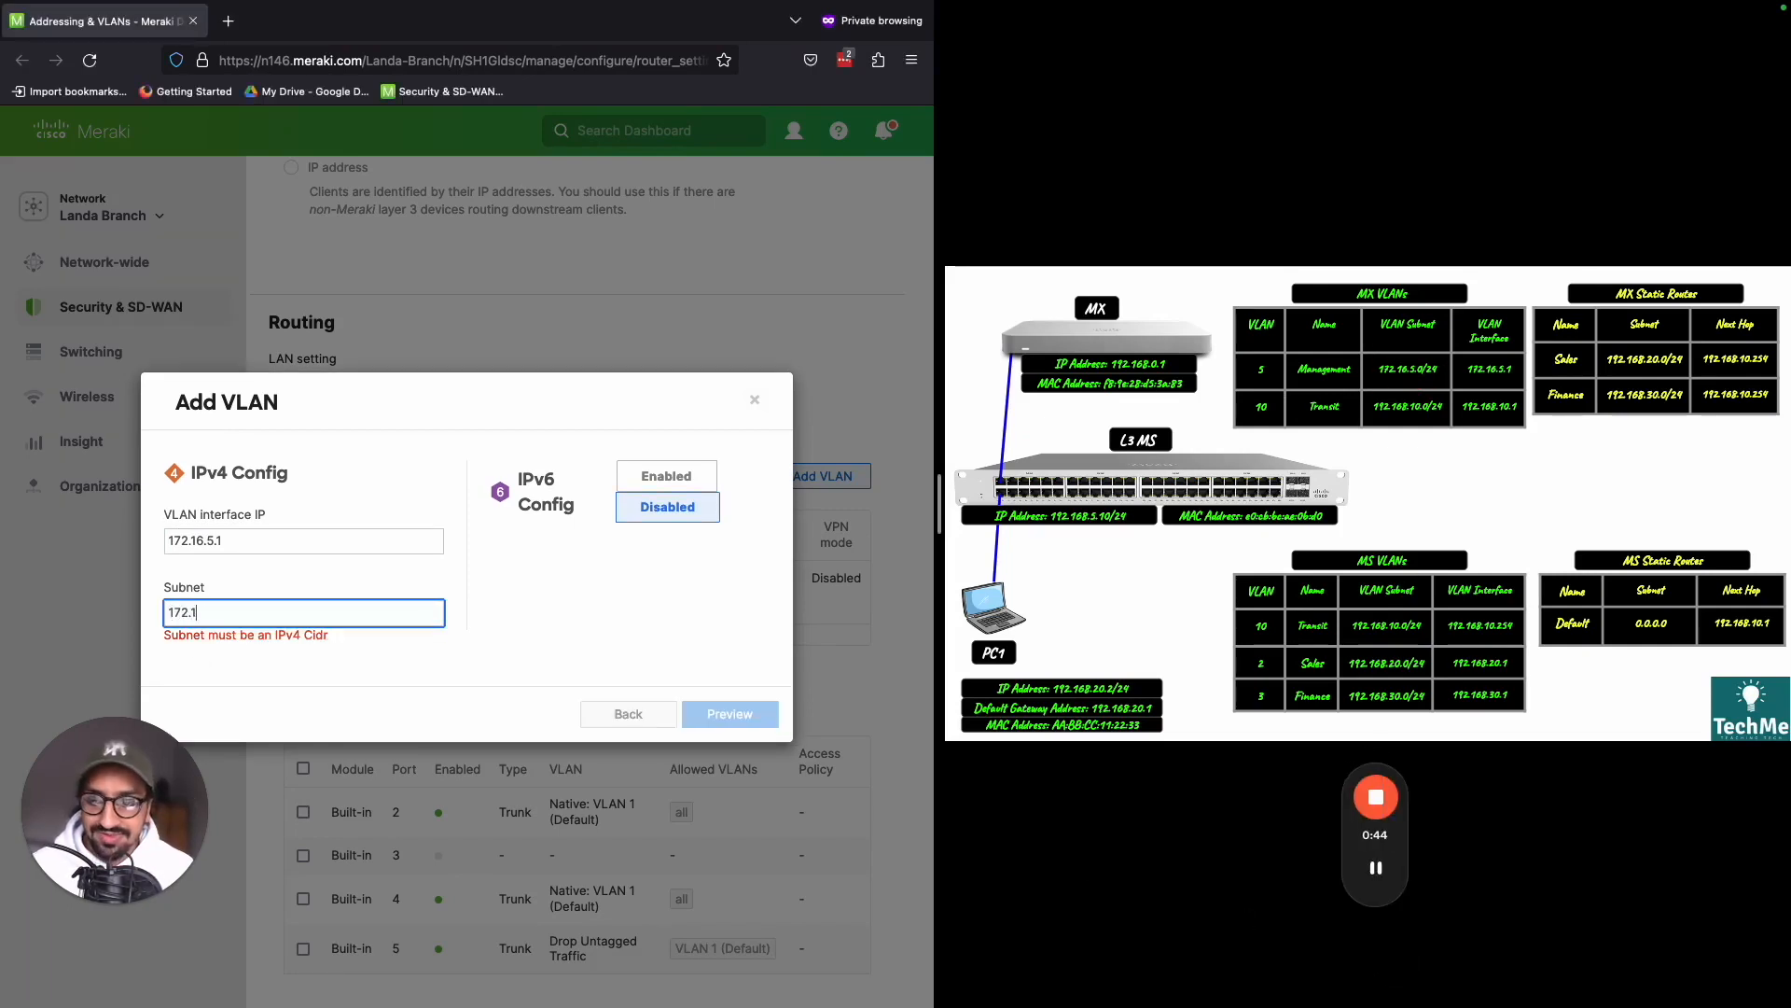
{"action": "type", "text": "6.5.0"}
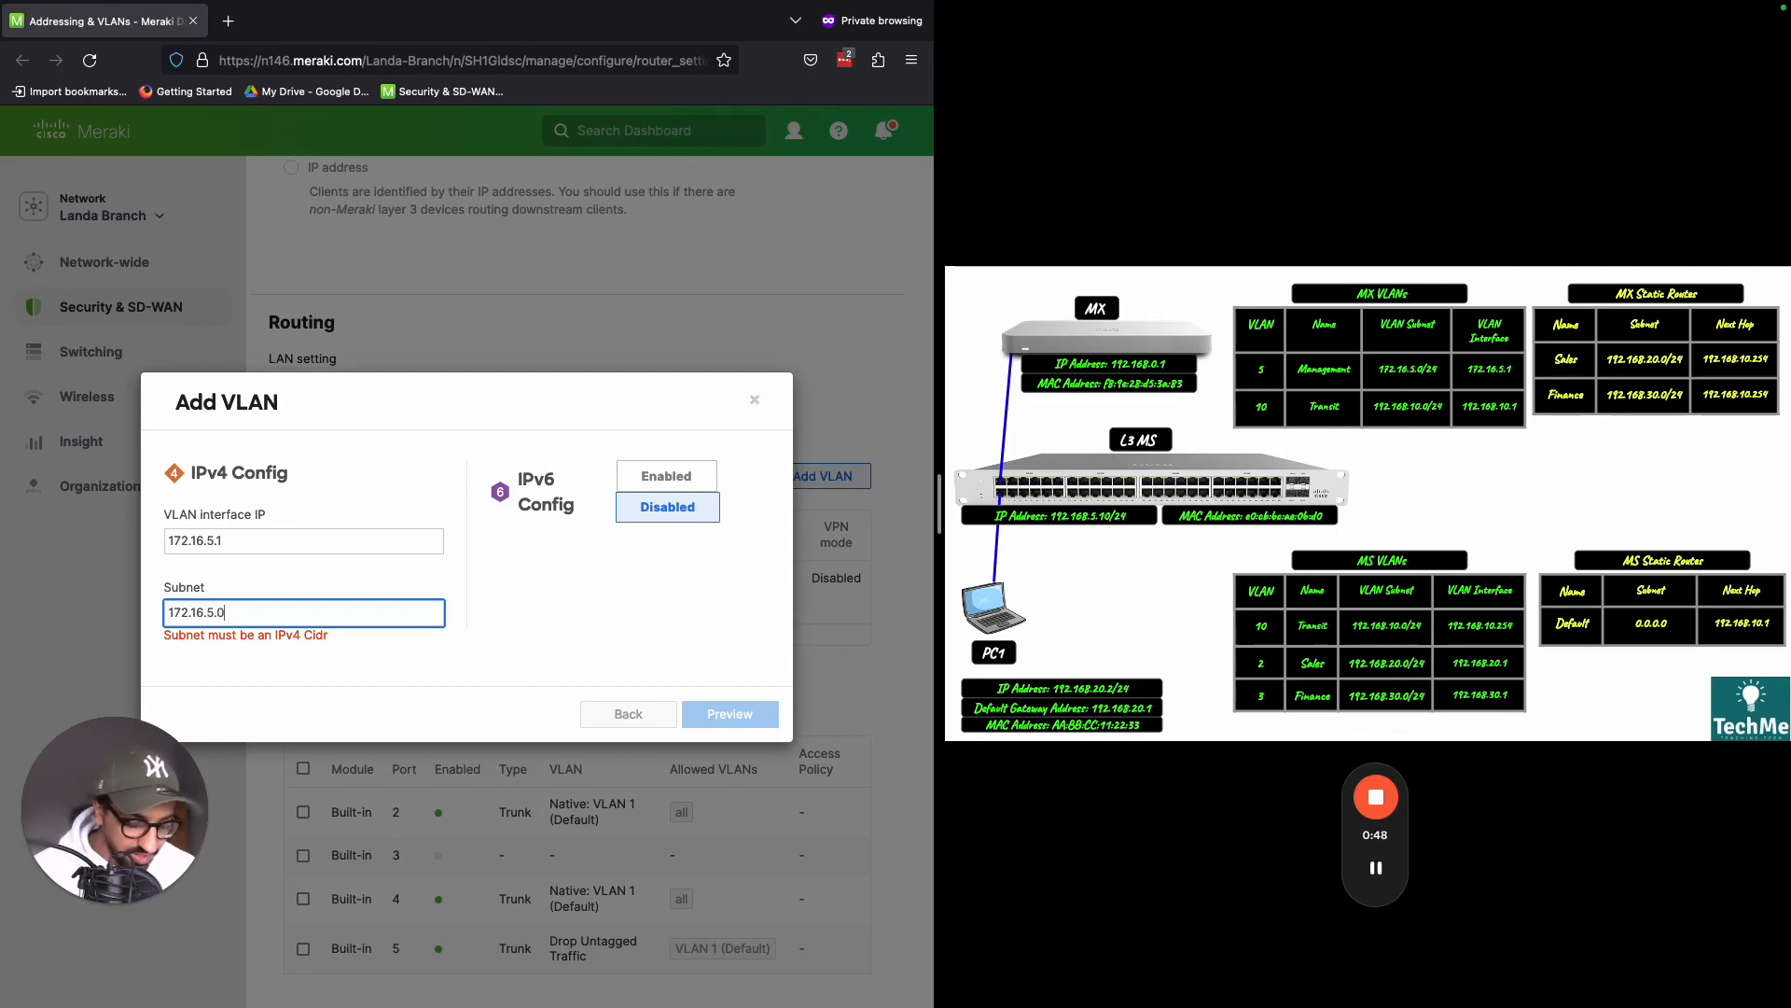
{"action": "type", "text": "/24"}
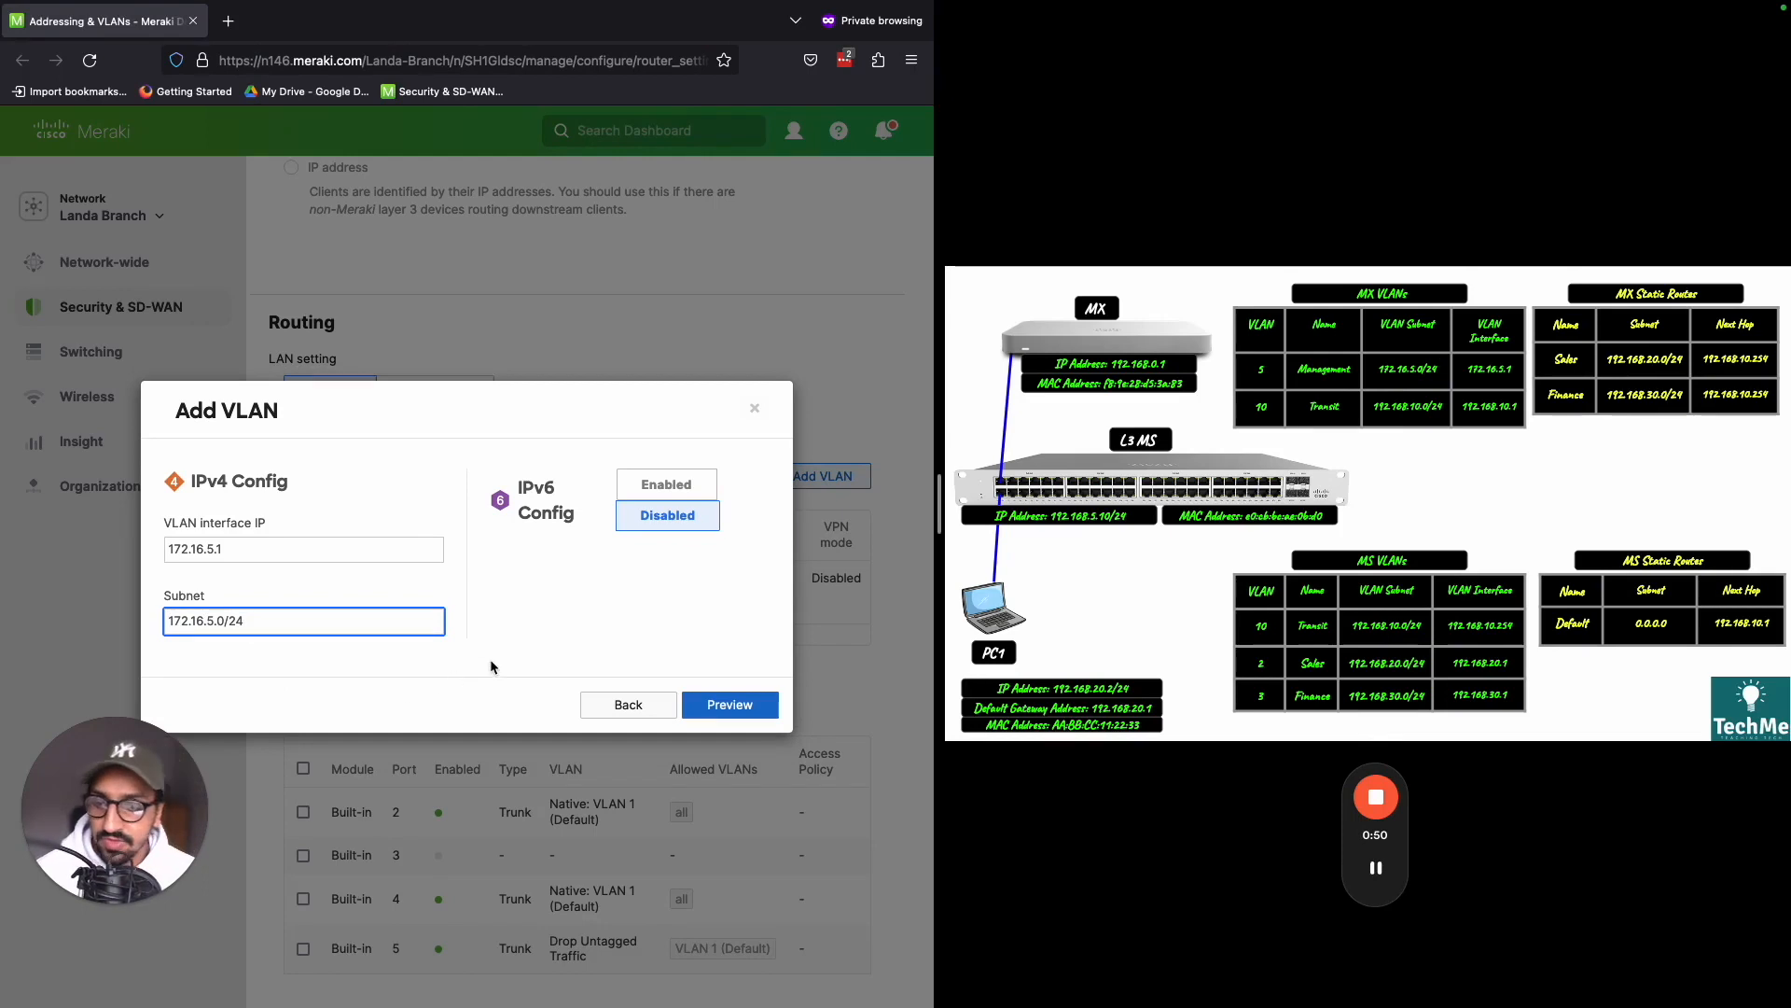
- Preview and apply the Management VLAN, save the changes, and return to the Subnets table in the Routing section
{"action": "left_click", "coordinate": [578, 621]}
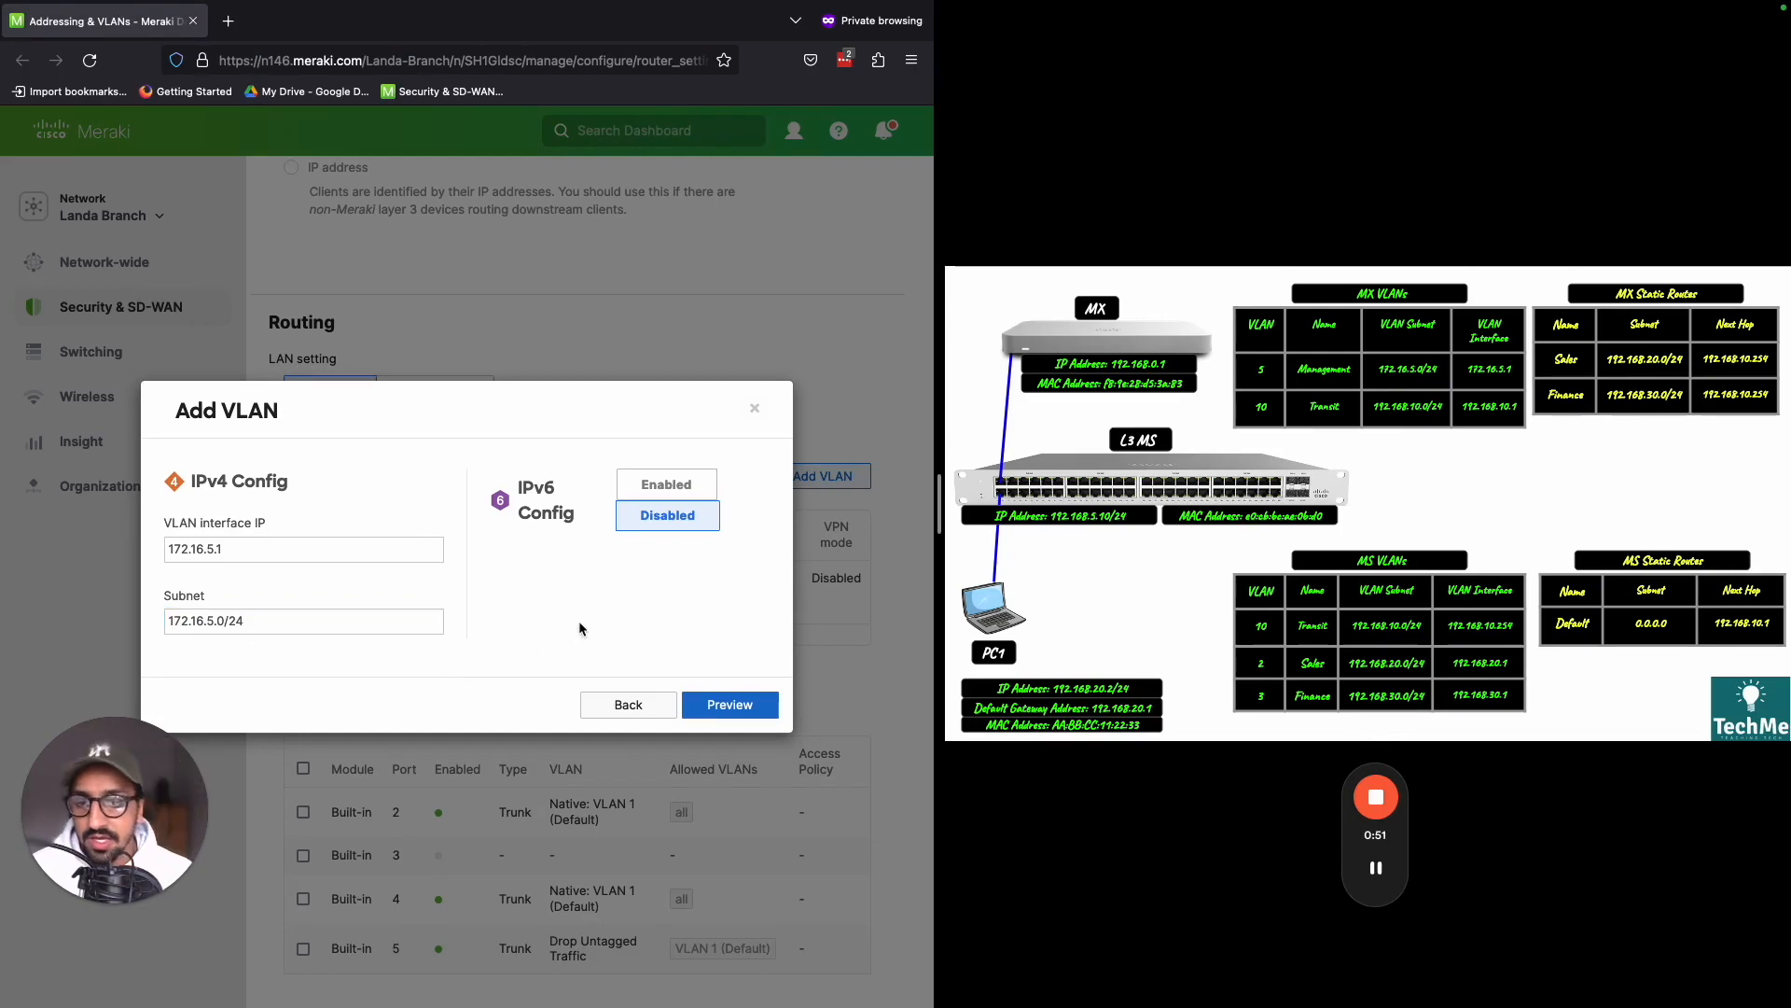
{"action": "left_click", "coordinate": [711, 711]}
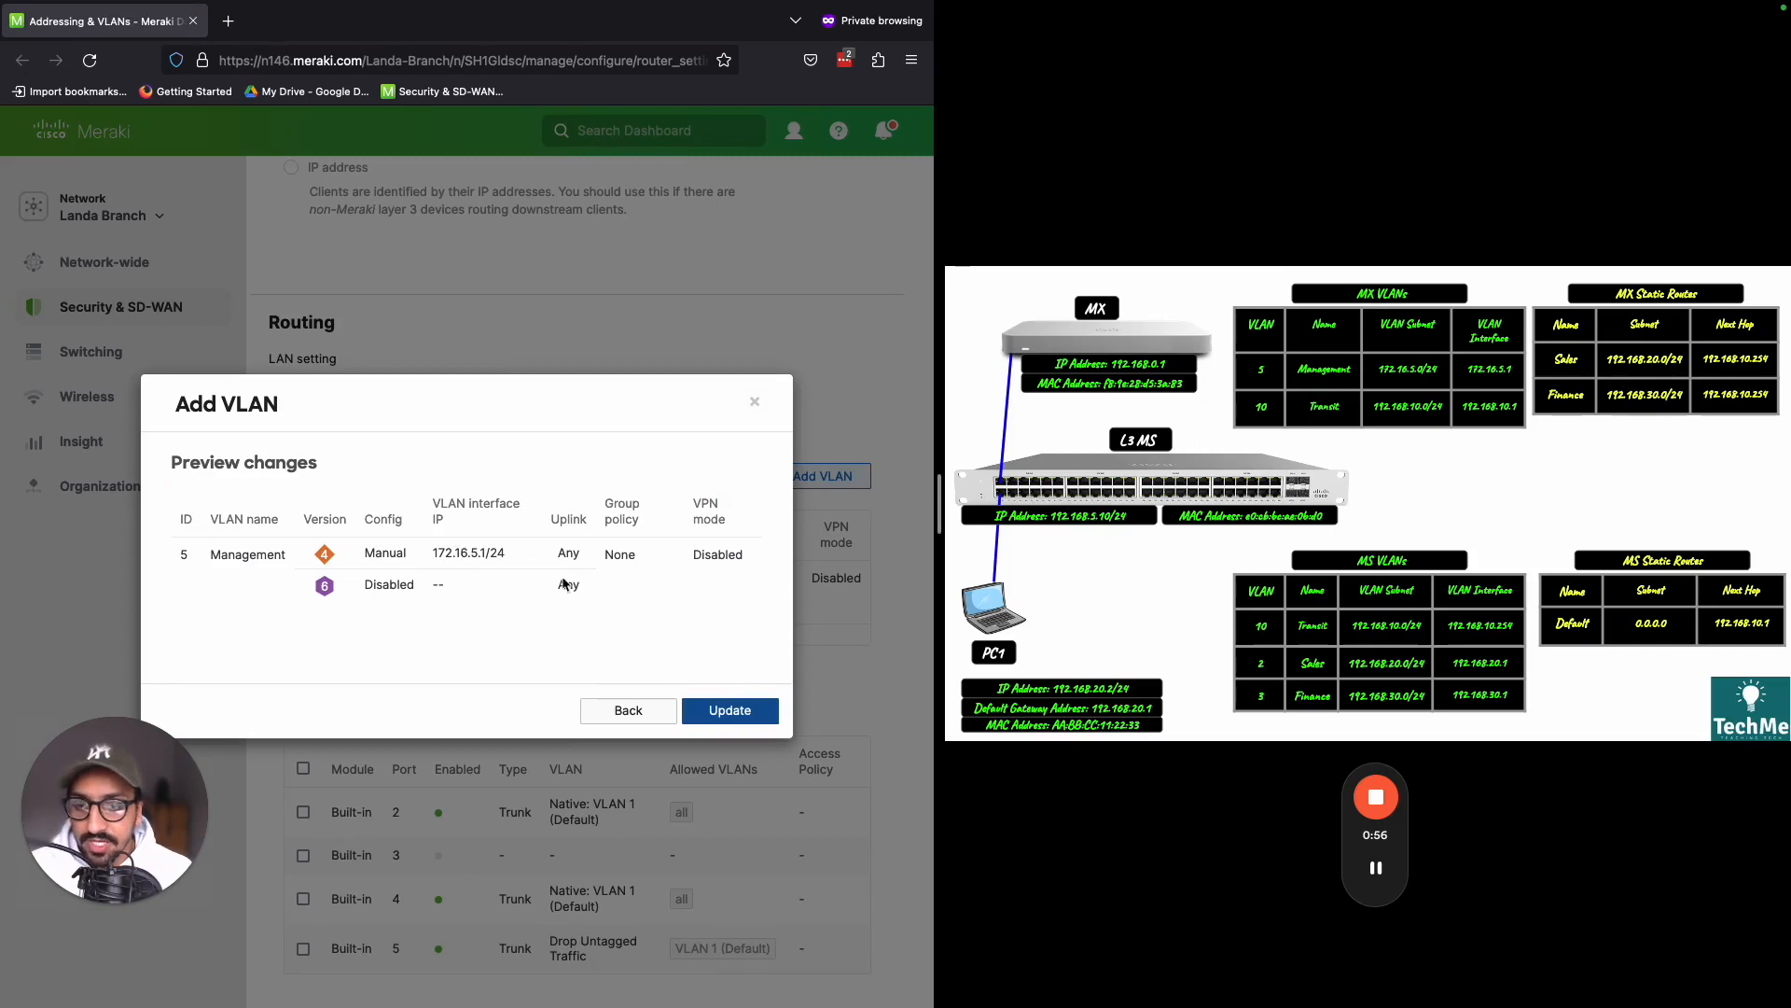
{"action": "left_click", "coordinate": [732, 712]}
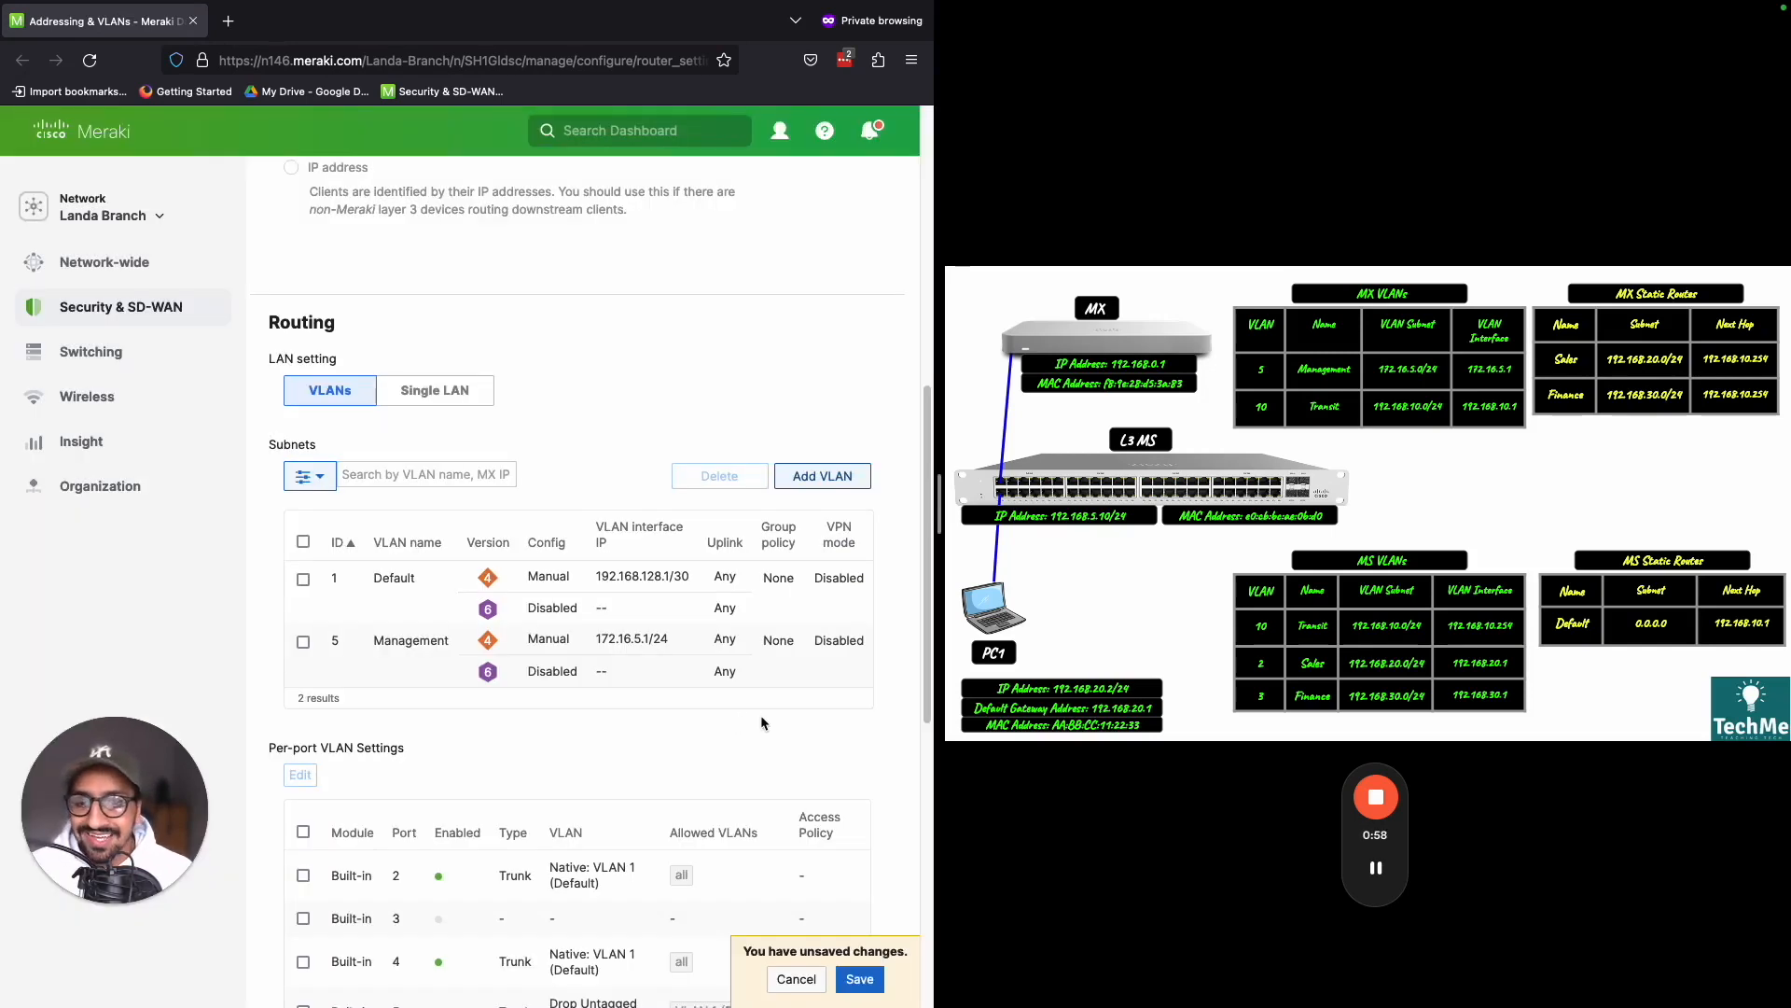
{"action": "left_click", "coordinate": [864, 981]}
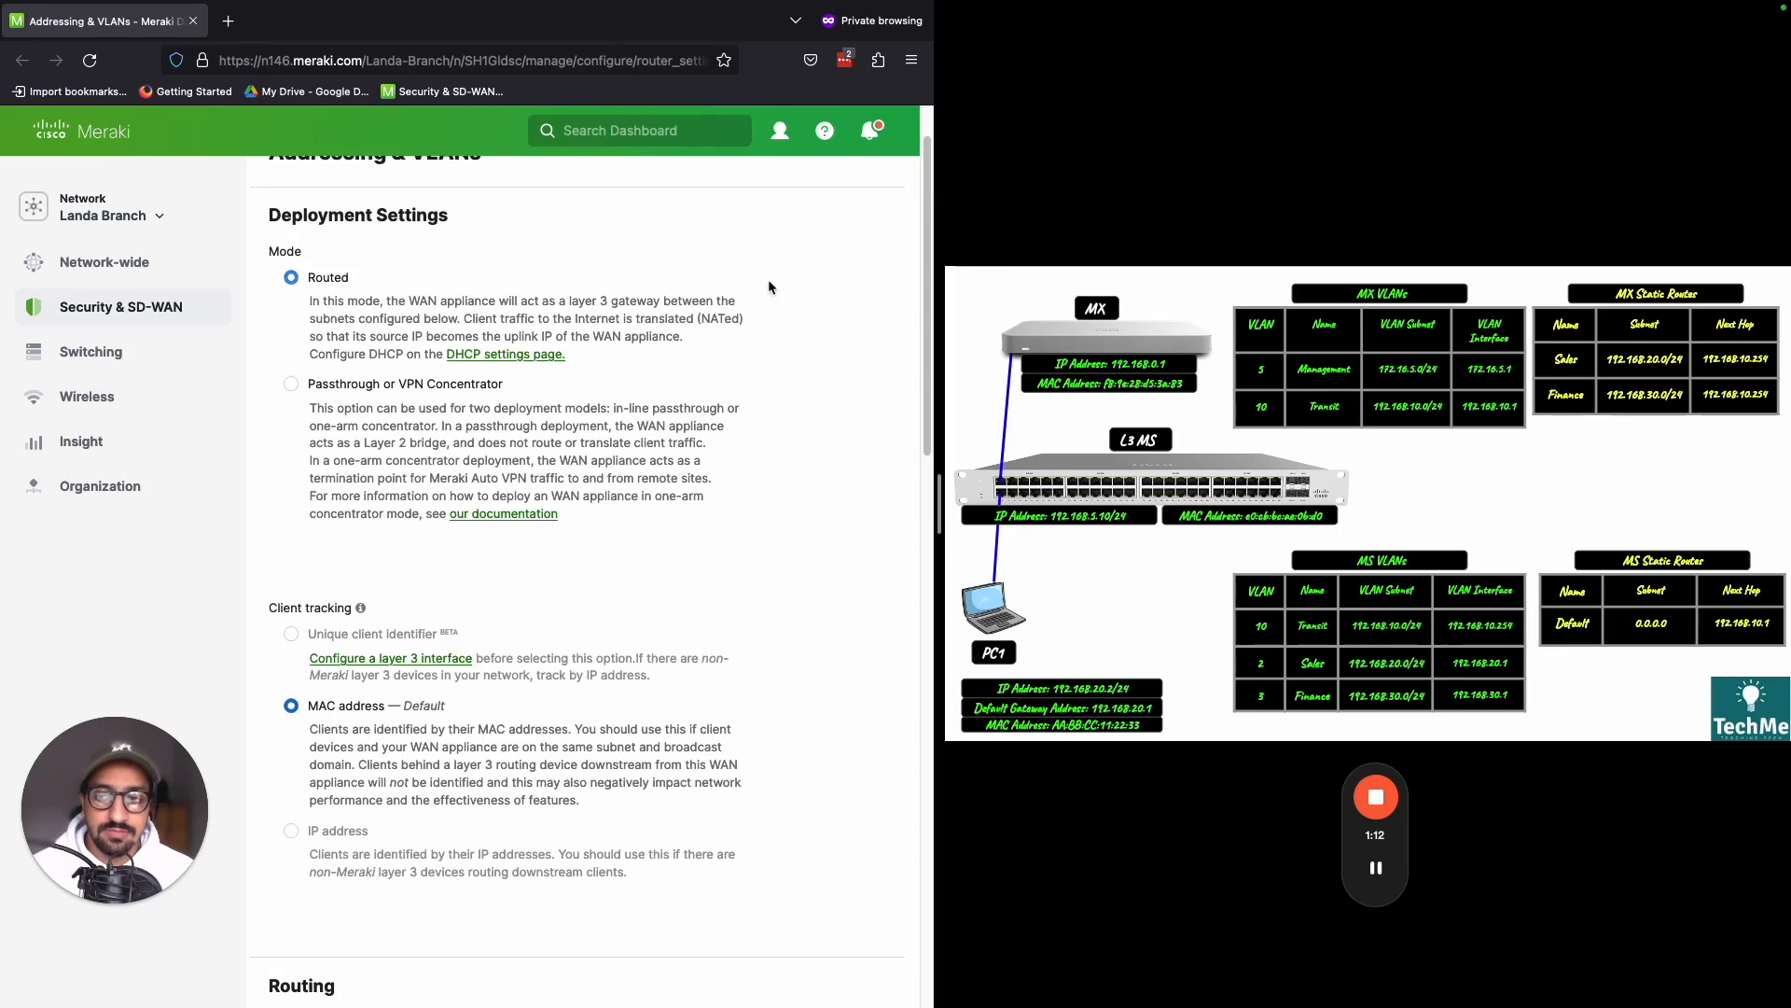
{"action": "scroll", "coordinate": [733, 430], "scroll_direction": "down", "scroll_amount": 6}
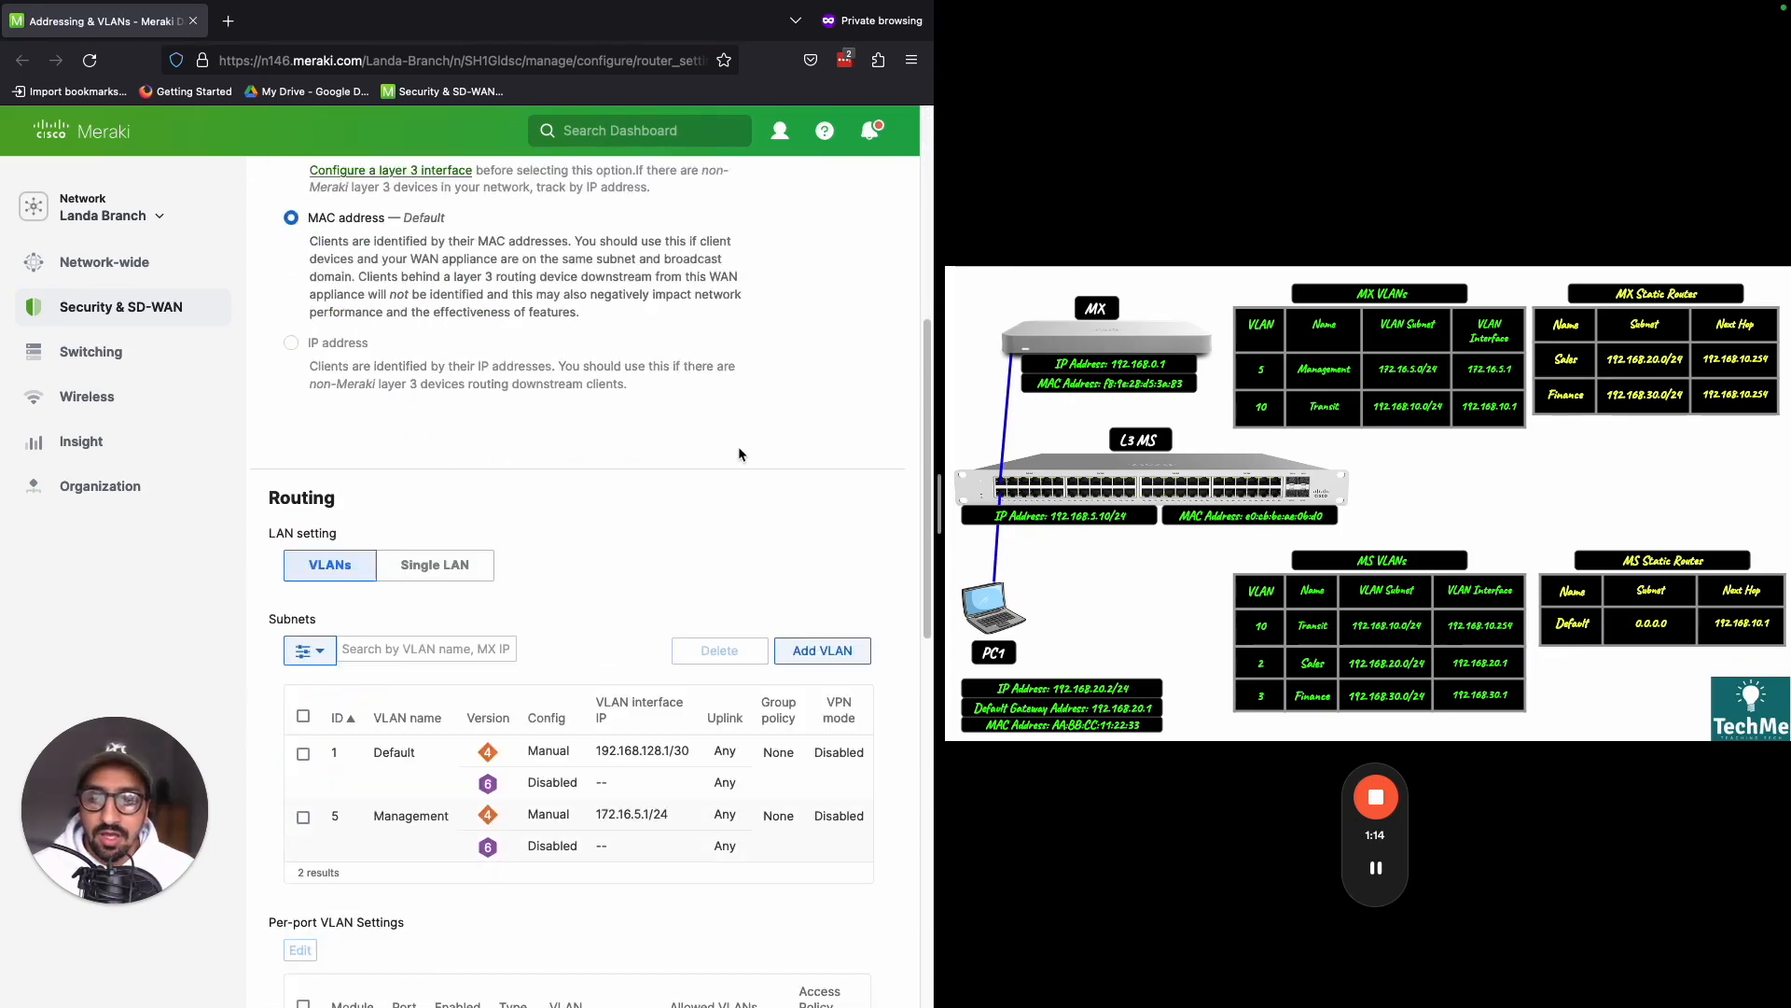
{"action": "scroll", "coordinate": [733, 464], "scroll_direction": "down", "scroll_amount": 2}
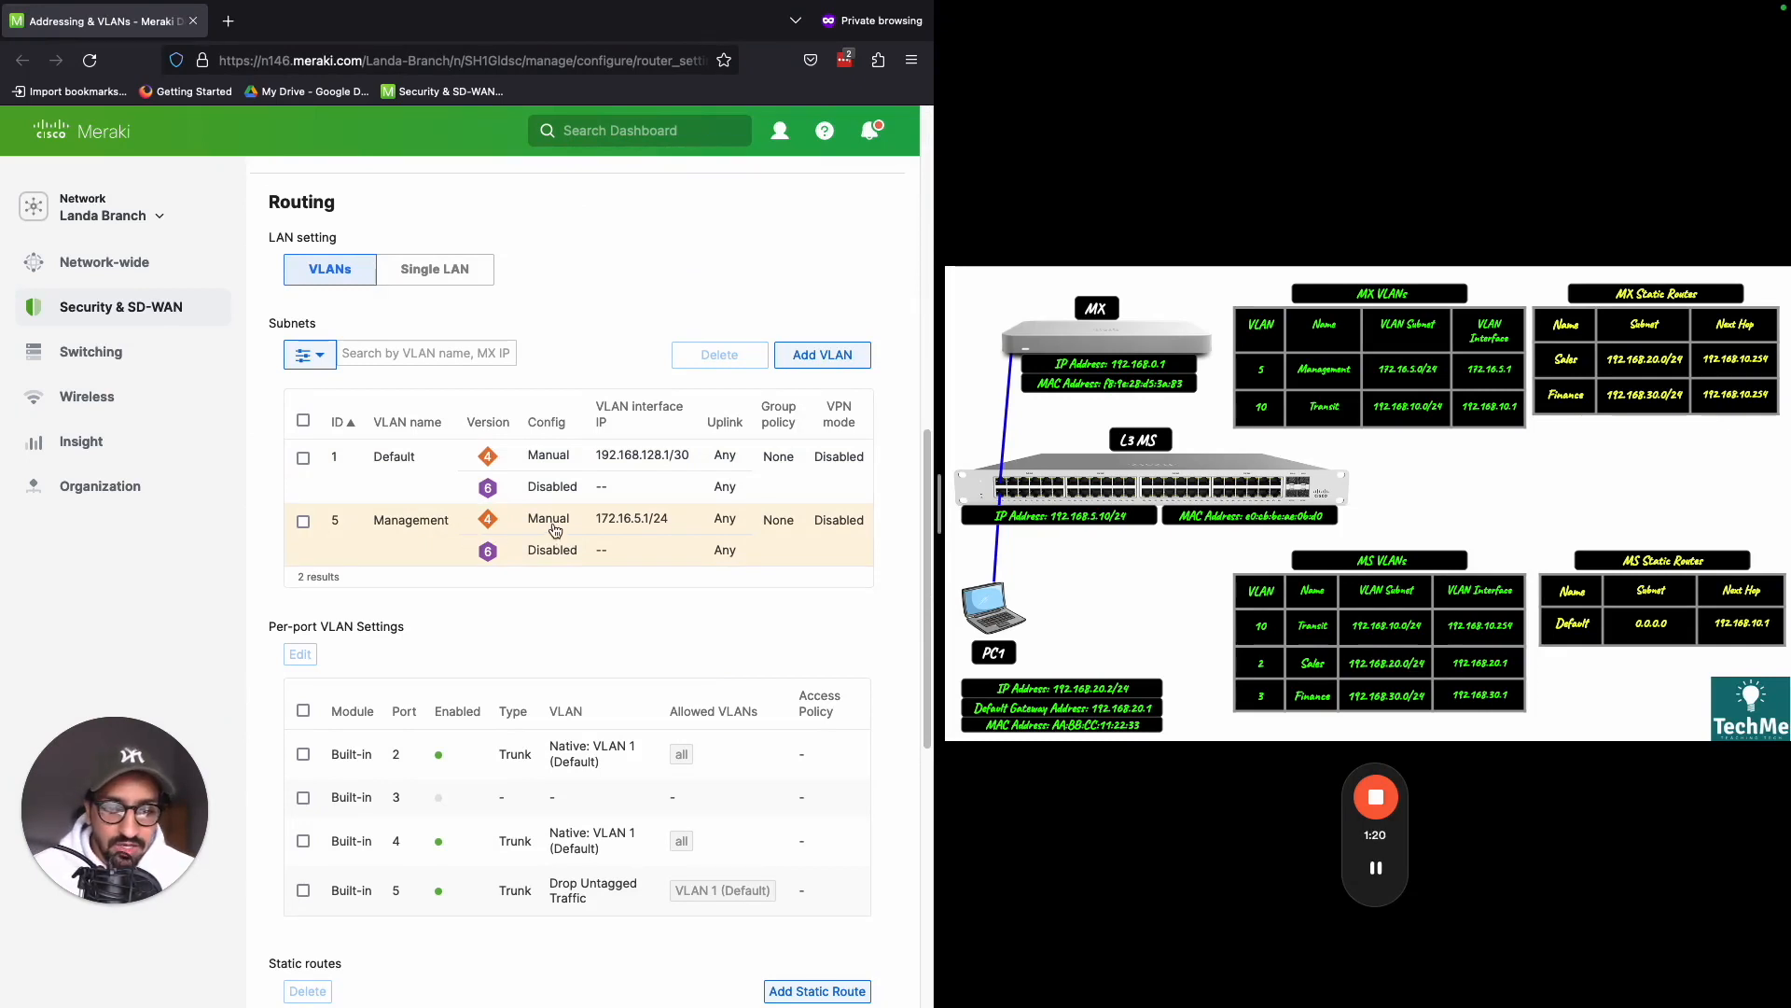
{"action": "key", "text": "ctrl+shift+d"}
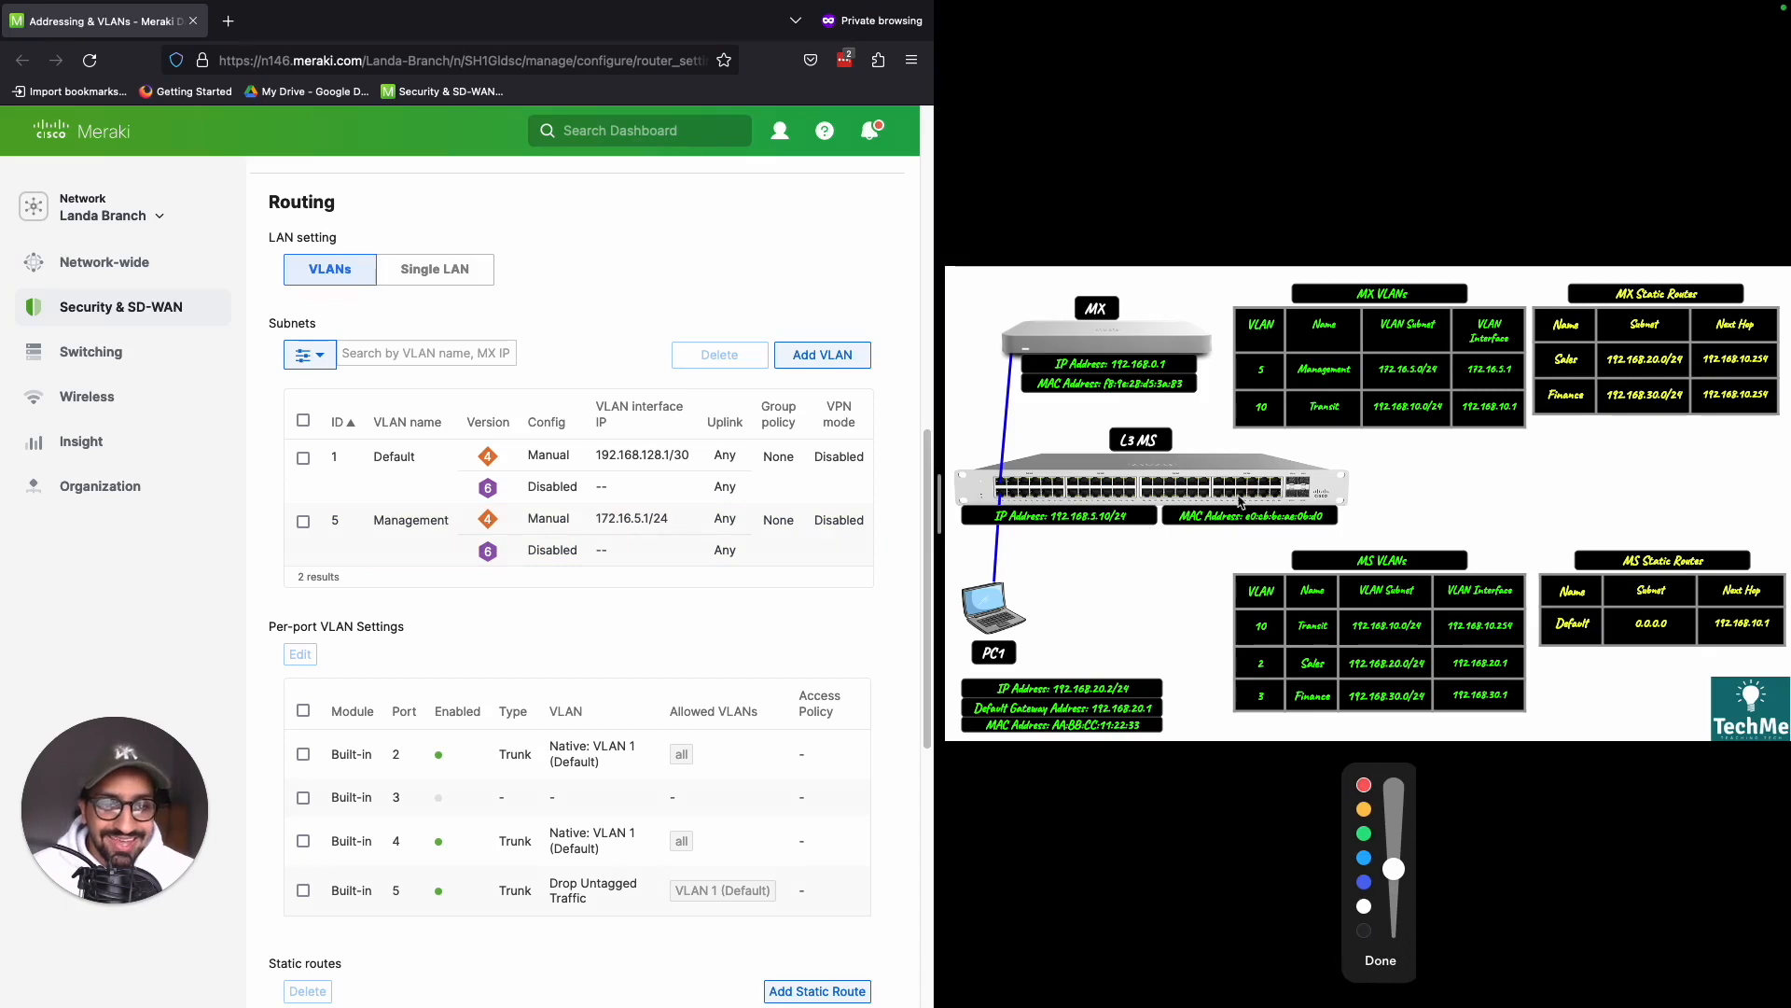
{"action": "mouse_move", "coordinate": [1296, 394]}
{"action": "left_mouse_down"}
{"action": "mouse_move", "coordinate": [1254, 393]}
{"action": "mouse_move", "coordinate": [1367, 462]}
{"action": "mouse_move", "coordinate": [1522, 431]}
{"action": "mouse_move", "coordinate": [1320, 387]}
{"action": "left_mouse_up"}
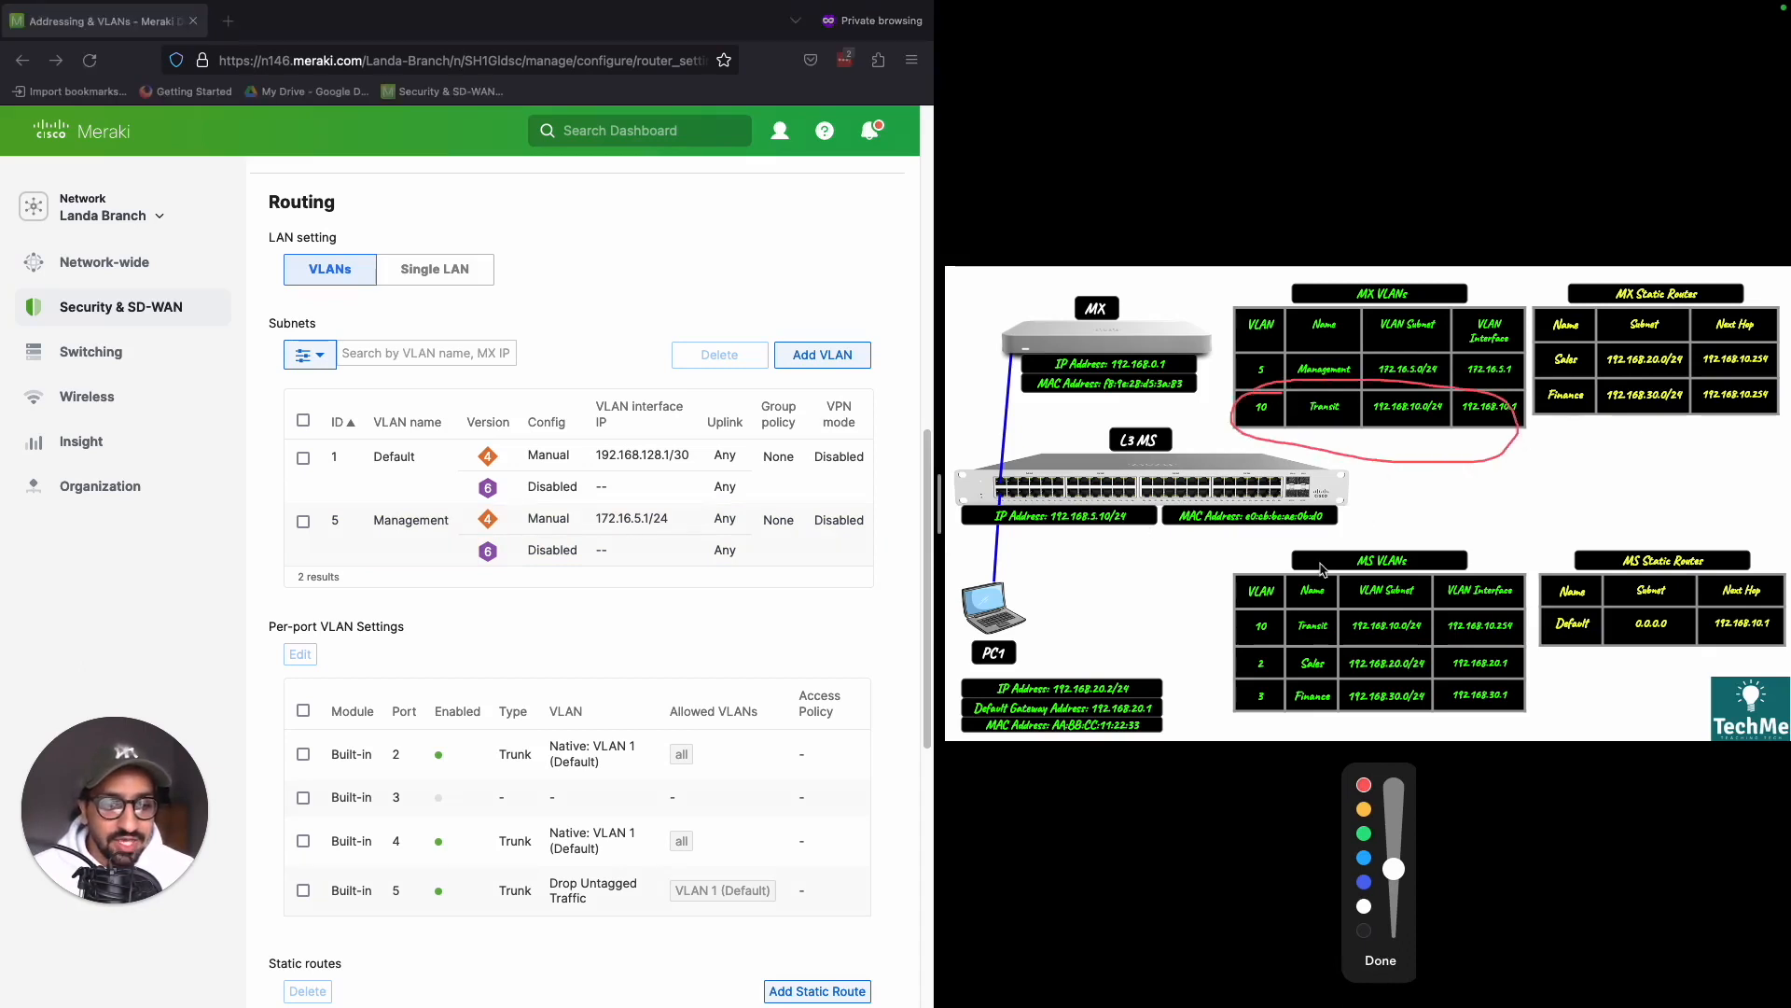
{"action": "left_click_drag", "start_coordinate": [1191, 609], "coordinate": [1252, 637]}
{"action": "mouse_move", "coordinate": [1239, 626]}
{"action": "left_mouse_down"}
{"action": "mouse_move", "coordinate": [1254, 636]}
{"action": "mouse_move", "coordinate": [1236, 640]}
{"action": "left_mouse_up"}
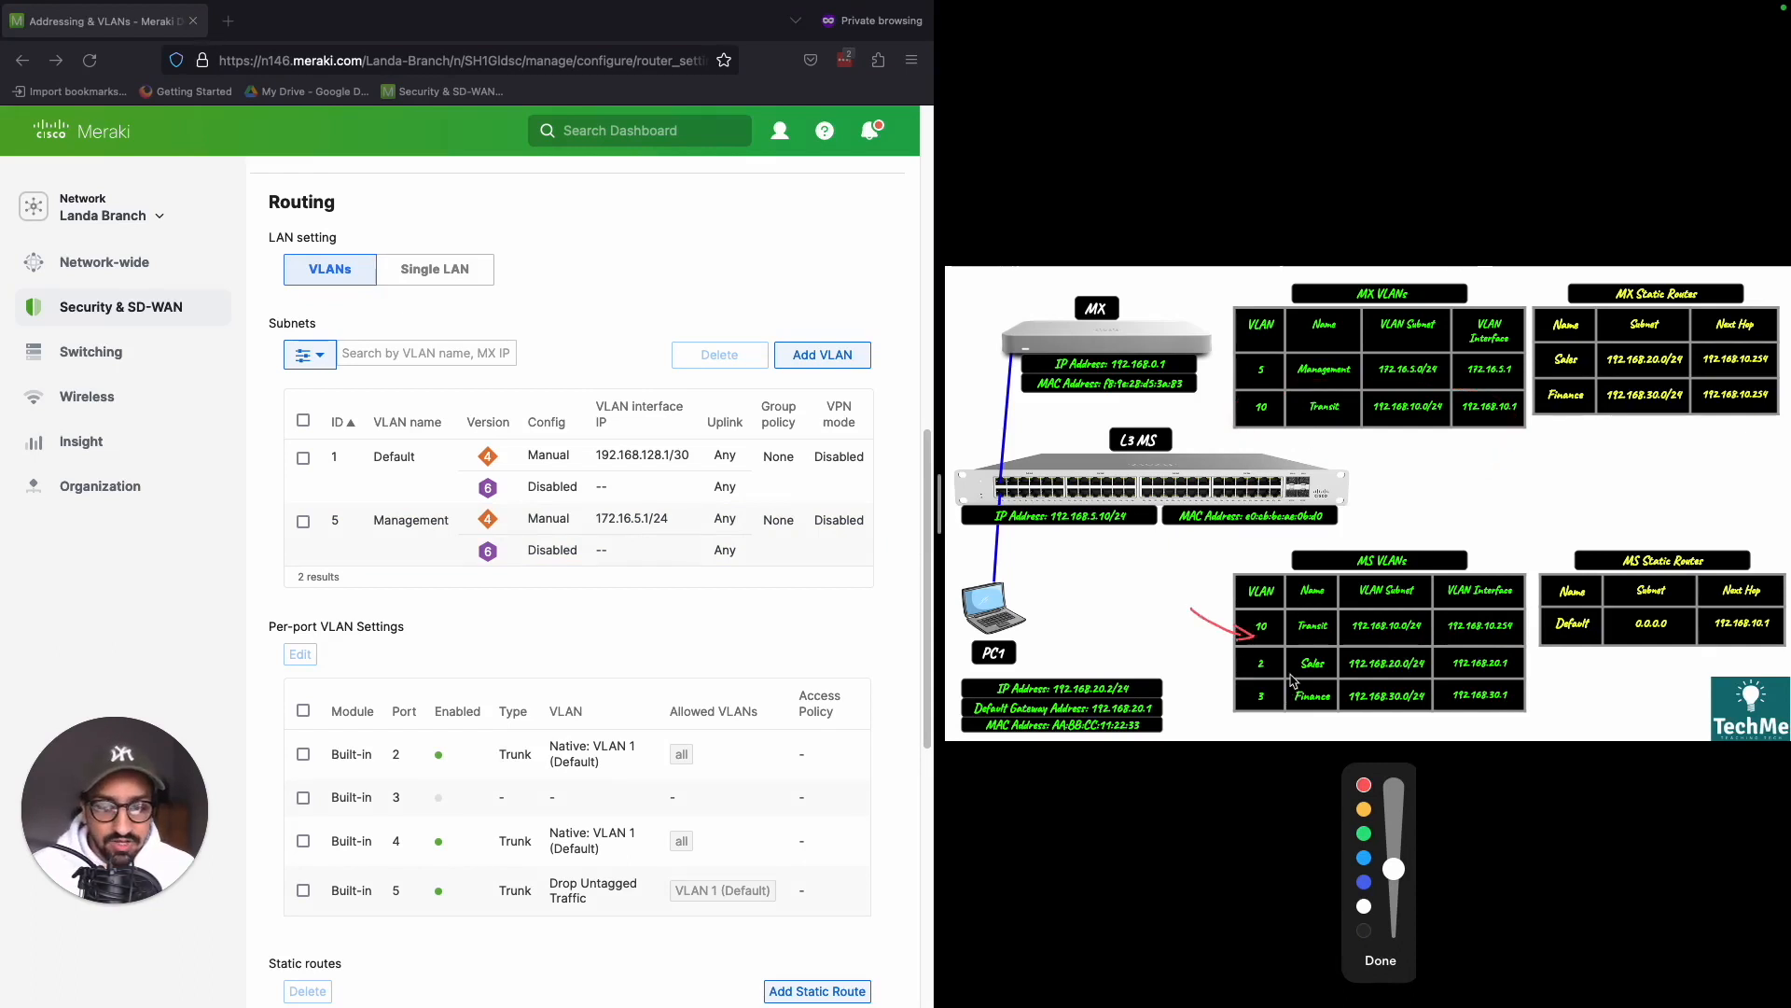
{"action": "left_click", "coordinate": [1380, 960]}
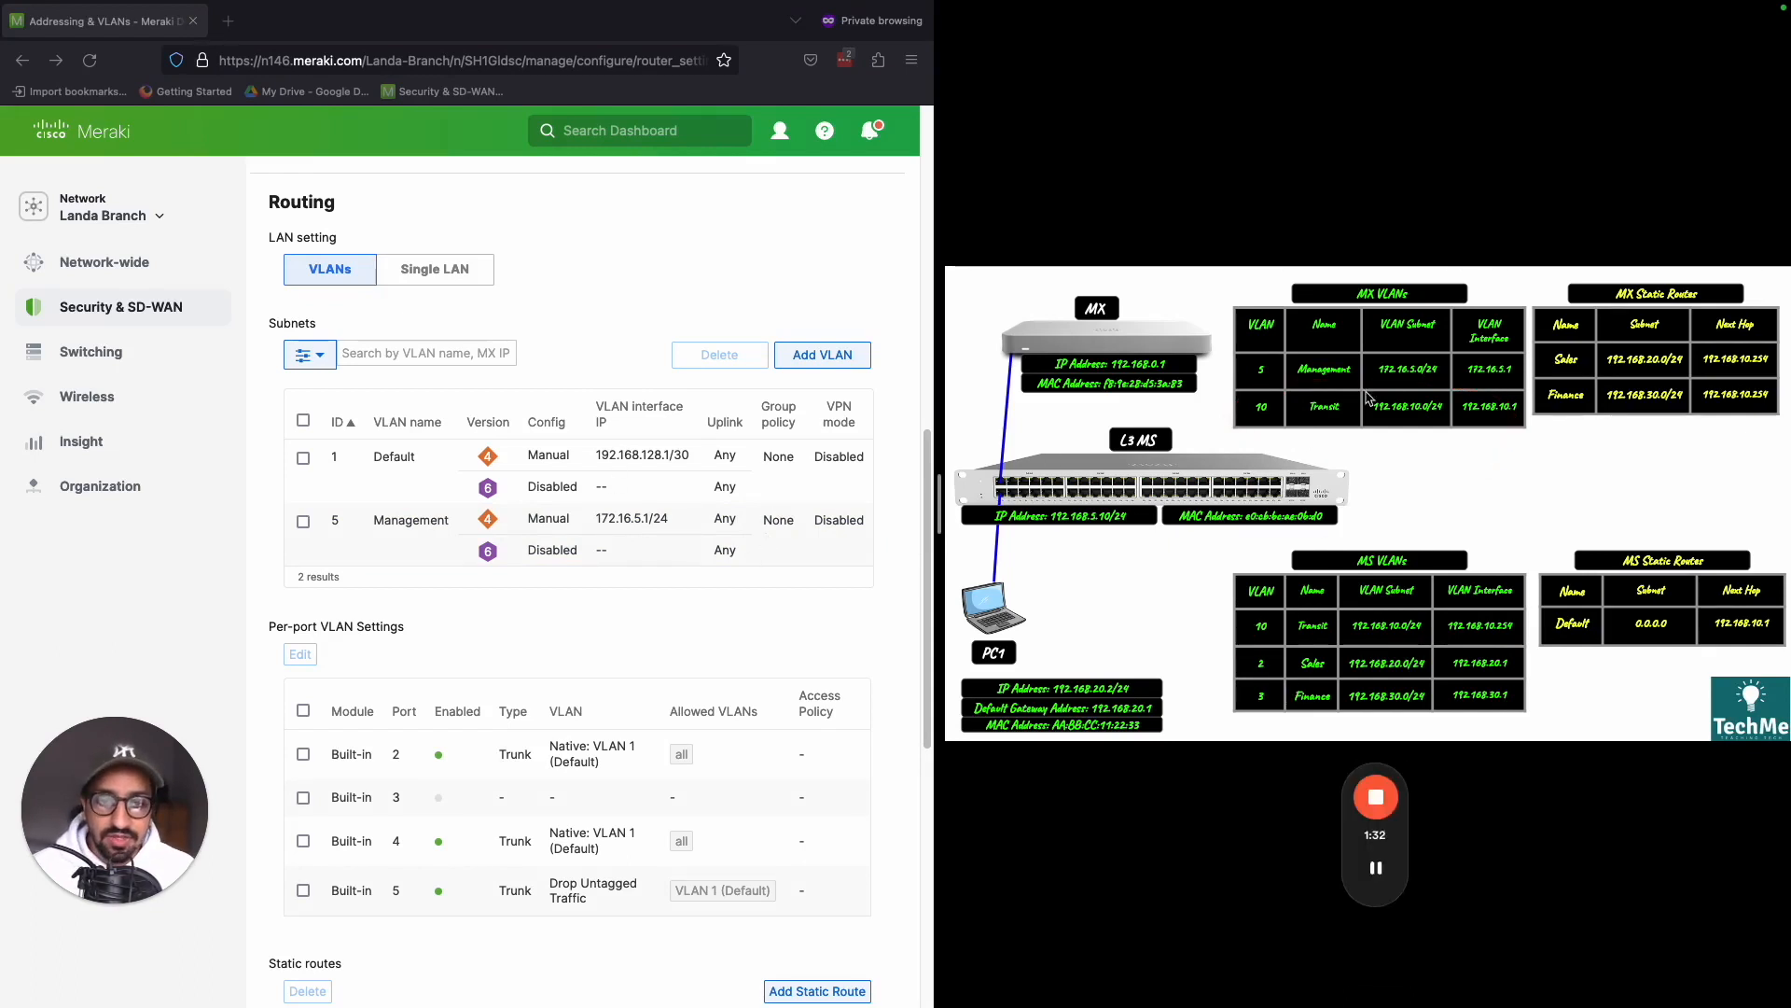
- Add another VLAN named Transit with VLAN ID 10 and continue to its IP configuration
{"action": "left_click", "coordinate": [815, 362]}
{"action": "left_click", "coordinate": [527, 458]}
{"action": "type", "text": "Transit"}
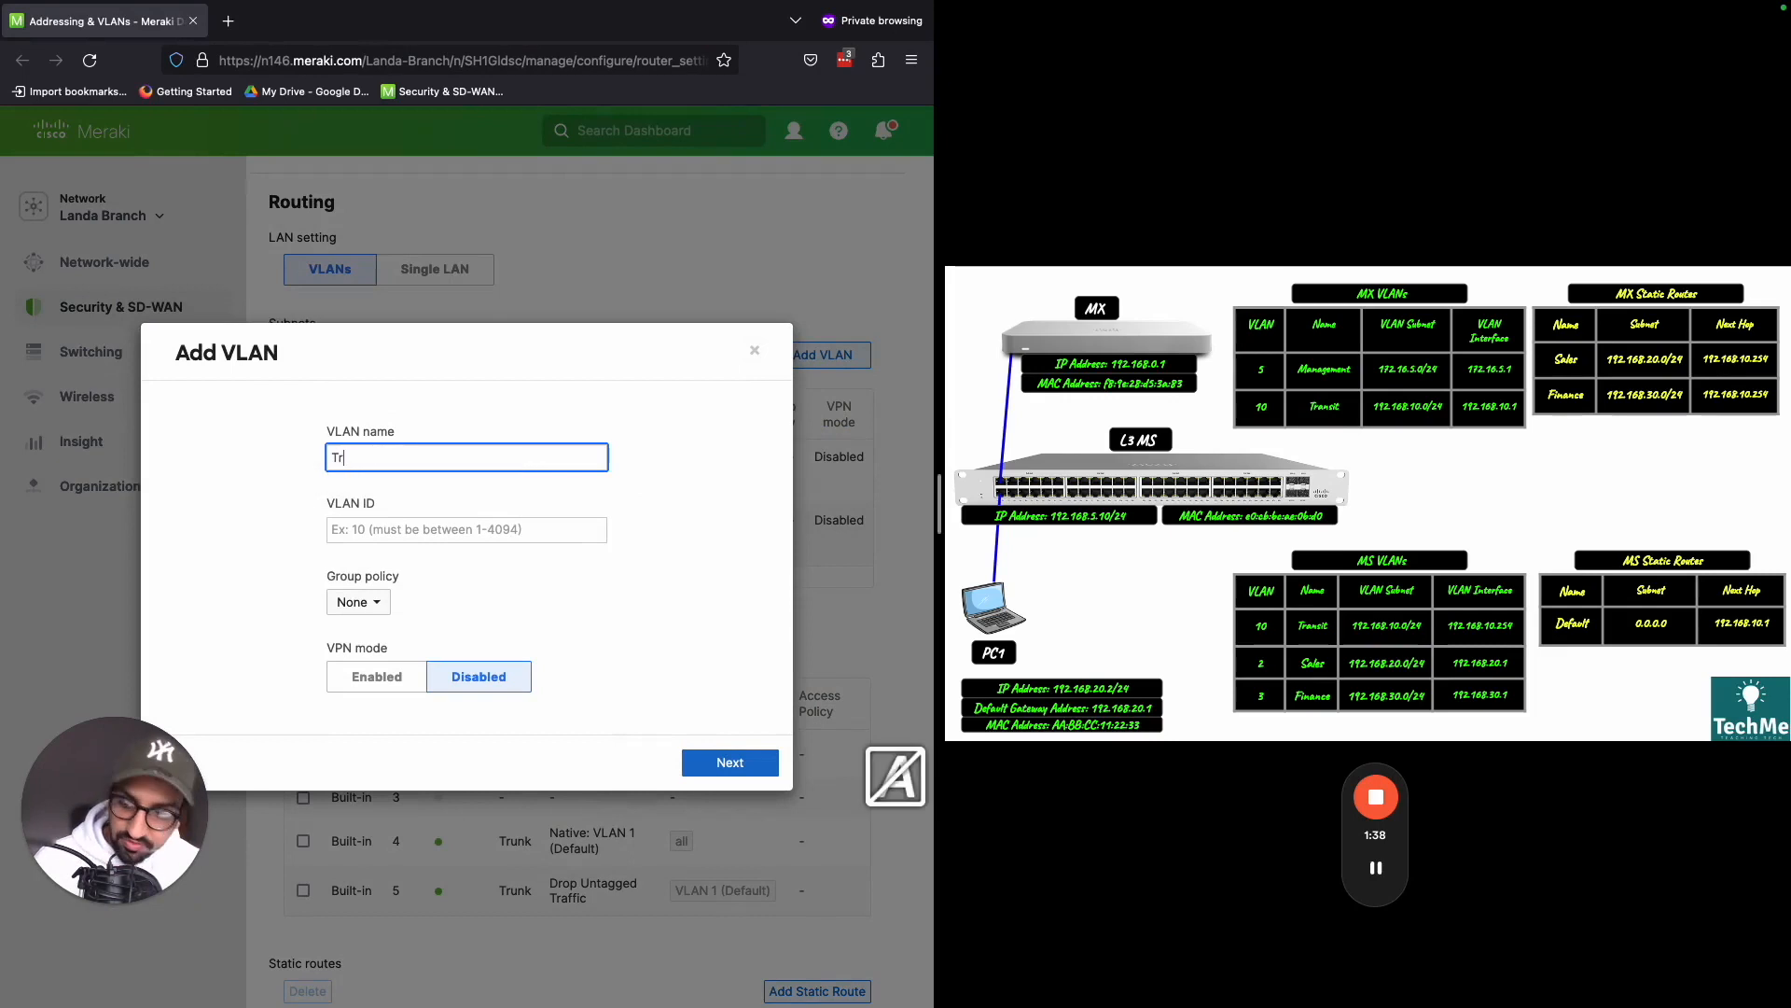
{"action": "left_click", "coordinate": [501, 523]}
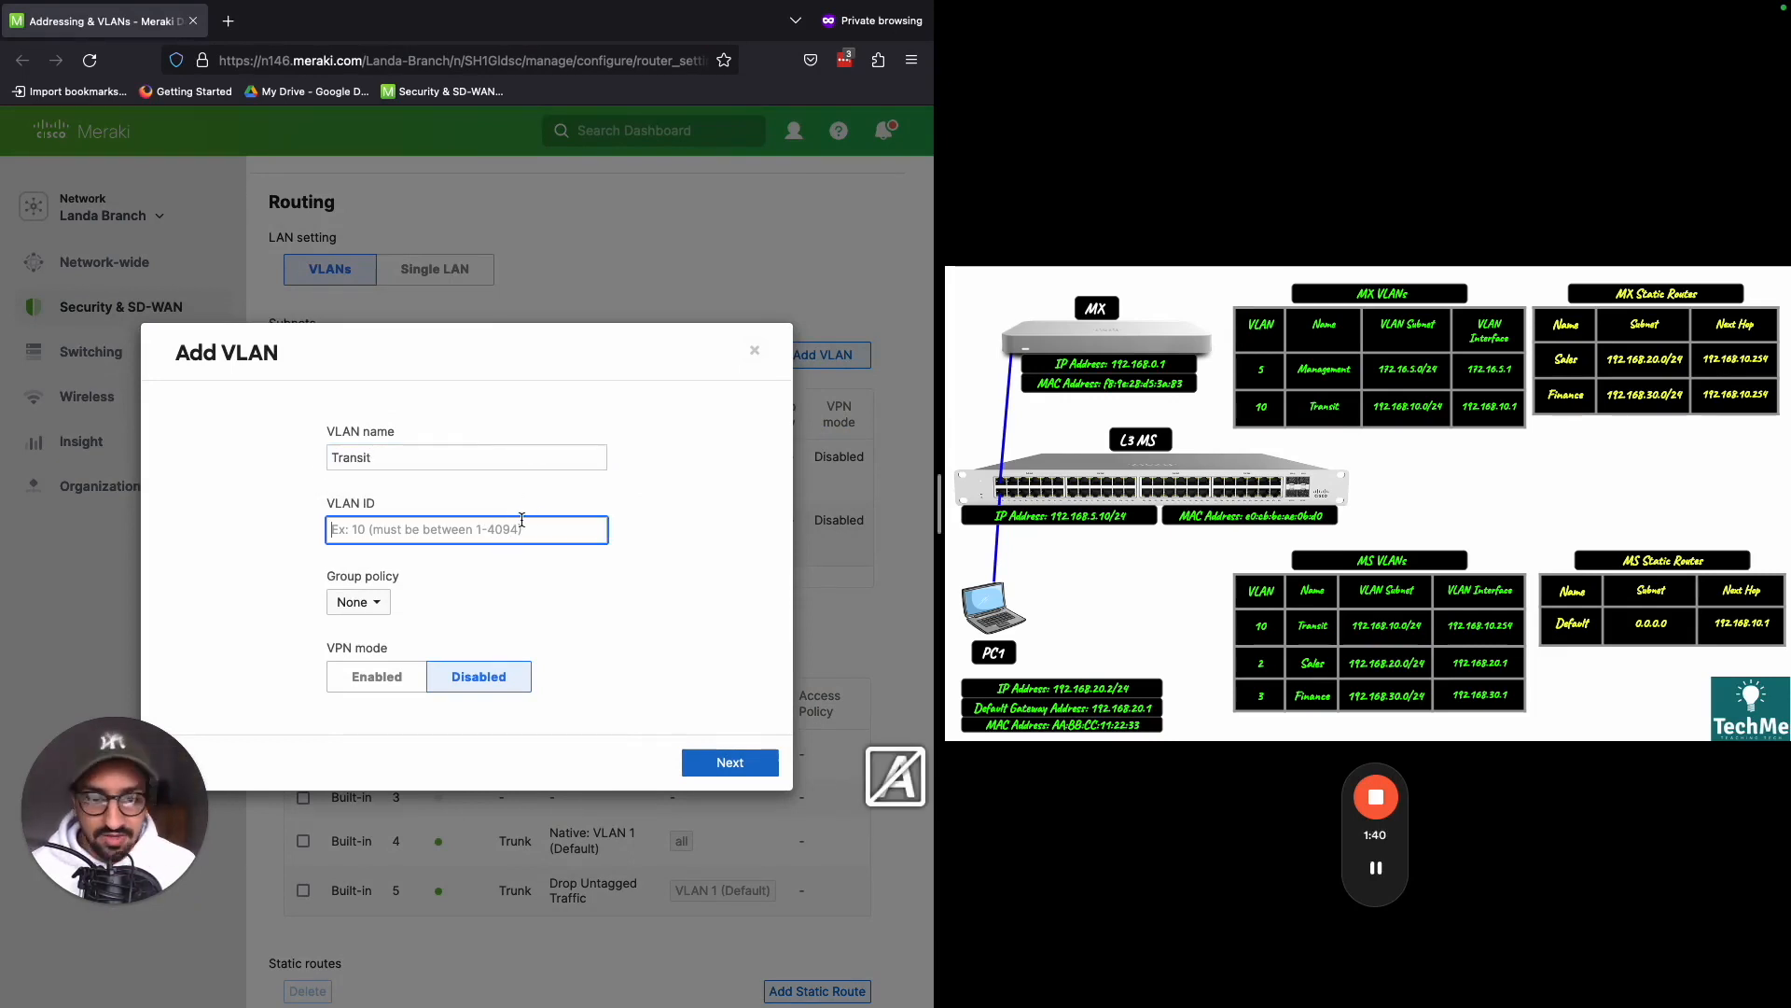
{"action": "type", "text": "10"}
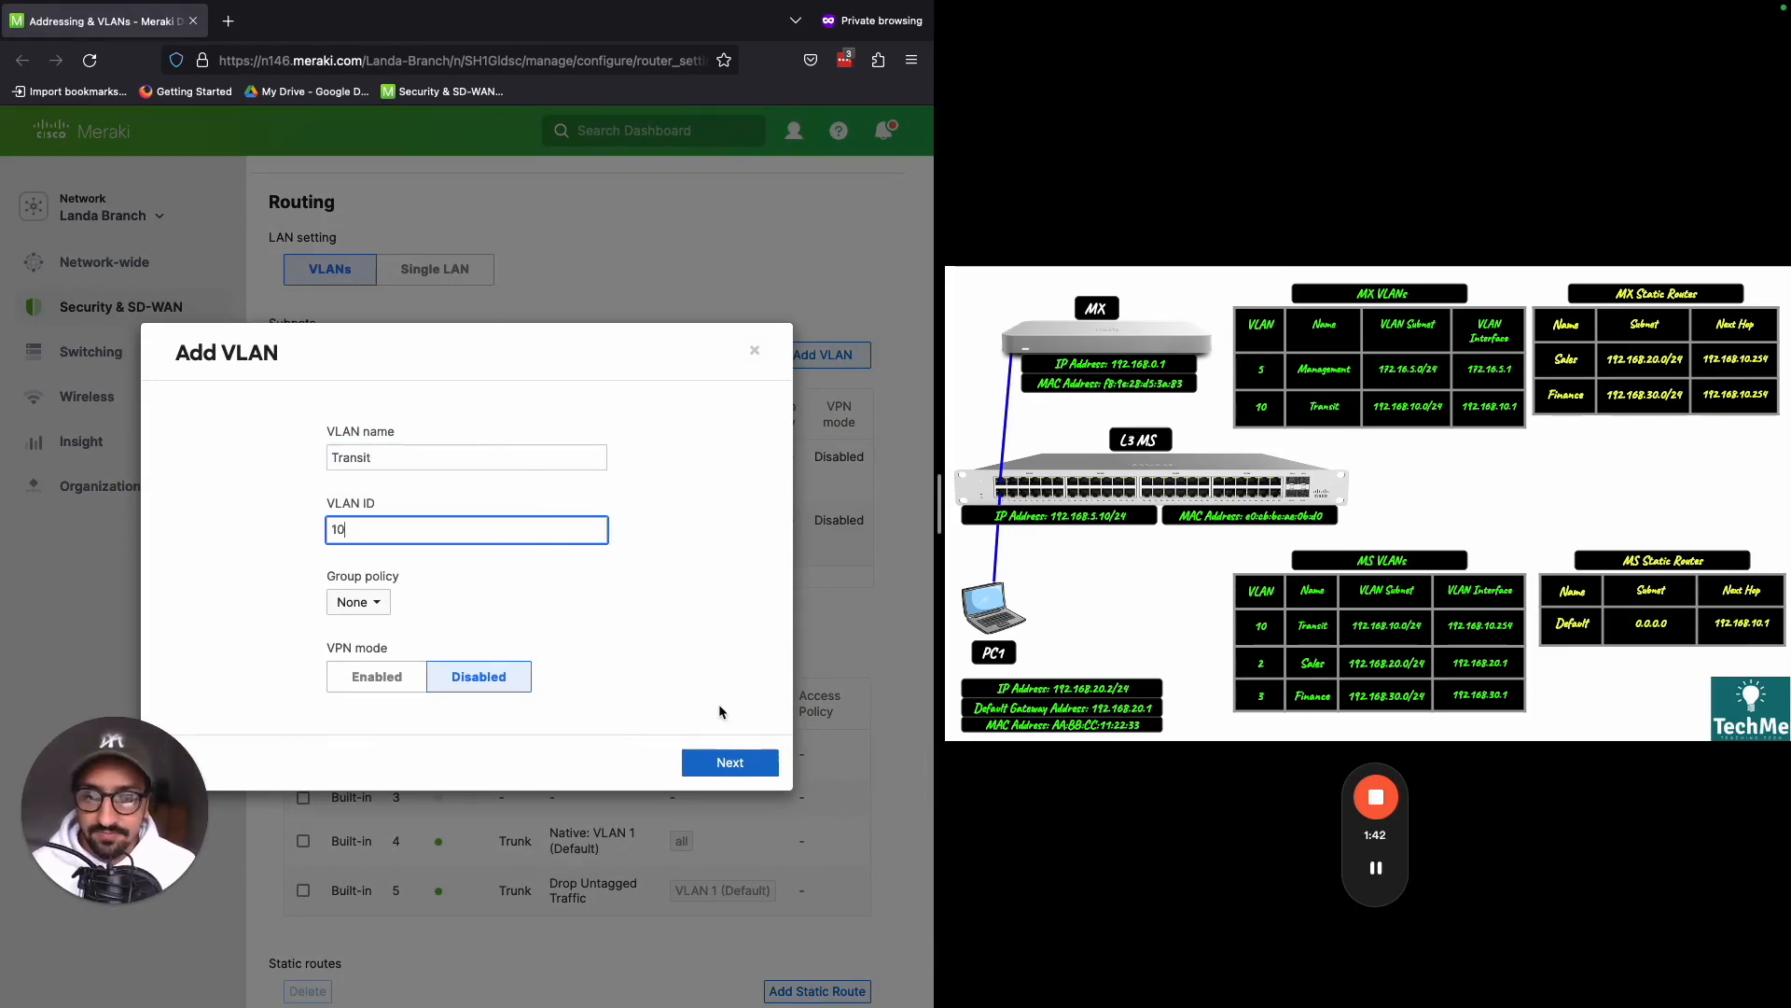
{"action": "left_click", "coordinate": [724, 761]}
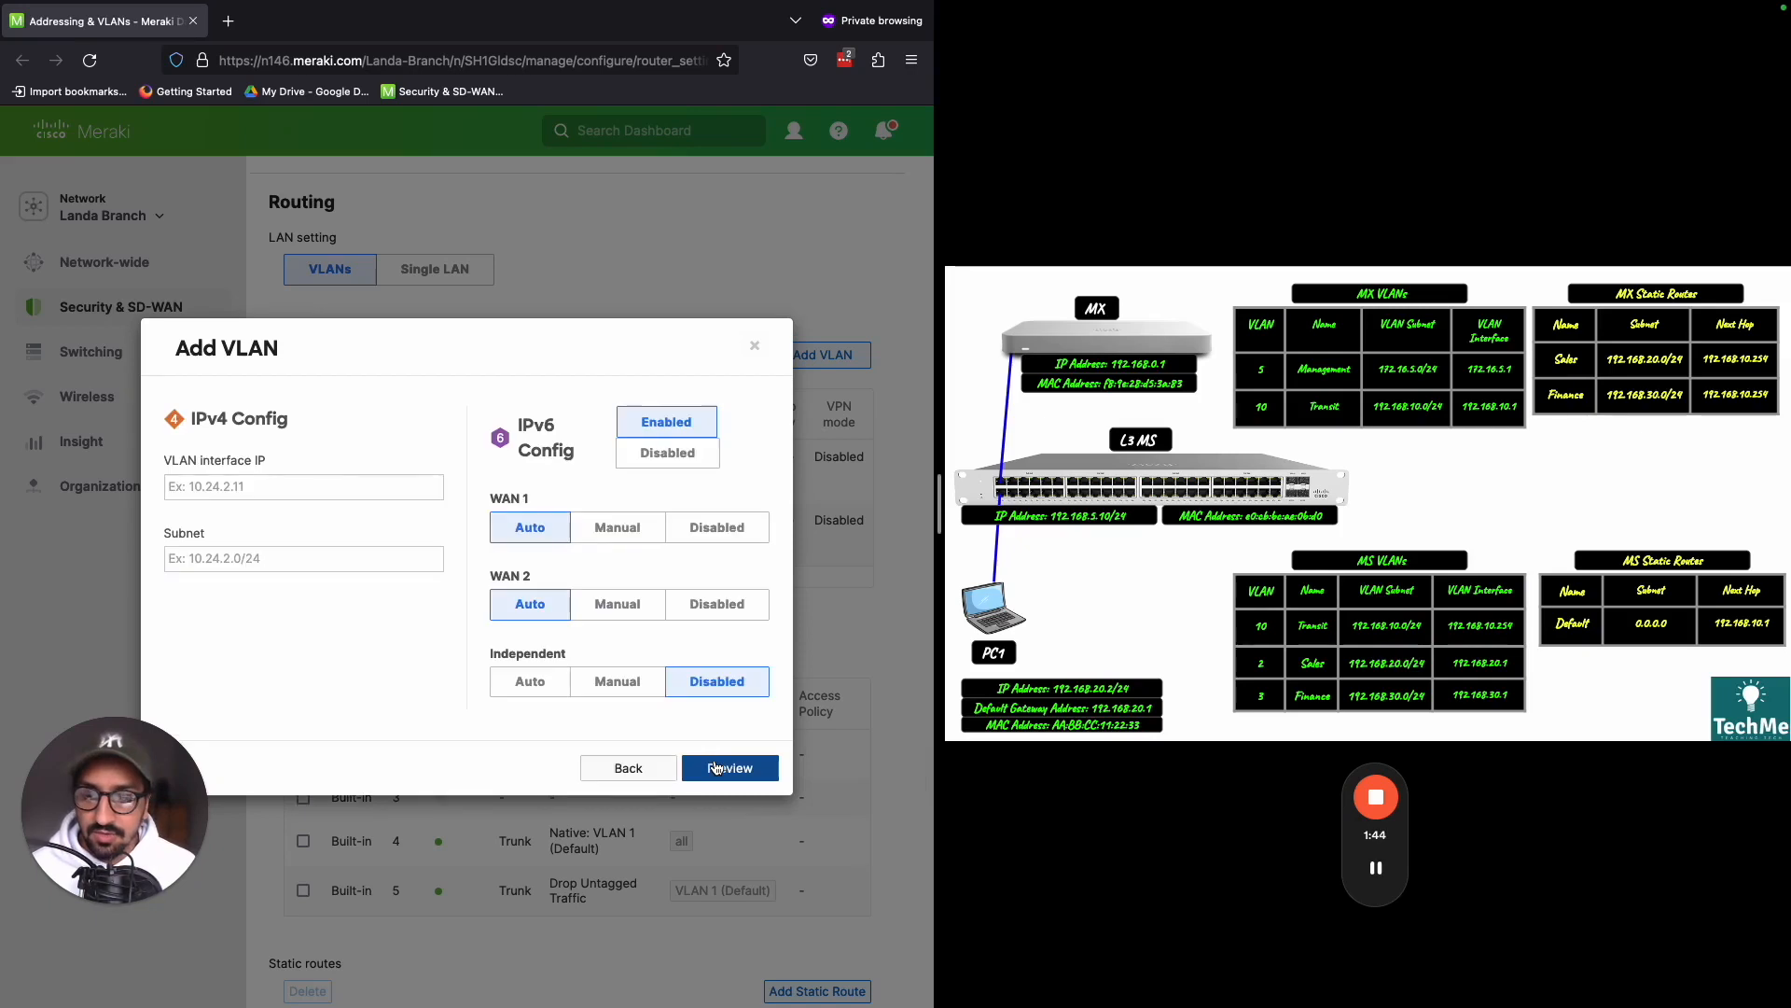
- Disable IPv6 for the Transit VLAN and set its VLAN interface IP to 192.168.10.1
{"action": "left_click", "coordinate": [664, 464]}
{"action": "left_click", "coordinate": [378, 543]}
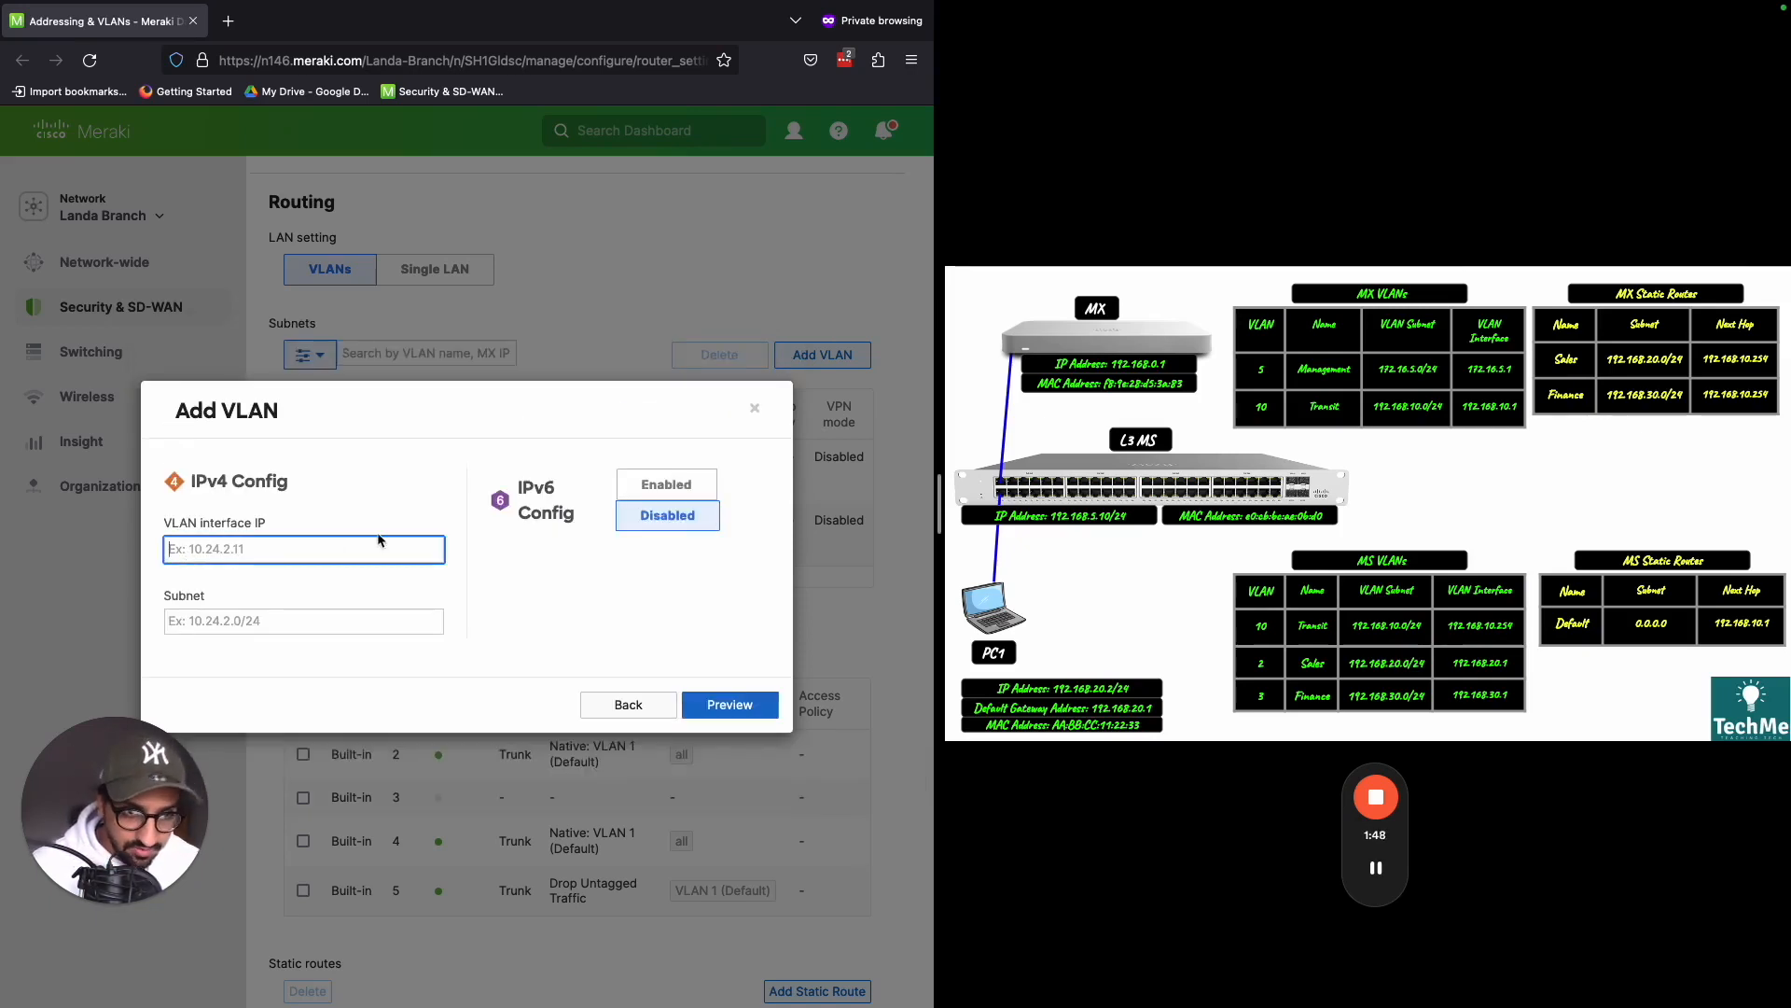
{"action": "type", "text": "192.168"}
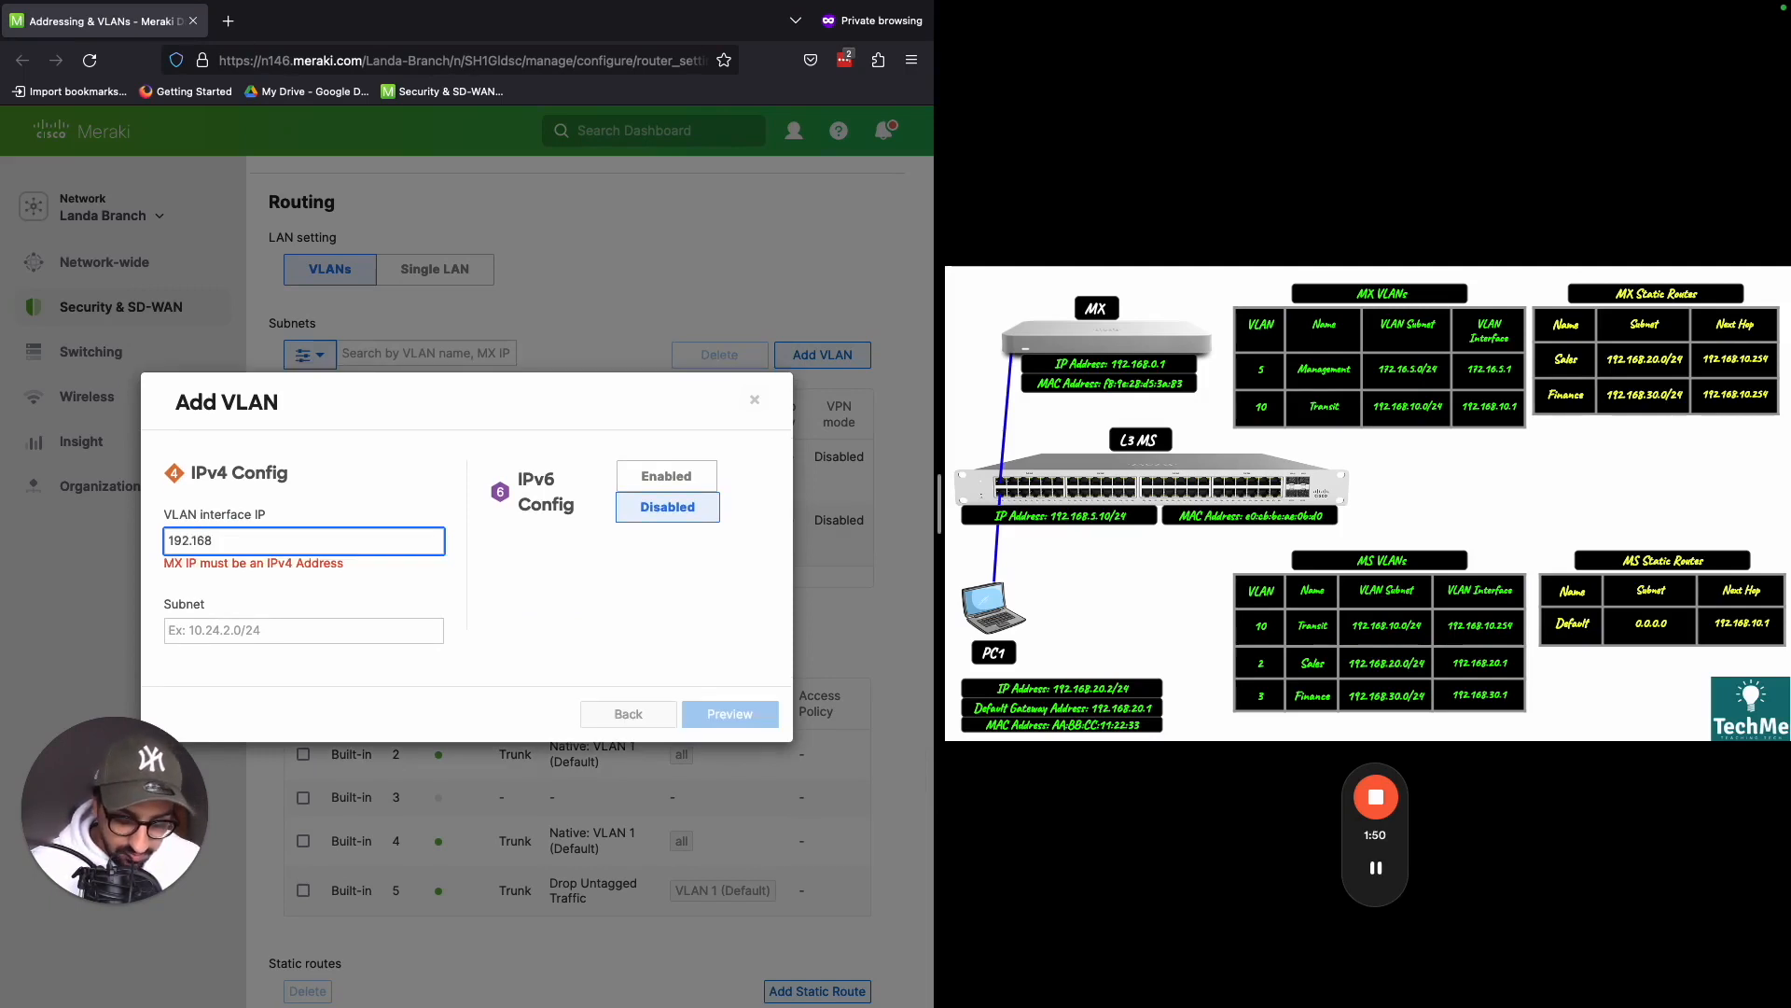
{"action": "type", "text": ".10"}
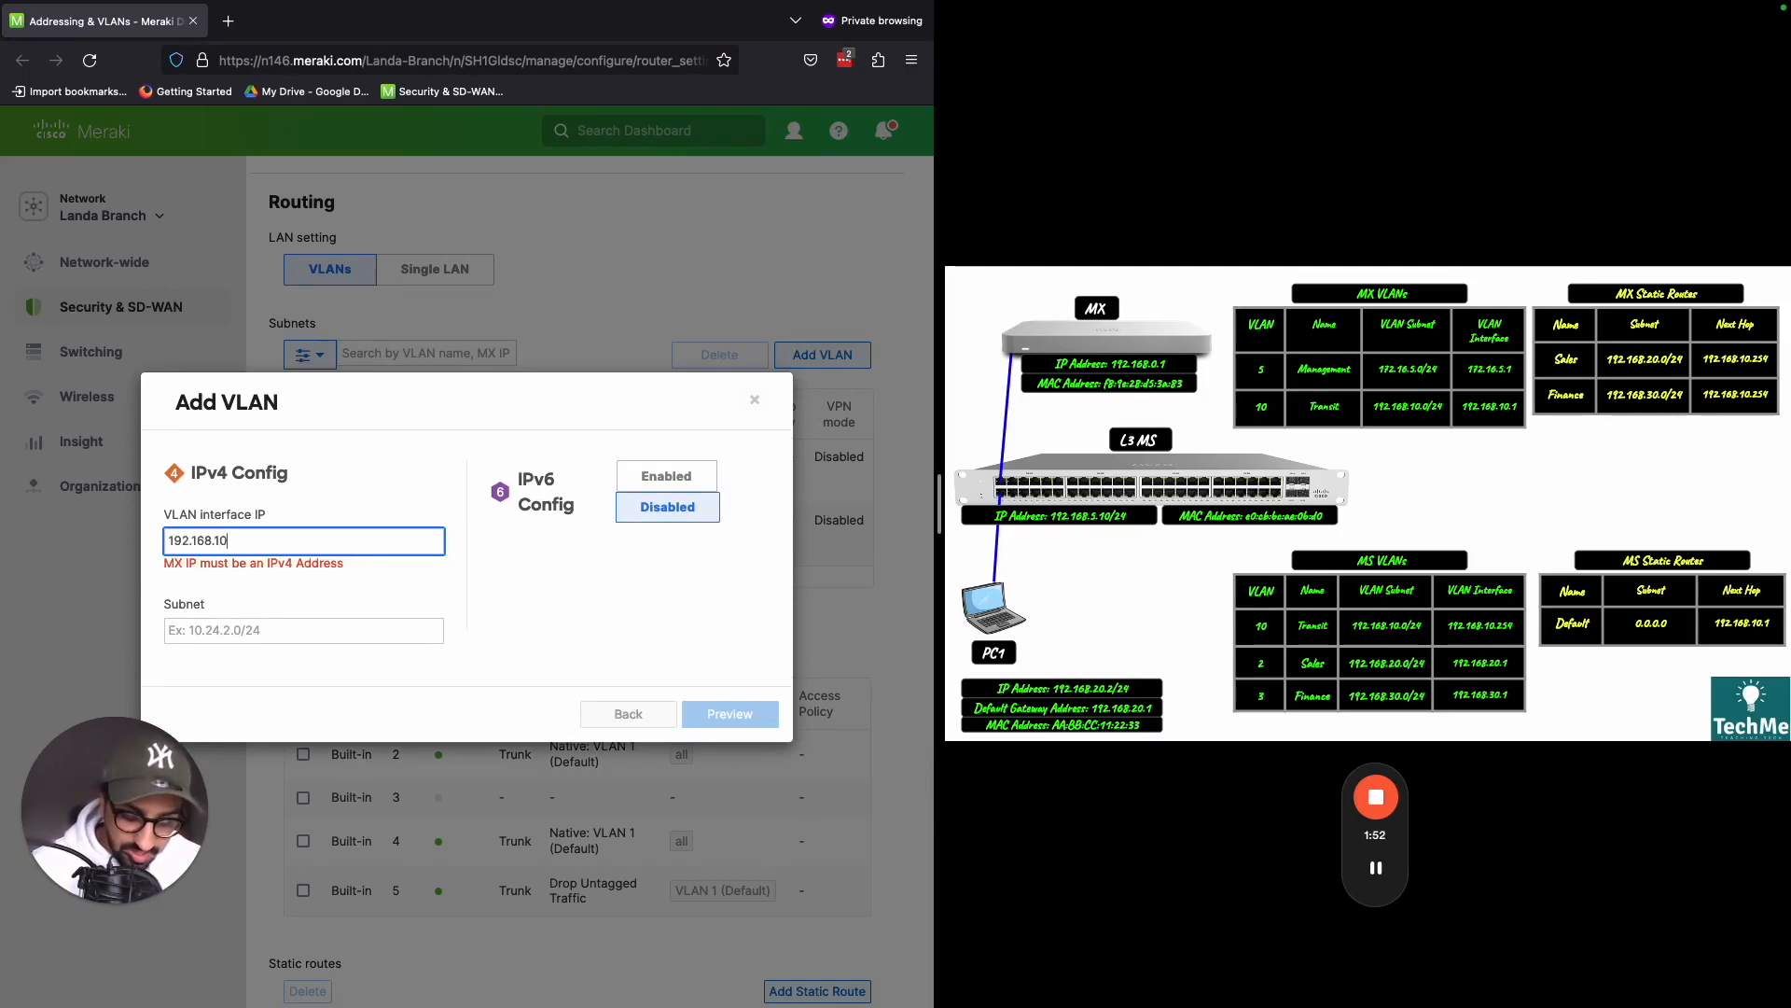
{"action": "type", "text": ".1"}
- Set the Transit VLAN's subnet to 192.168.10.0/24
{"action": "left_click", "coordinate": [291, 621]}
{"action": "type", "text": "1"}
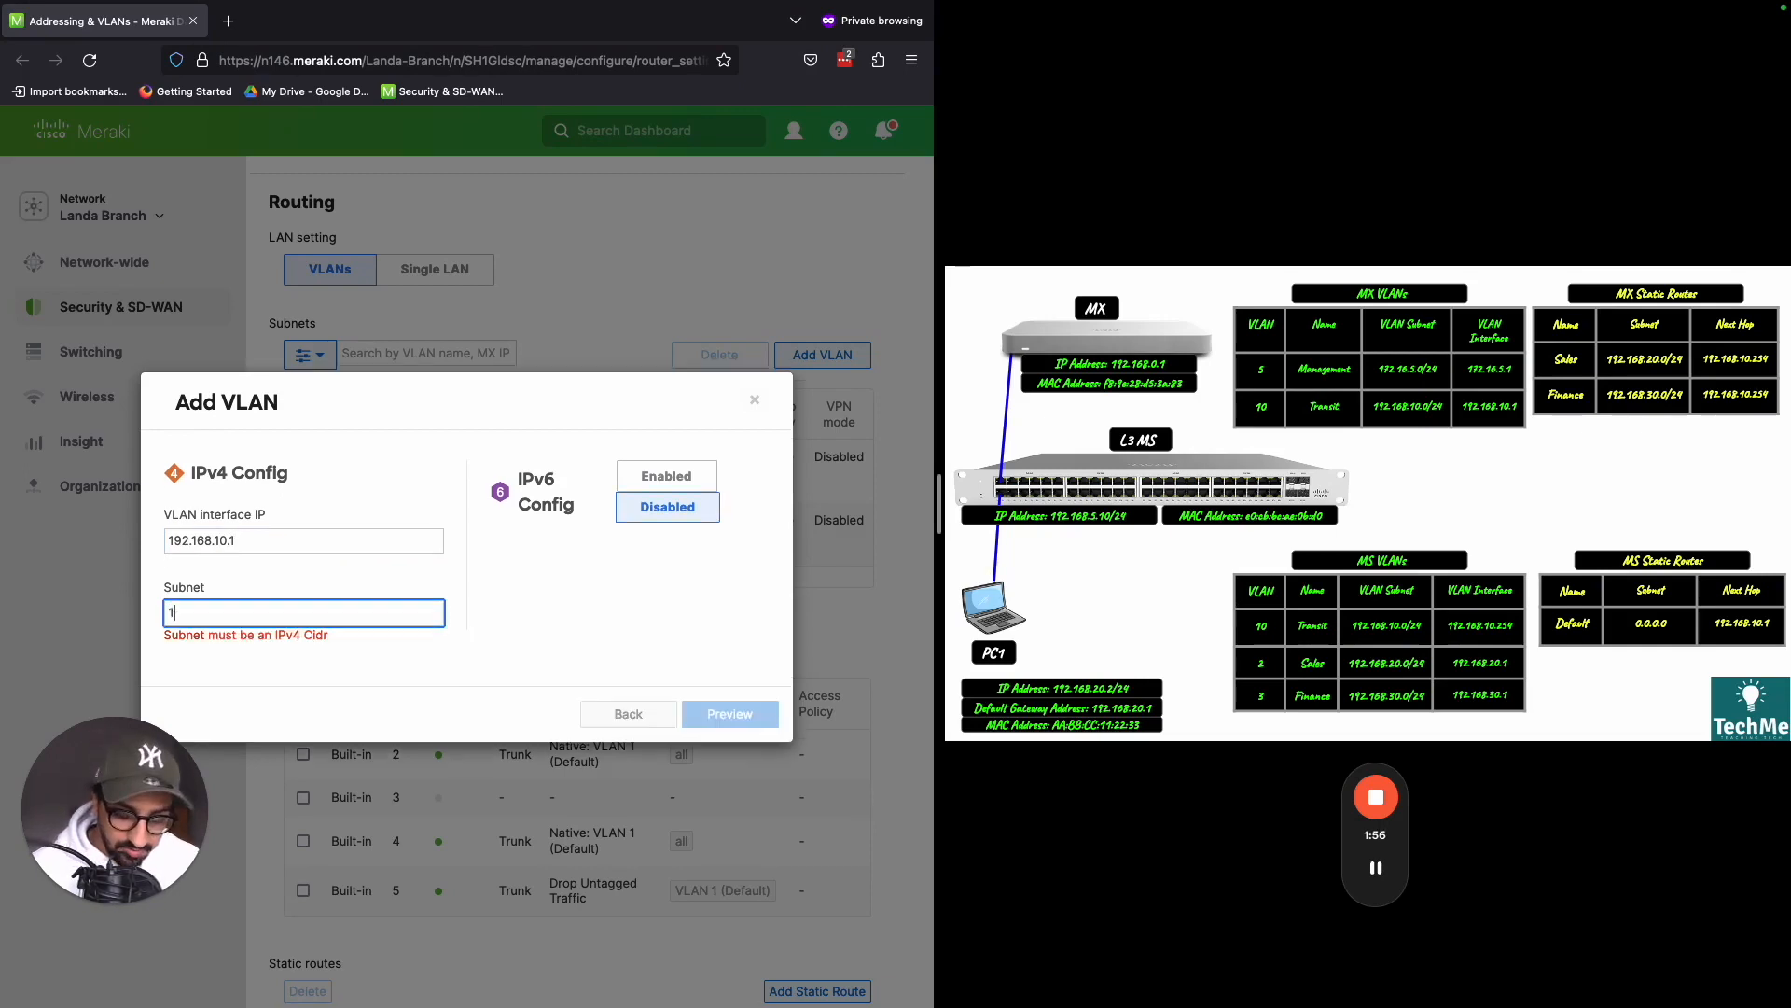
{"action": "type", "text": "92.168"}
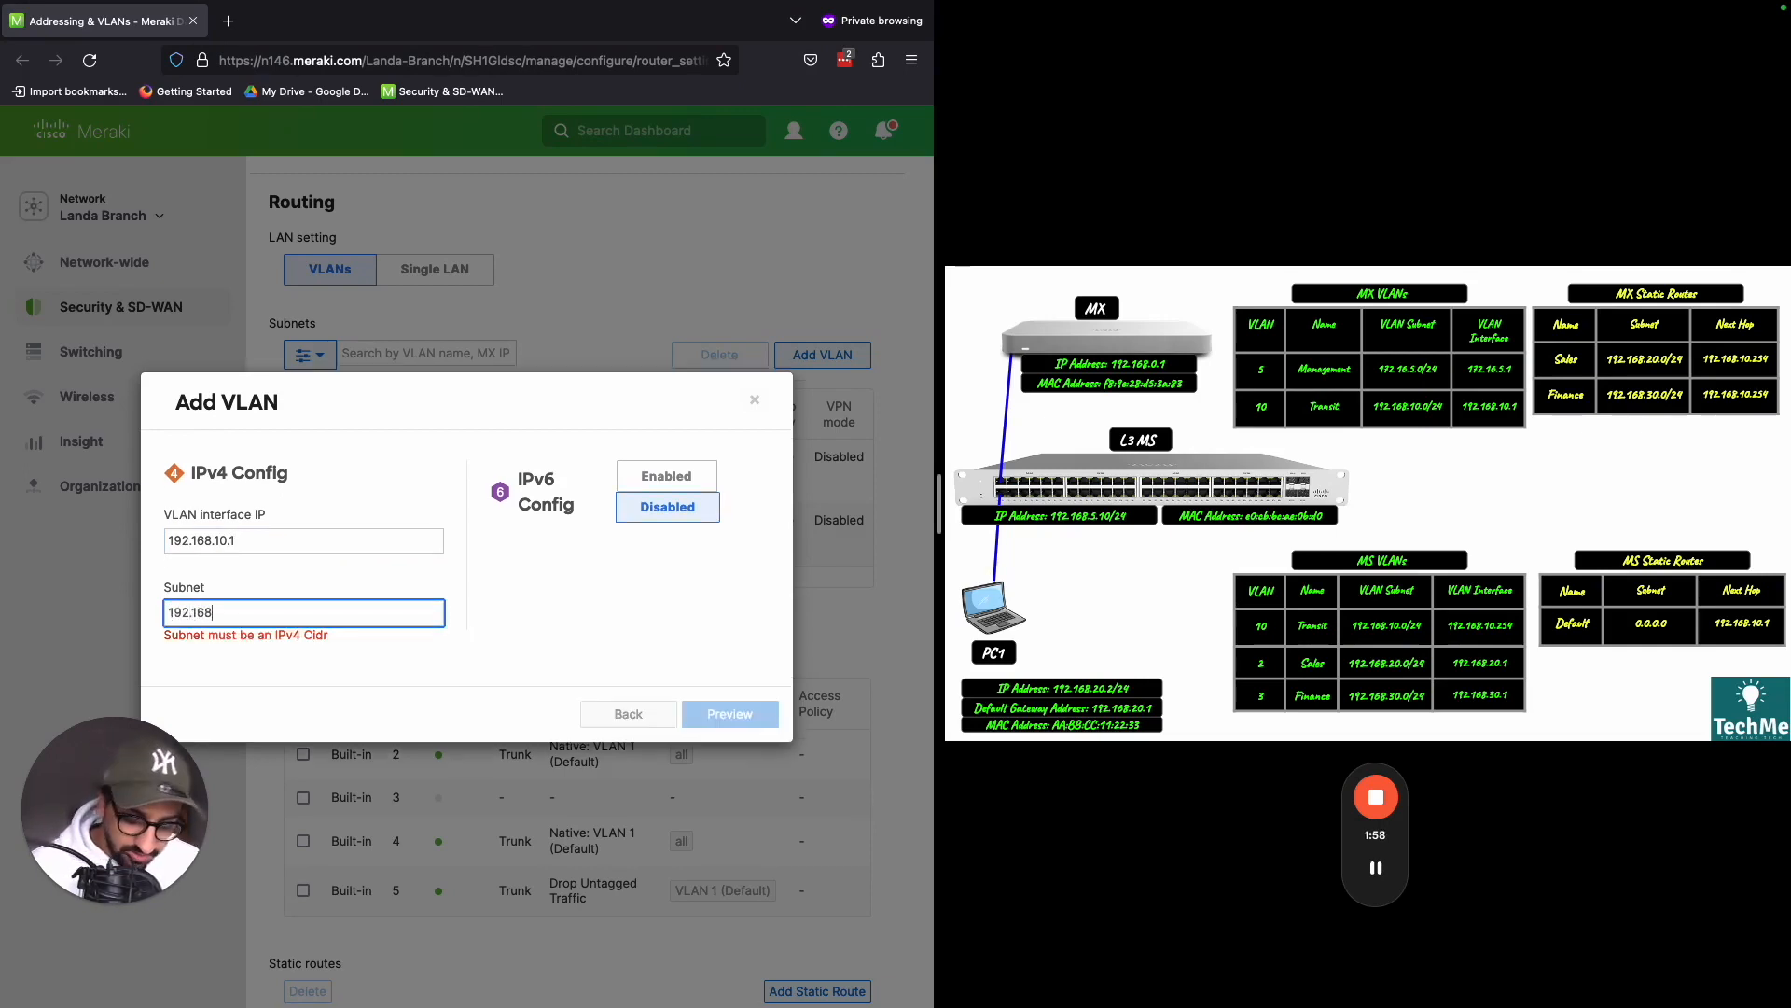
{"action": "type", "text": ".10.0"}
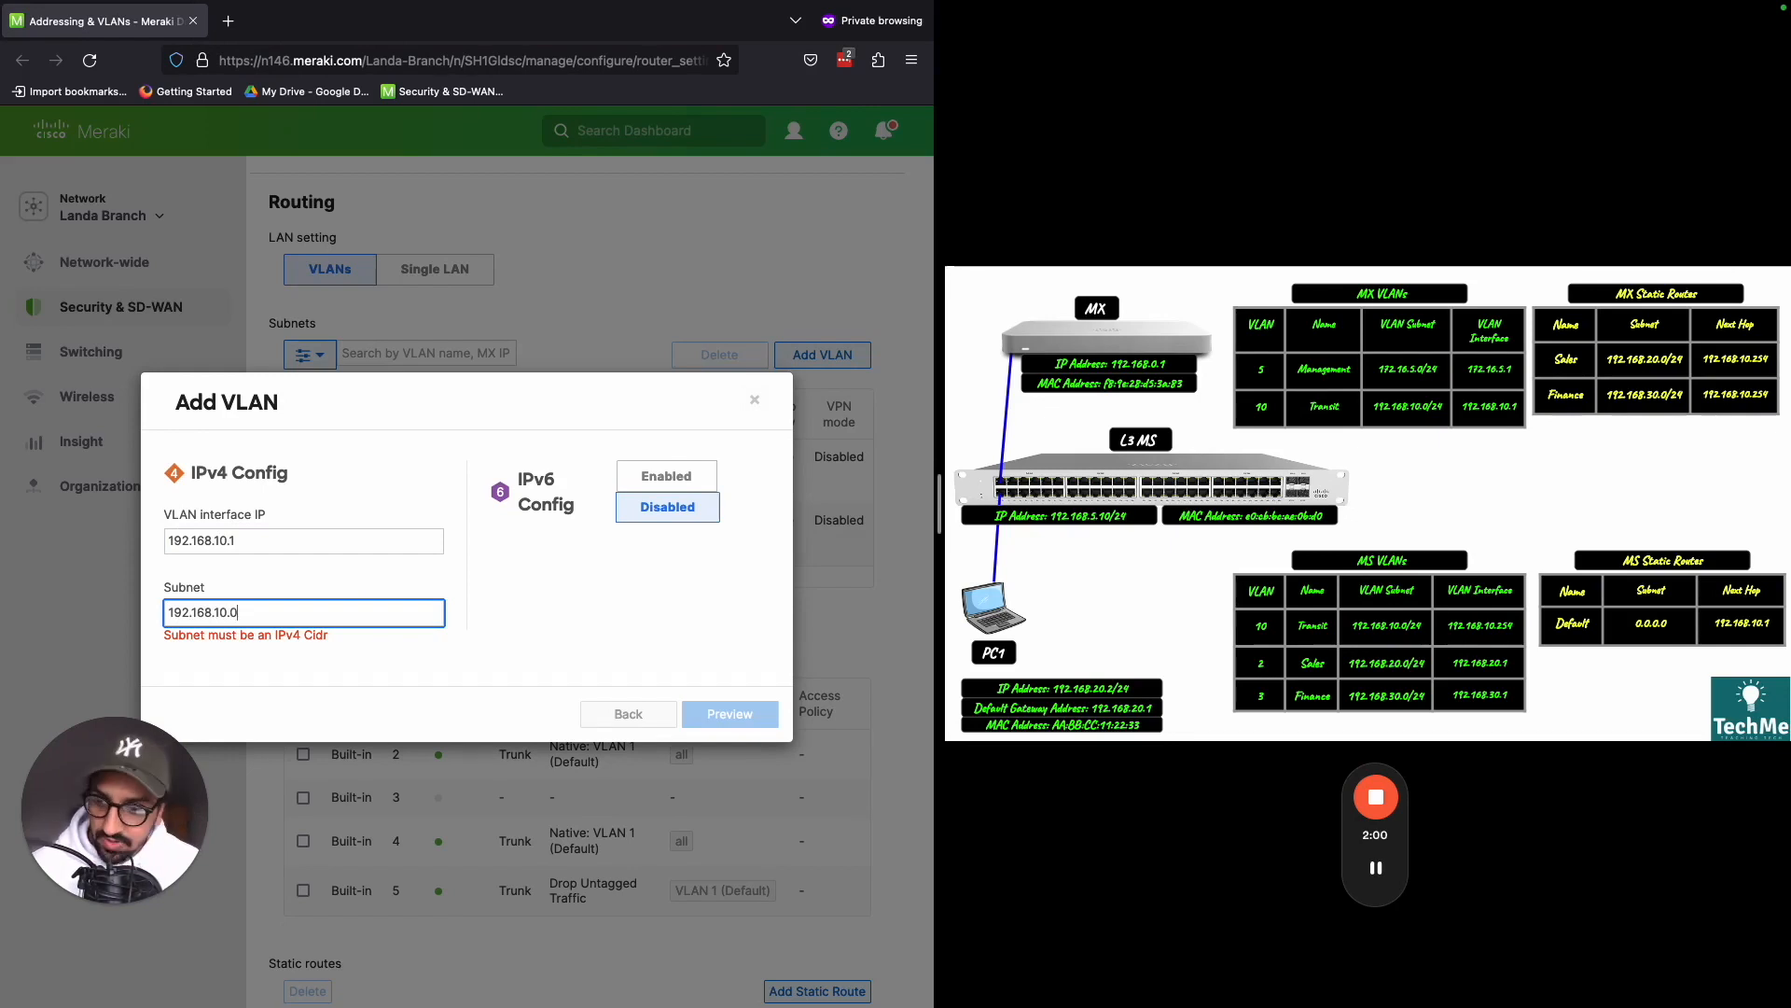
{"action": "type", "text": "/"}
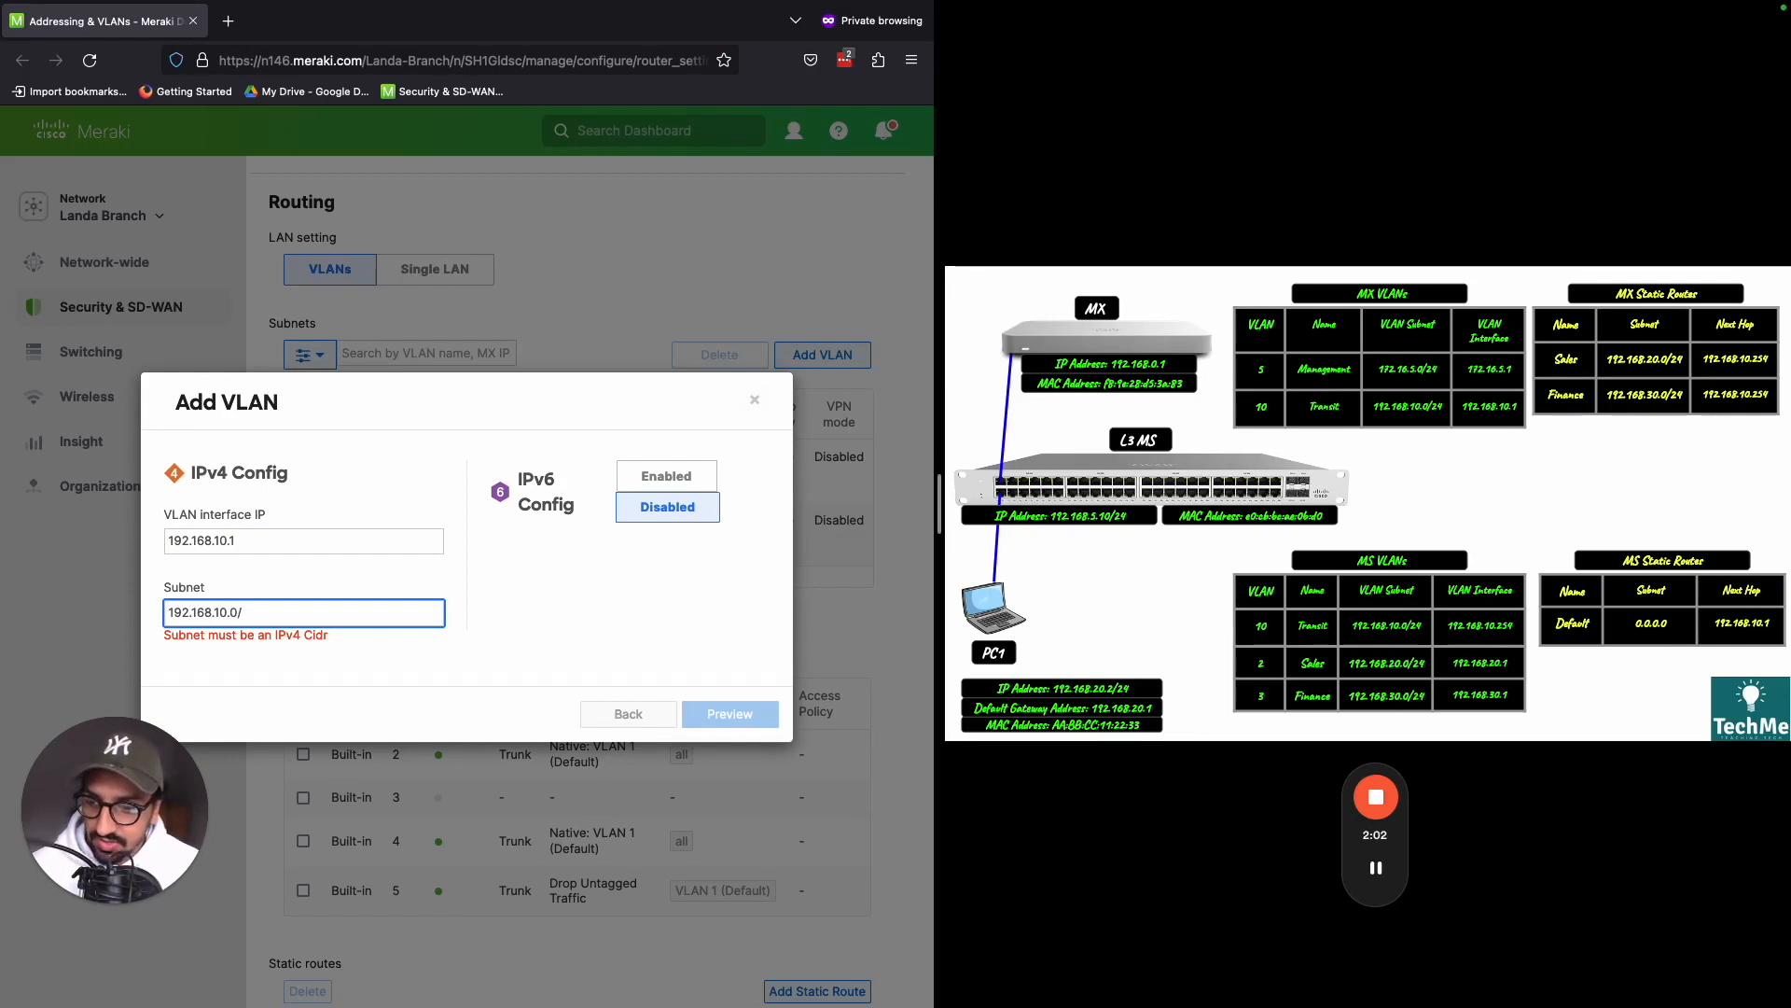
{"action": "type", "text": "24"}
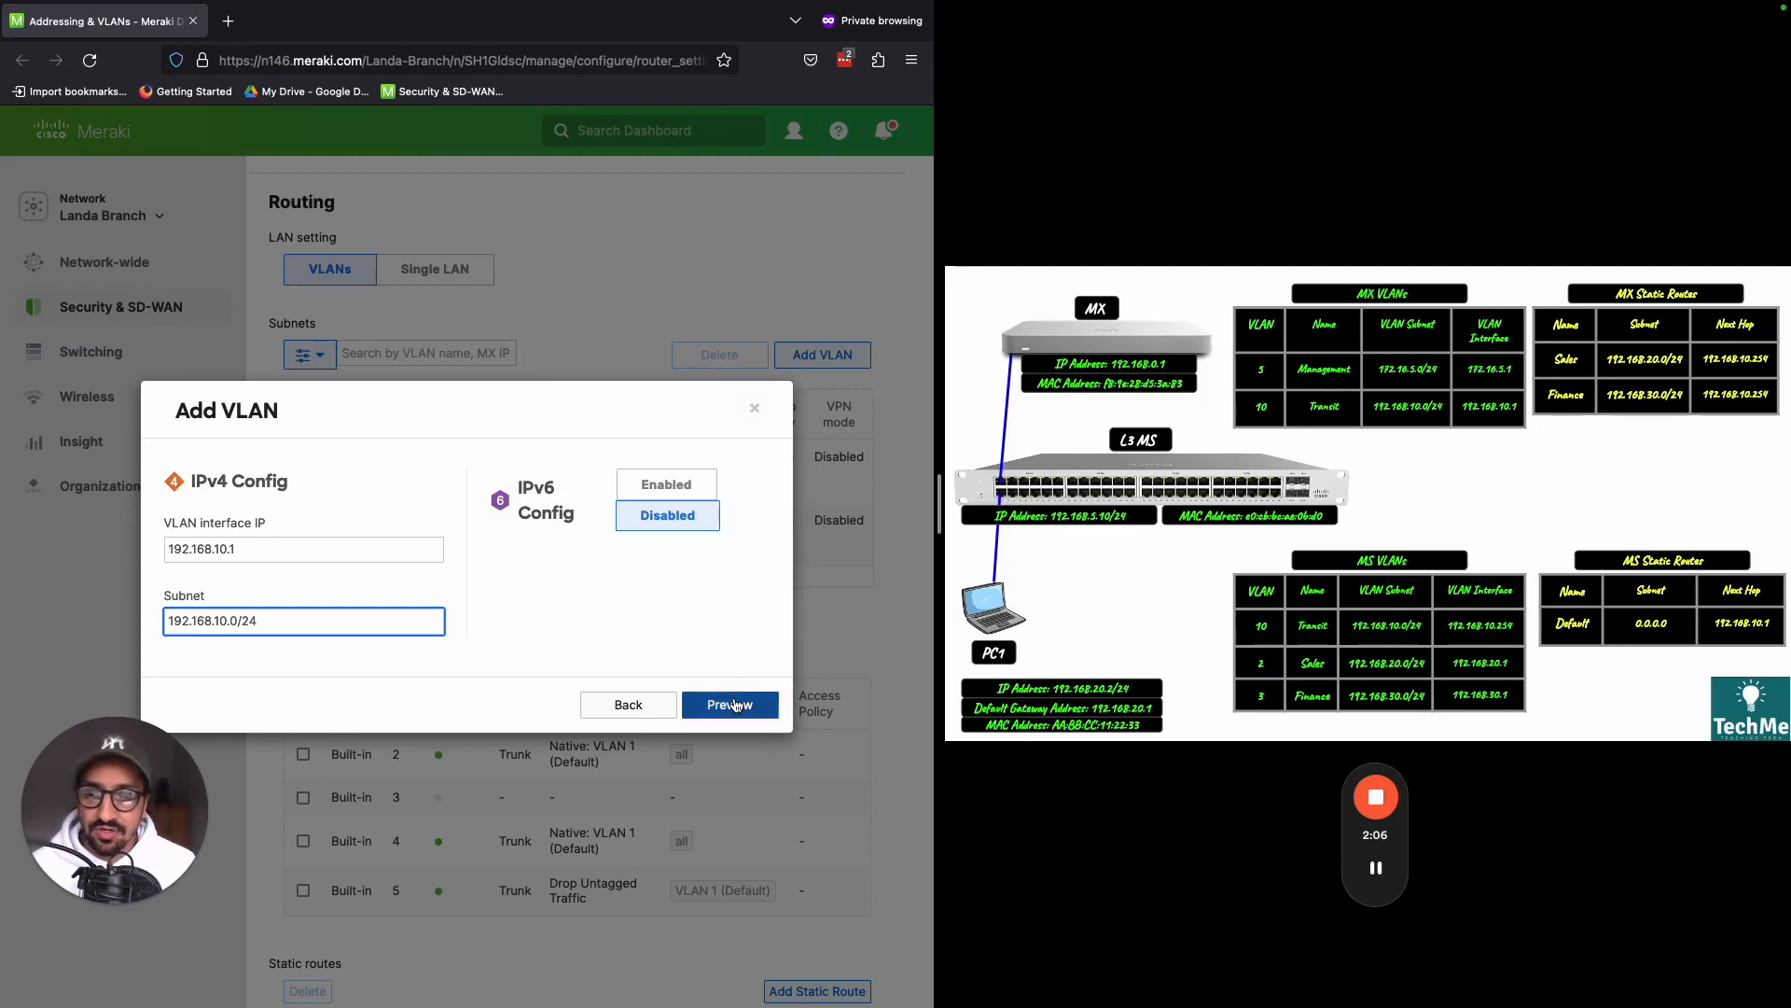
- Preview and apply the Transit VLAN, save the changes, and return to the Subnets table in the Routing section
{"action": "left_click", "coordinate": [736, 705]}
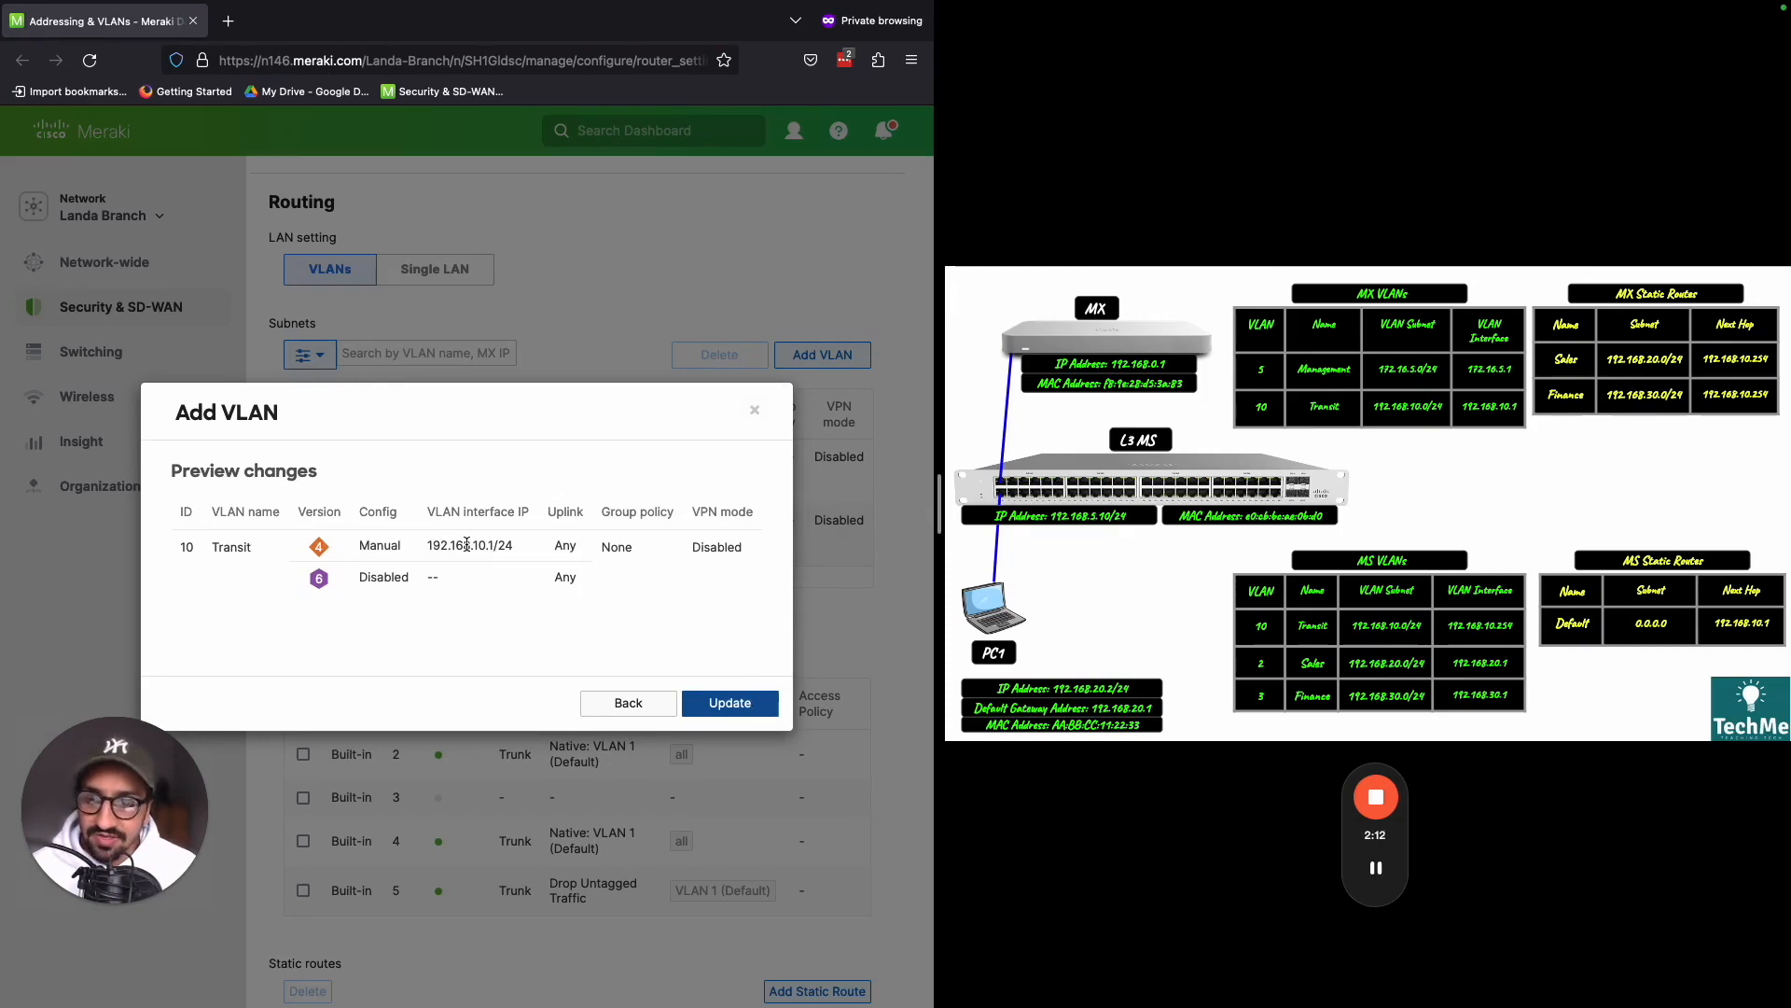
{"action": "left_click_drag", "start_coordinate": [431, 547], "coordinate": [495, 546]}
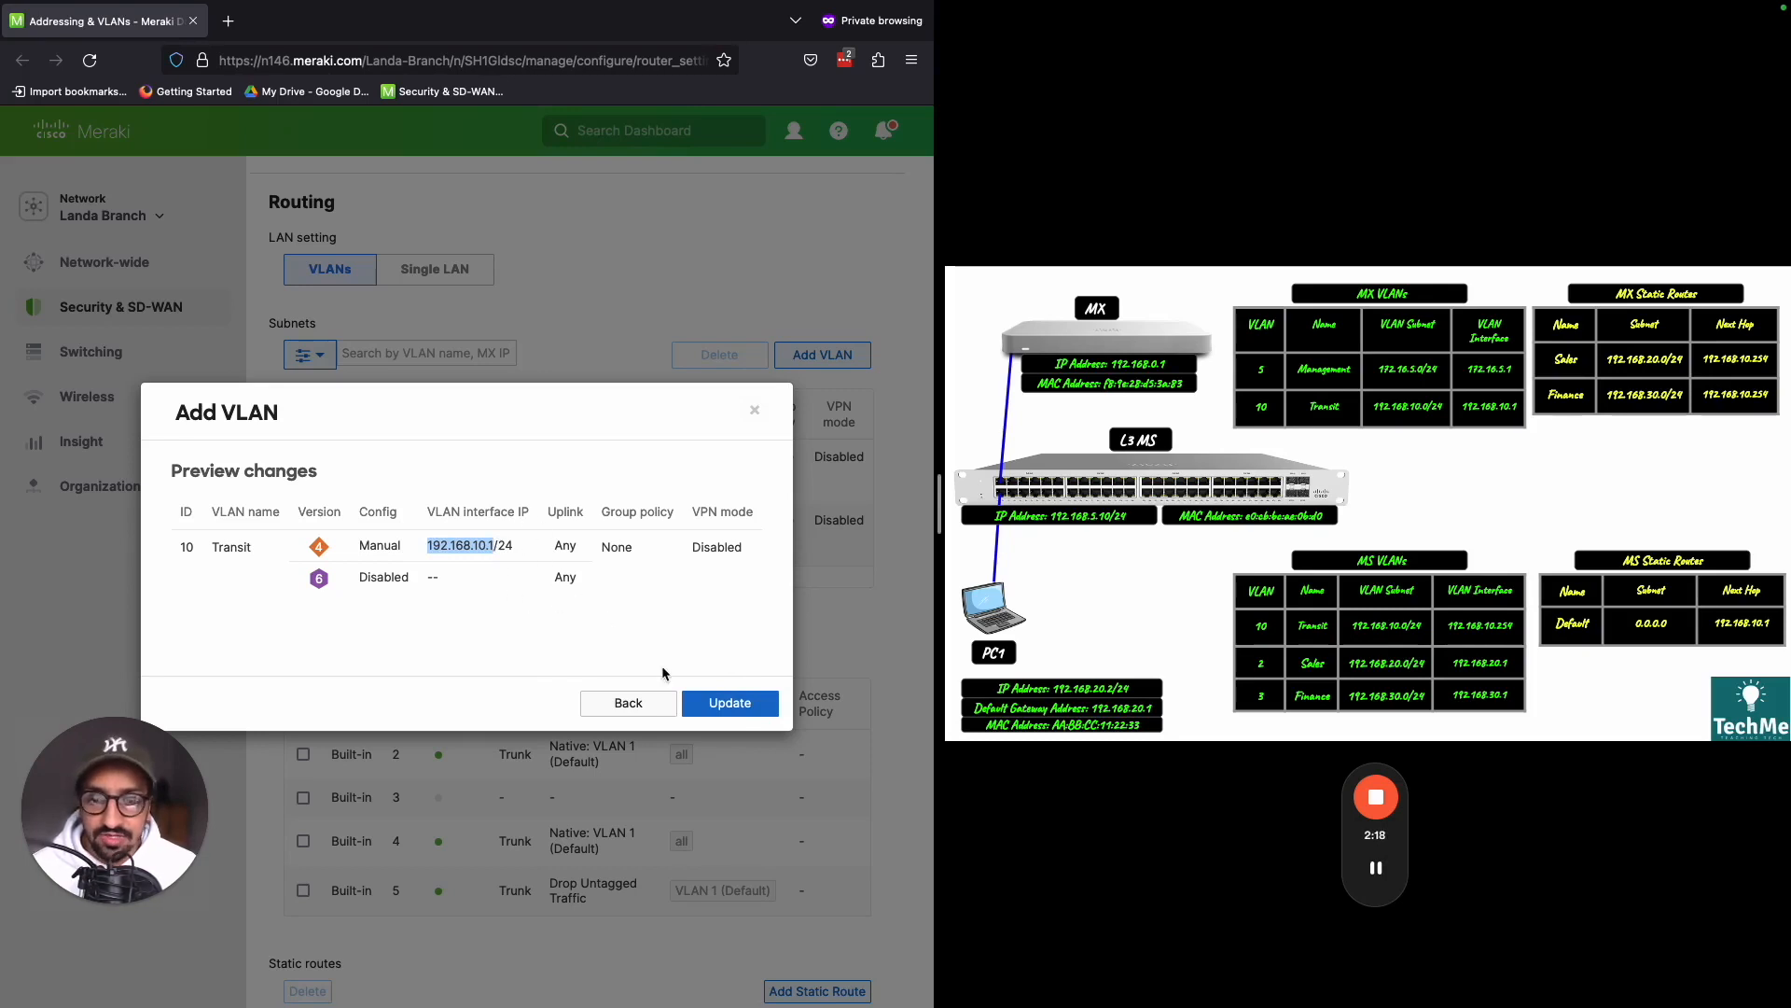
{"action": "left_click", "coordinate": [723, 703]}
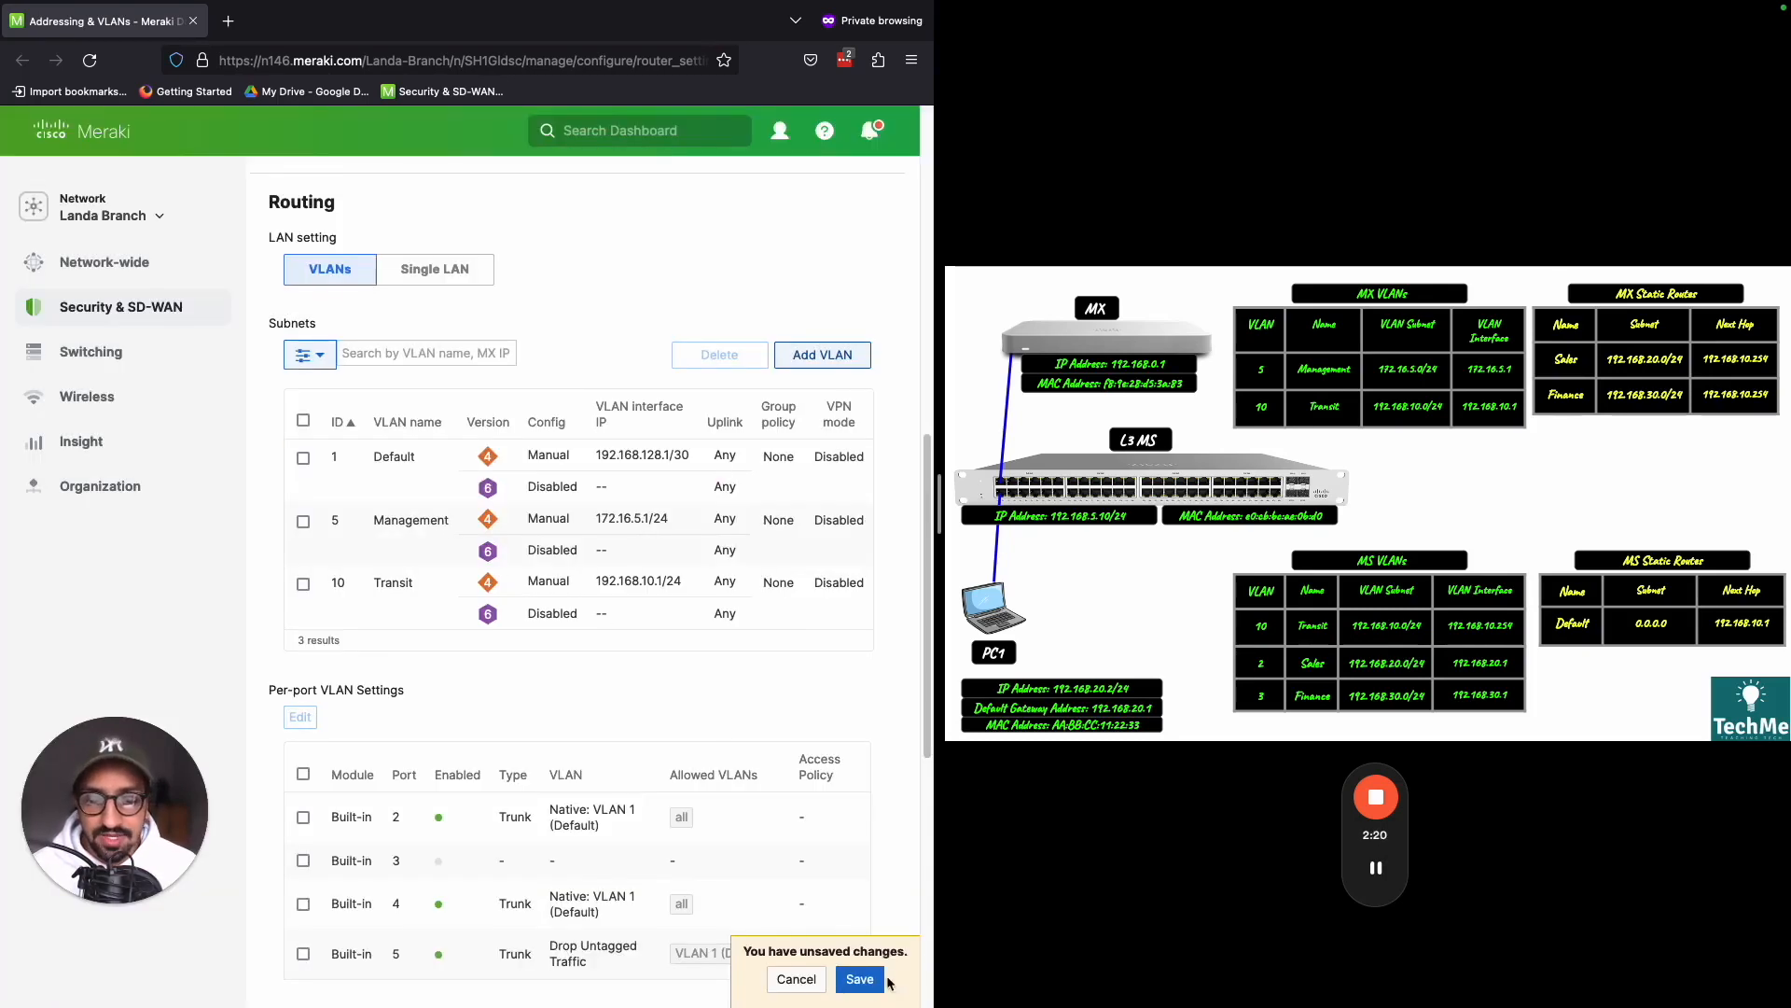
{"action": "left_click", "coordinate": [859, 979]}
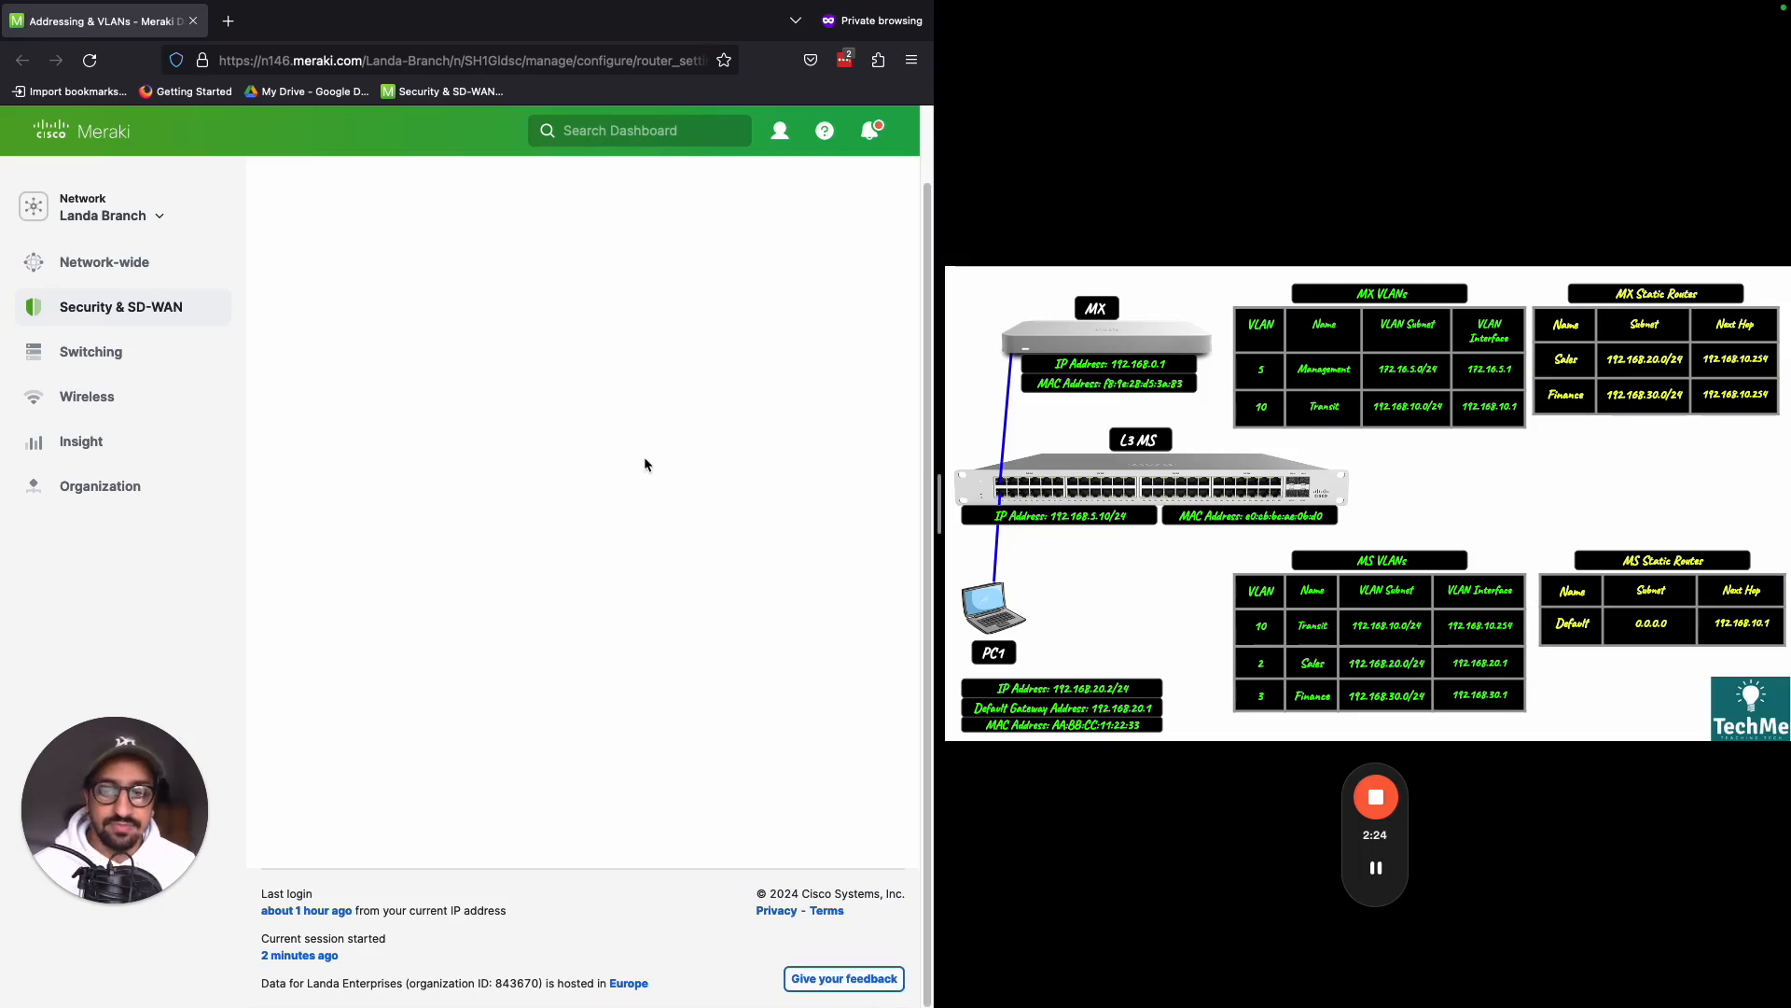
{"action": "scroll", "coordinate": [646, 463], "scroll_direction": "down", "scroll_amount": 10}
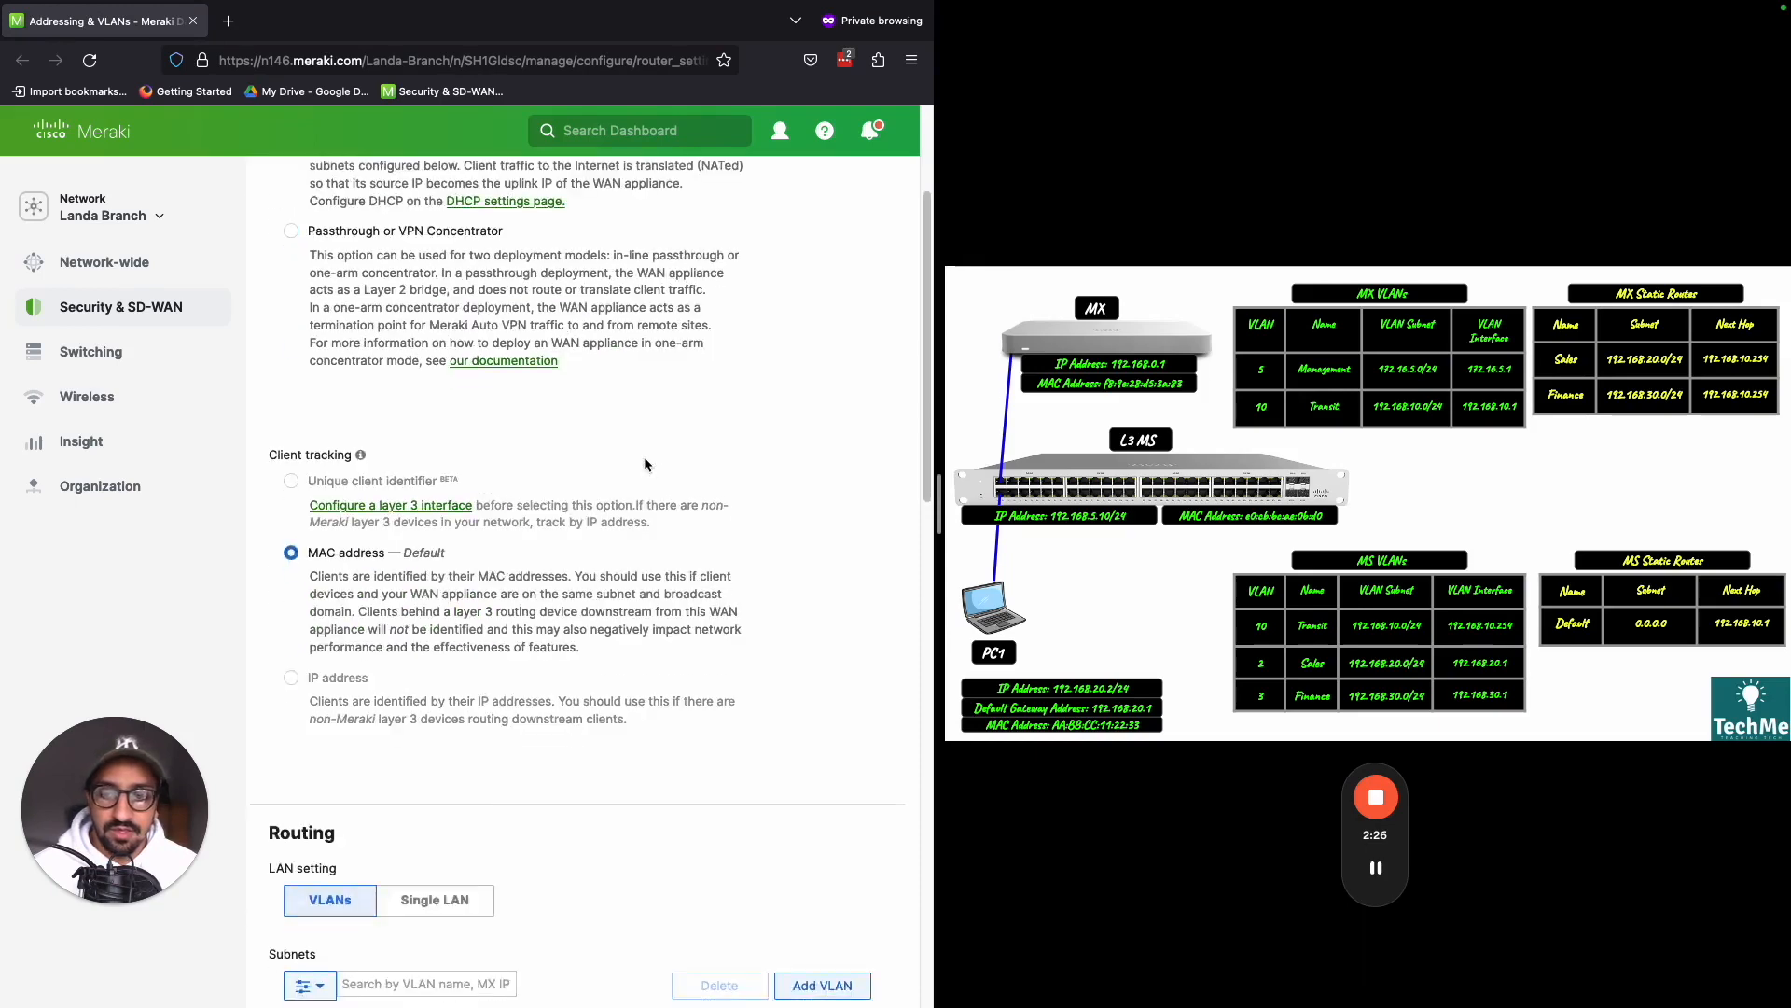
{"action": "scroll", "coordinate": [686, 530], "scroll_direction": "up", "scroll_amount": 1}
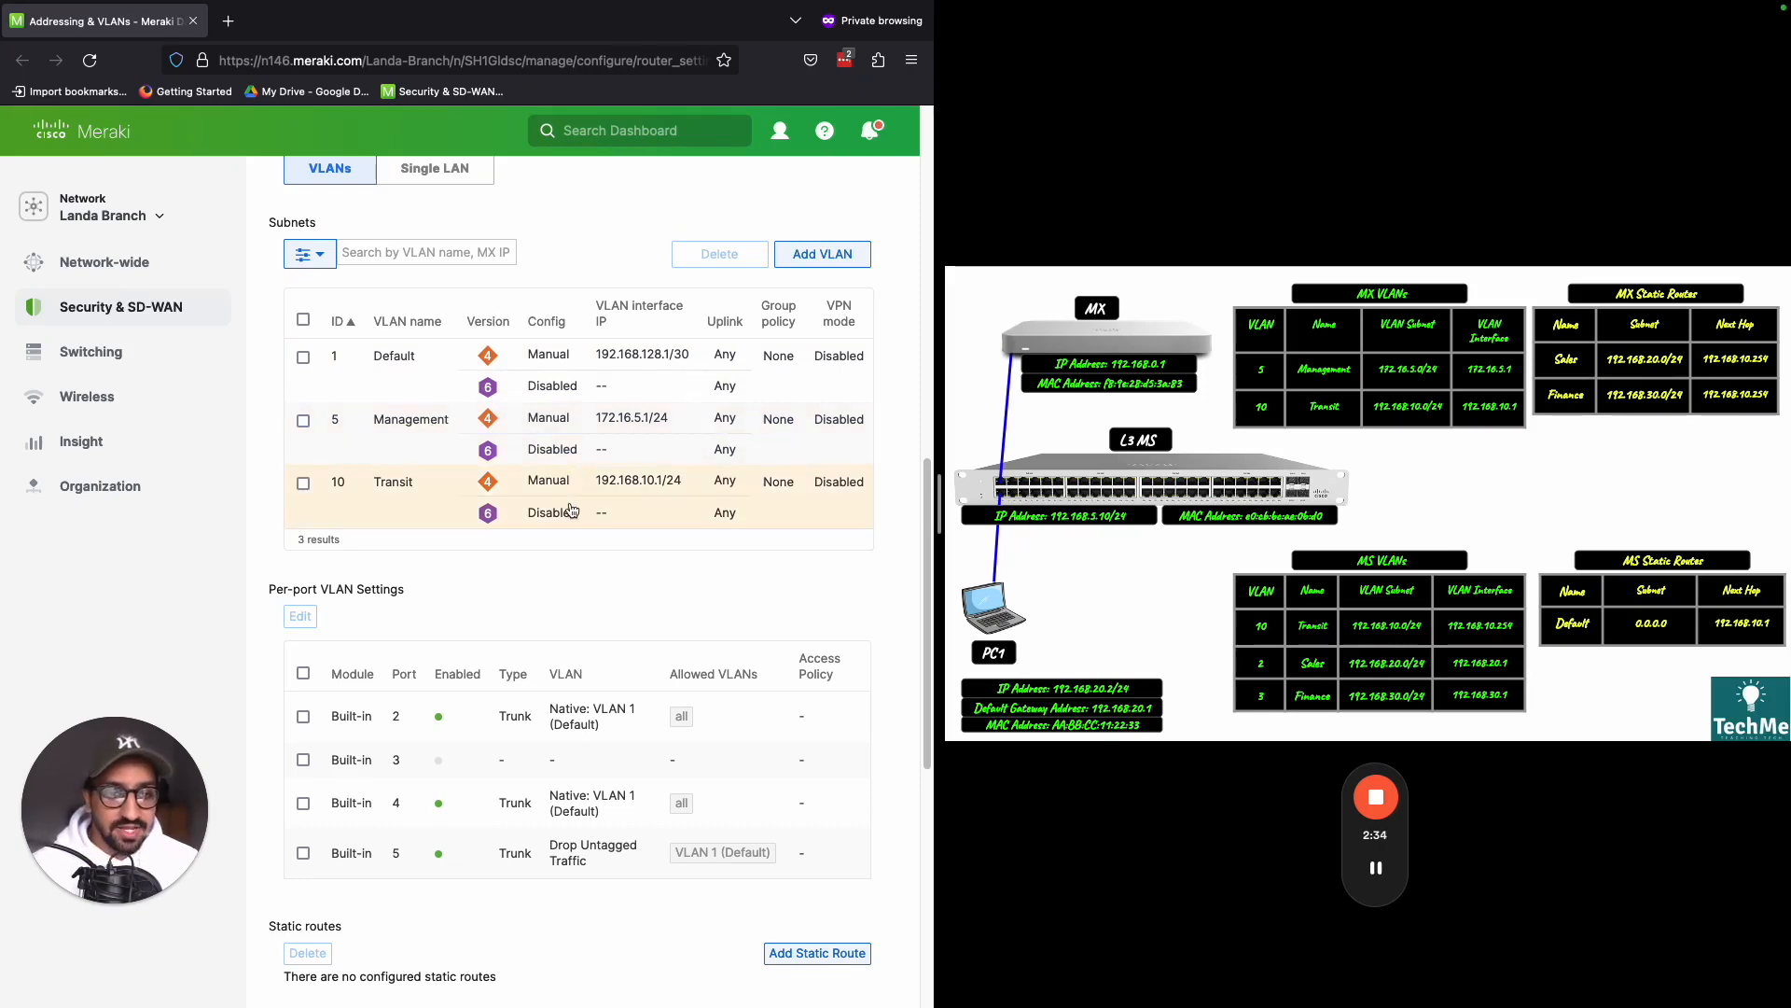
{"action": "key", "text": "super+shift+d"}
{"action": "mouse_move", "coordinate": [1457, 421]}
{"action": "left_mouse_down"}
{"action": "mouse_move", "coordinate": [1477, 459]}
{"action": "mouse_move", "coordinate": [1530, 390]}
{"action": "left_mouse_up"}
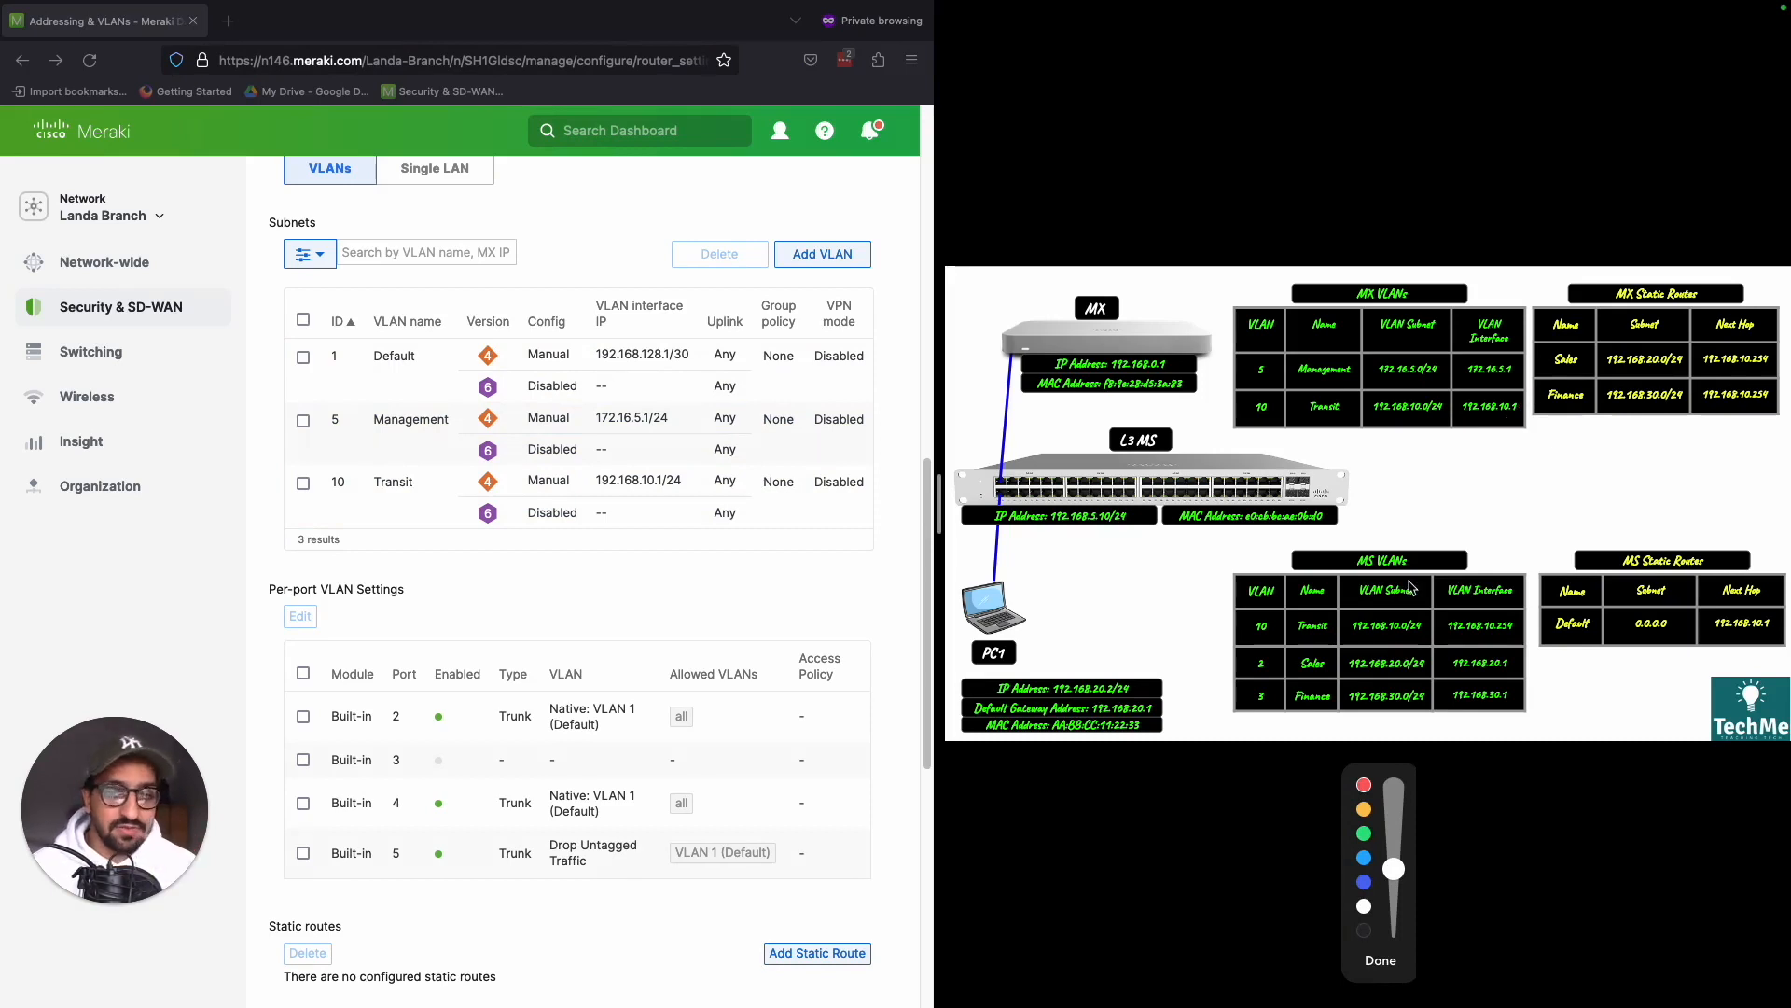
{"action": "key", "text": "super+shift+d"}
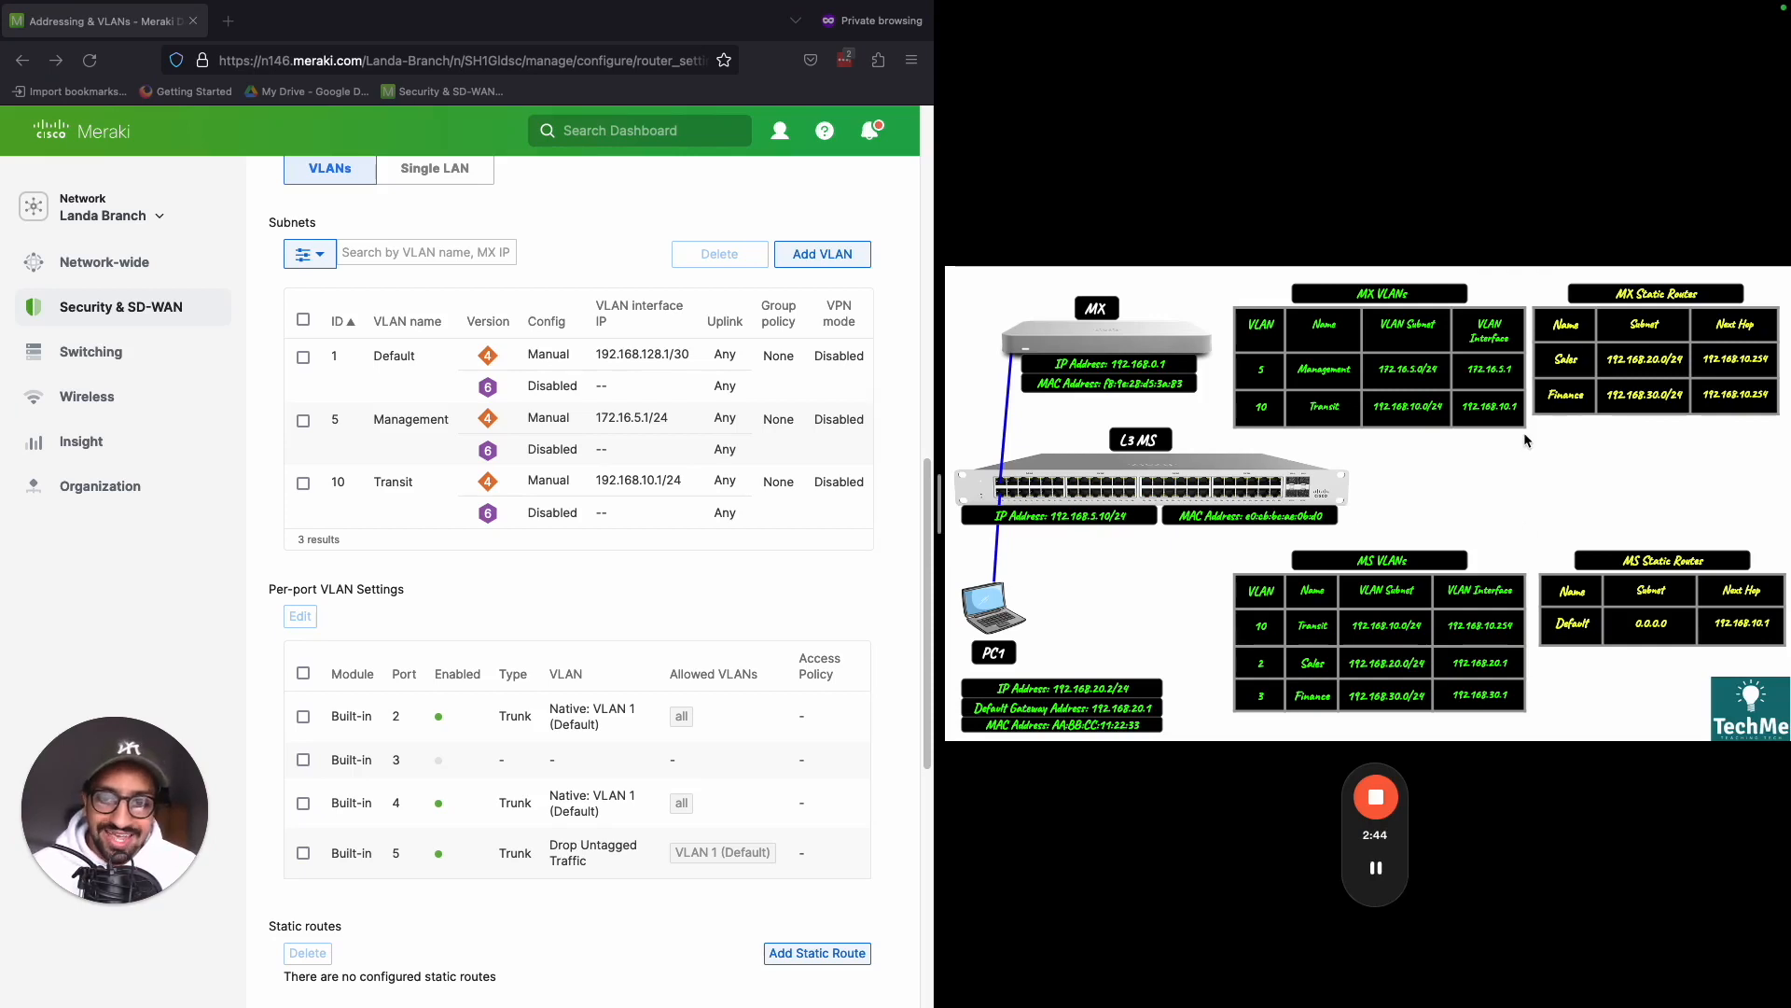
{"action": "key", "text": "super+shift+d"}
{"action": "mouse_move", "coordinate": [1295, 615]}
{"action": "left_mouse_down"}
{"action": "mouse_move", "coordinate": [1236, 657]}
{"action": "mouse_move", "coordinate": [1245, 602]}
{"action": "mouse_move", "coordinate": [1175, 606]}
{"action": "mouse_move", "coordinate": [1234, 694]}
{"action": "mouse_move", "coordinate": [1430, 711]}
{"action": "mouse_move", "coordinate": [1330, 659]}
{"action": "mouse_move", "coordinate": [1241, 653]}
{"action": "left_mouse_up"}
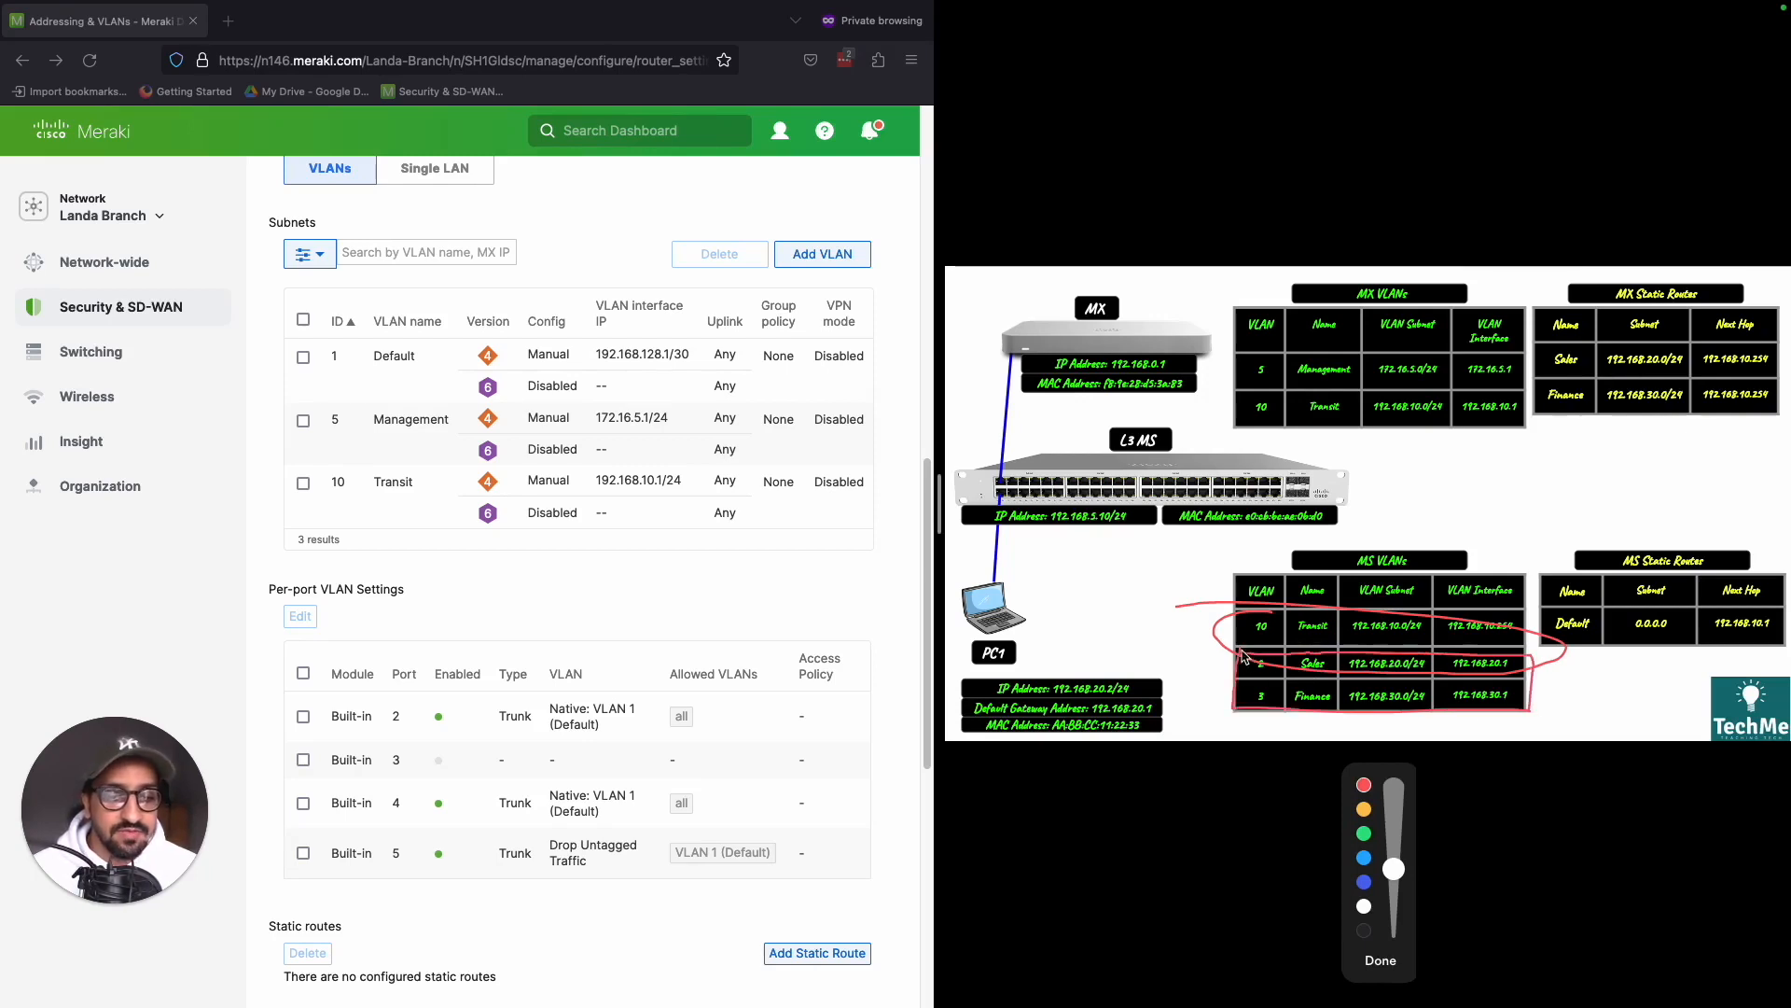
{"action": "left_click", "coordinate": [1404, 961]}
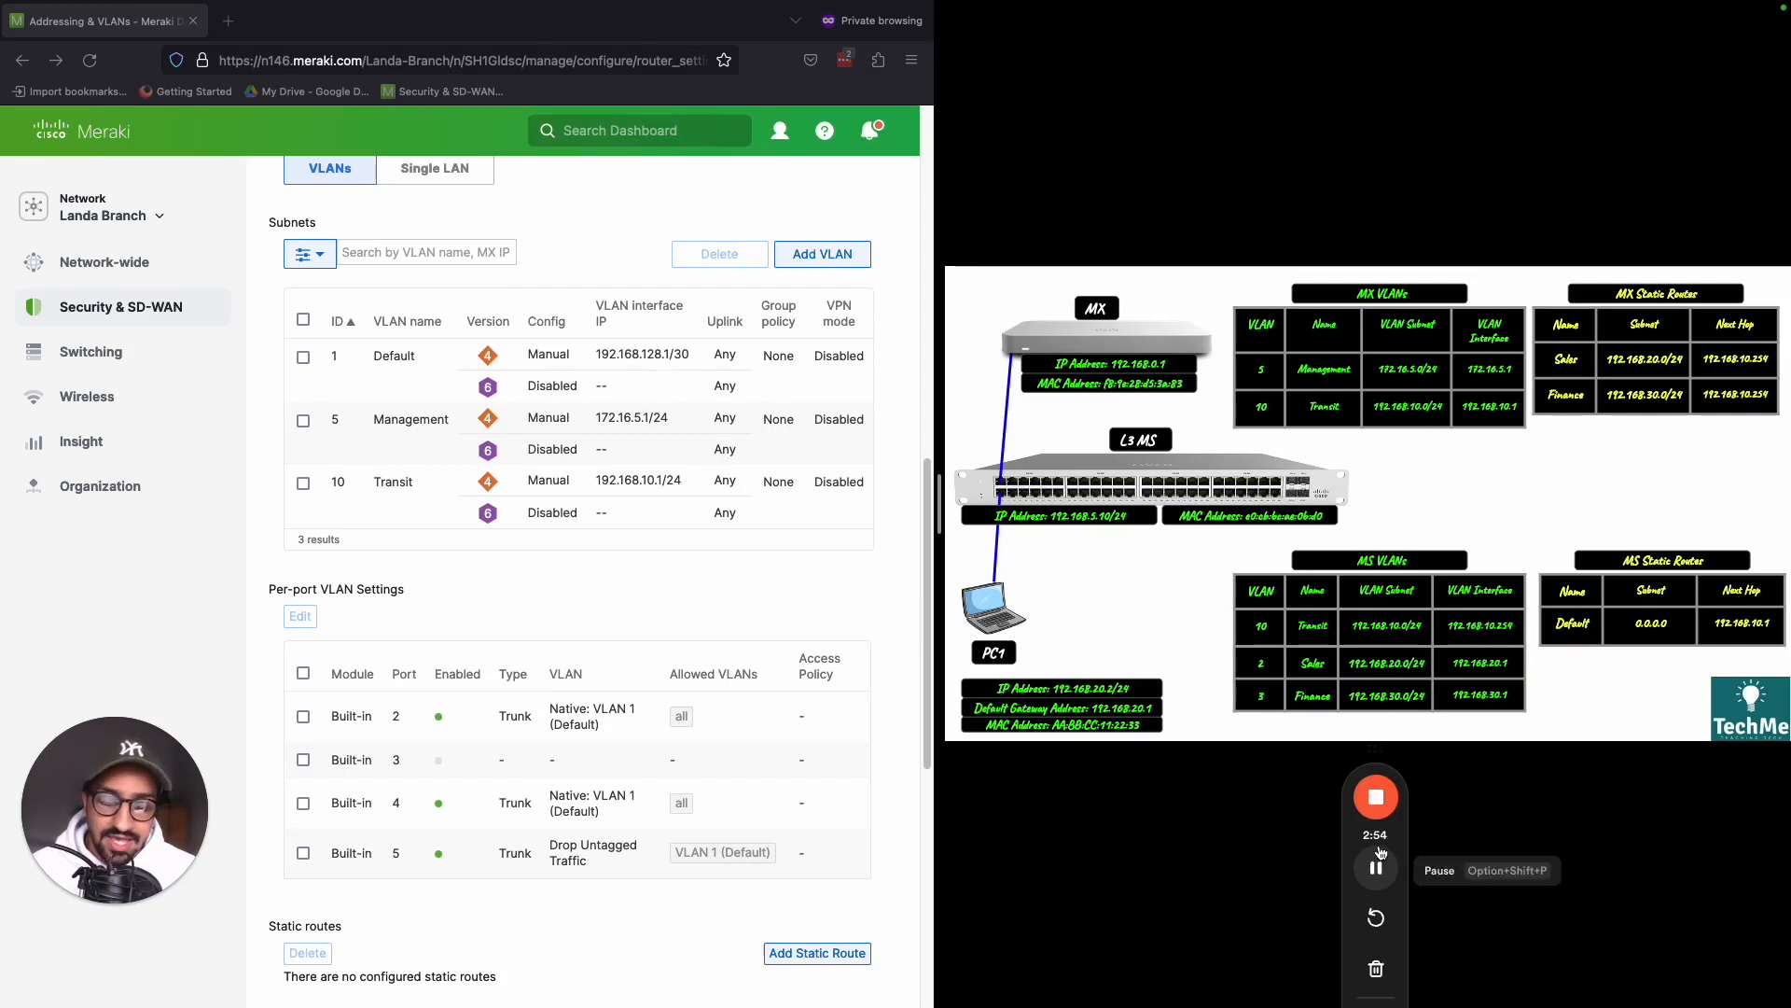
{"action": "left_click", "coordinate": [1381, 851]}
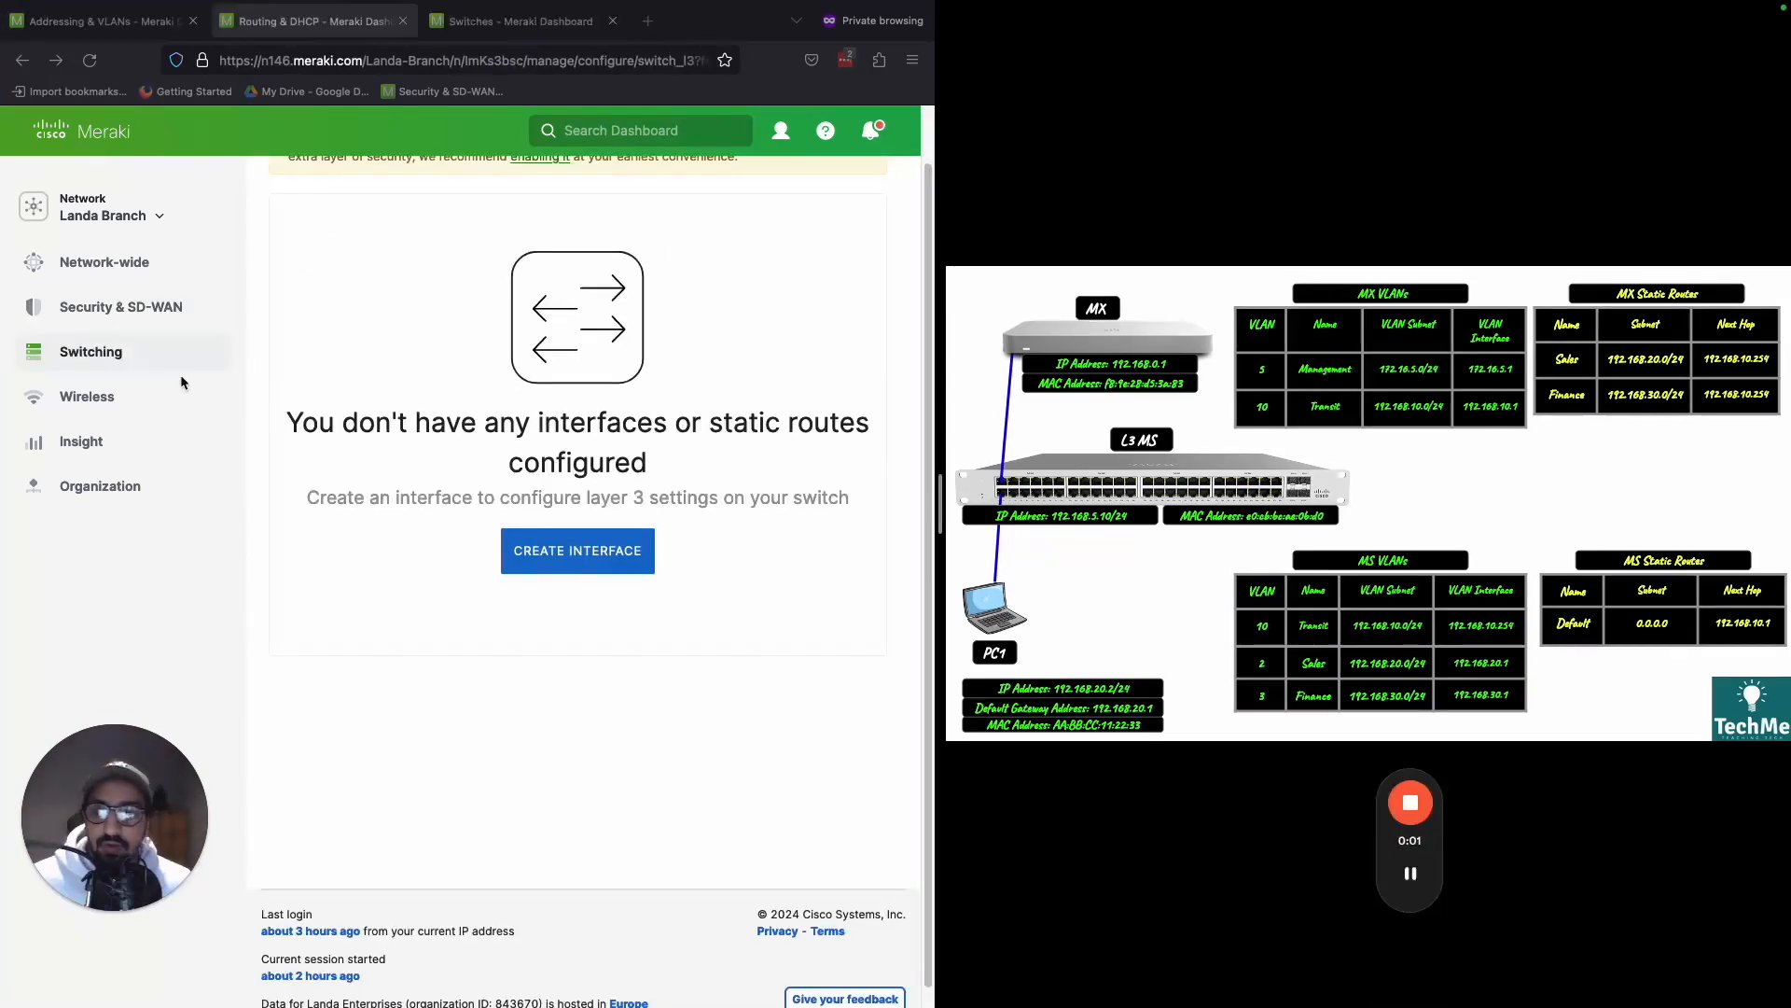
{"action": "mouse_move", "coordinate": [112, 352]}
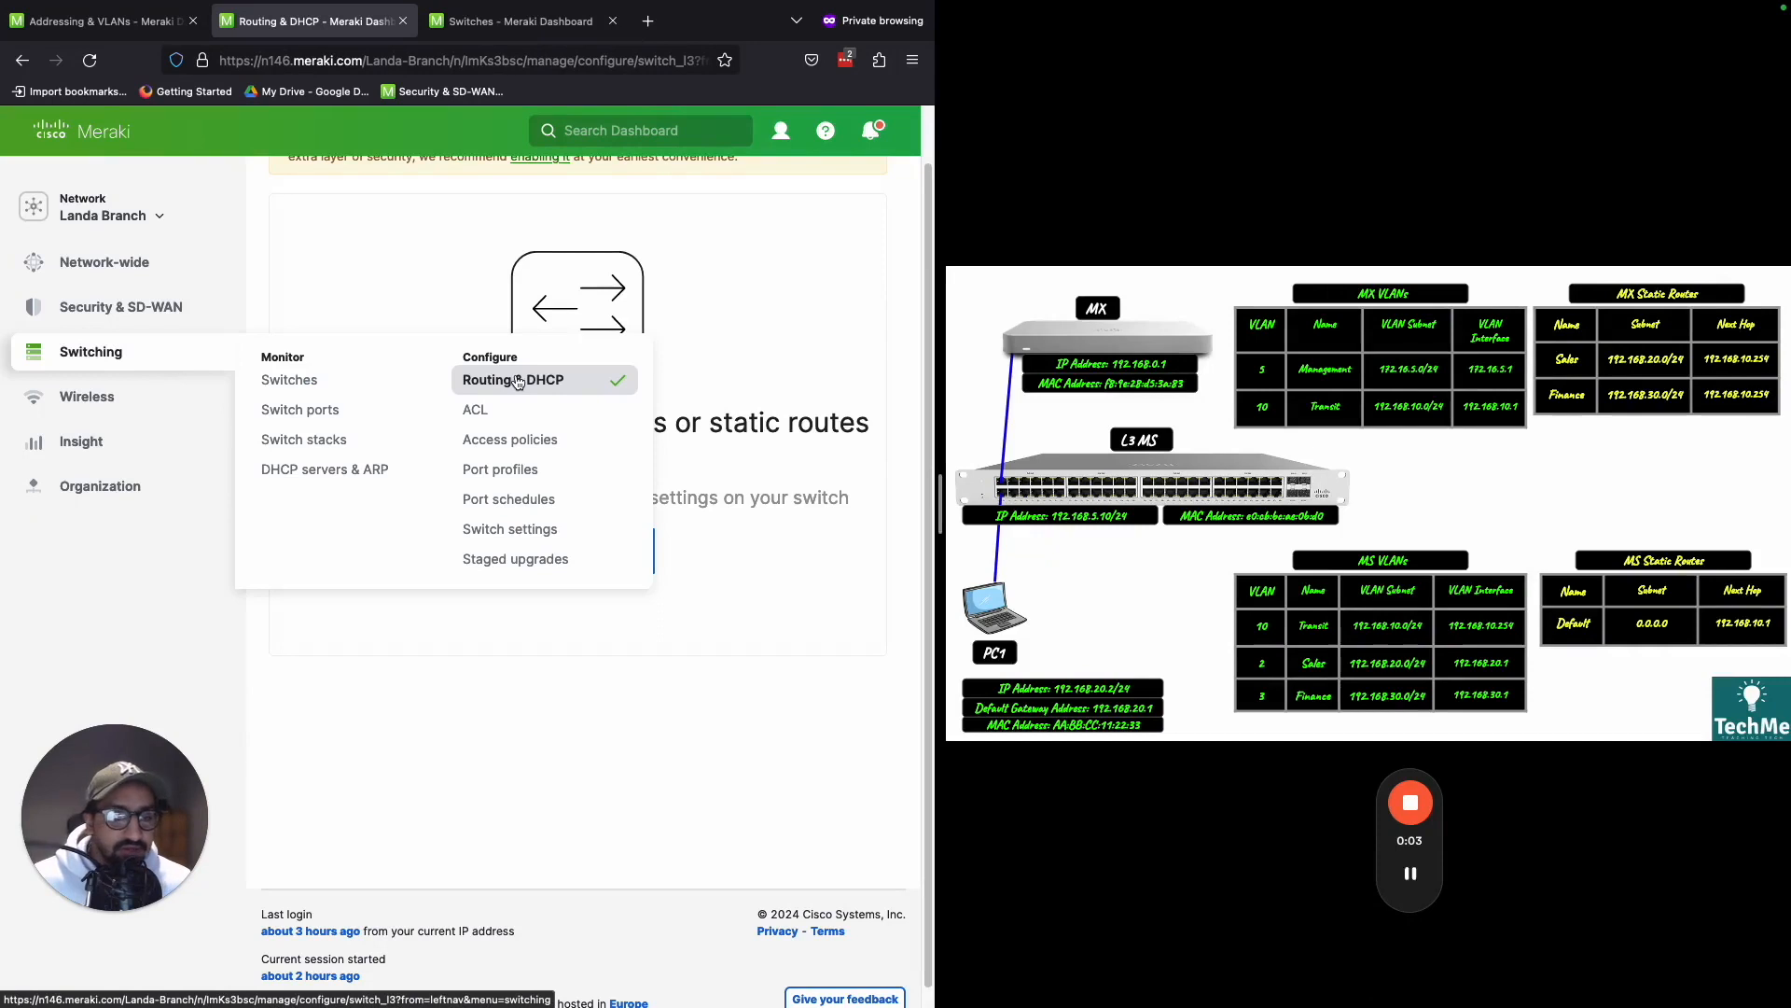
{"action": "key", "text": "ctrl+shift+d"}
{"action": "mouse_move", "coordinate": [1325, 605]}
{"action": "left_mouse_down"}
{"action": "mouse_move", "coordinate": [1243, 615]}
{"action": "mouse_move", "coordinate": [1276, 653]}
{"action": "mouse_move", "coordinate": [1472, 659]}
{"action": "mouse_move", "coordinate": [1511, 609]}
{"action": "mouse_move", "coordinate": [1315, 608]}
{"action": "left_mouse_up"}
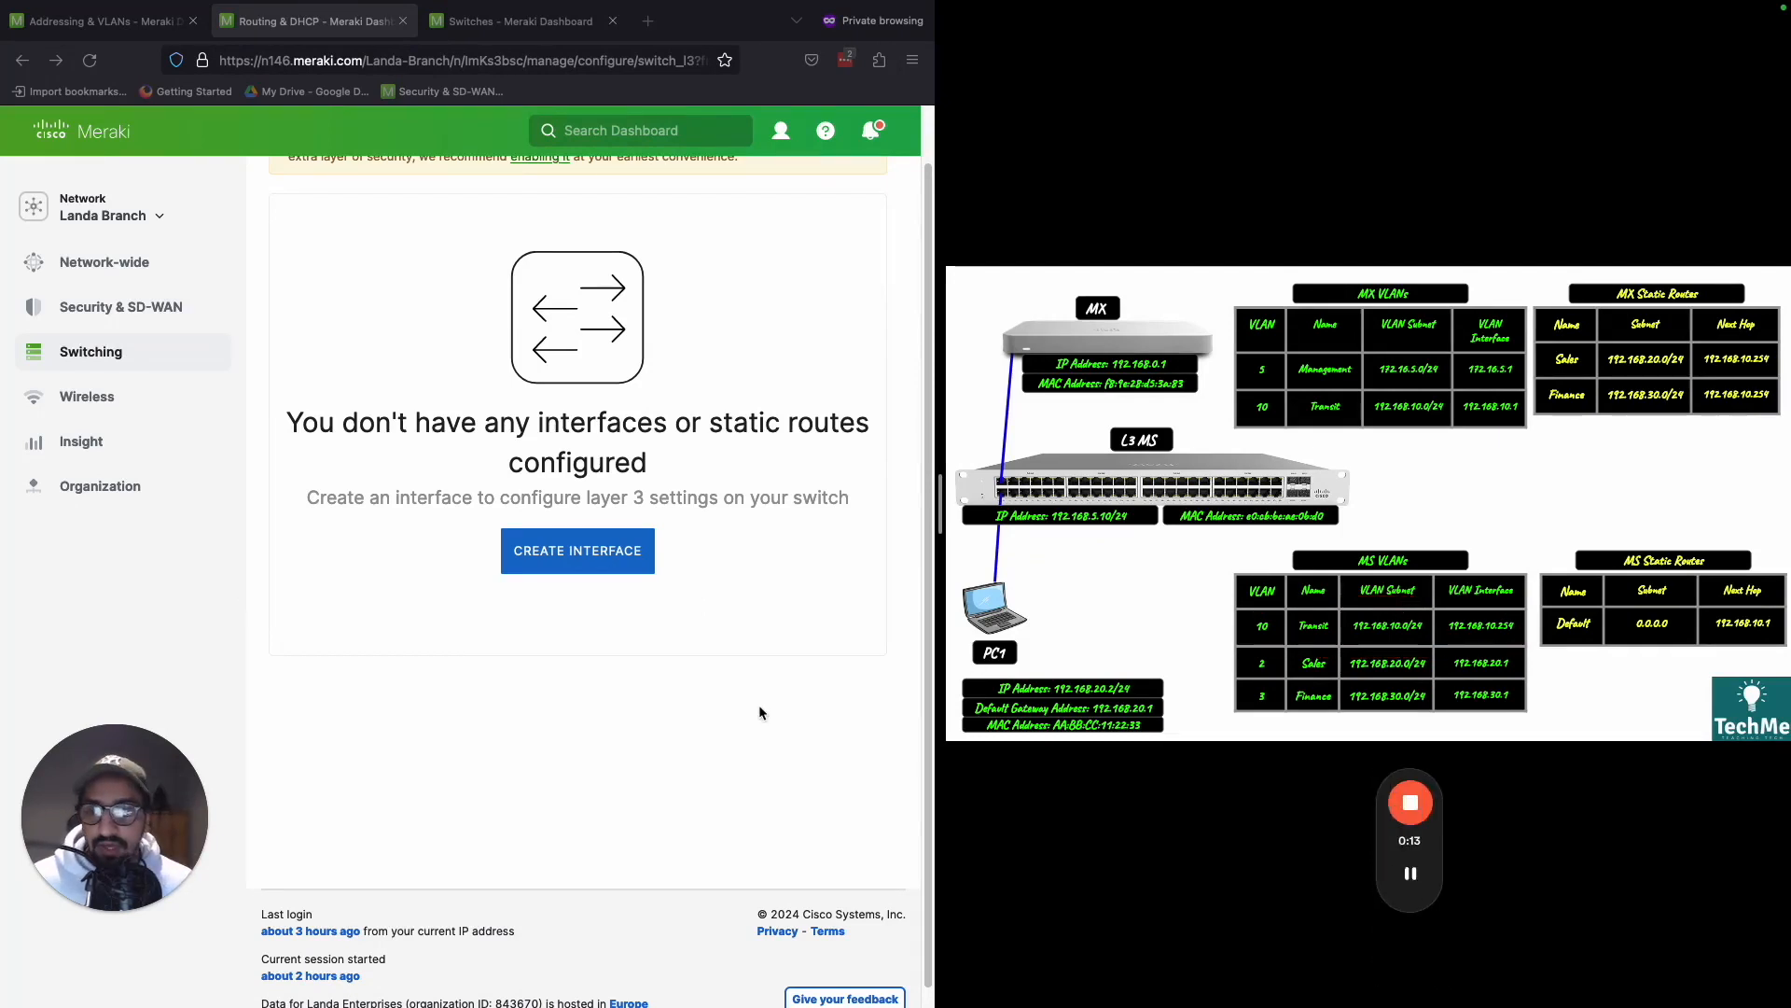
- Create a layer 3 interface on the Landa Branch core switch, naming it Transit and assigning VLAN 10
{"action": "left_click", "coordinate": [774, 679]}
{"action": "left_click", "coordinate": [593, 552]}
{"action": "left_click", "coordinate": [420, 359]}
{"action": "type", "text": "Tram"}
{"action": "type", "text": "si"}
{"action": "key", "text": "BackSpace"}
{"action": "key", "text": "BackSpace"}
{"action": "key", "text": "BackSpace"}
{"action": "type", "text": "nsit"}
{"action": "left_click", "coordinate": [342, 440]}
{"action": "type", "text": "1"}
- Set the Transit interface's subnet to 192.168.10.0/24 and its interface IP to 192.168.10.254
{"action": "left_click", "coordinate": [395, 524]}
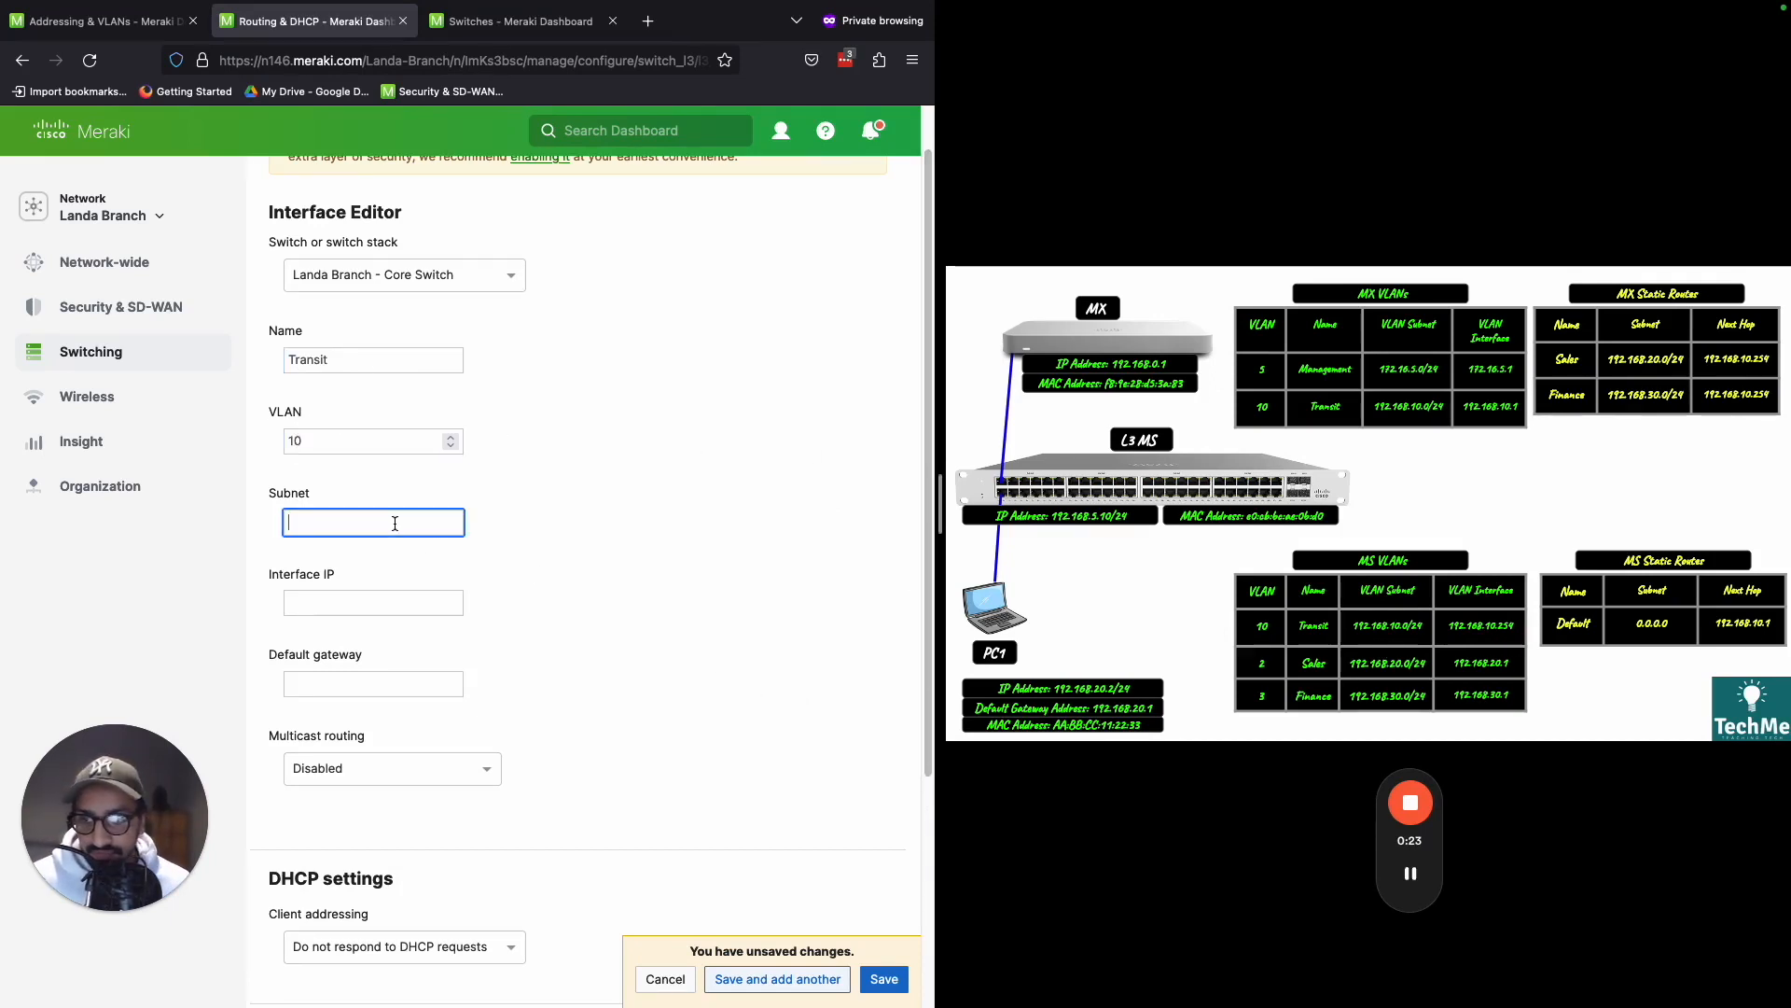
{"action": "type", "text": "192.168.10.0/24"}
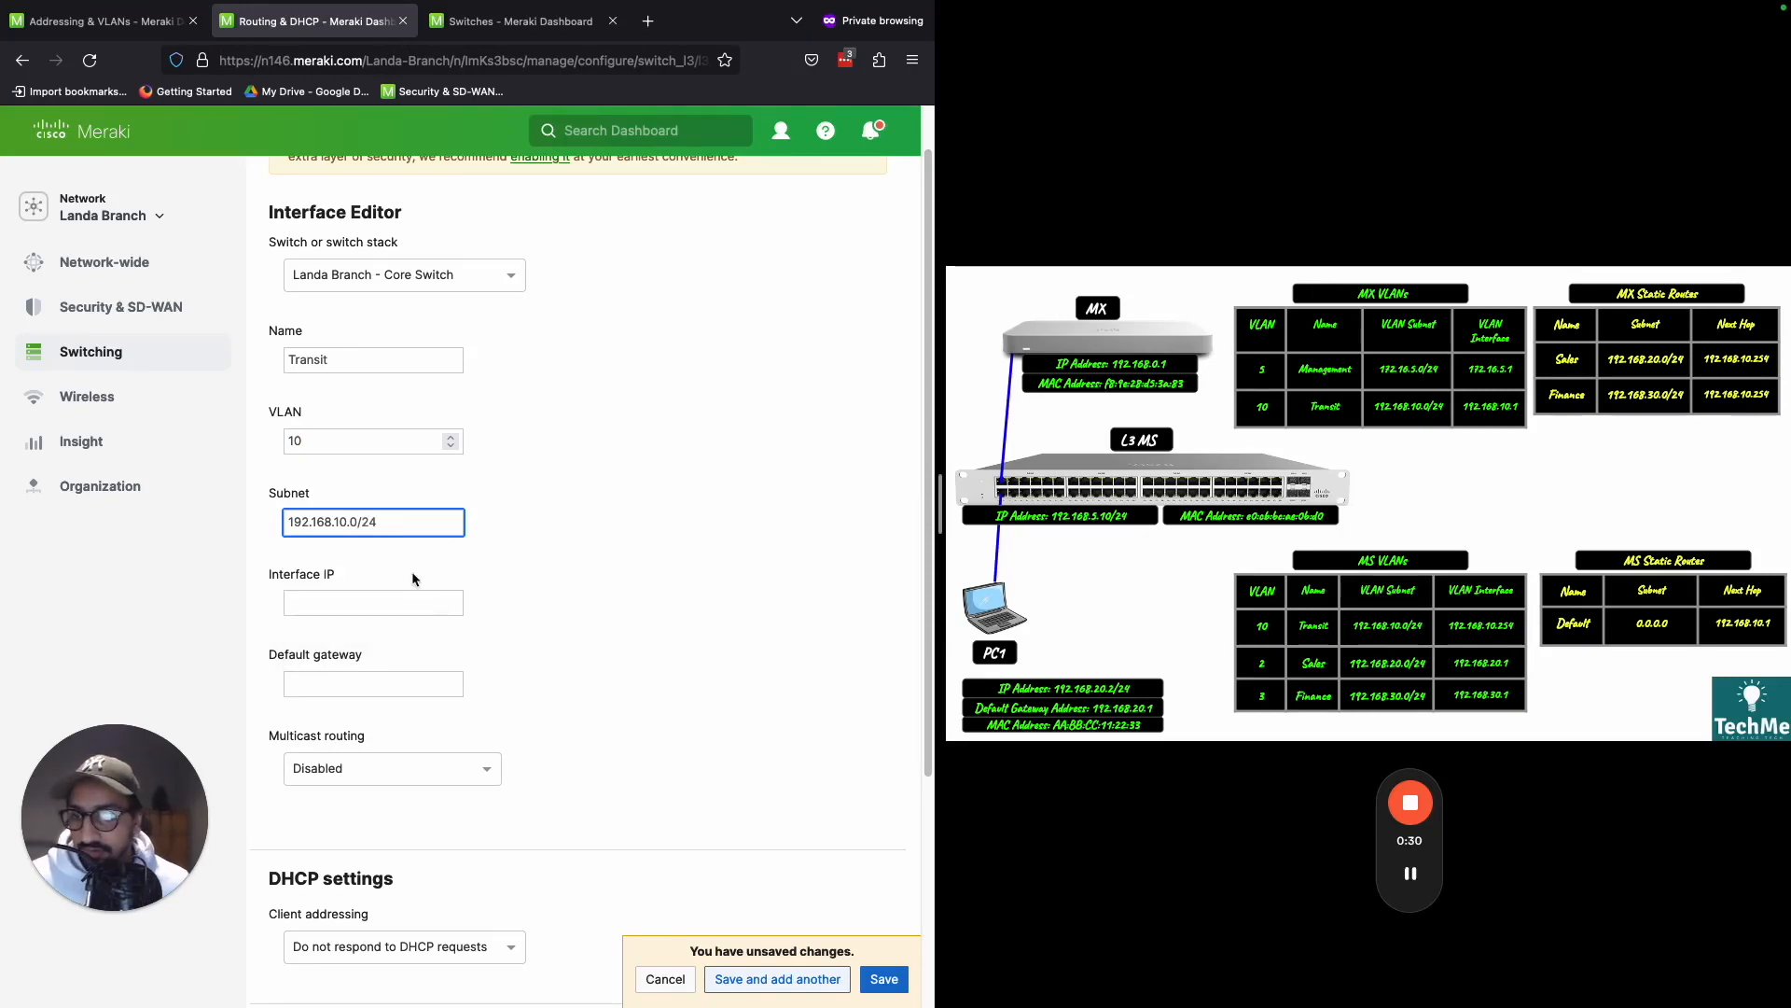
{"action": "left_click", "coordinate": [323, 606]}
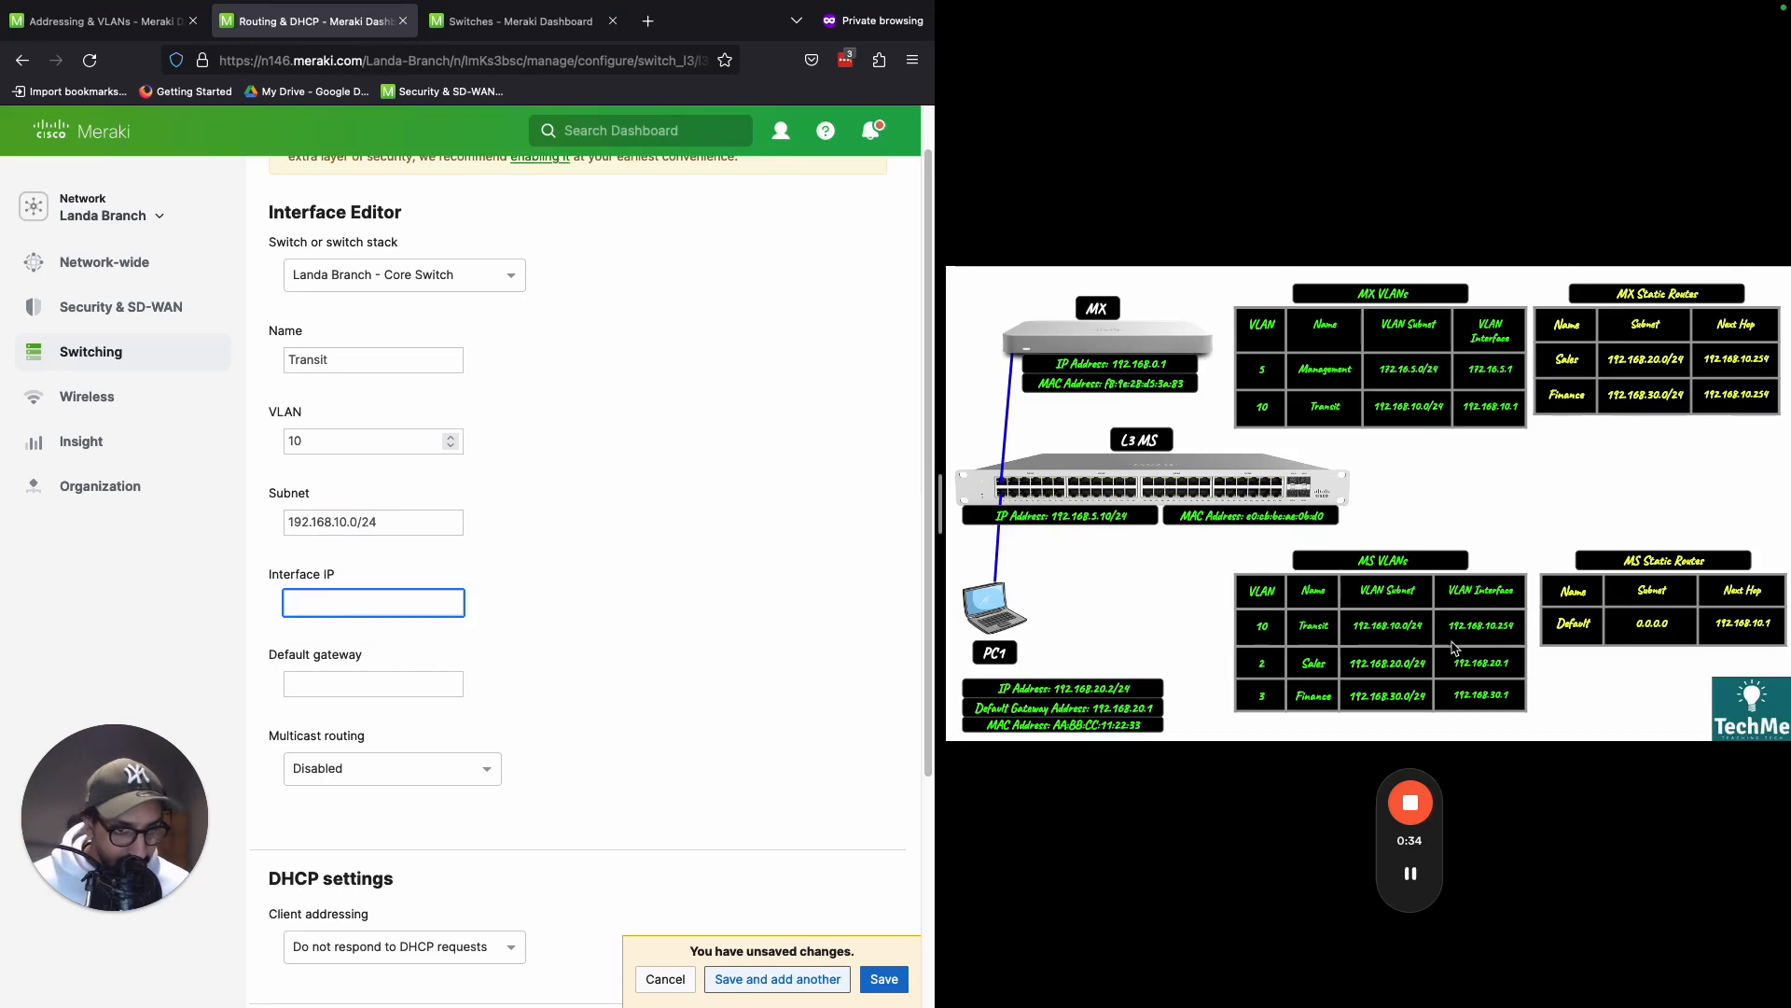
{"action": "type", "text": "1"}
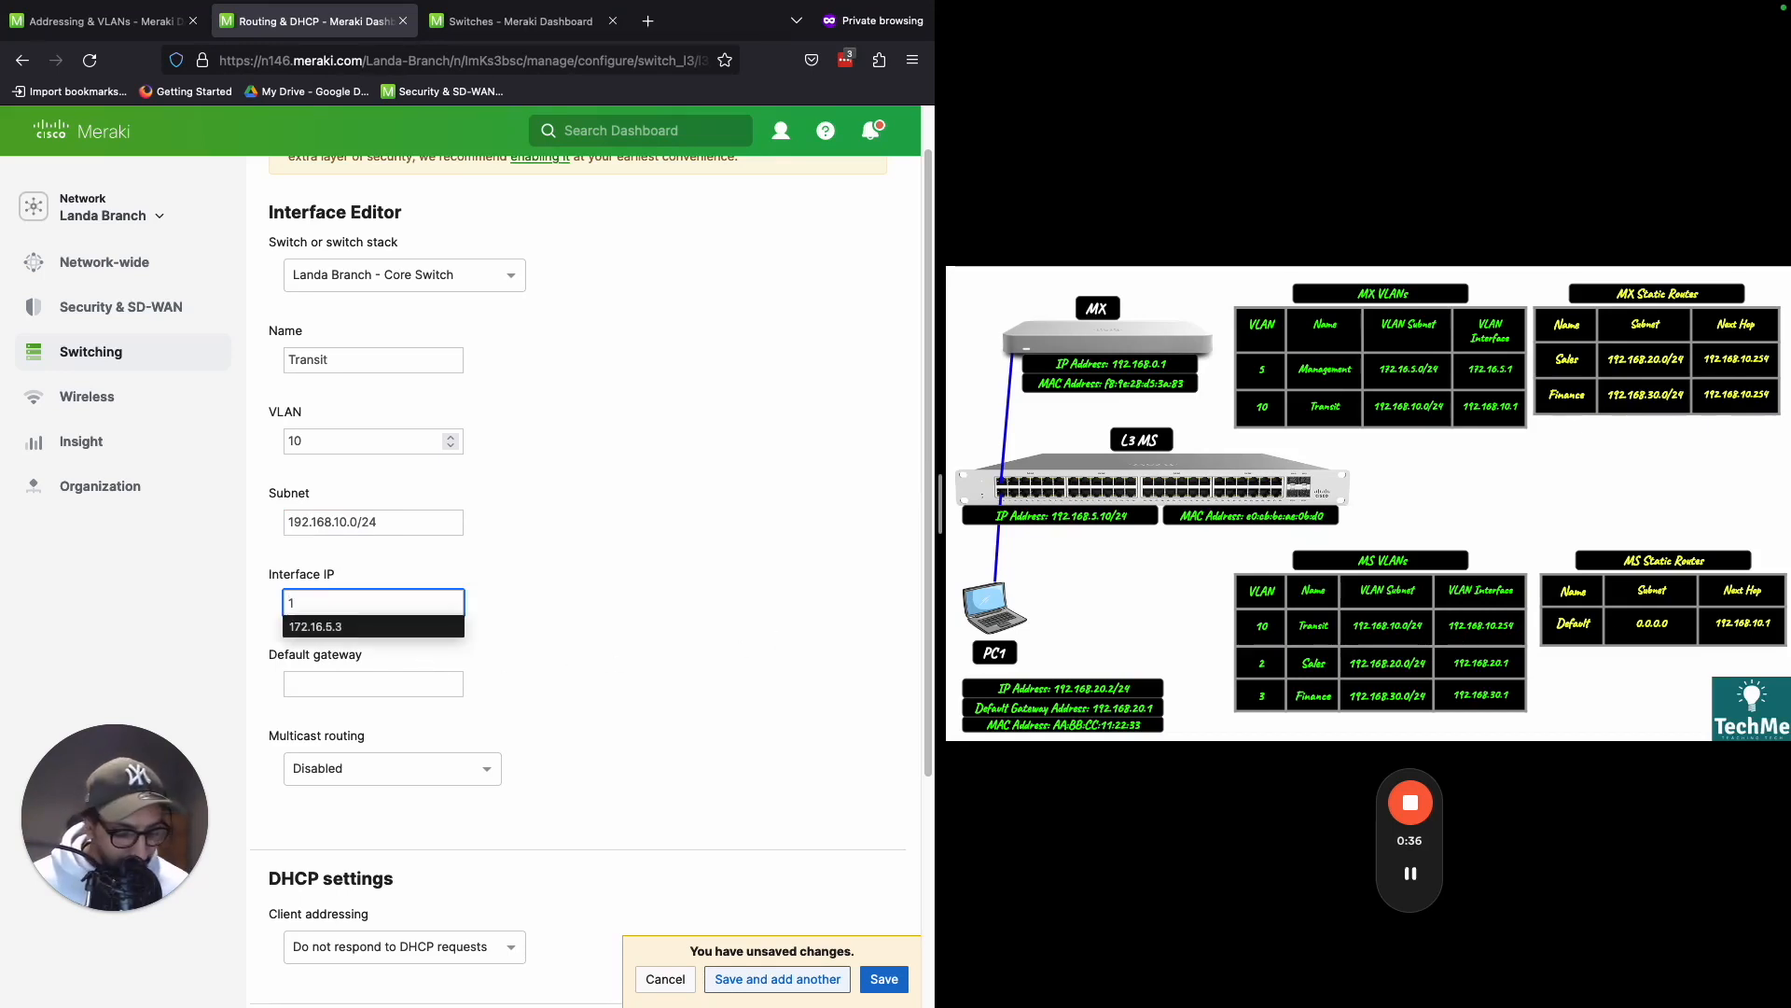
{"action": "type", "text": "92.168.10.254"}
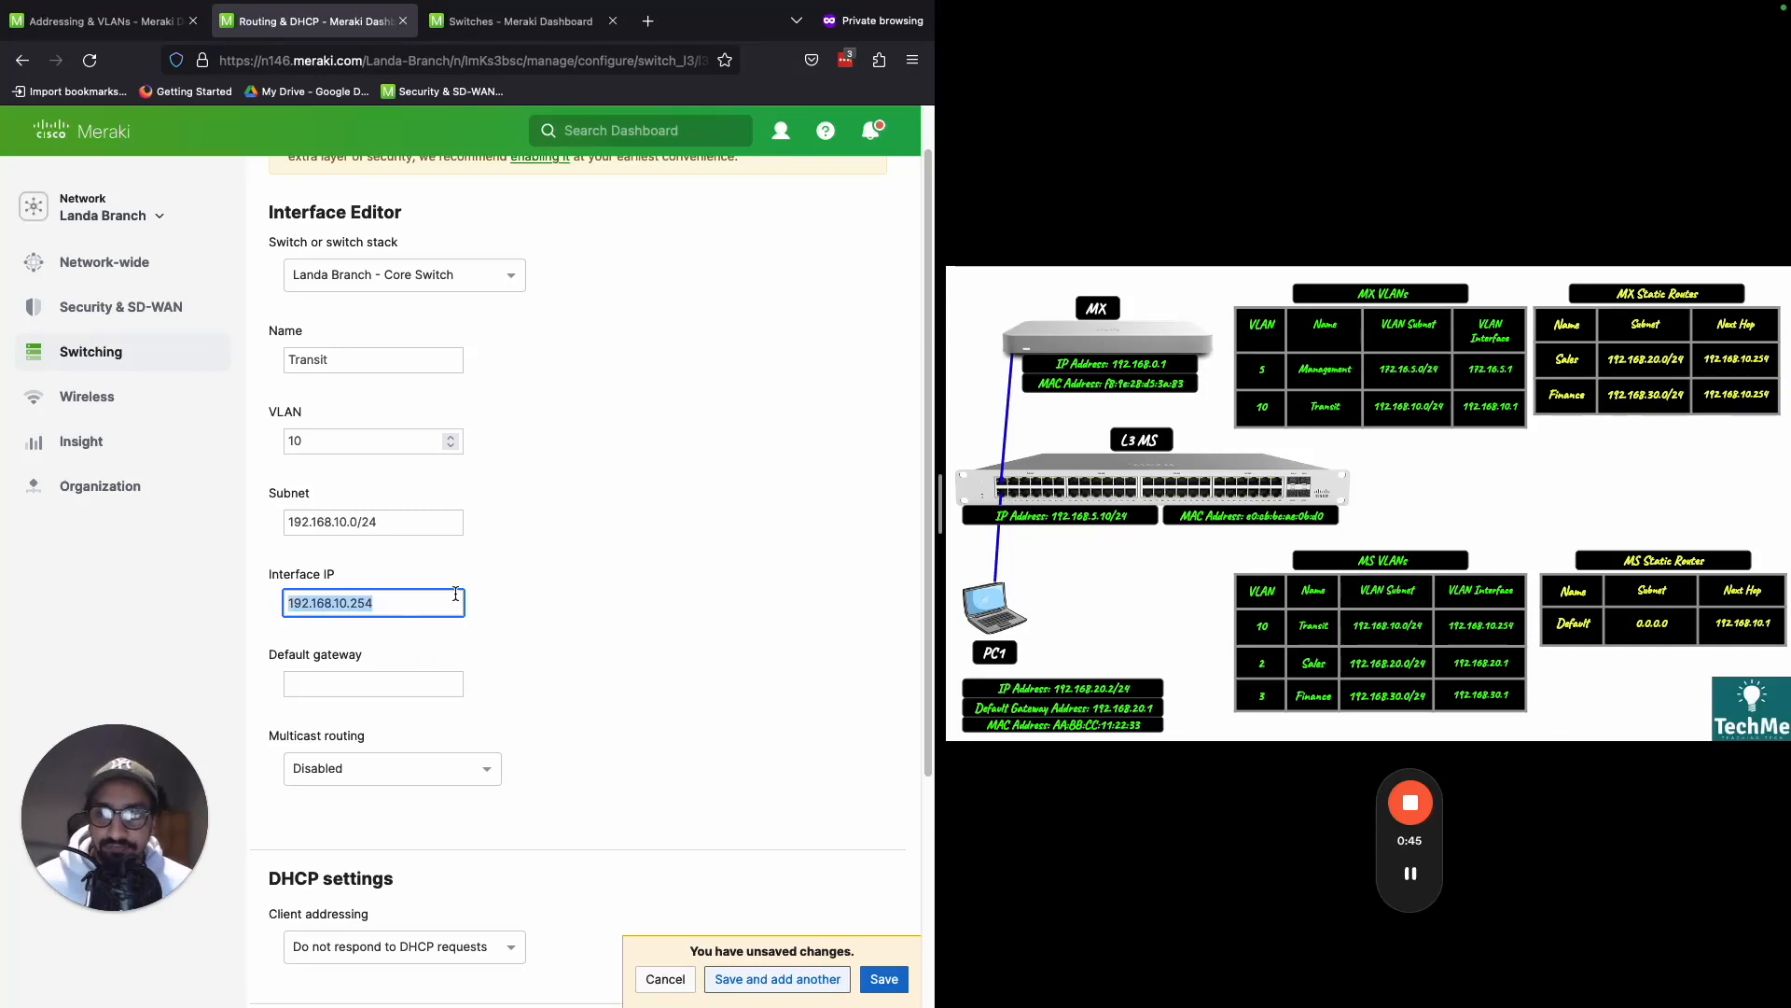
- Check the core switch's LAN IP on its device details page and compare it with the Transit interface IP
{"action": "left_click", "coordinate": [504, 20]}
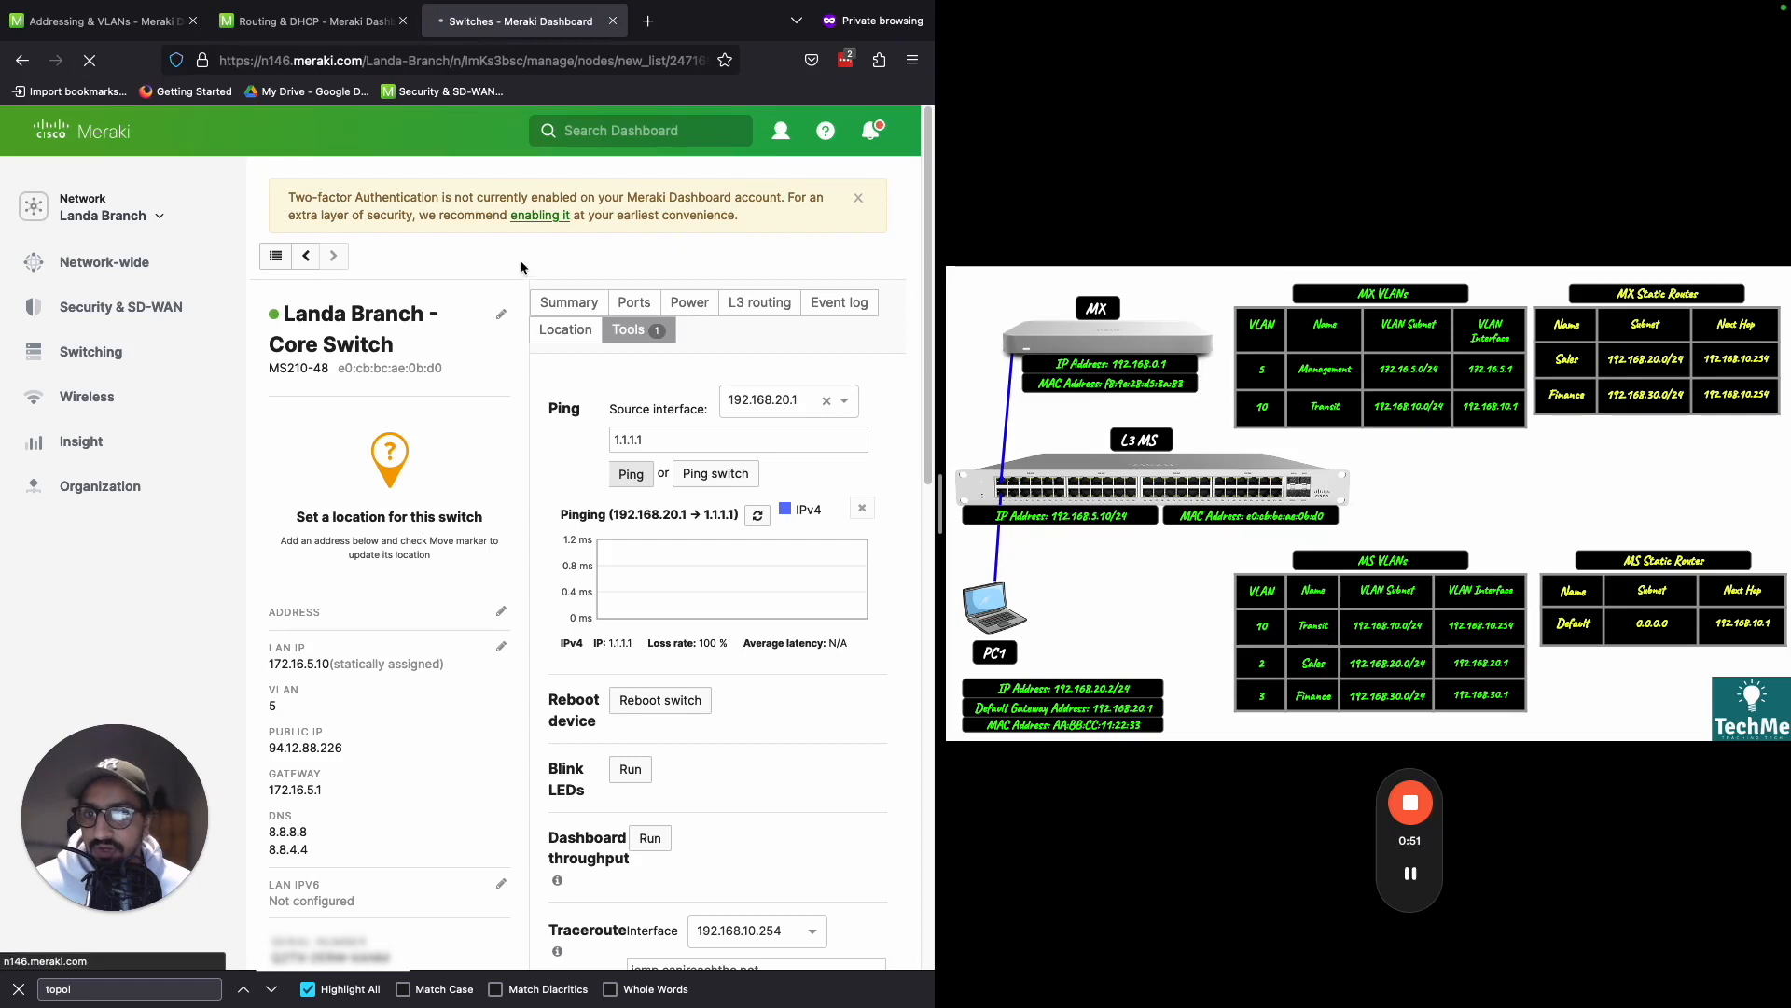
{"action": "left_click", "coordinate": [634, 303]}
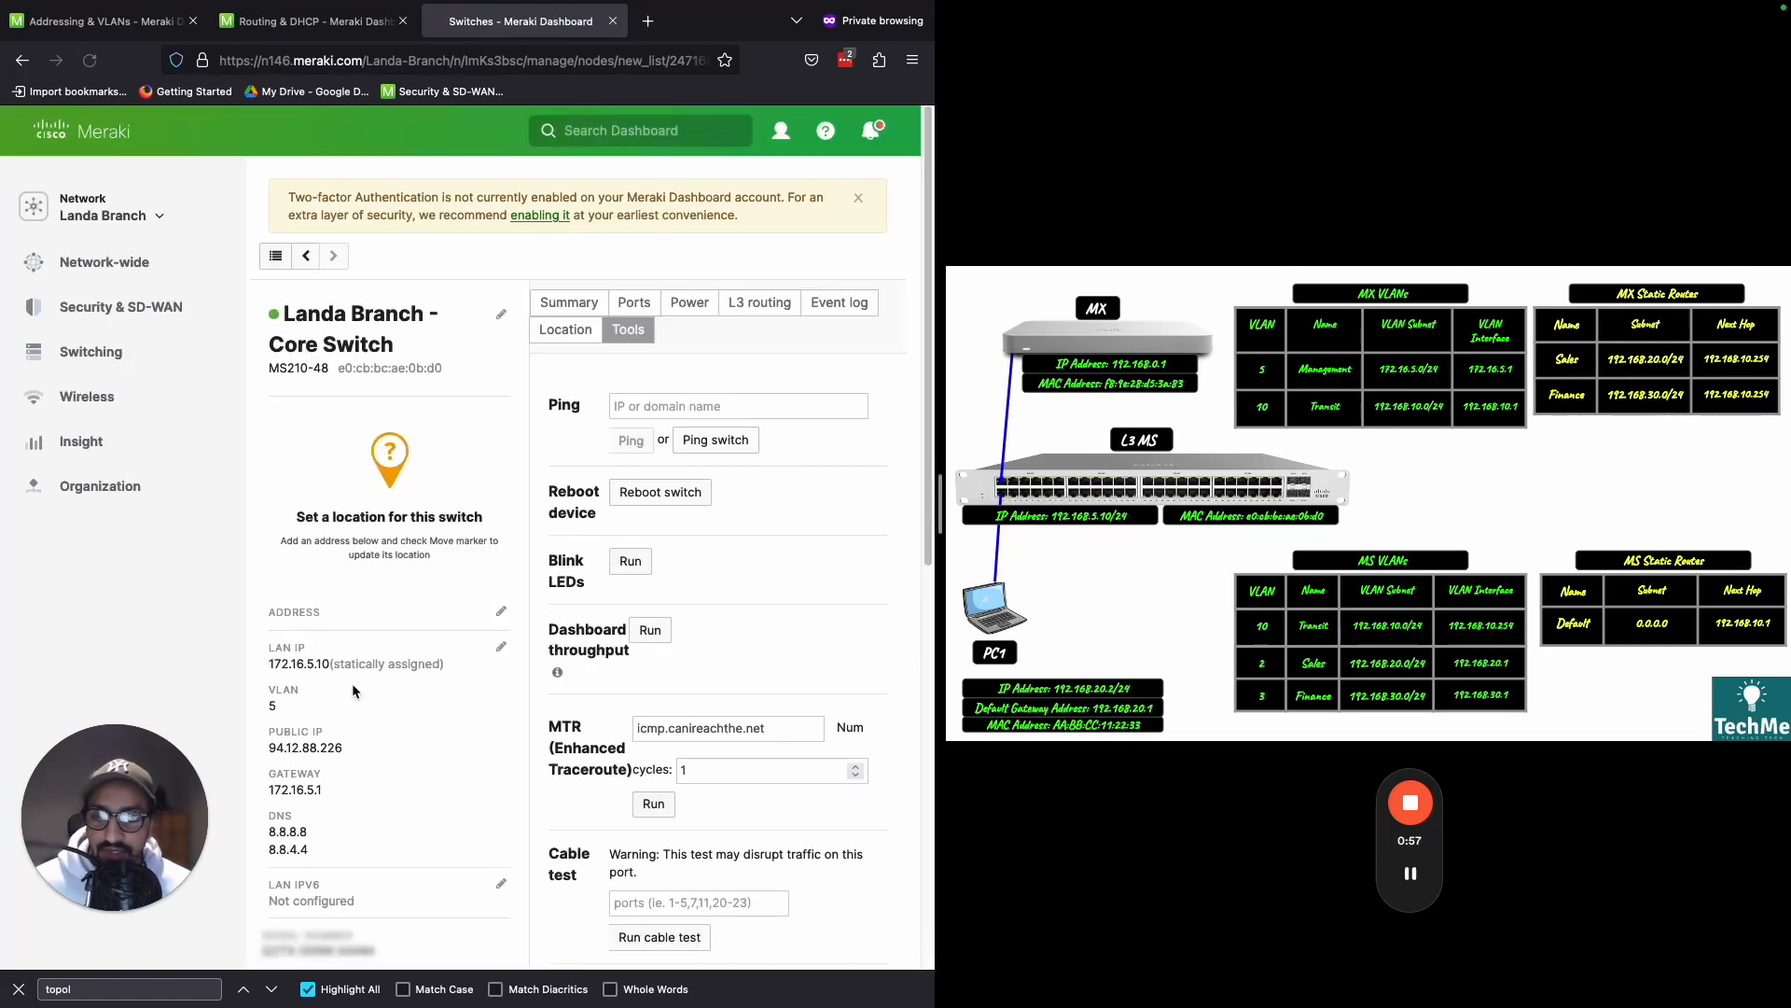
{"action": "triple_click", "coordinate": [316, 668]}
{"action": "left_click", "coordinate": [339, 662]}
{"action": "left_click_drag", "start_coordinate": [324, 664], "coordinate": [282, 668]}
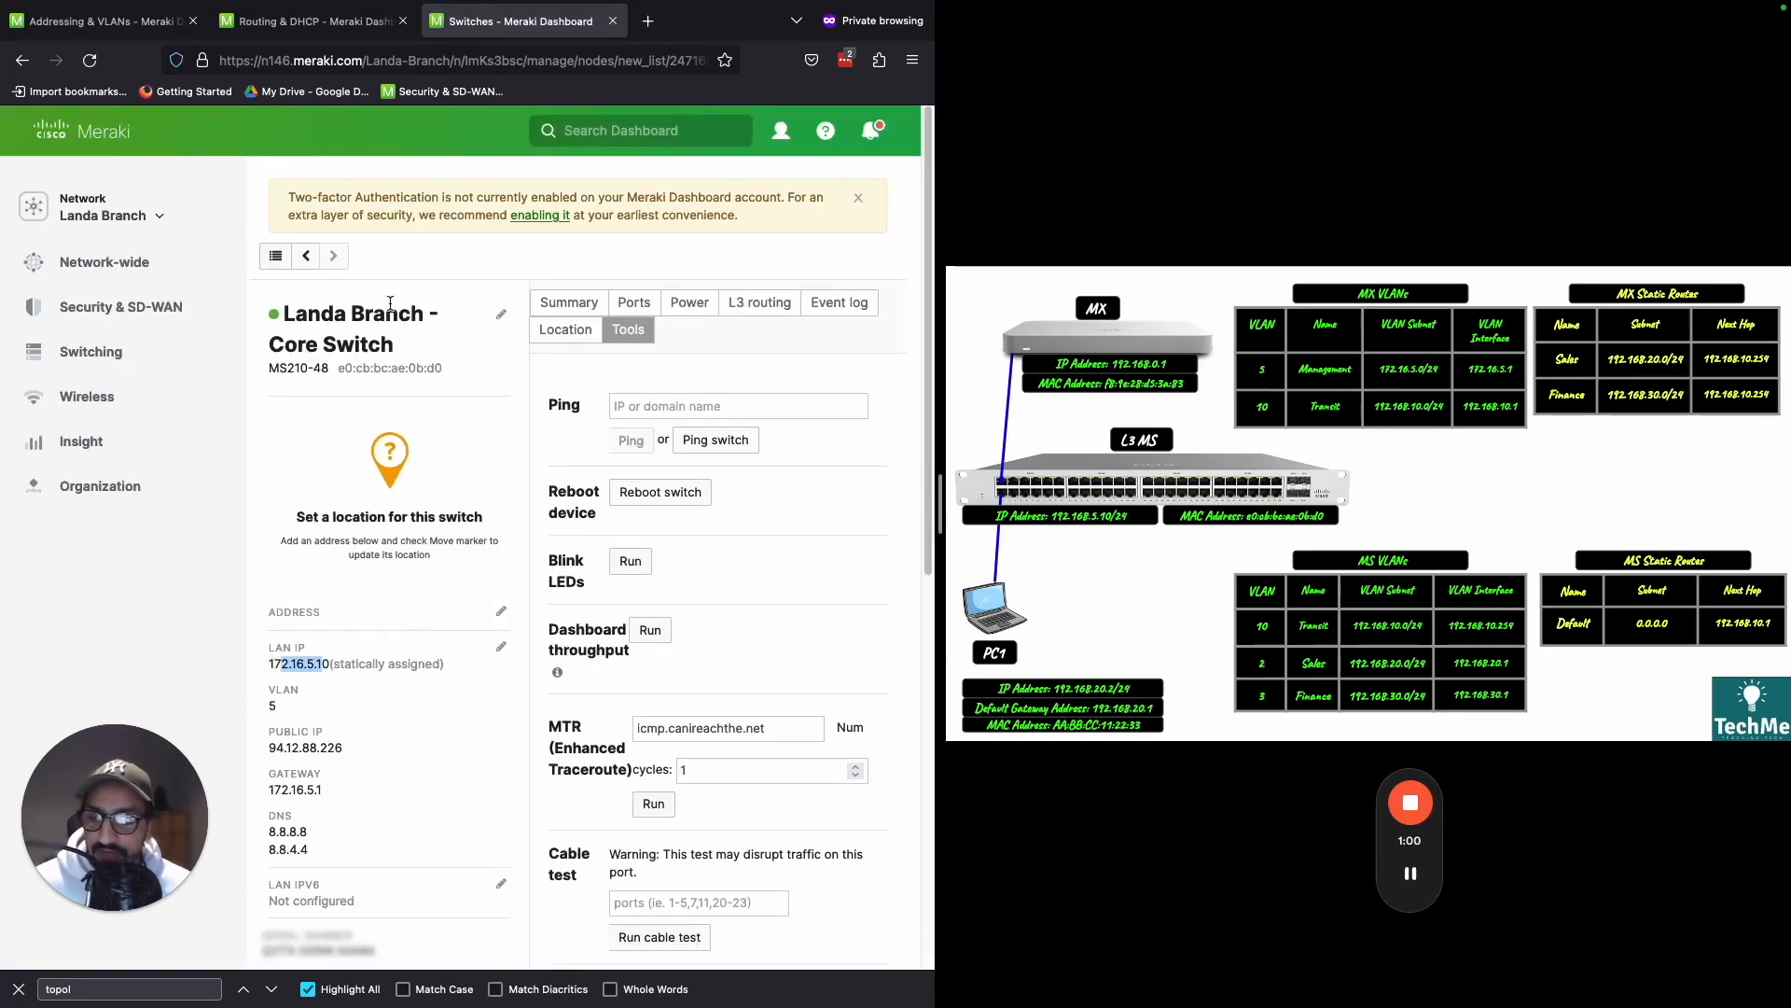
{"action": "key", "text": "ctrl+shift+Tab"}
{"action": "left_click", "coordinate": [426, 587]}
{"action": "triple_click", "coordinate": [416, 599]}
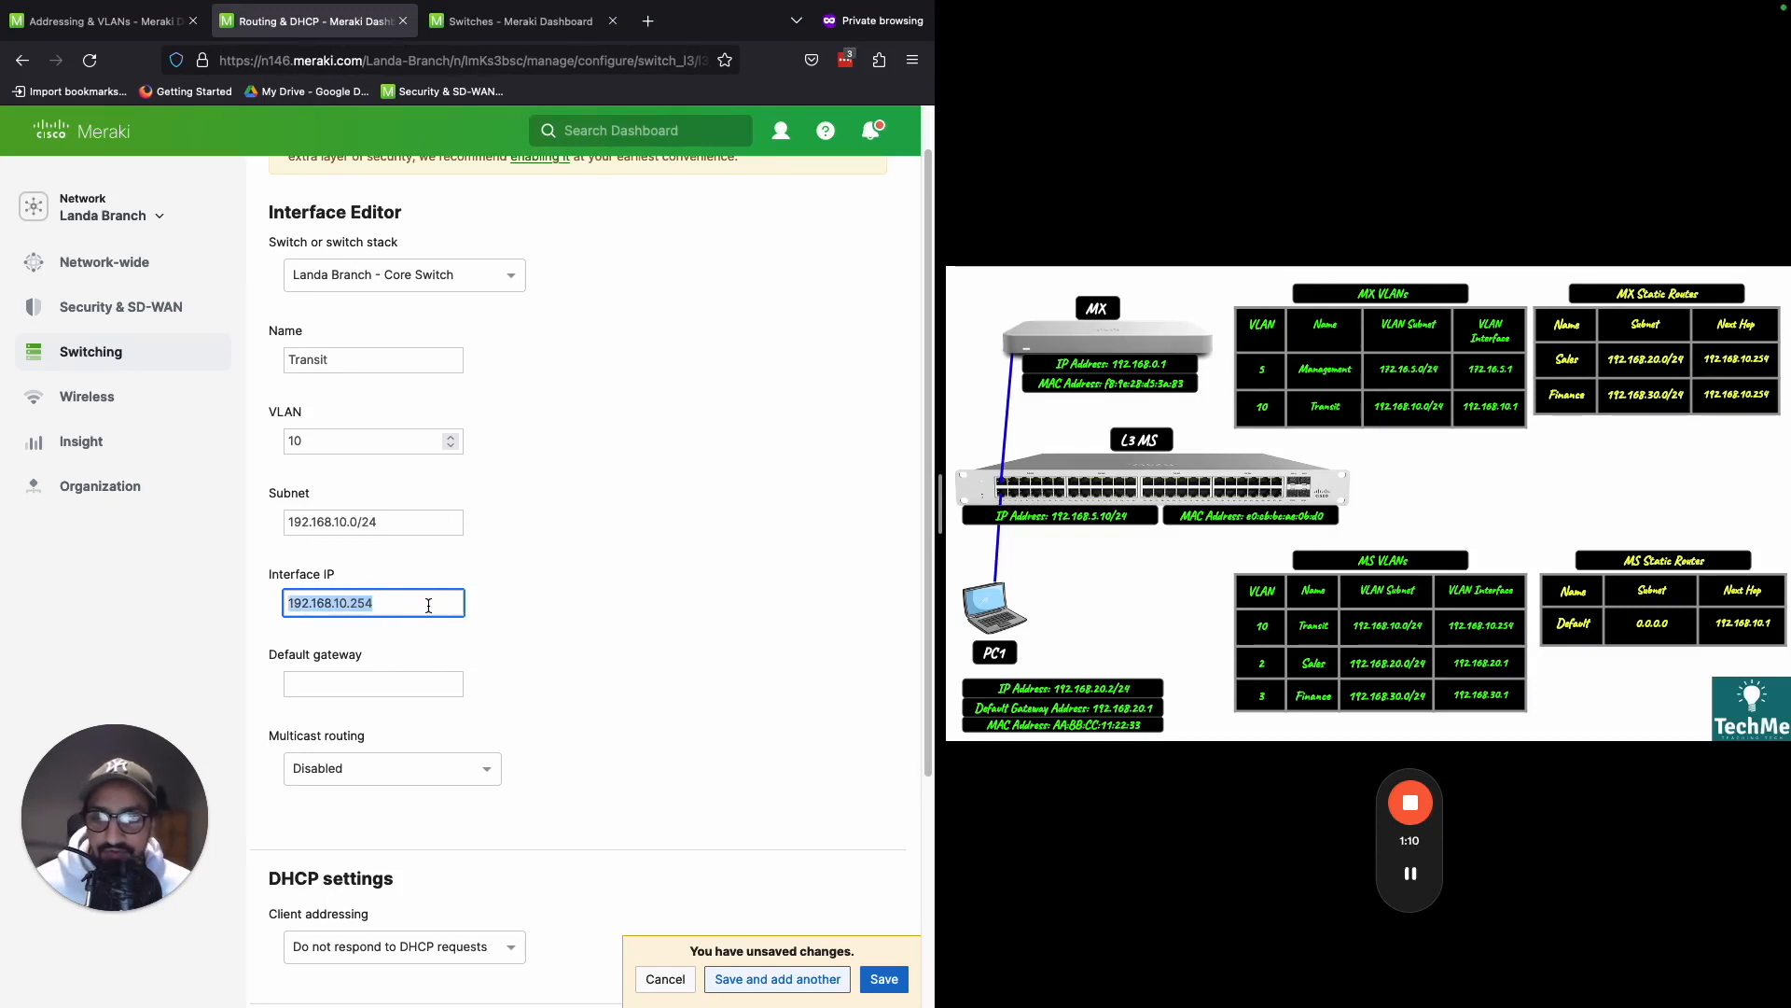
- Set the Transit interface's default gateway to 192.168.10.1 and save the interface
{"action": "left_click", "coordinate": [438, 684]}
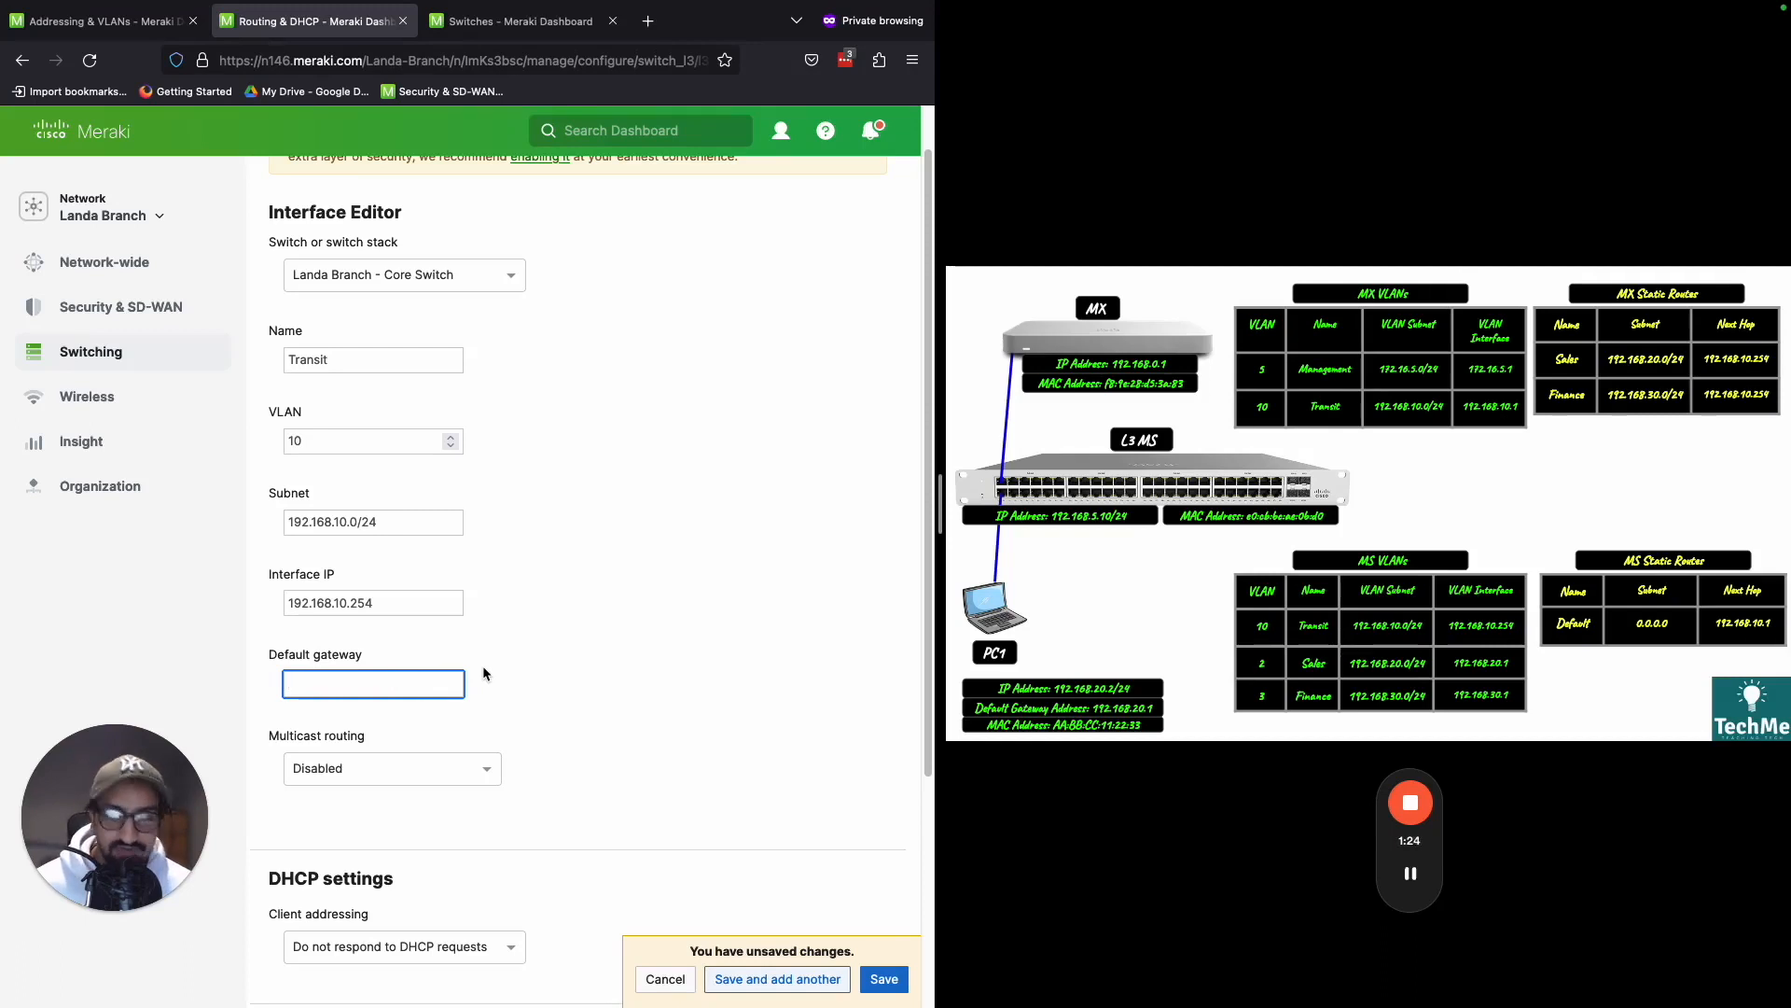
{"action": "type", "text": "1"}
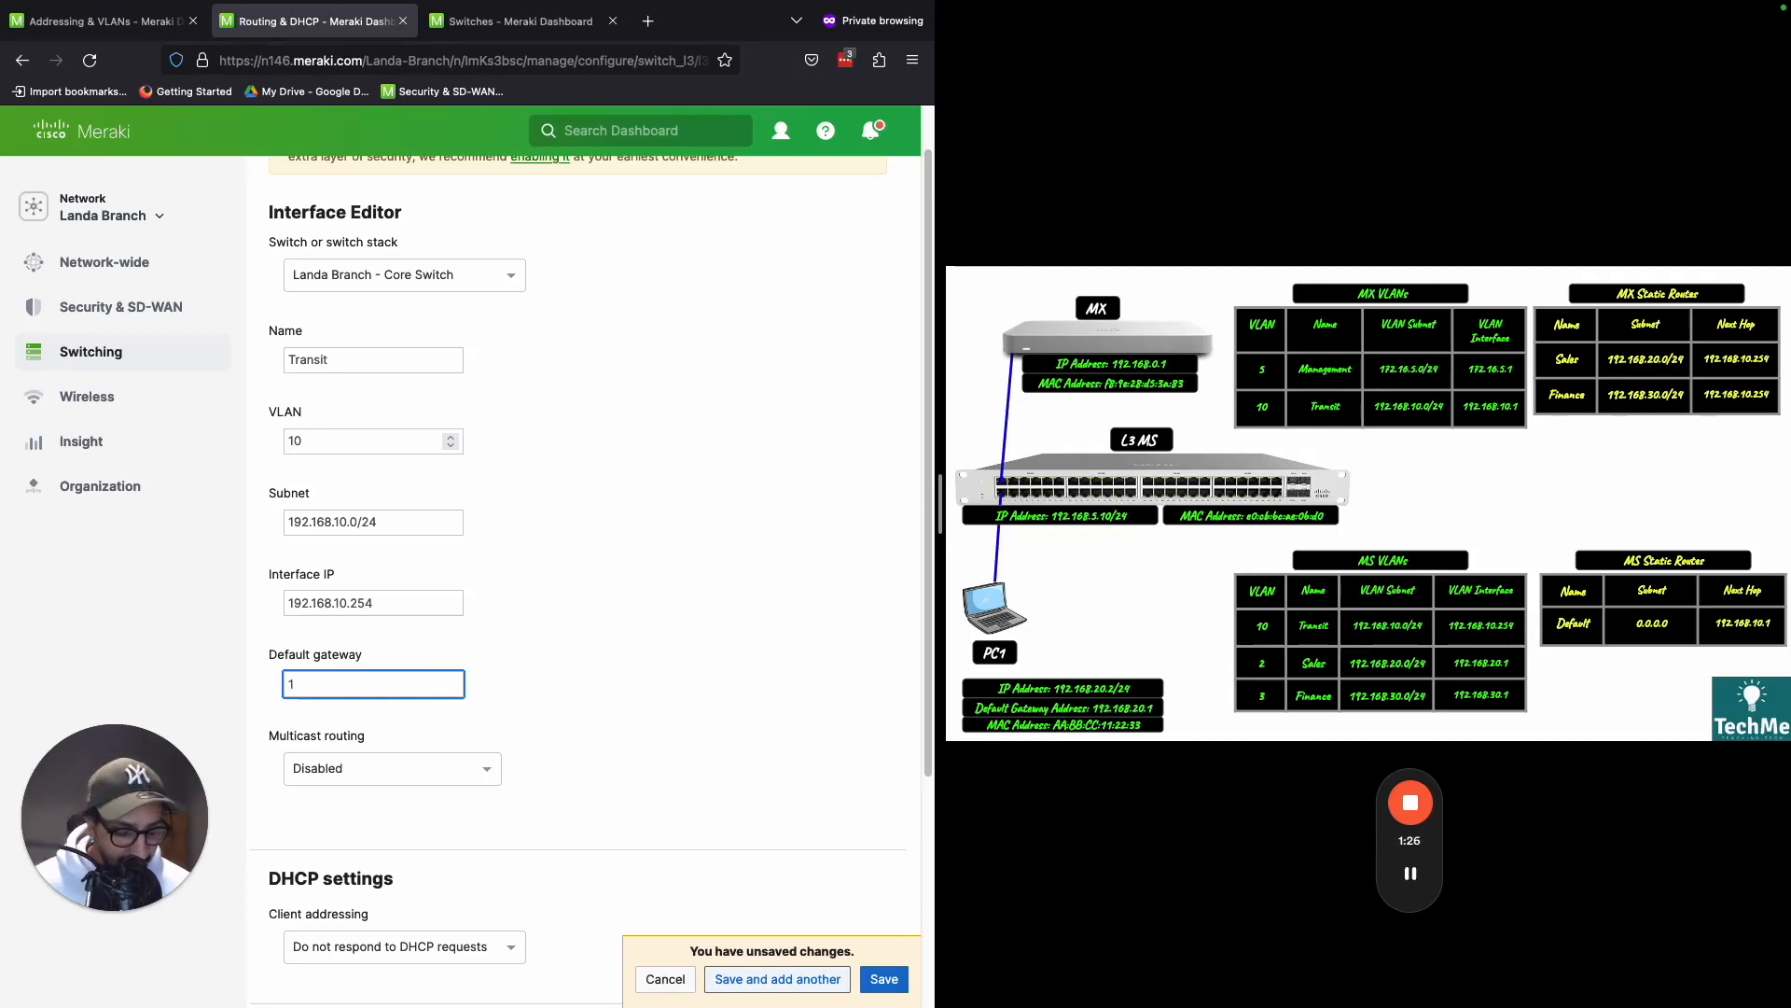
{"action": "type", "text": "92.168."}
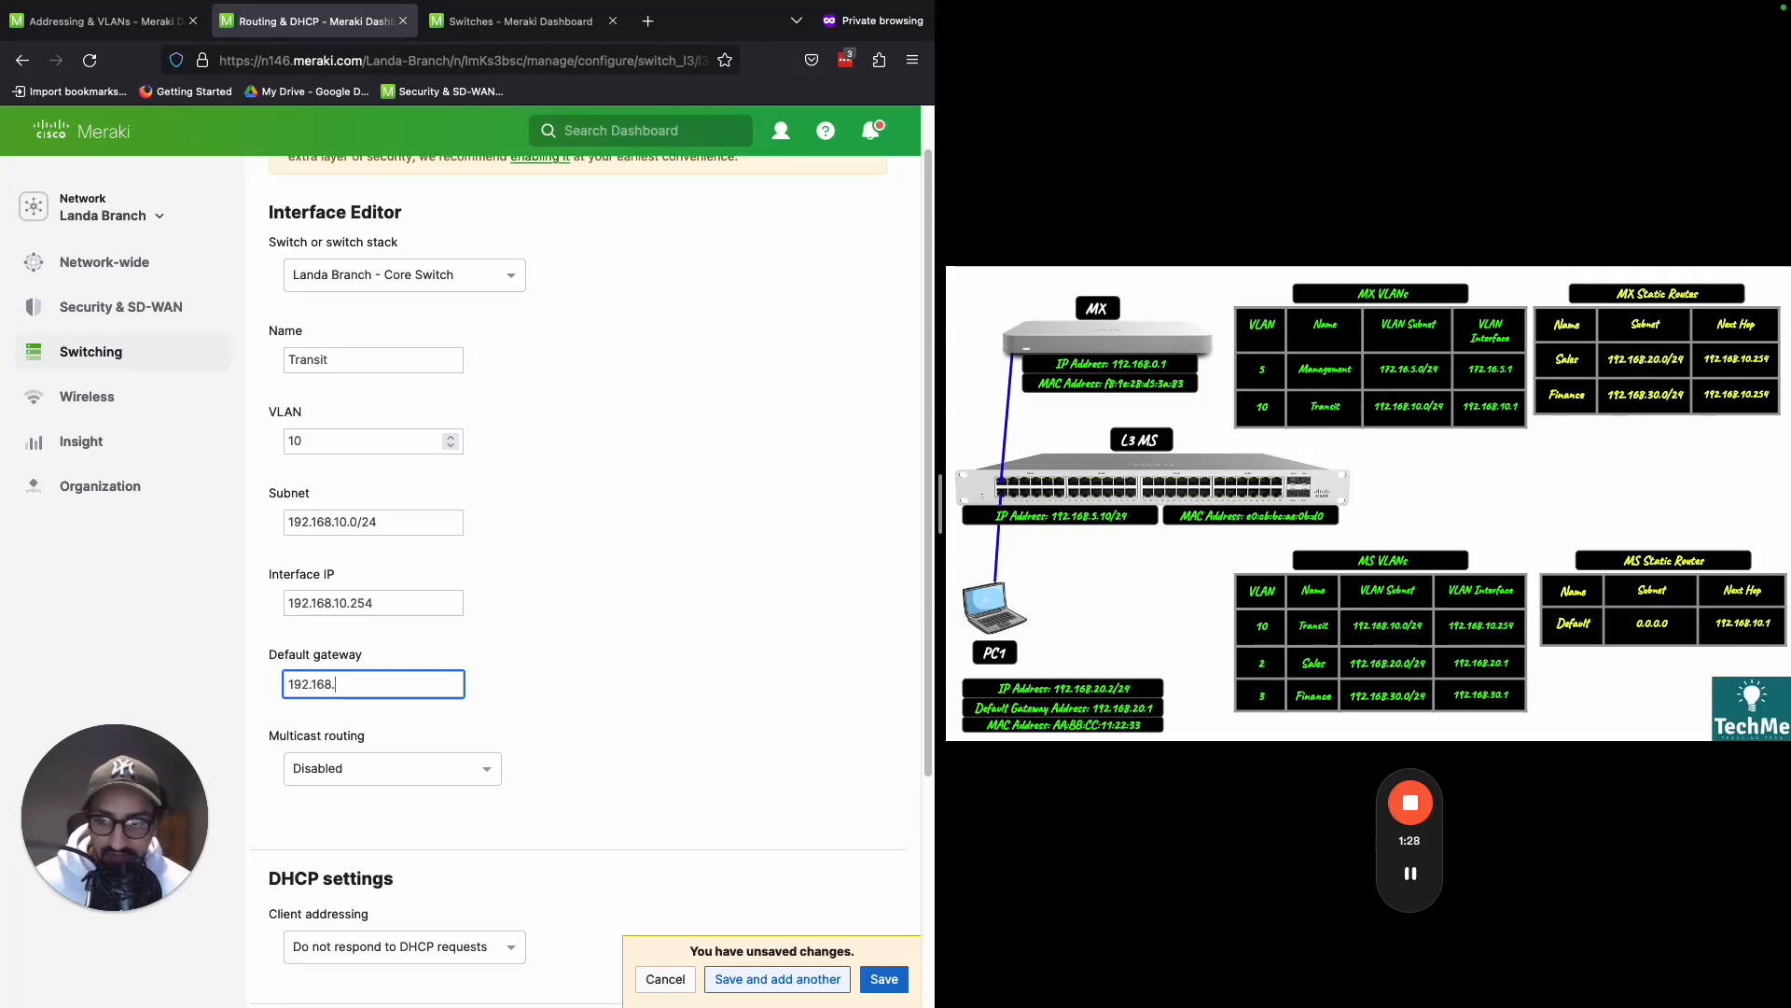
{"action": "type", "text": "10."}
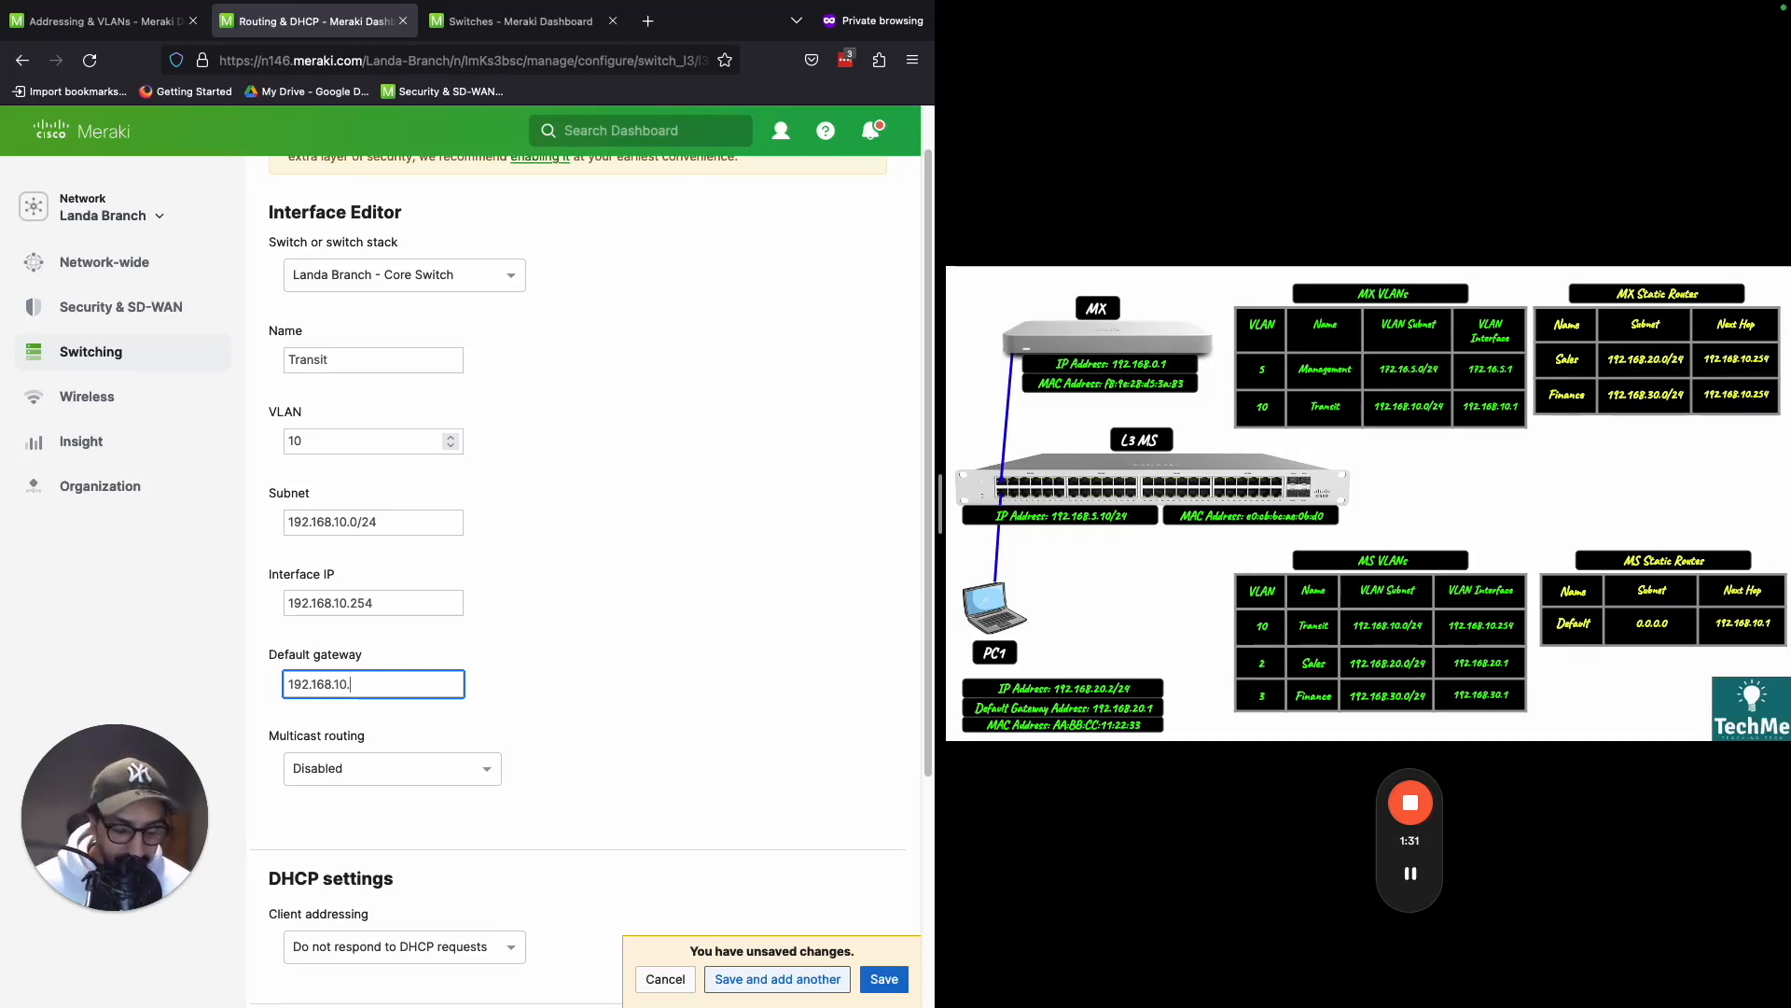
{"action": "left_click", "coordinate": [642, 629]}
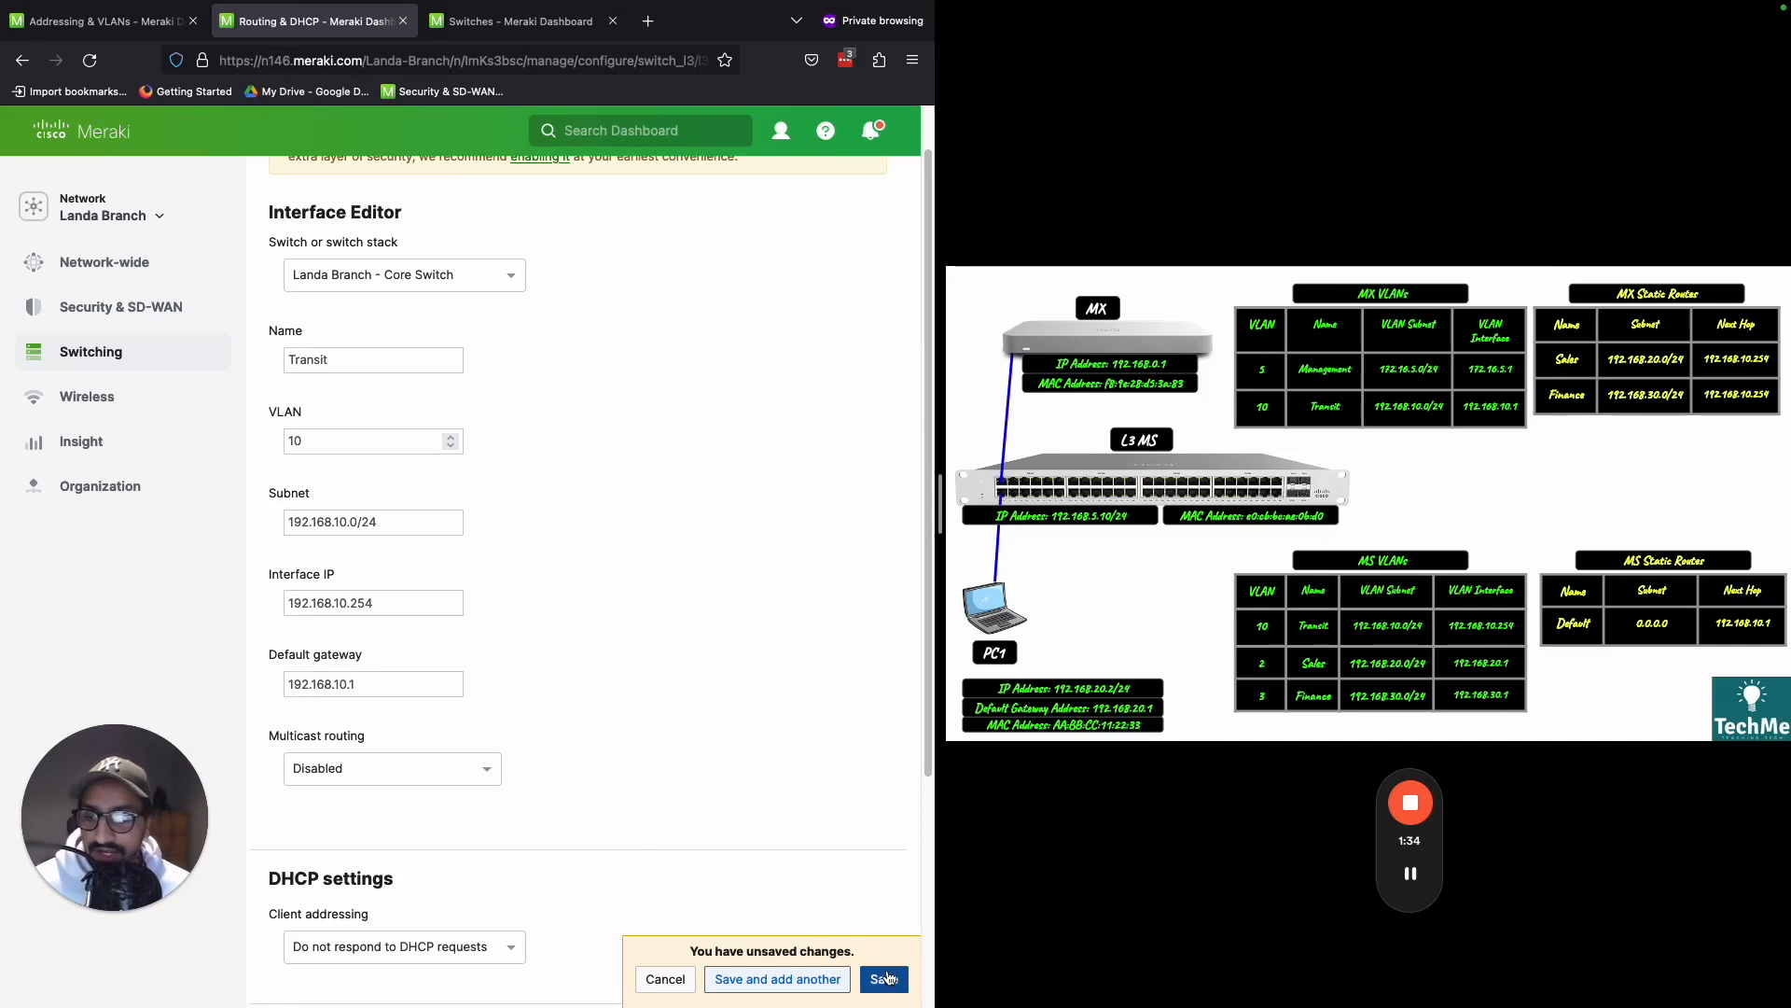
{"action": "left_click", "coordinate": [886, 979]}
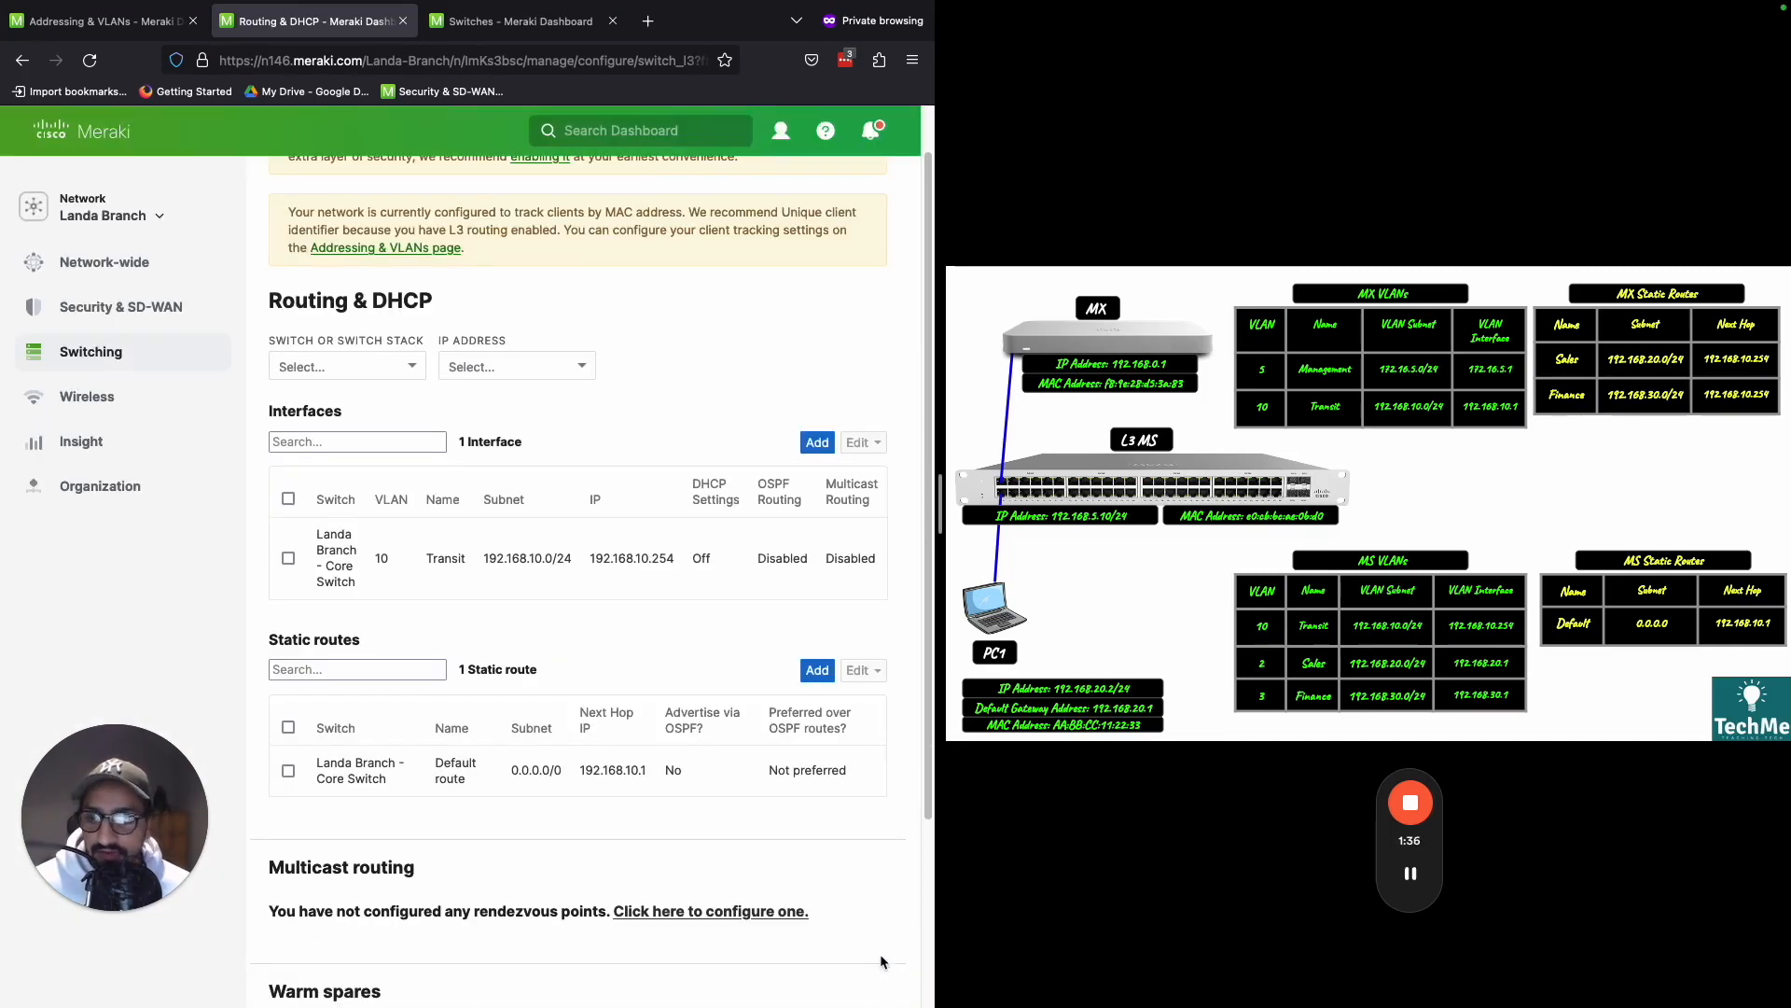
- Review the Interfaces and Static routes sections of the Routing & DHCP page against the MS VLANs in the network diagram
{"action": "double_click", "coordinate": [303, 415]}
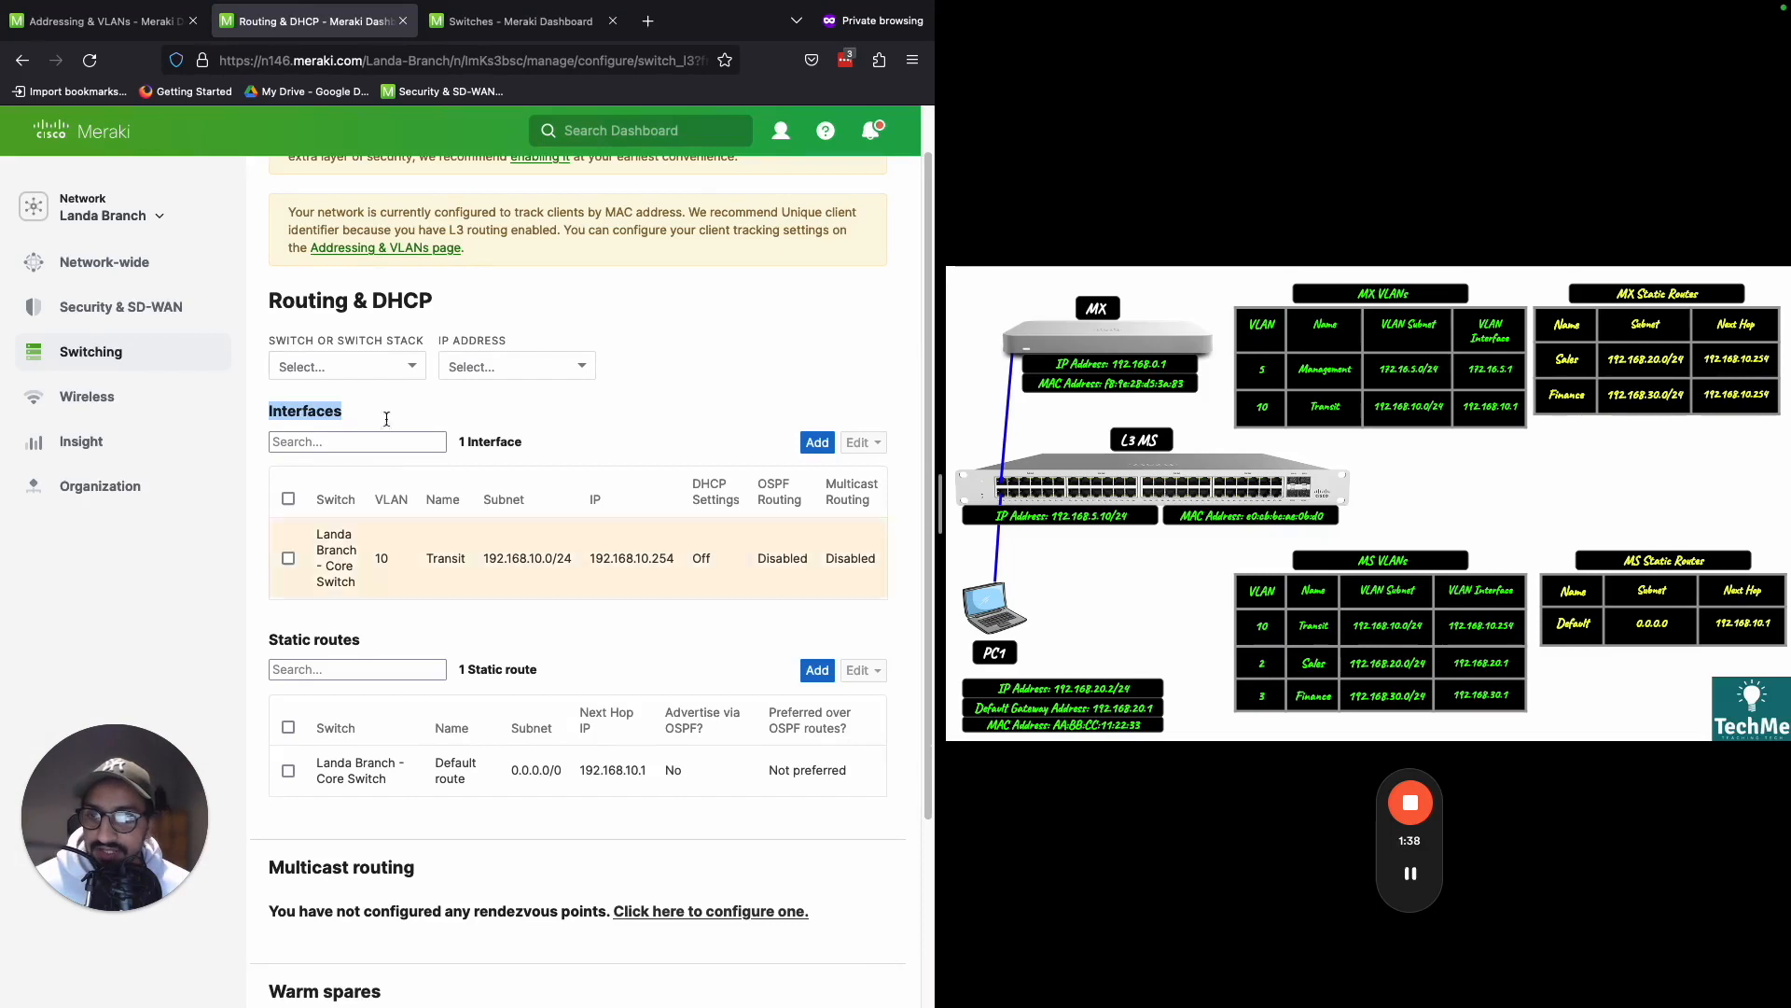
{"action": "triple_click", "coordinate": [326, 642]}
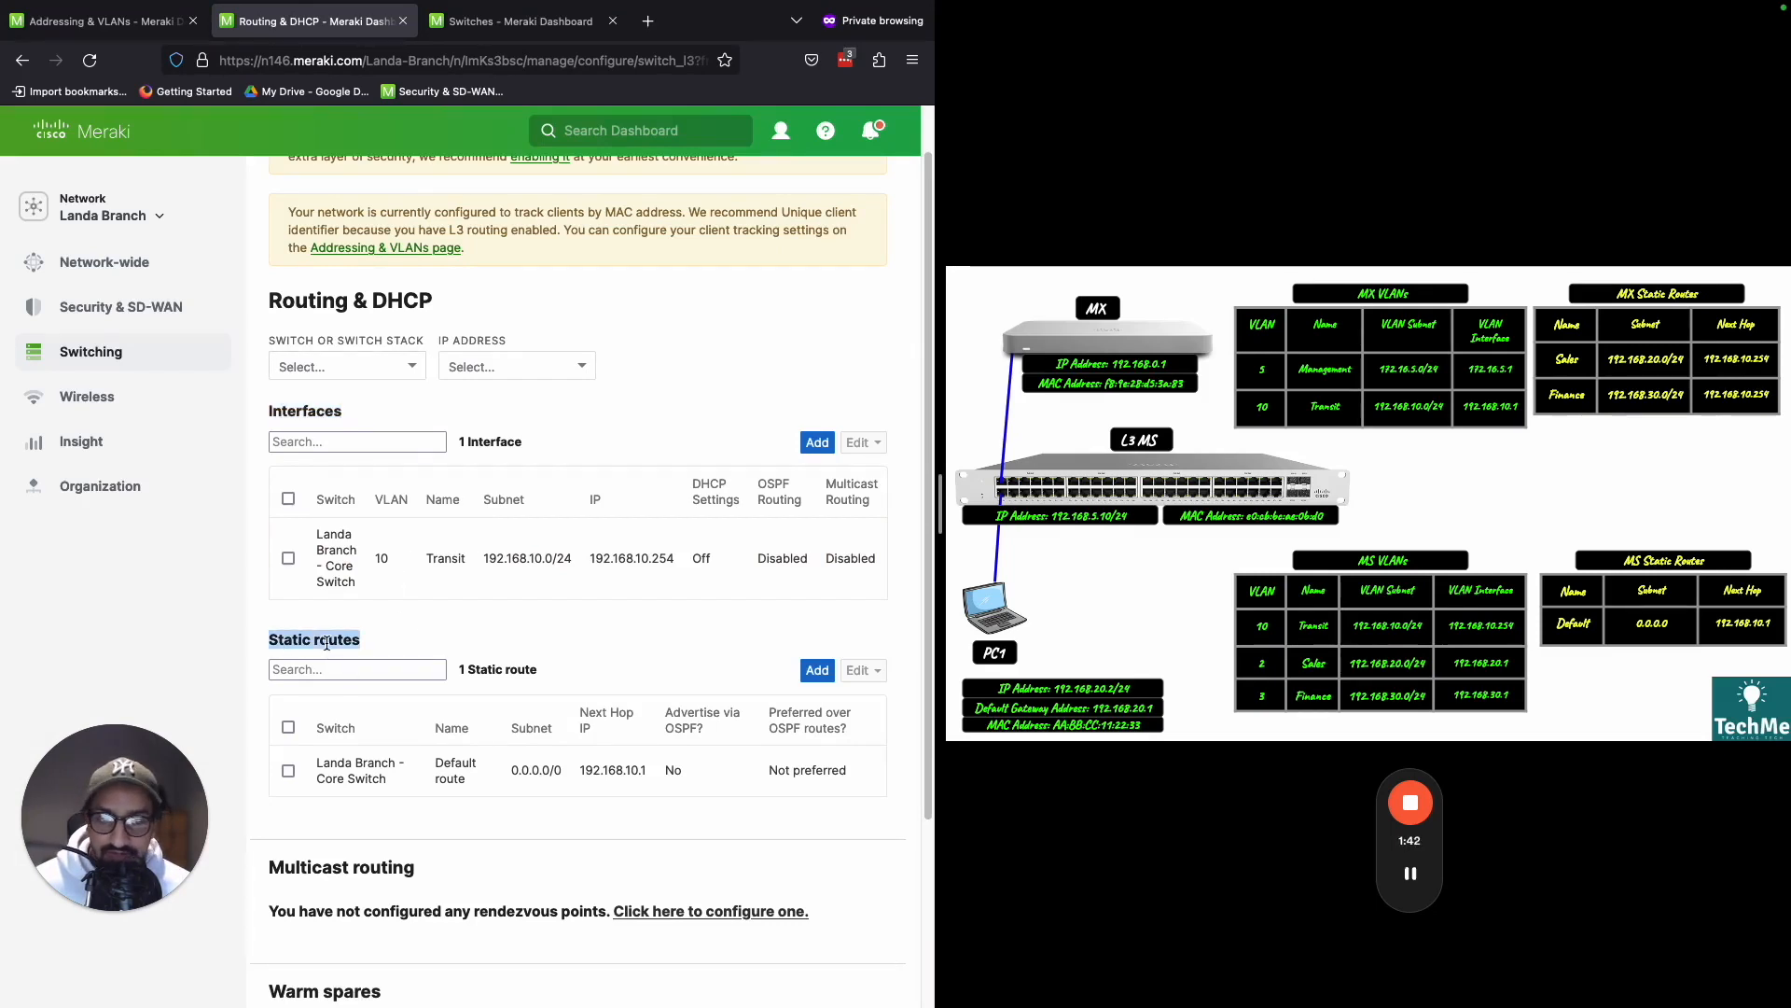
{"action": "key", "text": "ctrl+shift+d"}
{"action": "mouse_move", "coordinate": [1346, 642]}
{"action": "left_mouse_down"}
{"action": "mouse_move", "coordinate": [1243, 653]}
{"action": "mouse_move", "coordinate": [1247, 705]}
{"action": "mouse_move", "coordinate": [1523, 706]}
{"action": "mouse_move", "coordinate": [1345, 647]}
{"action": "mouse_move", "coordinate": [1306, 658]}
{"action": "left_mouse_up"}
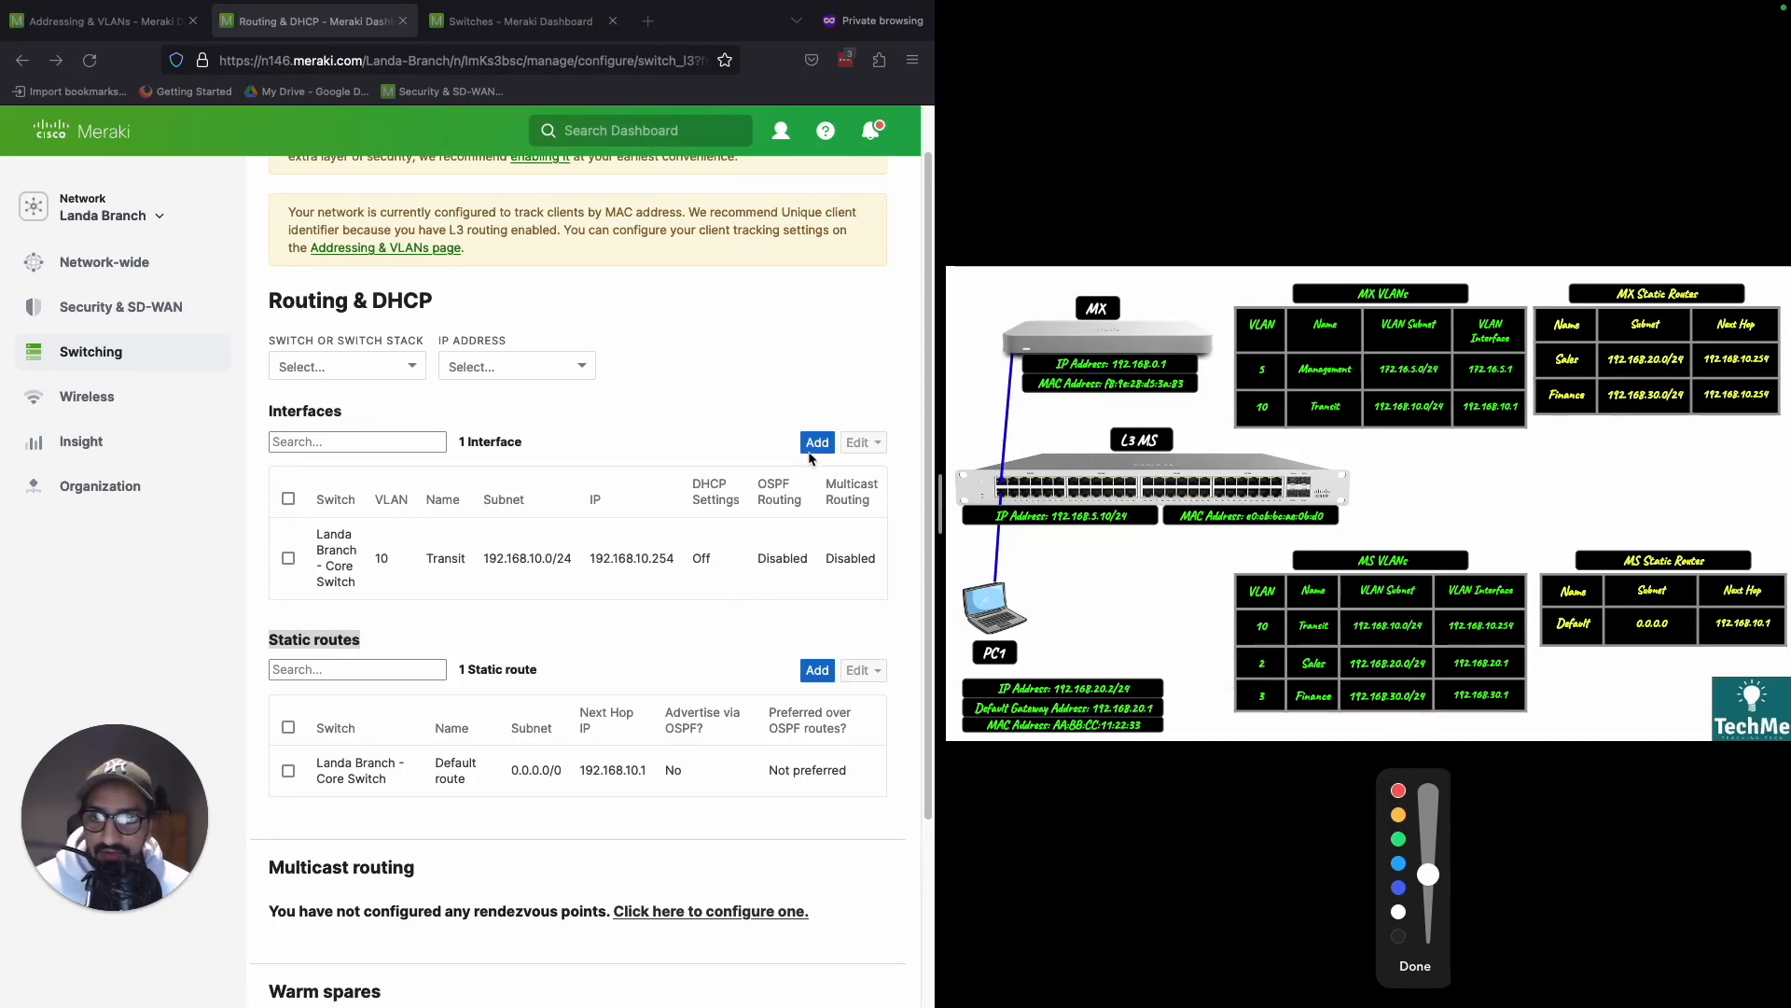
{"action": "key", "text": "Escape"}
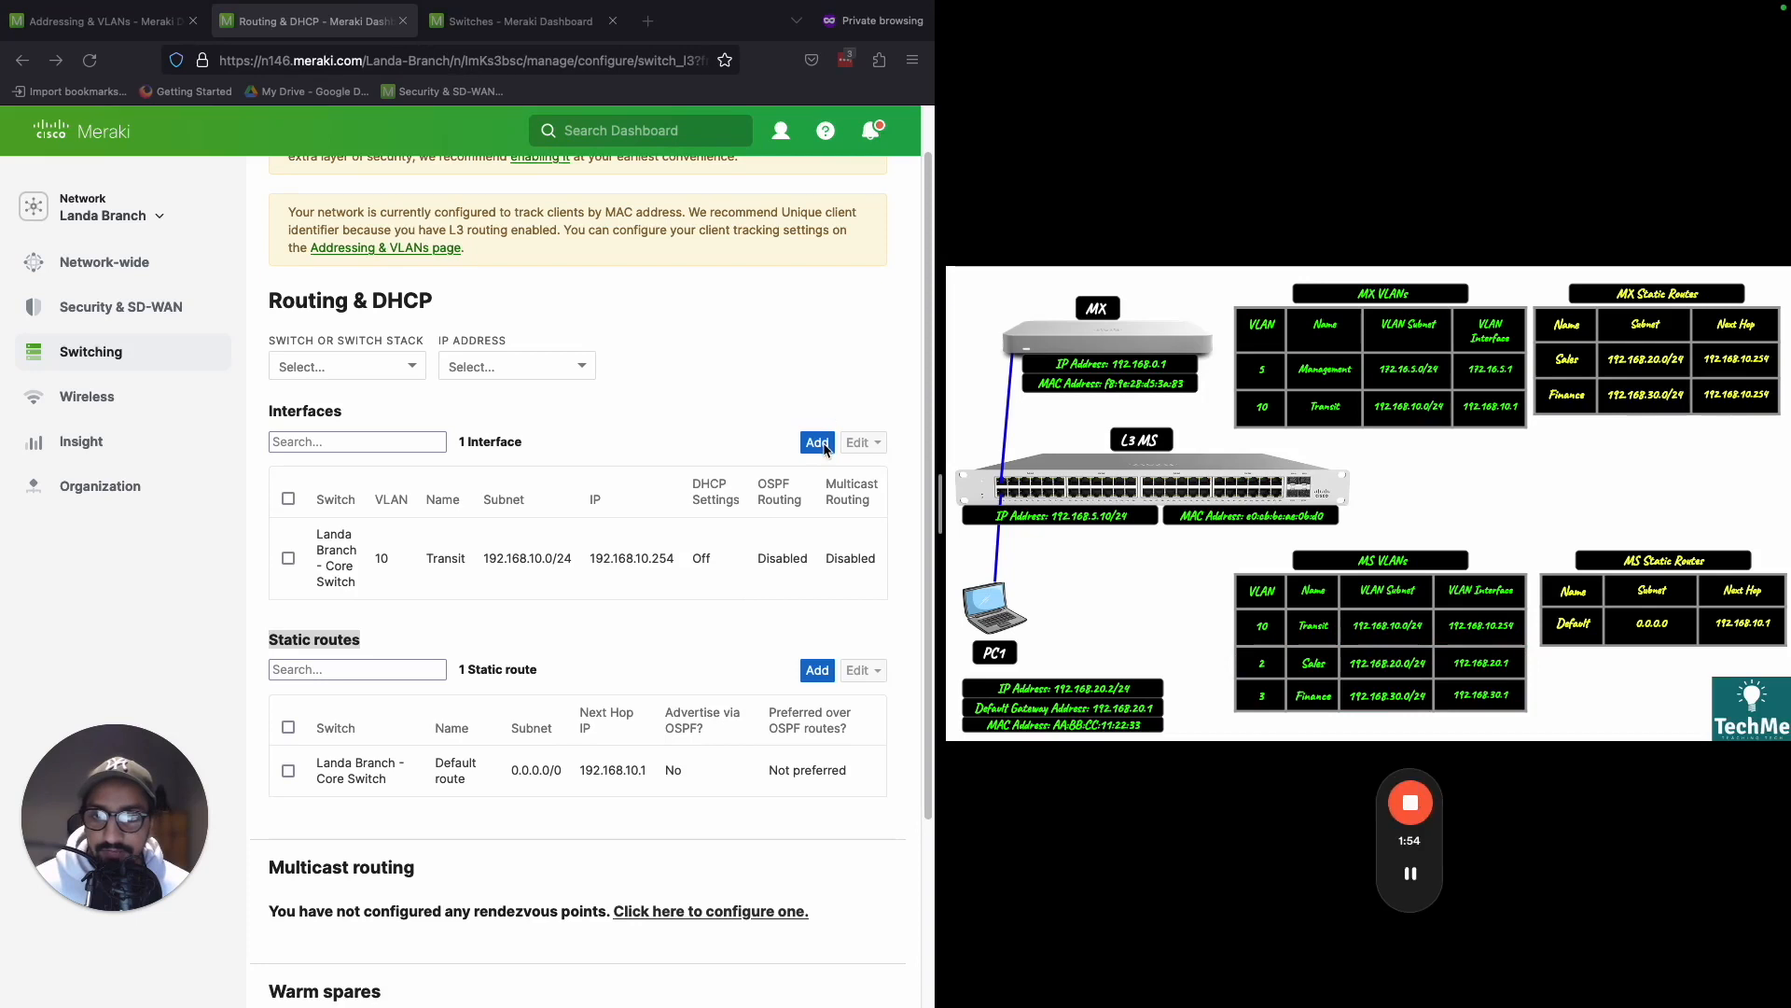
- Add another layer 3 interface on the core switch, naming it Sales and assigning VLAN 2
{"action": "left_click", "coordinate": [817, 444]}
{"action": "left_click", "coordinate": [817, 442]}
{"action": "left_click", "coordinate": [378, 358]}
{"action": "type", "text": "Sales"}
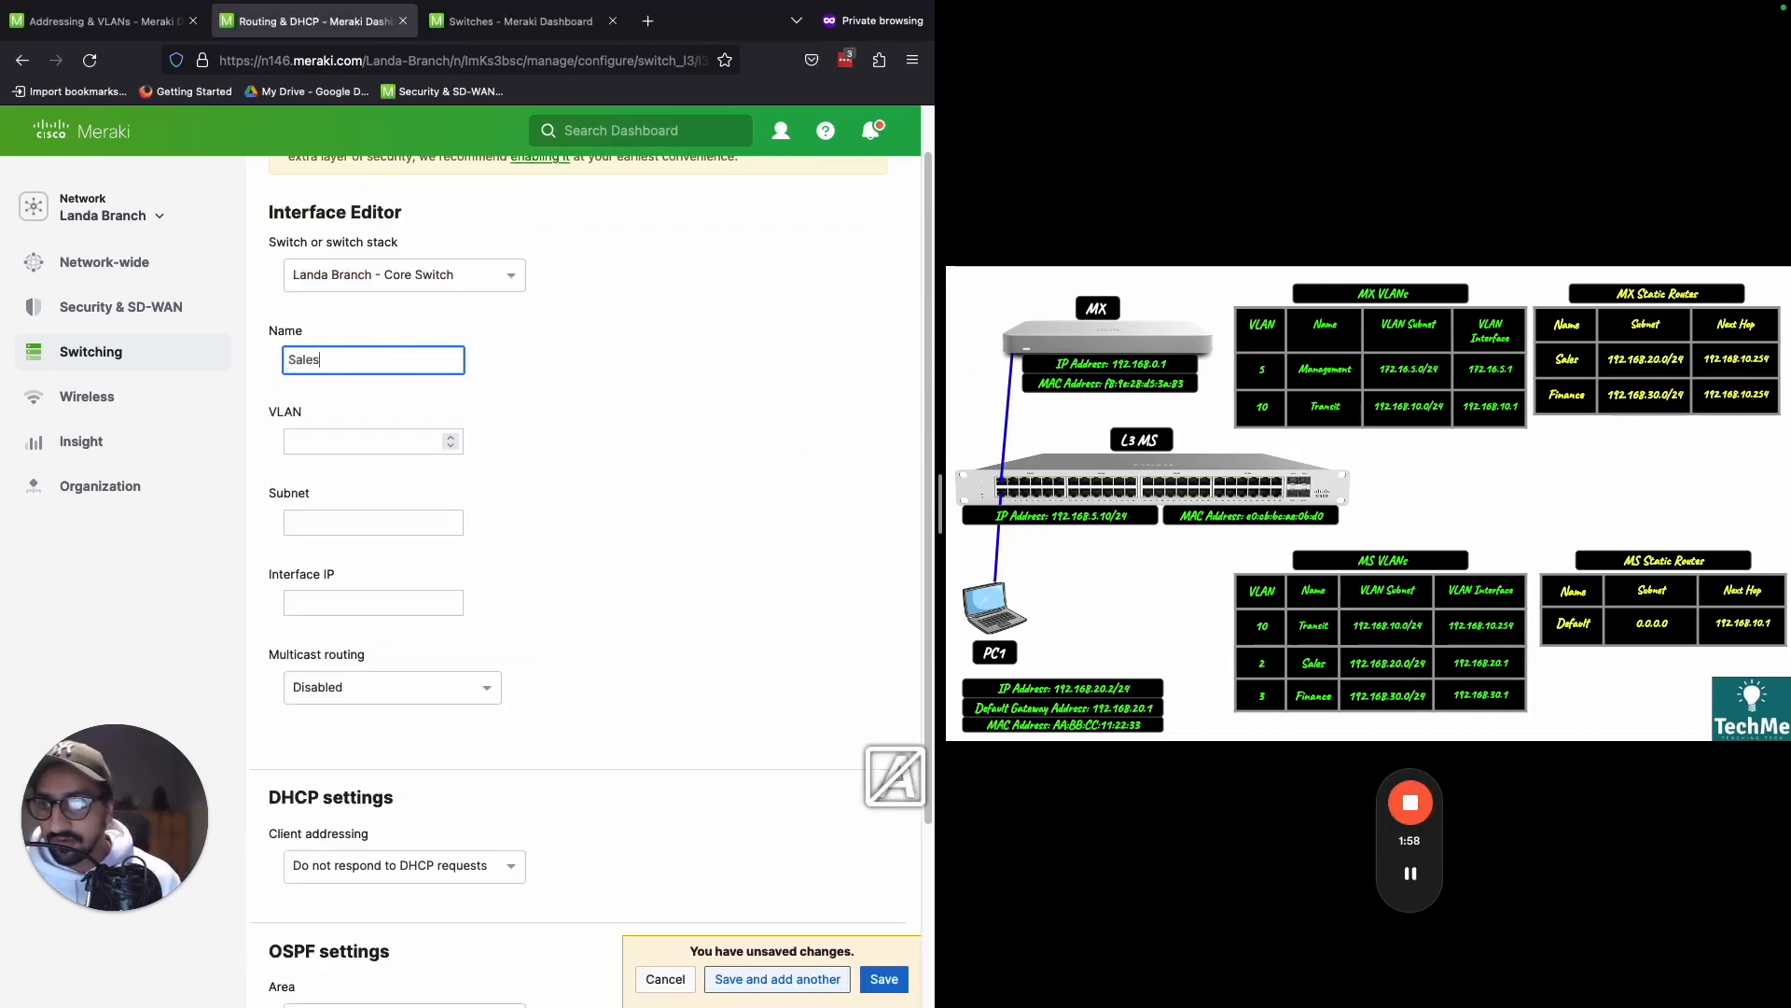
{"action": "left_click", "coordinate": [330, 435]}
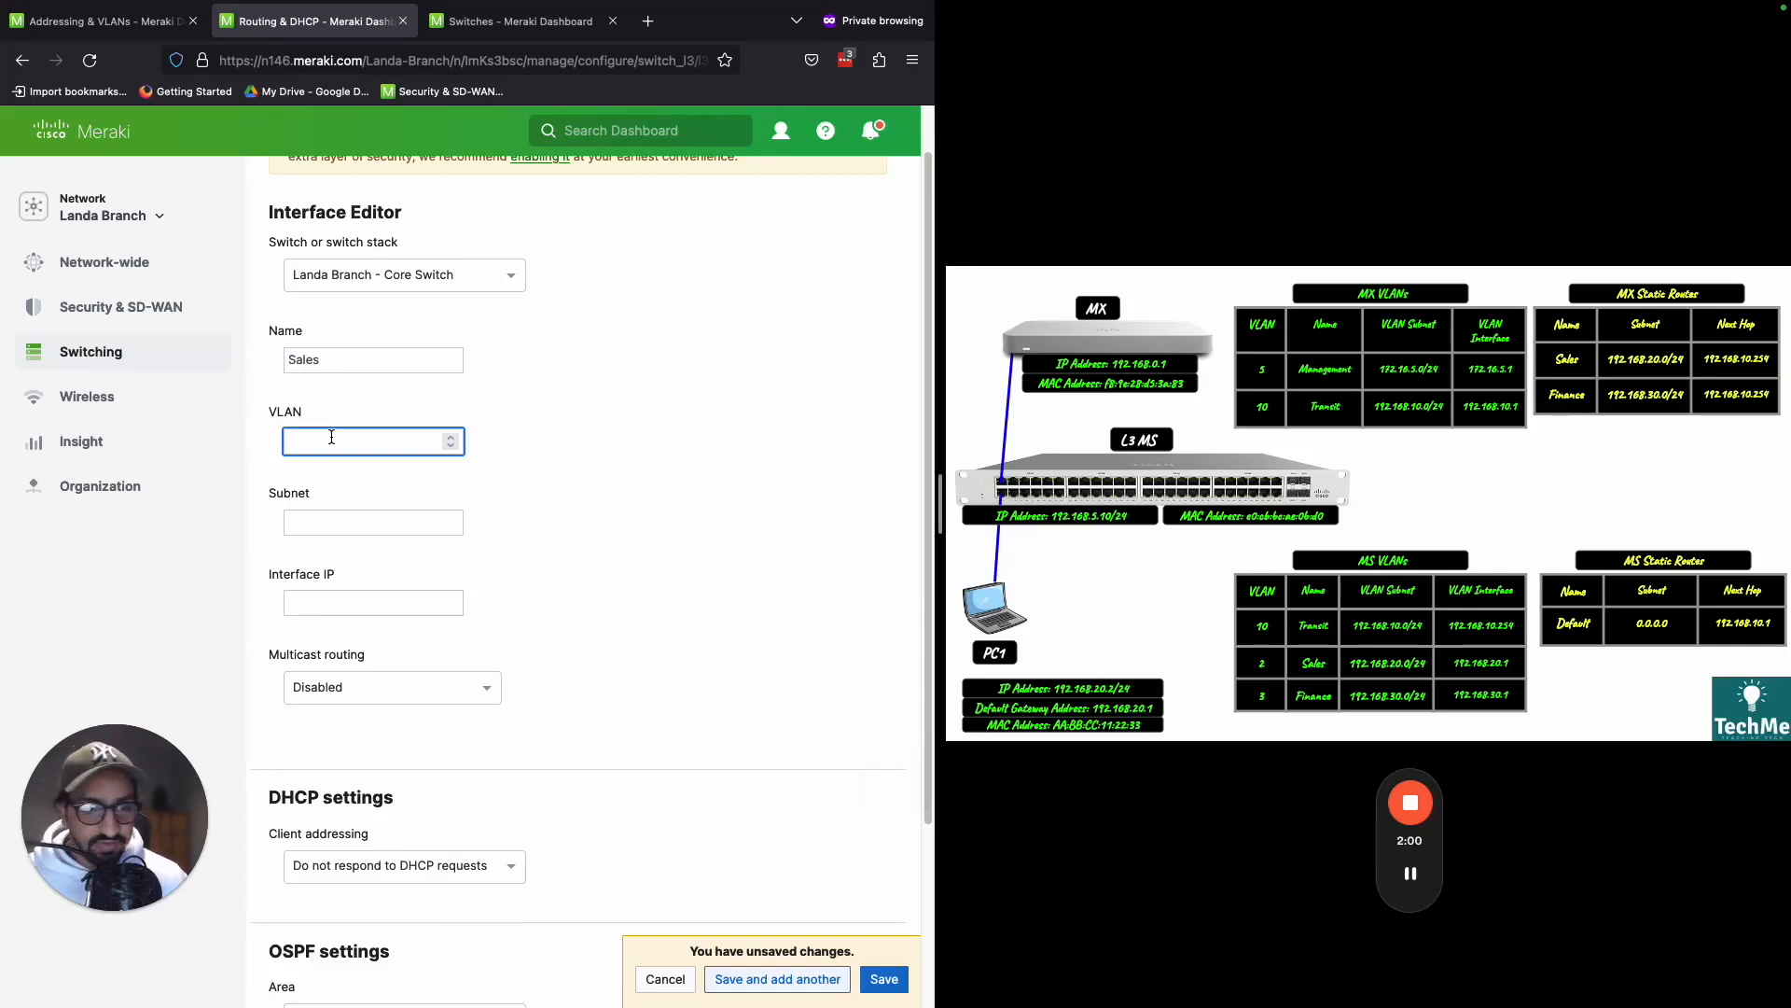
{"action": "type", "text": "2"}
{"action": "left_click", "coordinate": [404, 515]}
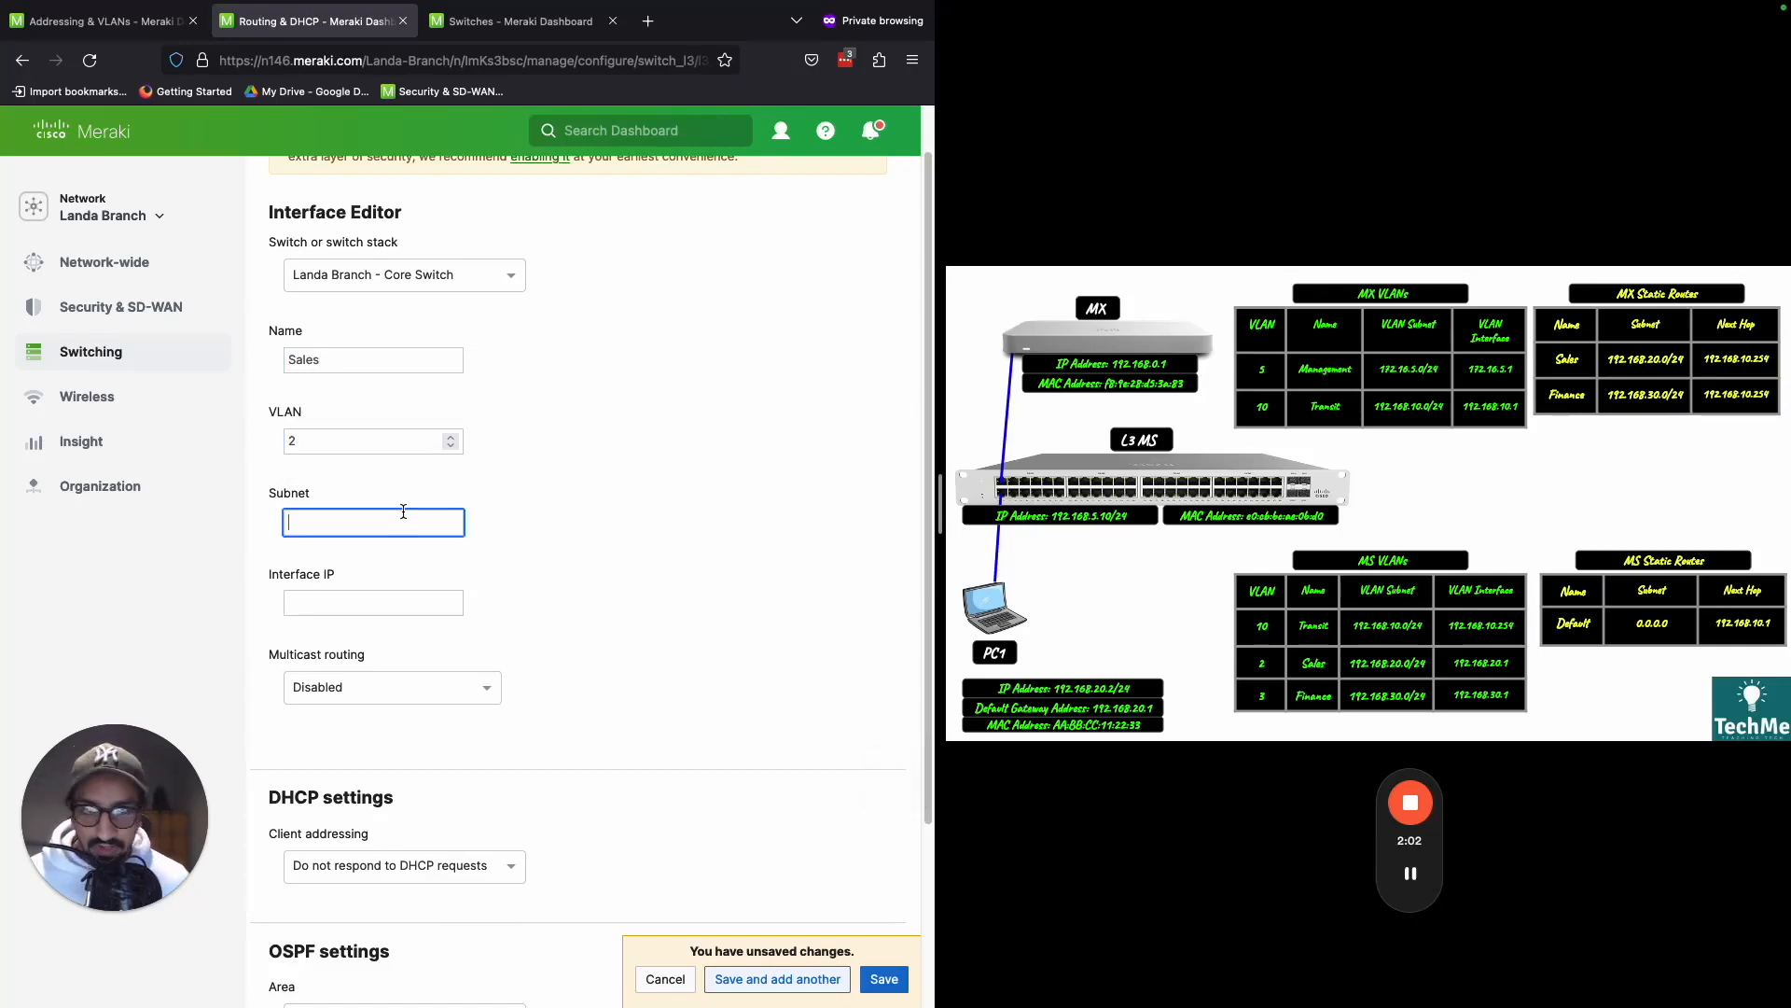
- Set the Sales interface's subnet to 192.168.20.0/24 and its interface IP to 192.168.20.1, and save the interface
{"action": "type", "text": "192.16"}
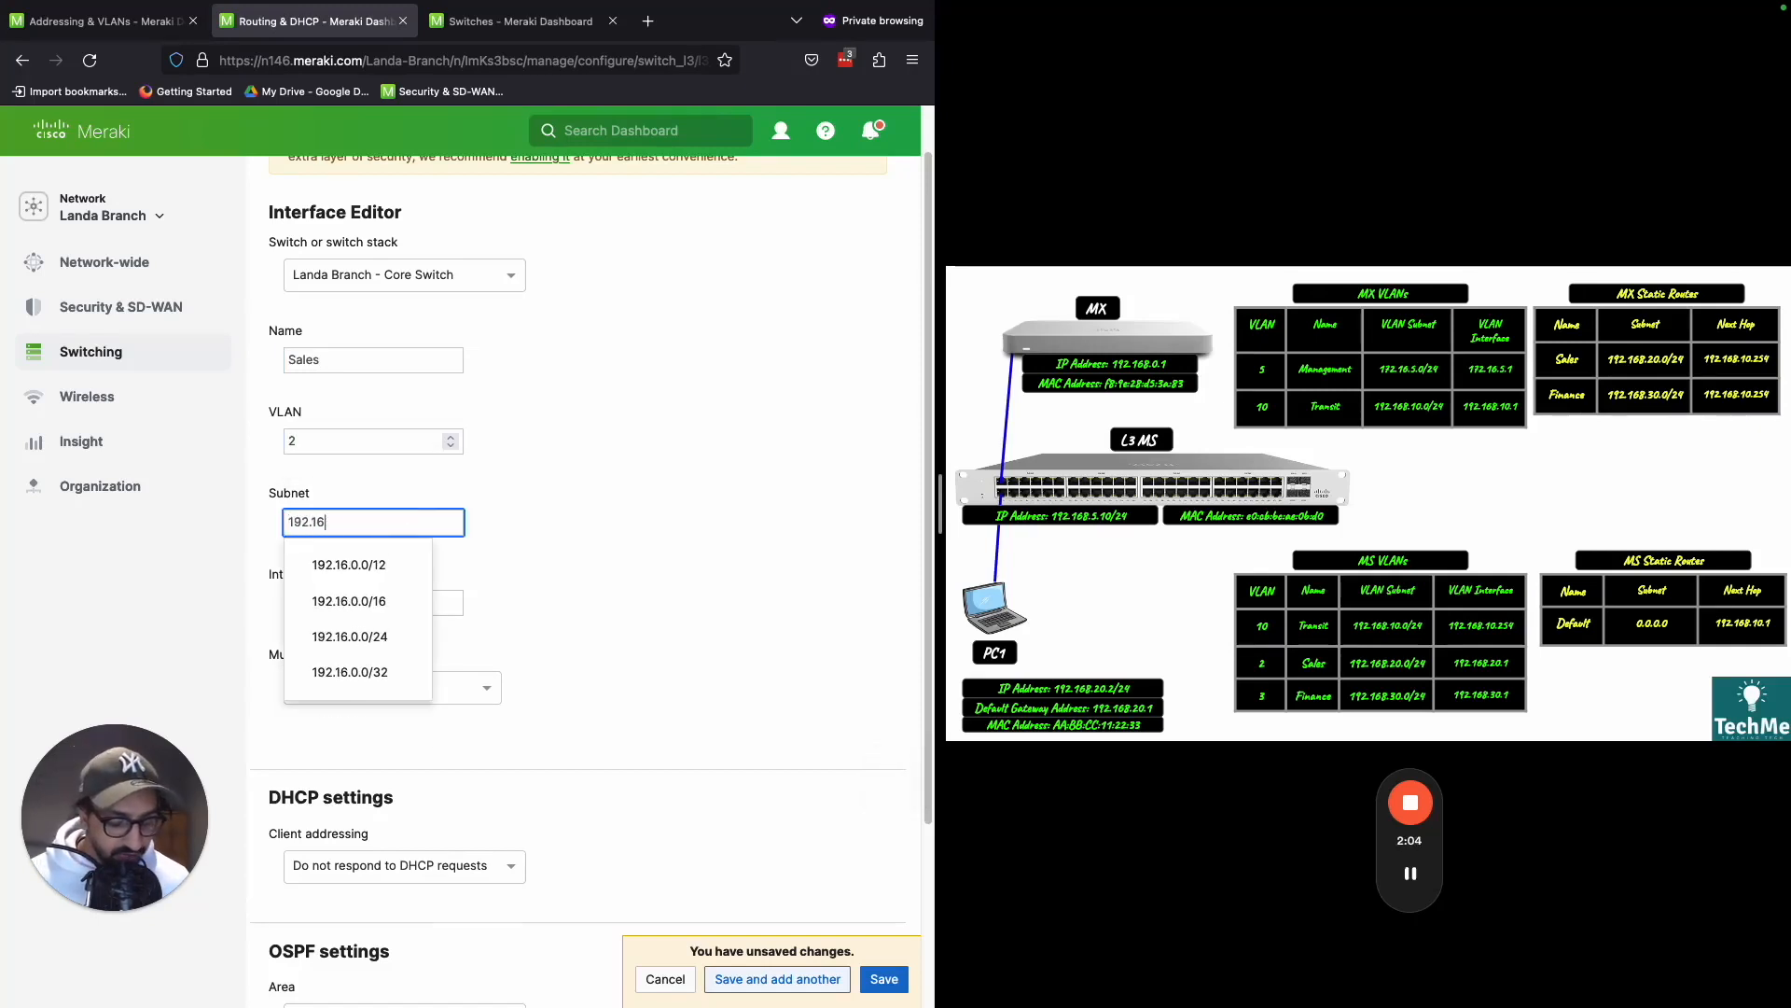
{"action": "type", "text": "8.20."}
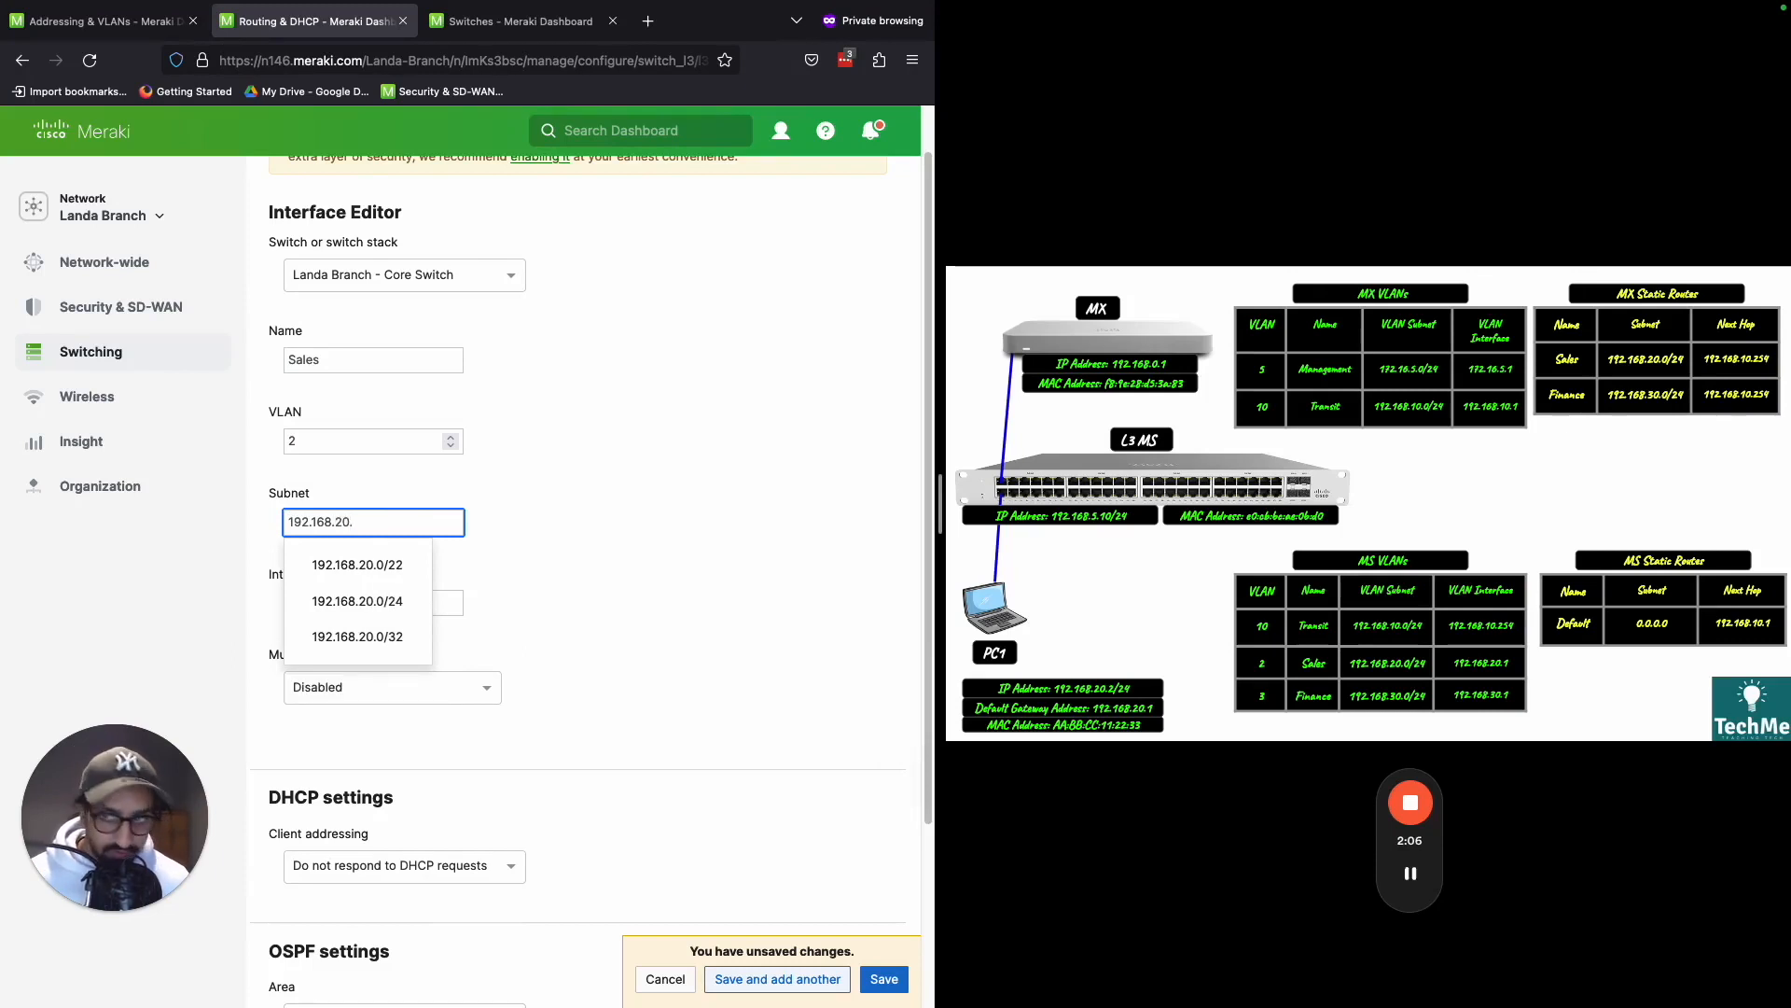
{"action": "type", "text": "0/24"}
{"action": "left_click", "coordinate": [413, 593]}
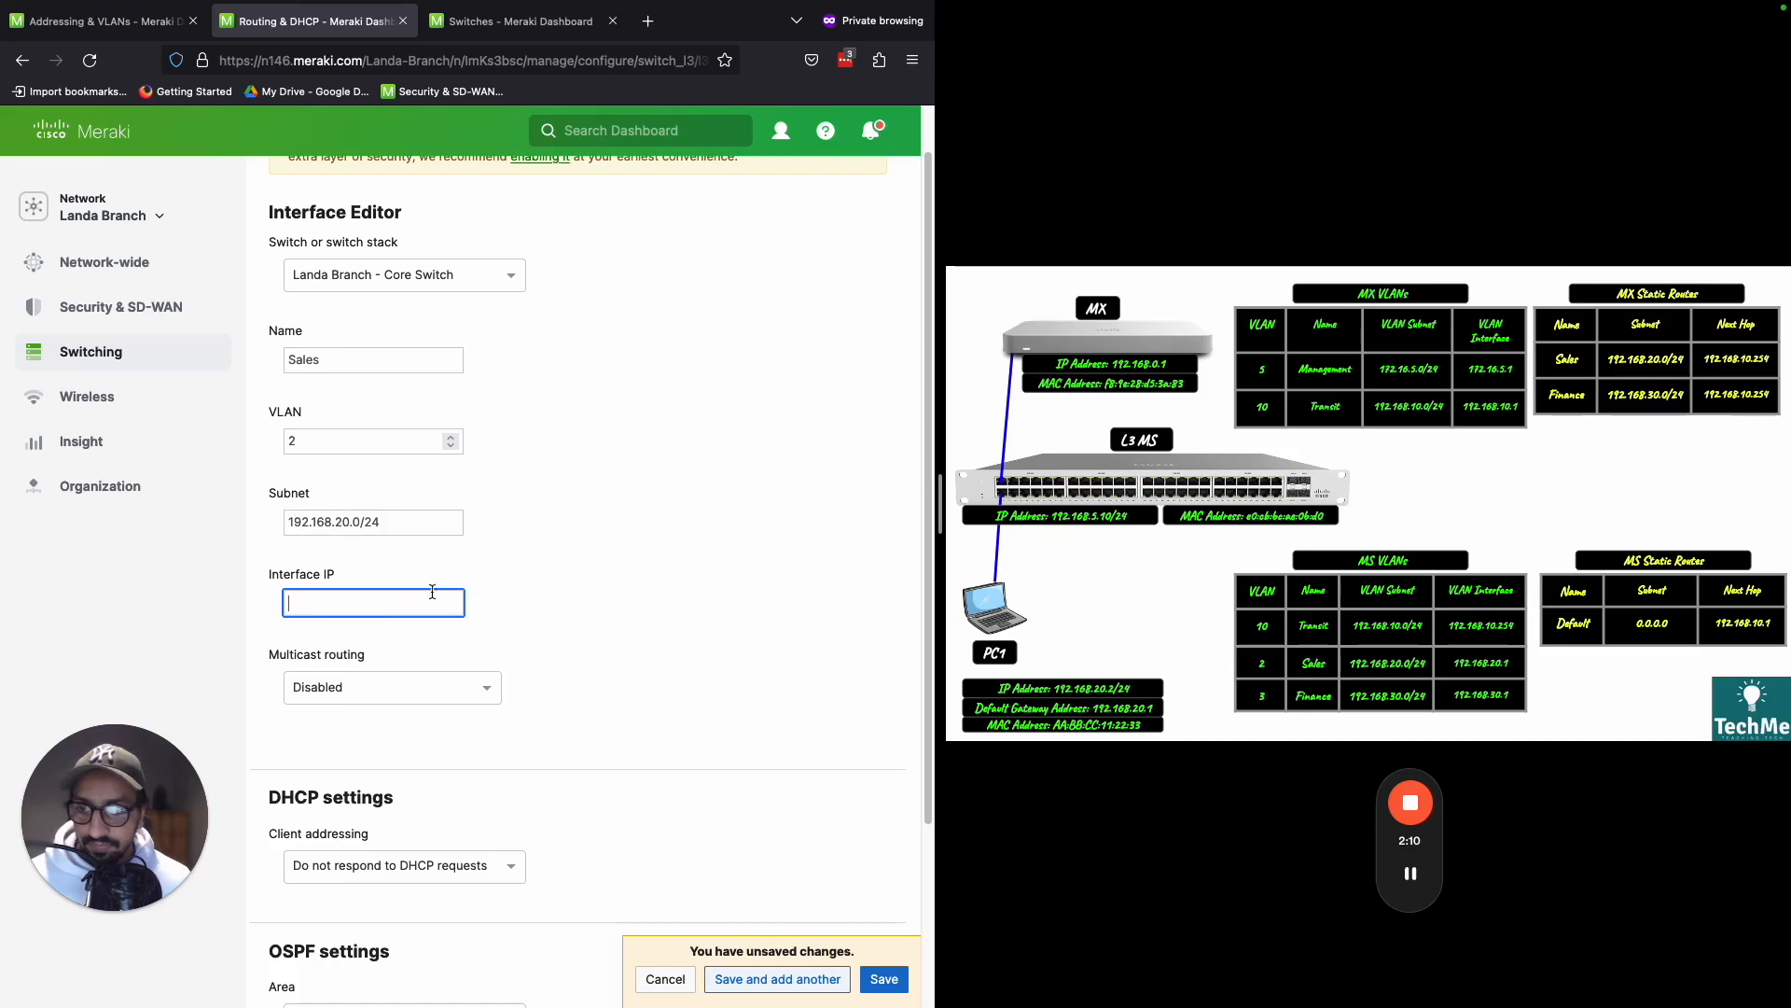
{"action": "type", "text": "192.168.20"}
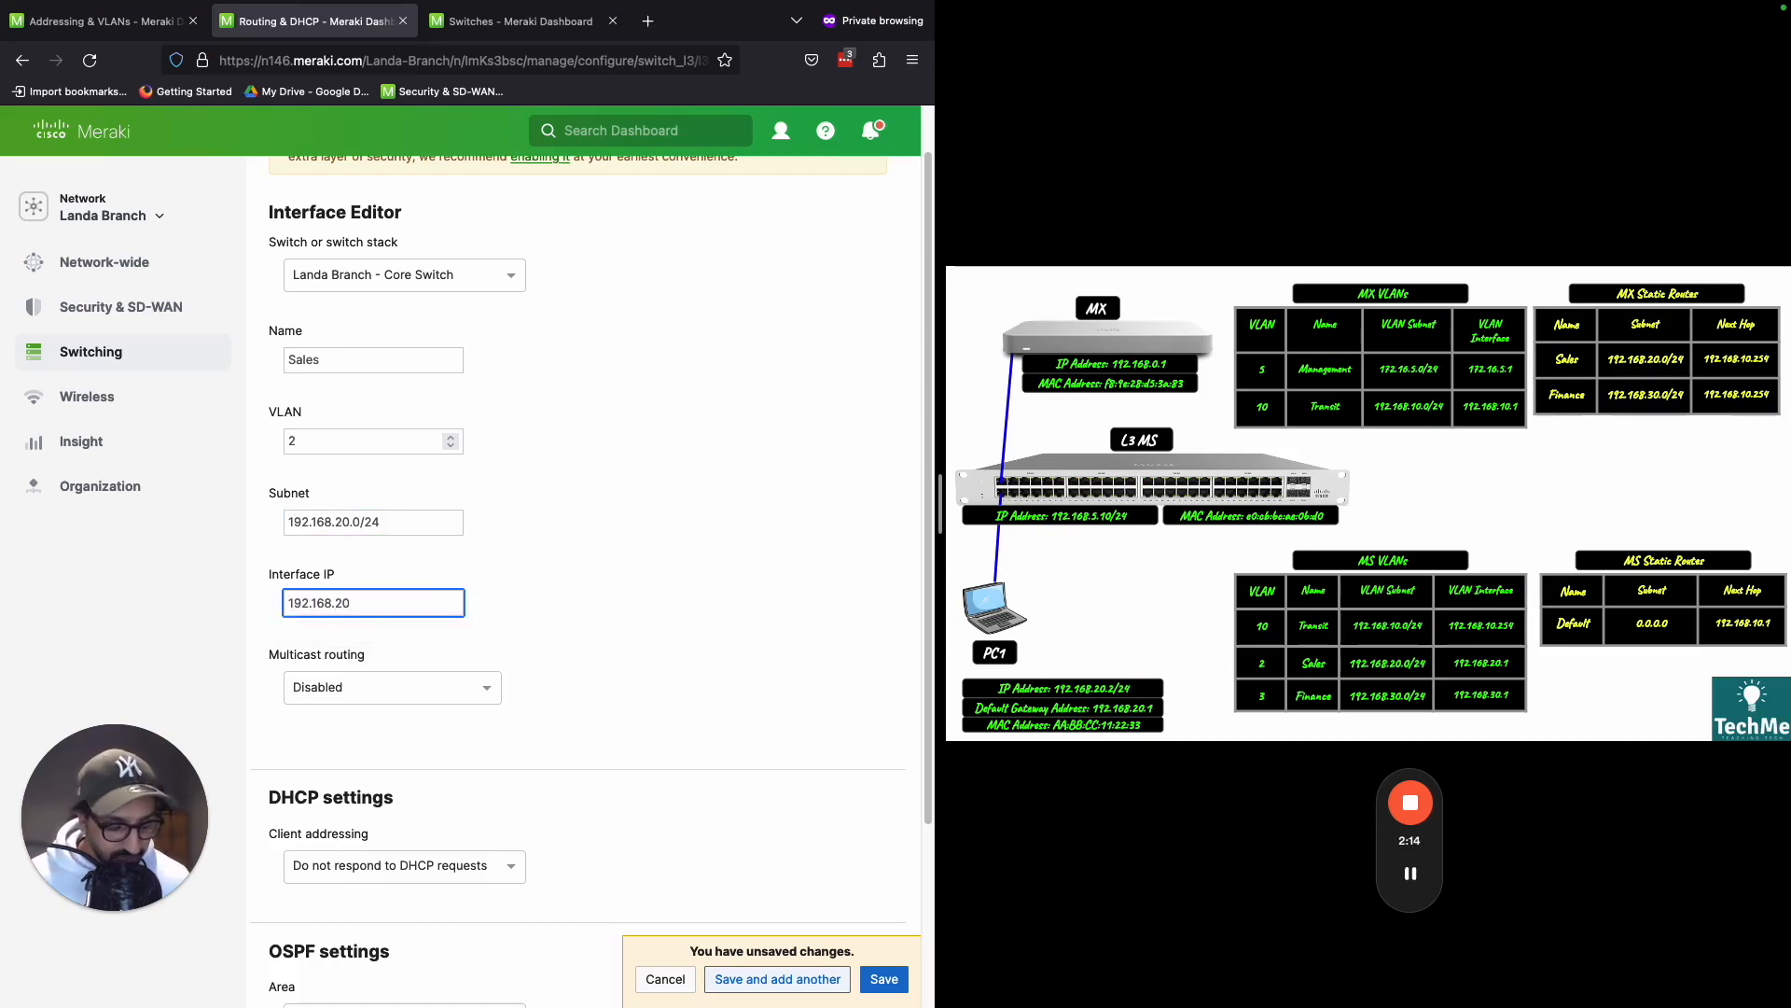
{"action": "type", "text": ".1"}
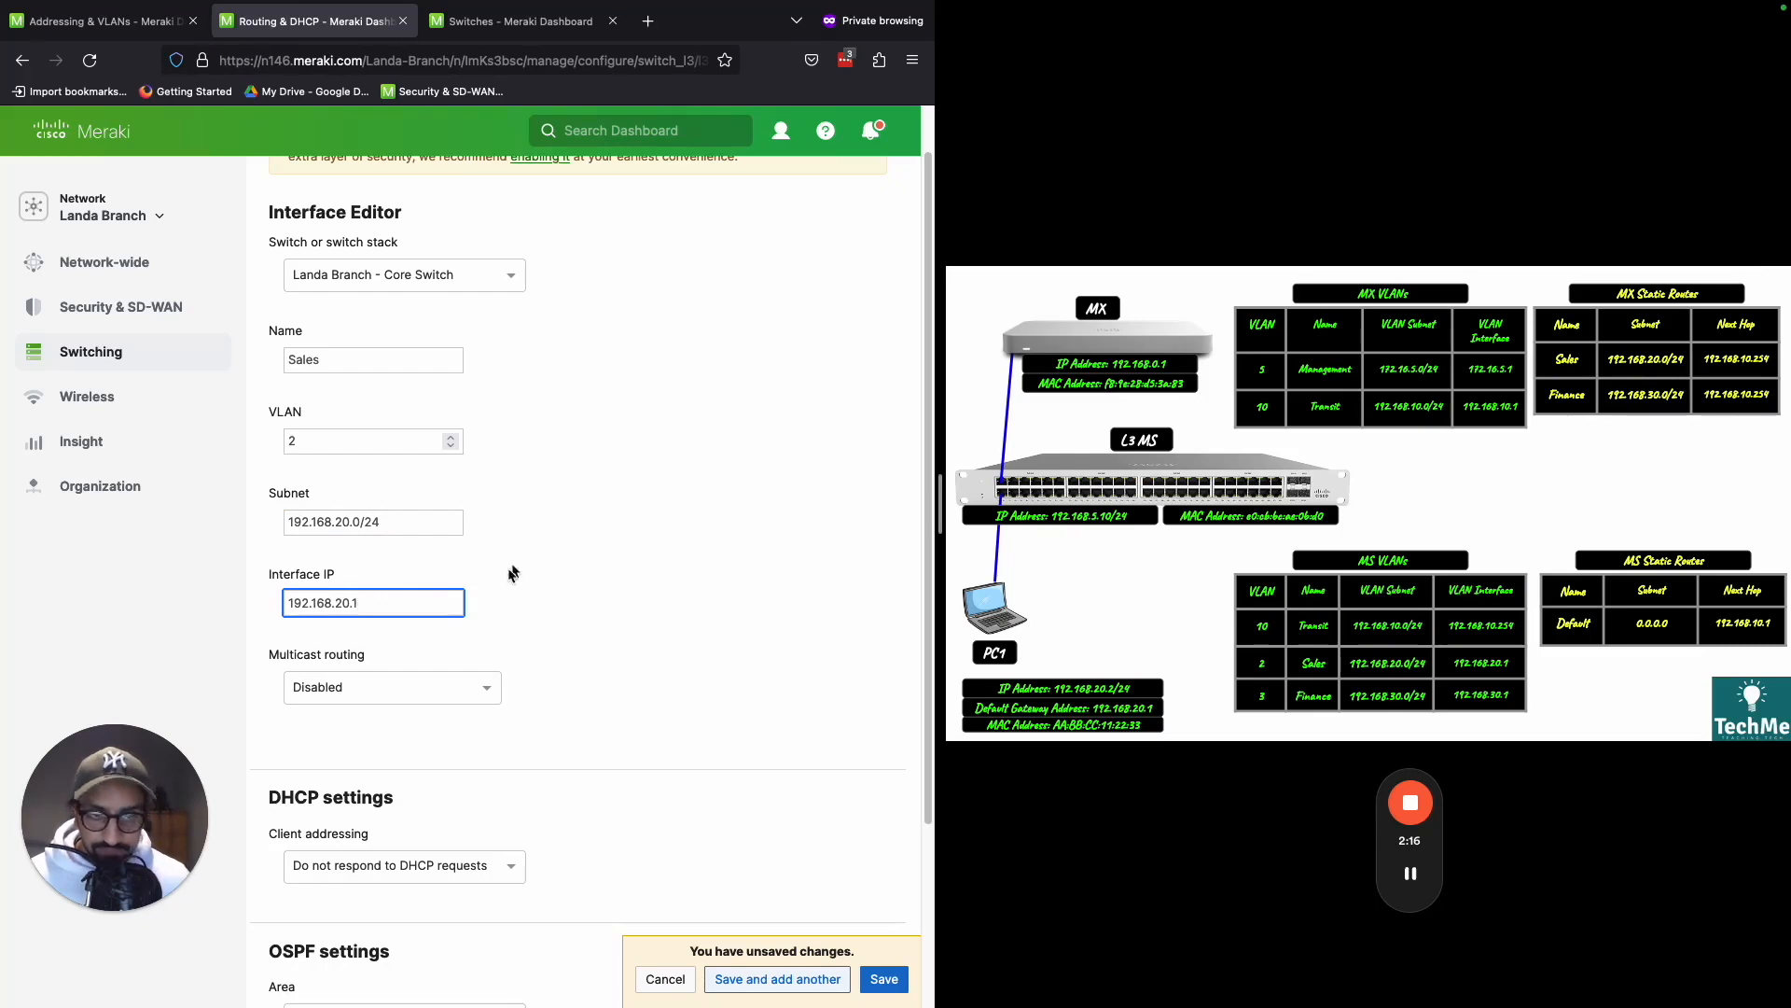
{"action": "left_click", "coordinate": [434, 661]}
{"action": "scroll", "coordinate": [532, 663], "scroll_direction": "down", "scroll_amount": 4}
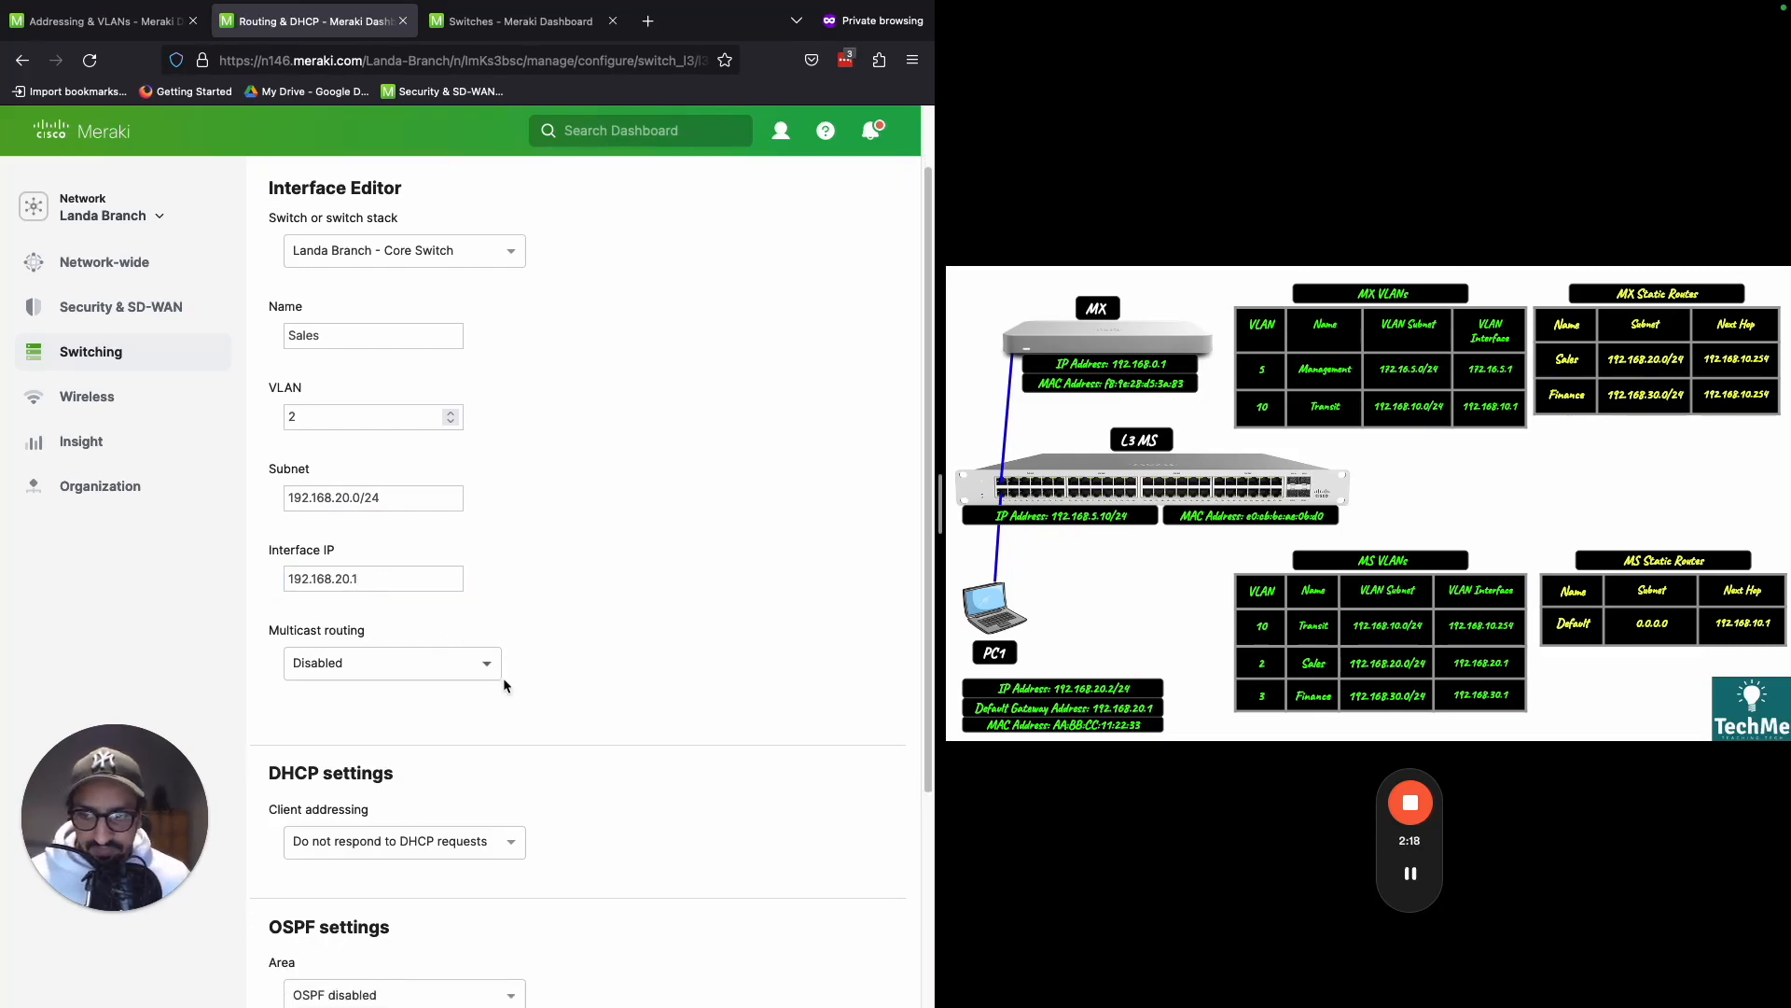
{"action": "left_click", "coordinate": [675, 771]}
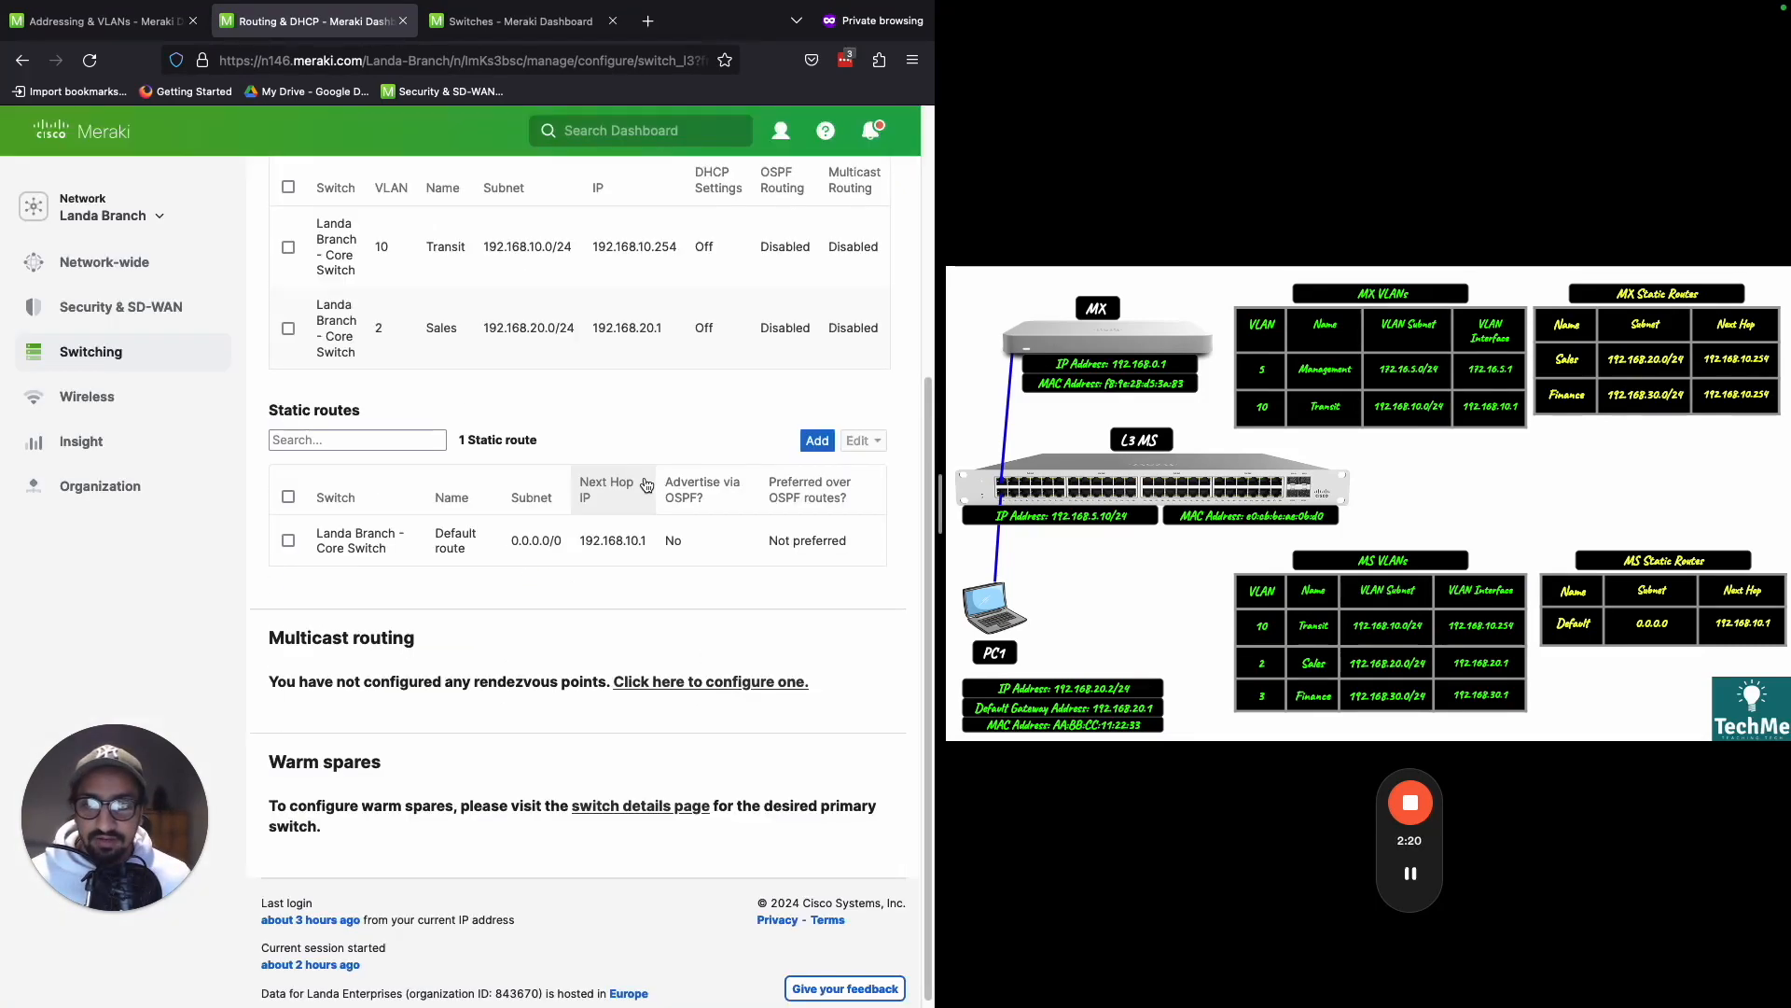
- Add another layer 3 interface on the core switch, naming it Finance and assigning VLAN 3
{"action": "scroll", "coordinate": [783, 466], "scroll_direction": "up", "scroll_amount": 2}
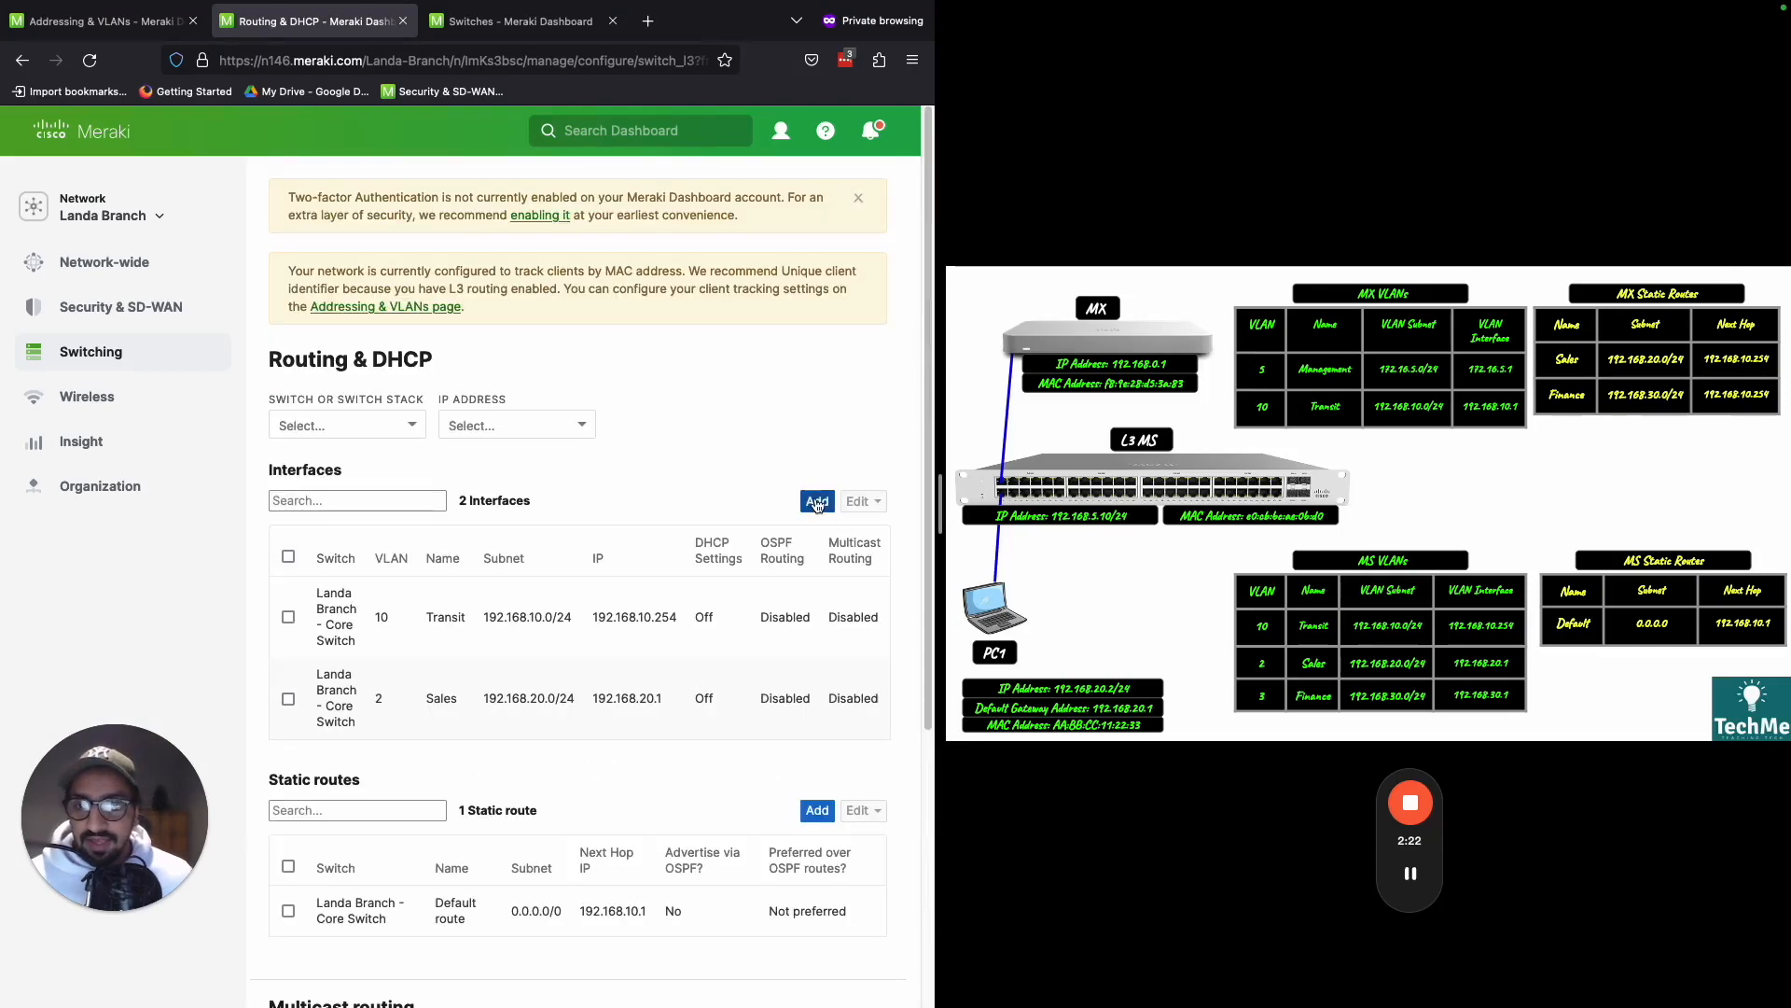
{"action": "left_click", "coordinate": [817, 503]}
{"action": "left_click", "coordinate": [392, 418]}
{"action": "type", "text": "F"}
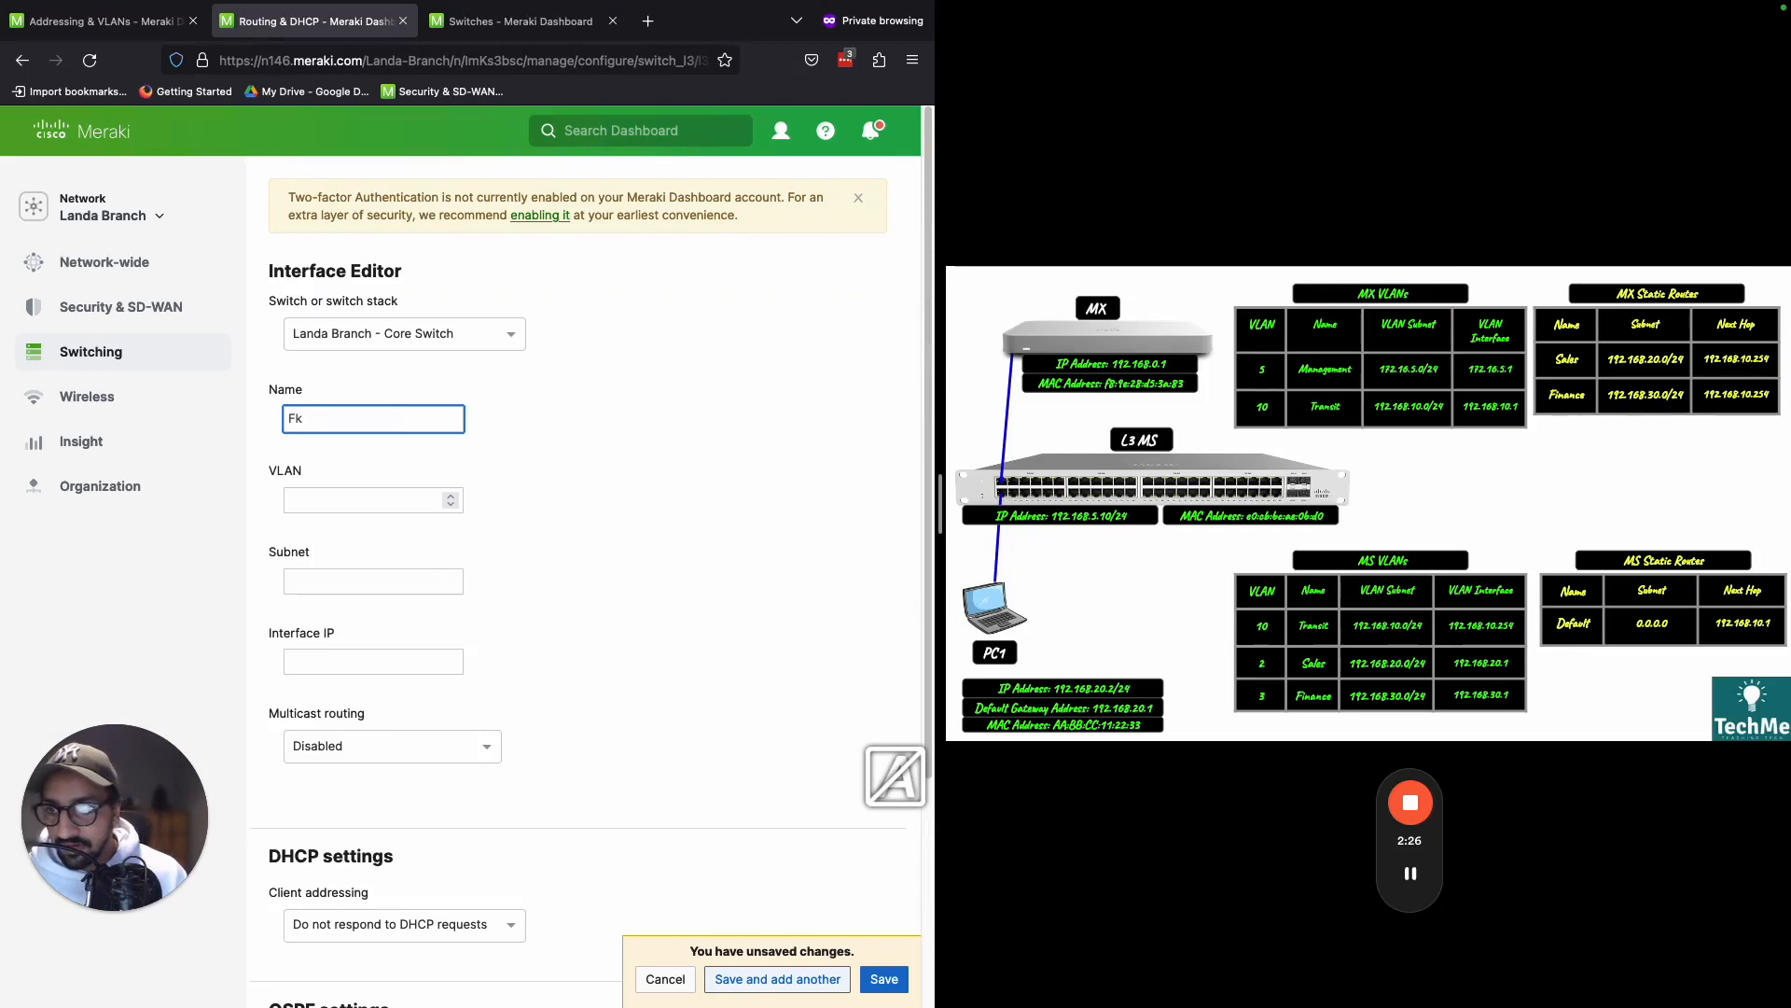
{"action": "type", "text": "inance"}
{"action": "left_click", "coordinate": [366, 499]}
{"action": "type", "text": "3"}
- Set the Finance interface's subnet to 192.168.30.0/24 and its interface IP to 192.168.30.1, and save the interface
{"action": "left_click", "coordinate": [404, 578]}
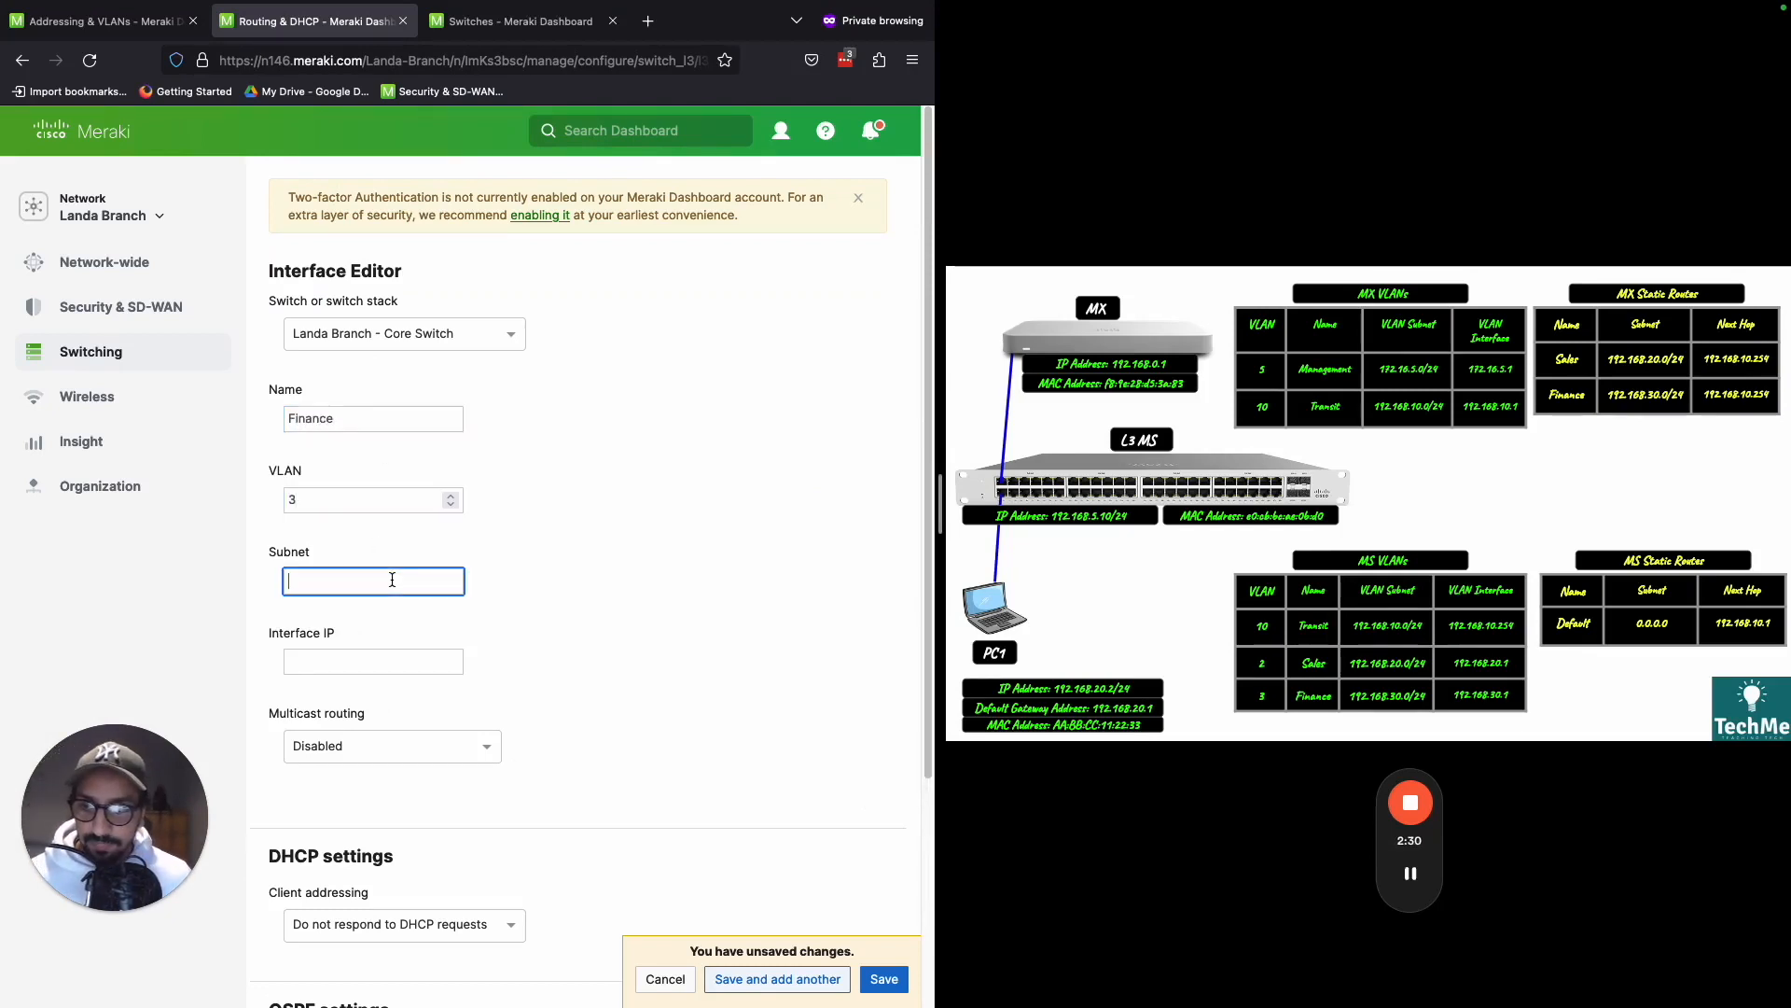
{"action": "type", "text": "192.168.30."}
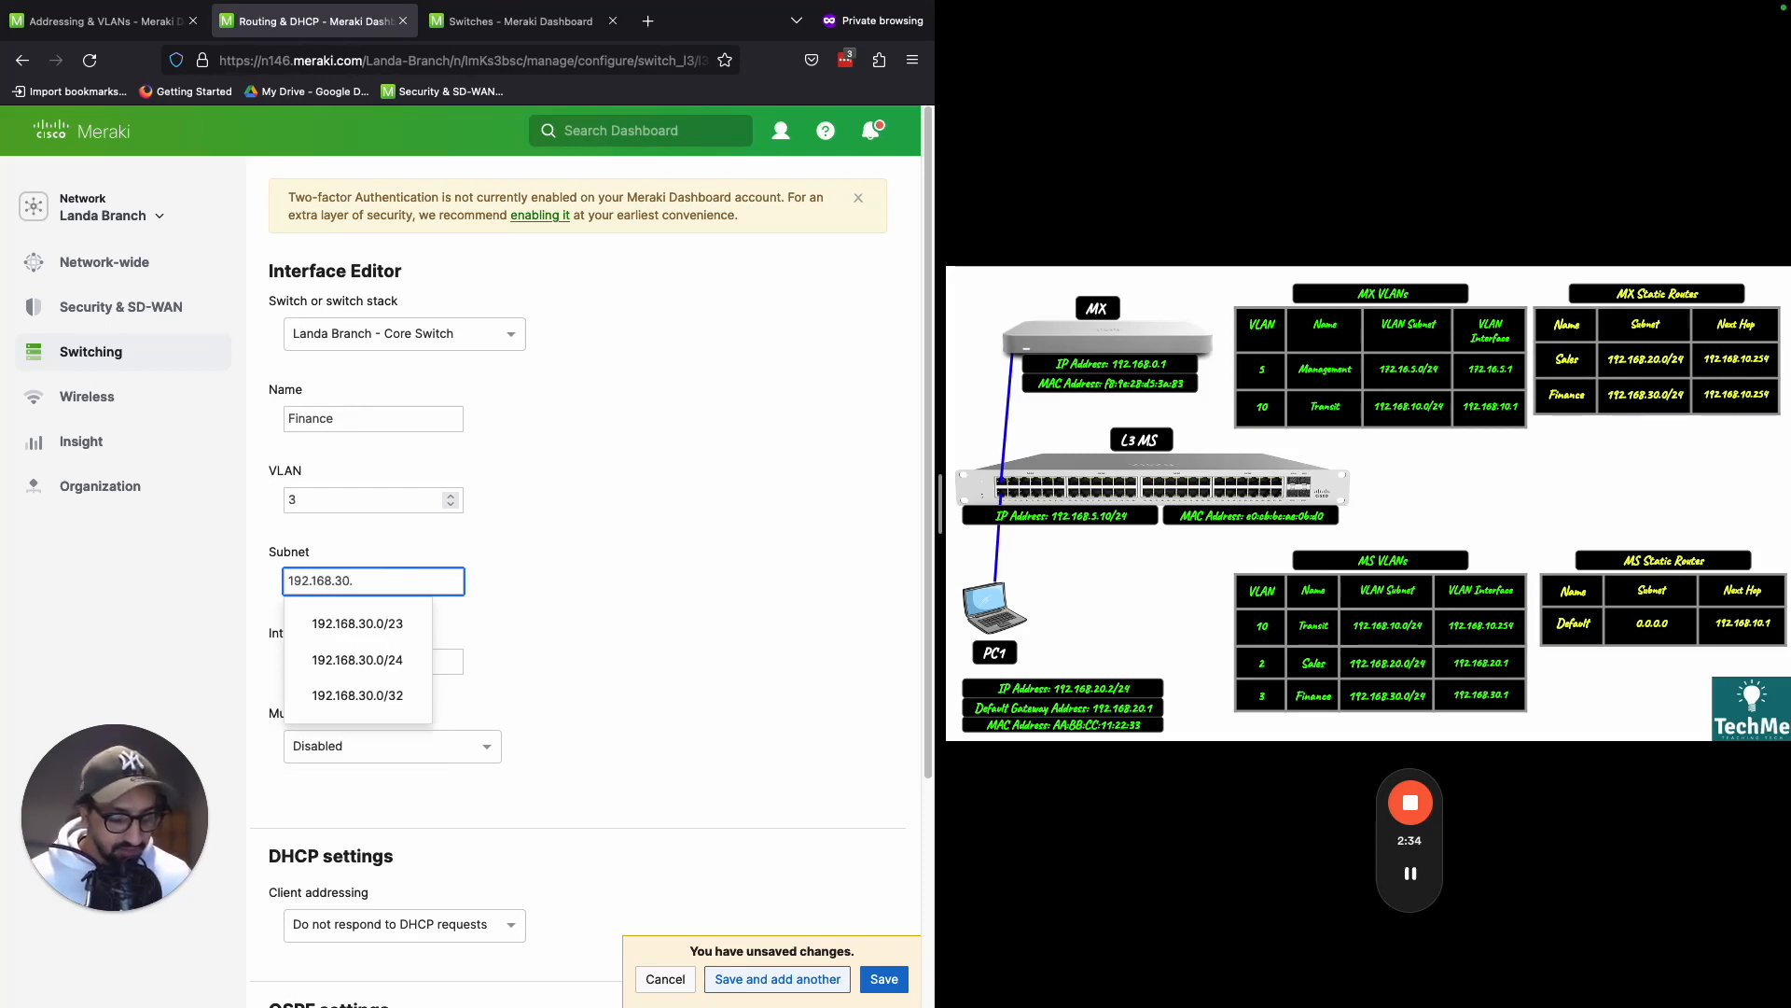
{"action": "type", "text": "0/24"}
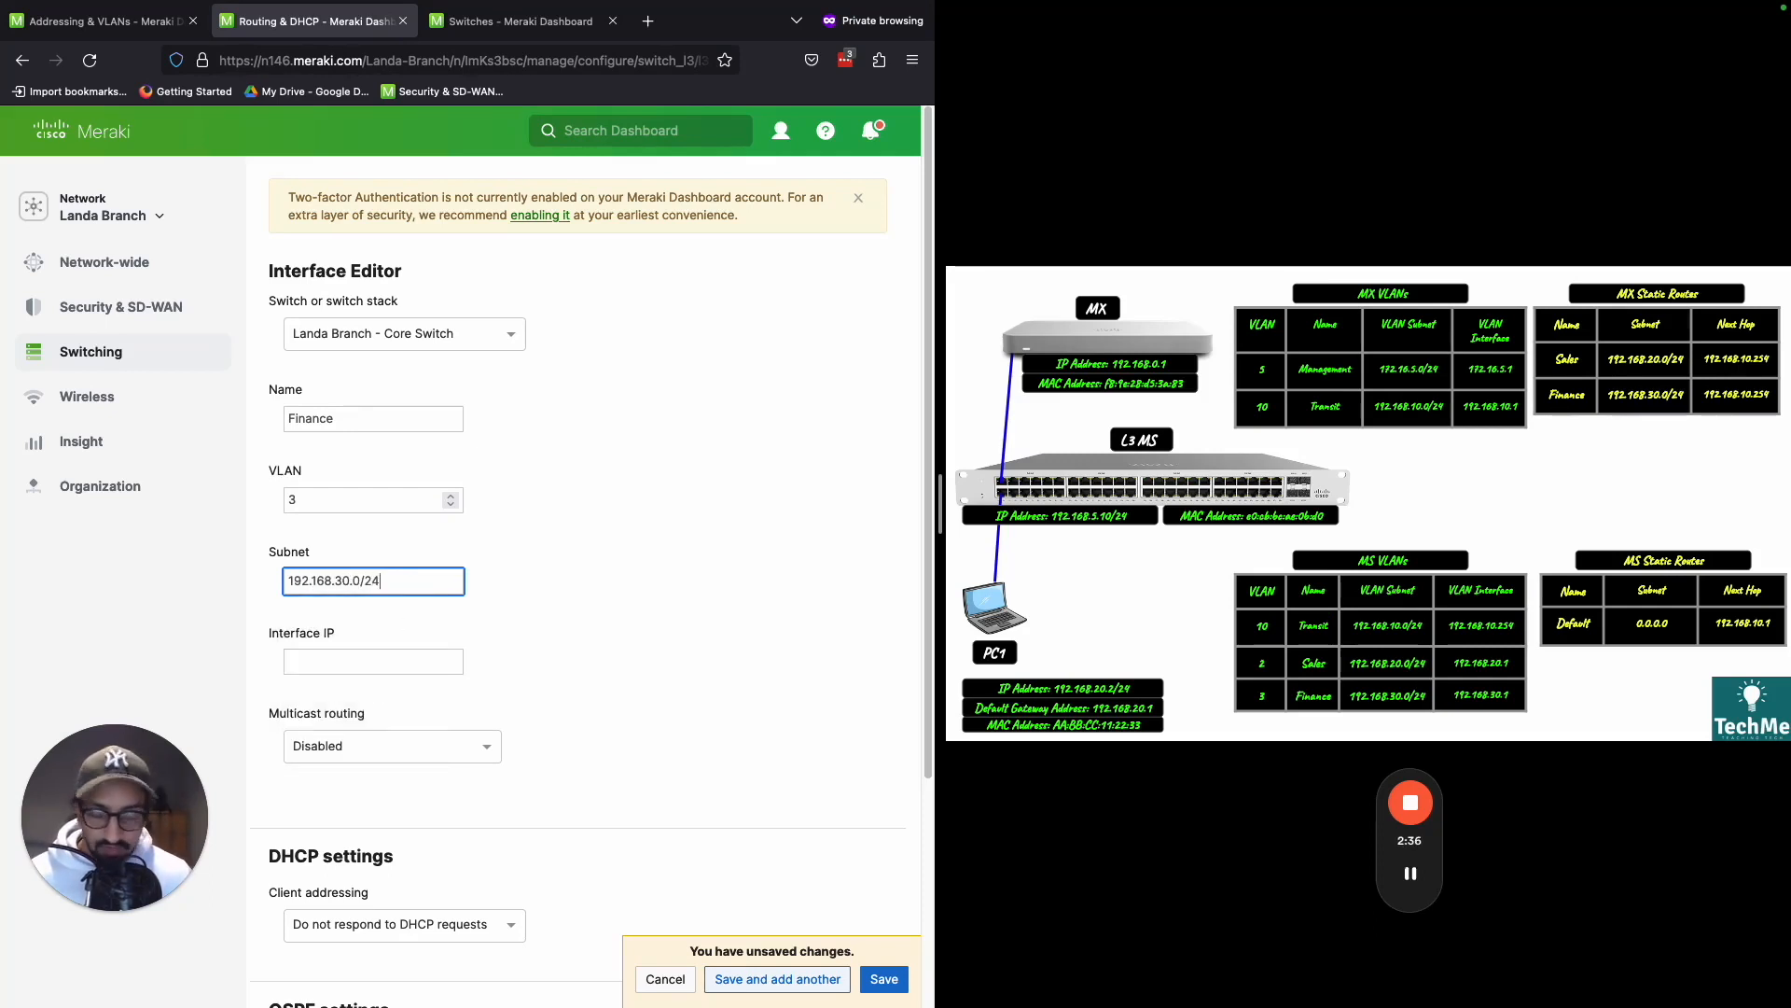
{"action": "left_click", "coordinate": [384, 658]}
{"action": "type", "text": "192.168"}
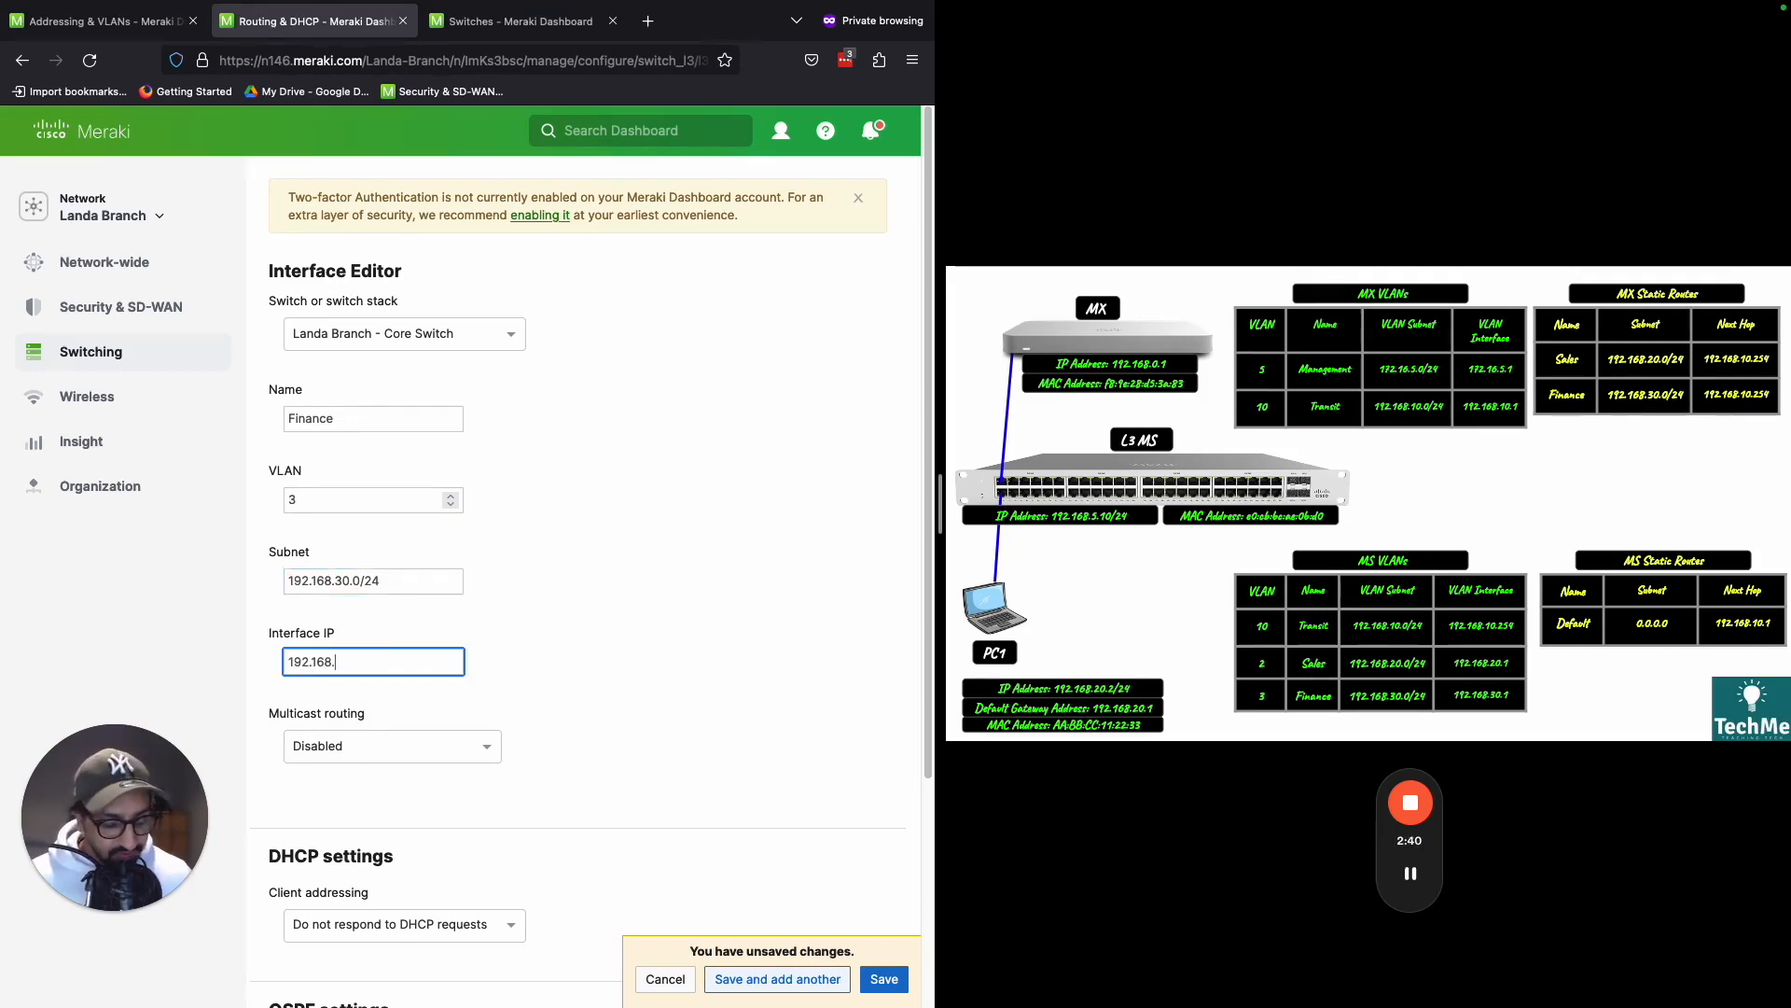
{"action": "type", "text": ".30.1"}
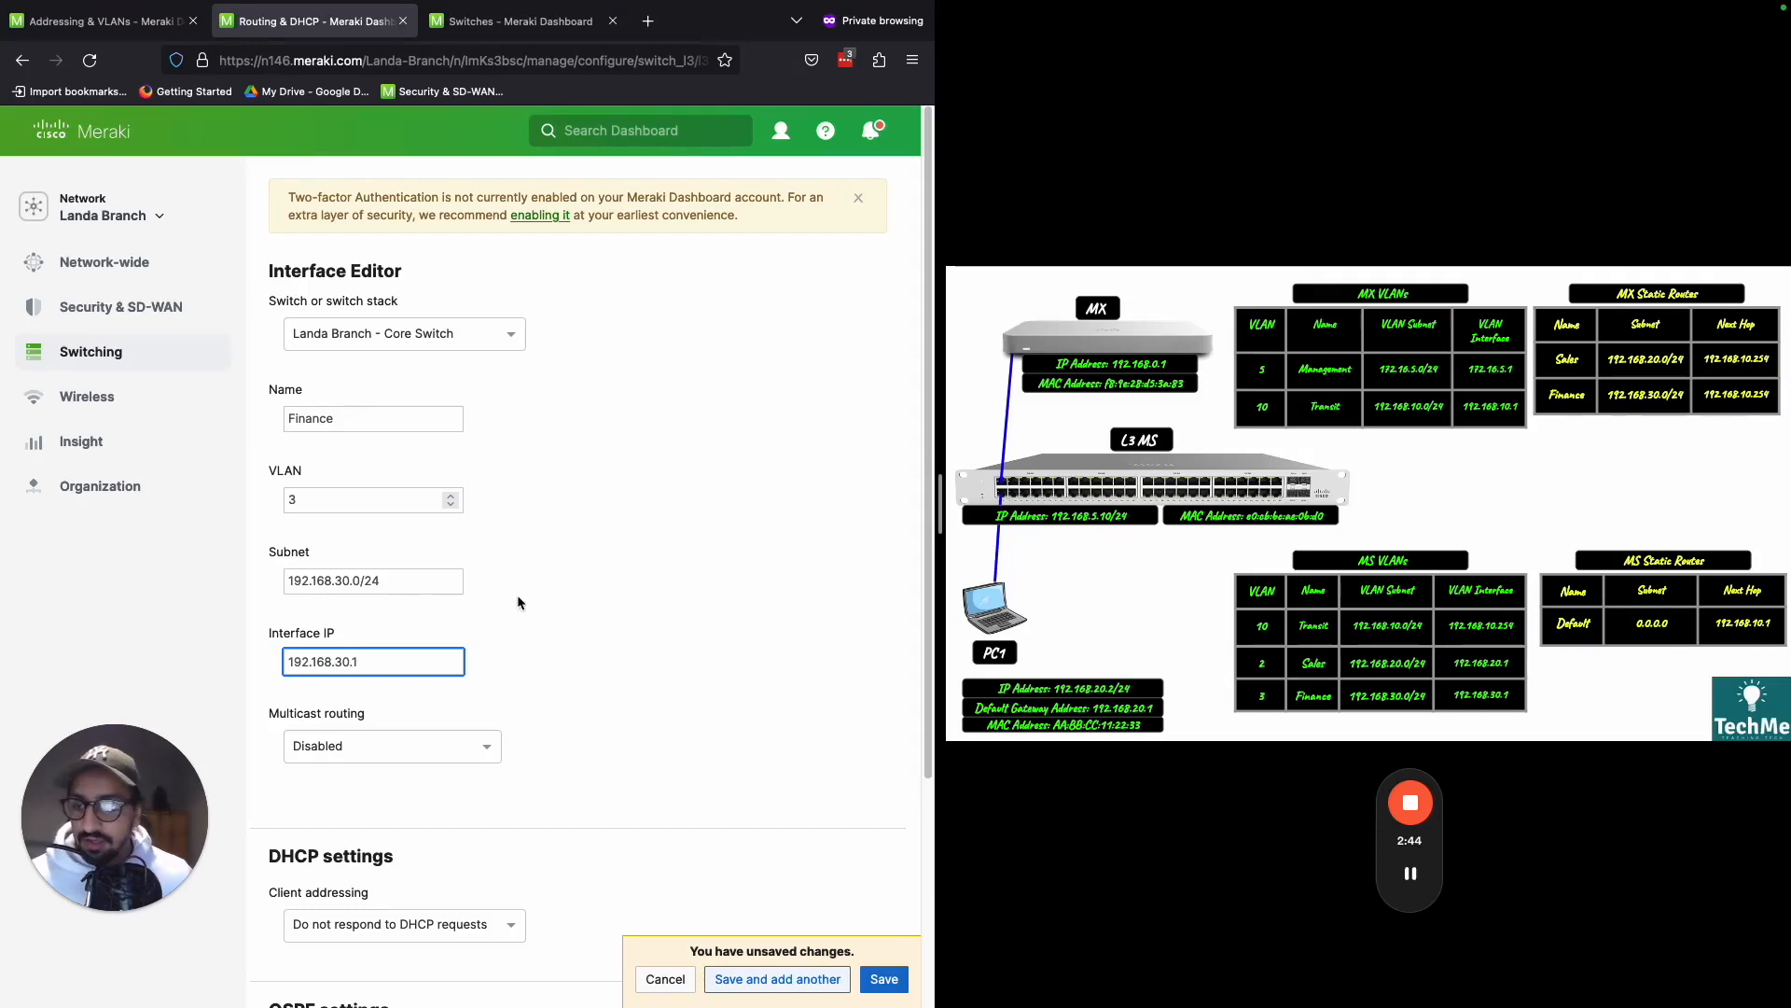
{"action": "left_click", "coordinate": [608, 465]}
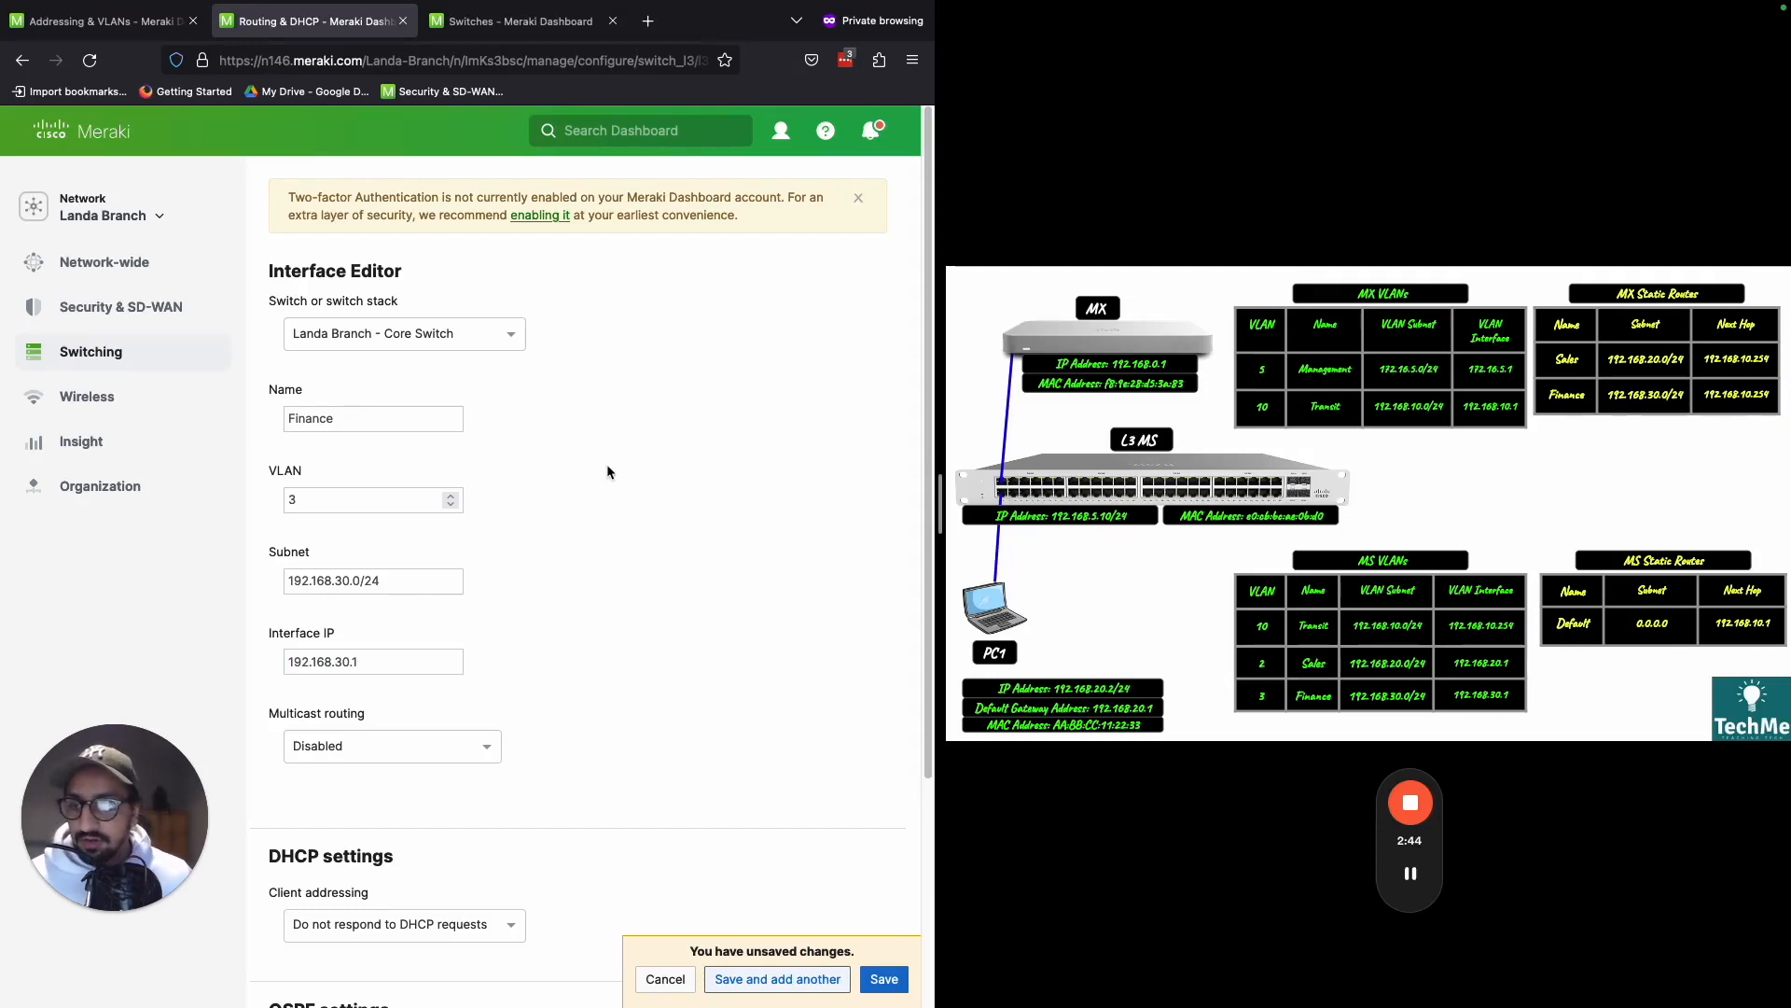
{"action": "left_click", "coordinate": [883, 979]}
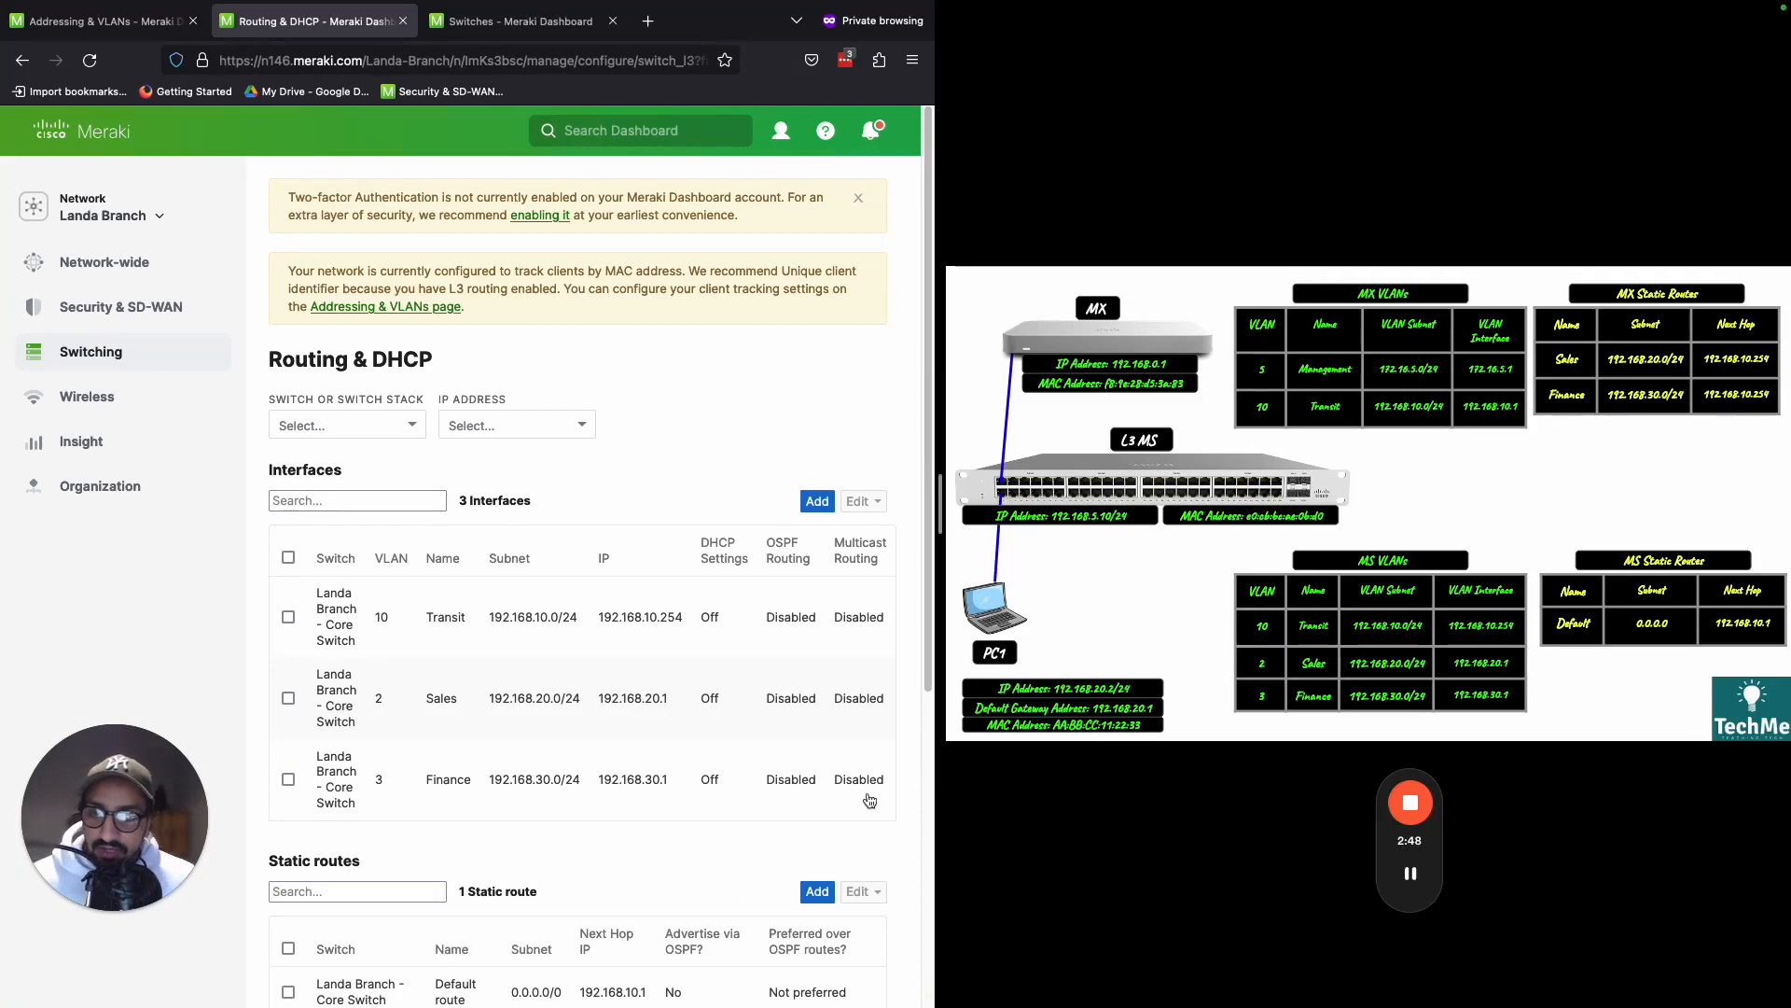
- Review the VLANs and IPs of the Transit, Sales and Finance interfaces in the core switch's interface list
{"action": "scroll", "coordinate": [728, 709], "scroll_direction": "down", "scroll_amount": 2}
{"action": "key", "text": "ctrl+shift+d"}
{"action": "mouse_move", "coordinate": [471, 474]}
{"action": "left_mouse_down"}
{"action": "mouse_move", "coordinate": [433, 573]}
{"action": "mouse_move", "coordinate": [448, 477]}
{"action": "left_mouse_up"}
{"action": "mouse_move", "coordinate": [450, 573]}
{"action": "left_mouse_down"}
{"action": "mouse_move", "coordinate": [298, 608]}
{"action": "mouse_move", "coordinate": [439, 571]}
{"action": "mouse_move", "coordinate": [410, 569]}
{"action": "left_mouse_up"}
{"action": "mouse_move", "coordinate": [403, 642]}
{"action": "left_mouse_down"}
{"action": "mouse_move", "coordinate": [390, 726]}
{"action": "mouse_move", "coordinate": [446, 642]}
{"action": "left_mouse_up"}
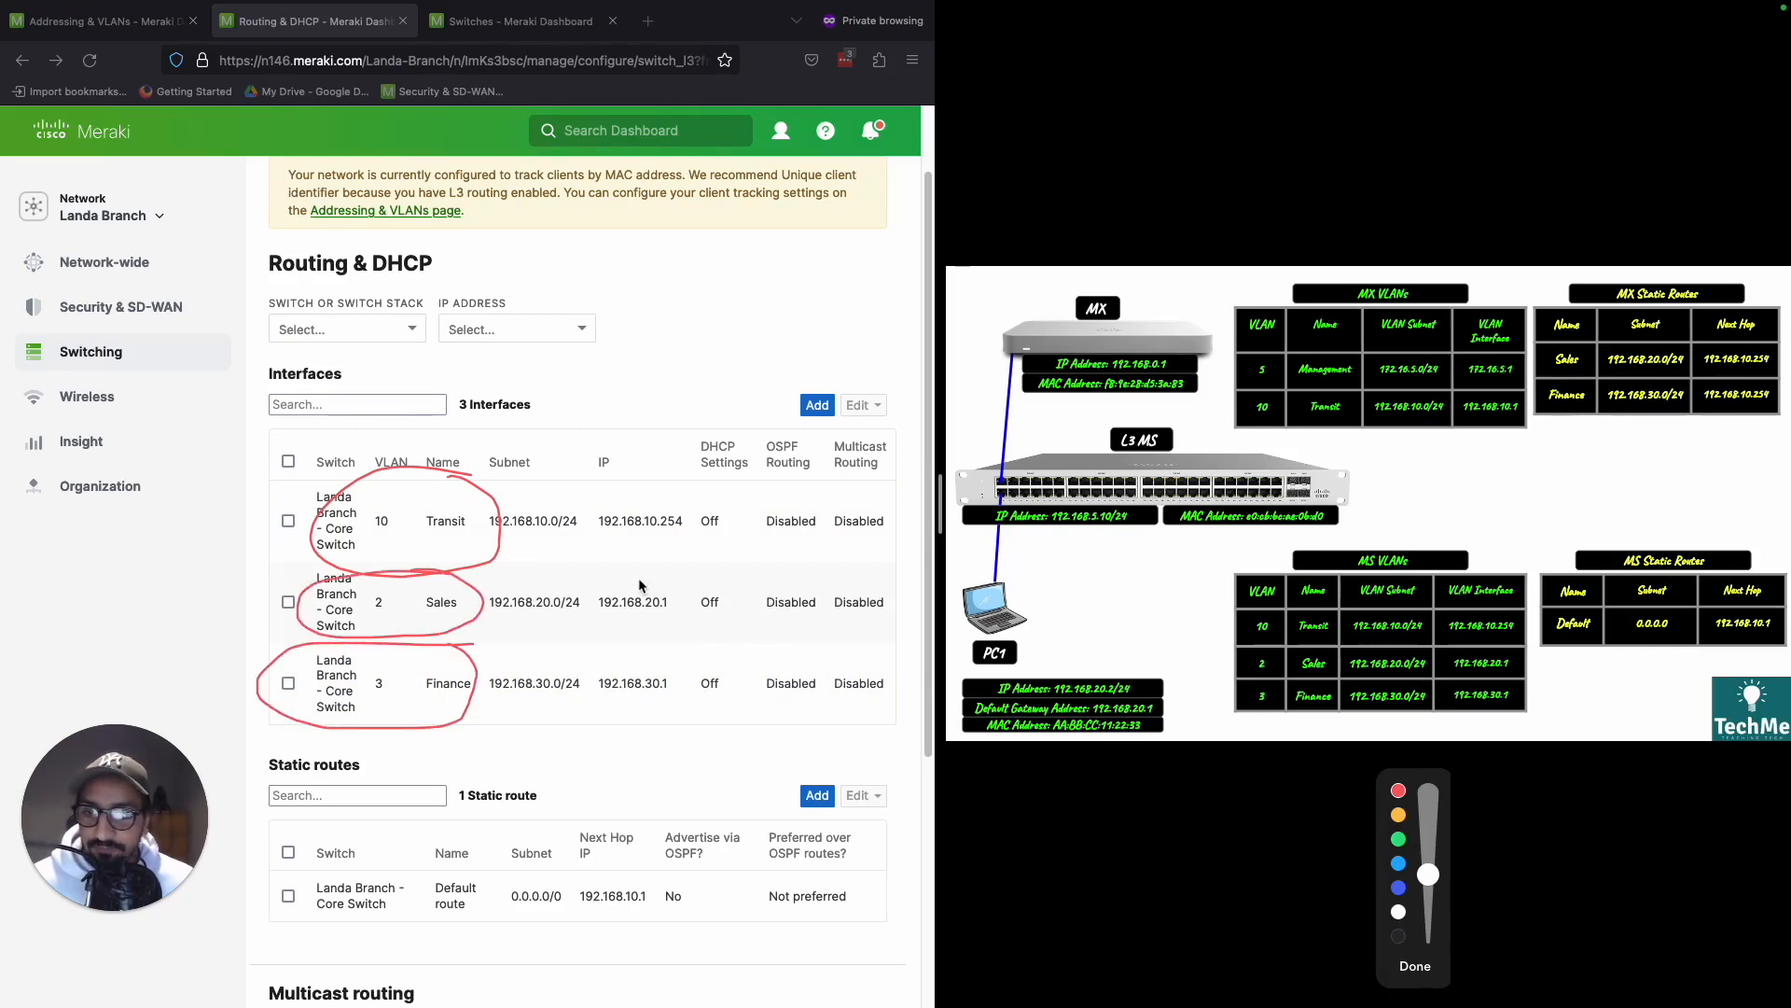
{"action": "left_click_drag", "start_coordinate": [695, 523], "coordinate": [617, 492]}
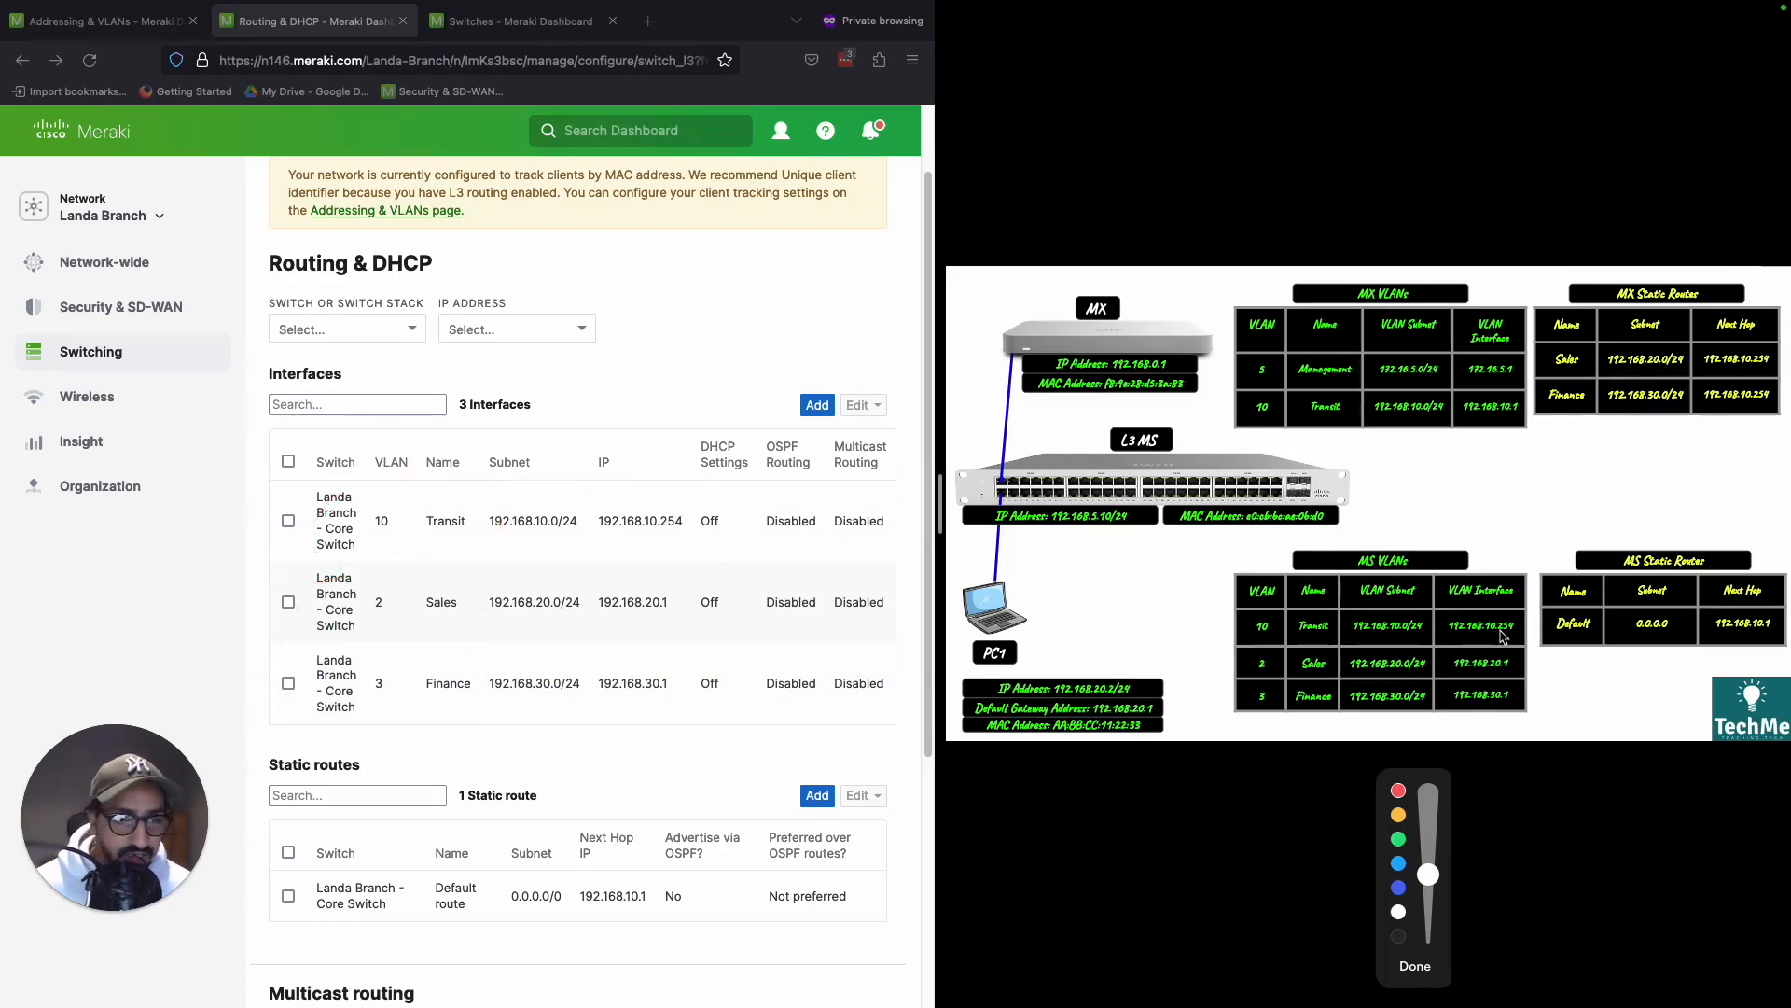
- Examine the Sales and Finance entries of the MX static routes in the network diagram against the MS and MX Transit interfaces
{"action": "mouse_move", "coordinate": [1514, 609]}
{"action": "left_mouse_down"}
{"action": "mouse_move", "coordinate": [1487, 612]}
{"action": "mouse_move", "coordinate": [1521, 640]}
{"action": "mouse_move", "coordinate": [1534, 608]}
{"action": "mouse_move", "coordinate": [1487, 392]}
{"action": "mouse_move", "coordinate": [1455, 424]}
{"action": "mouse_move", "coordinate": [1525, 410]}
{"action": "left_mouse_up"}
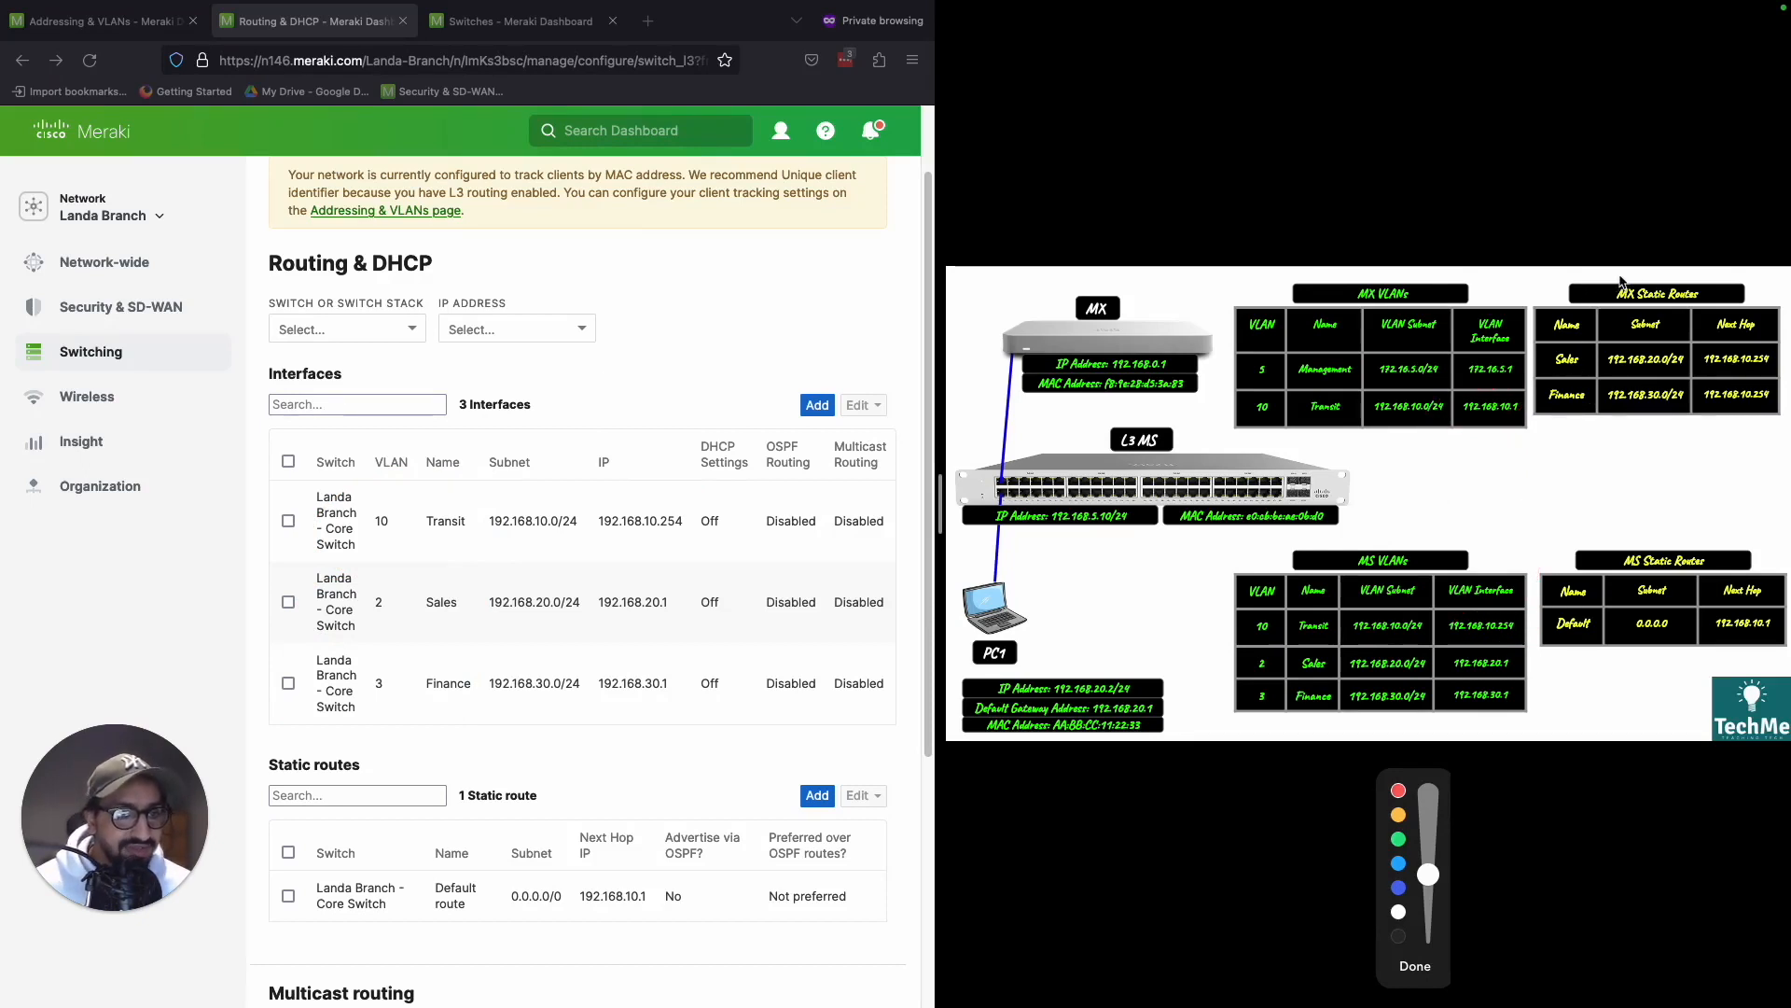
{"action": "left_click_drag", "start_coordinate": [1645, 273], "coordinate": [1577, 304]}
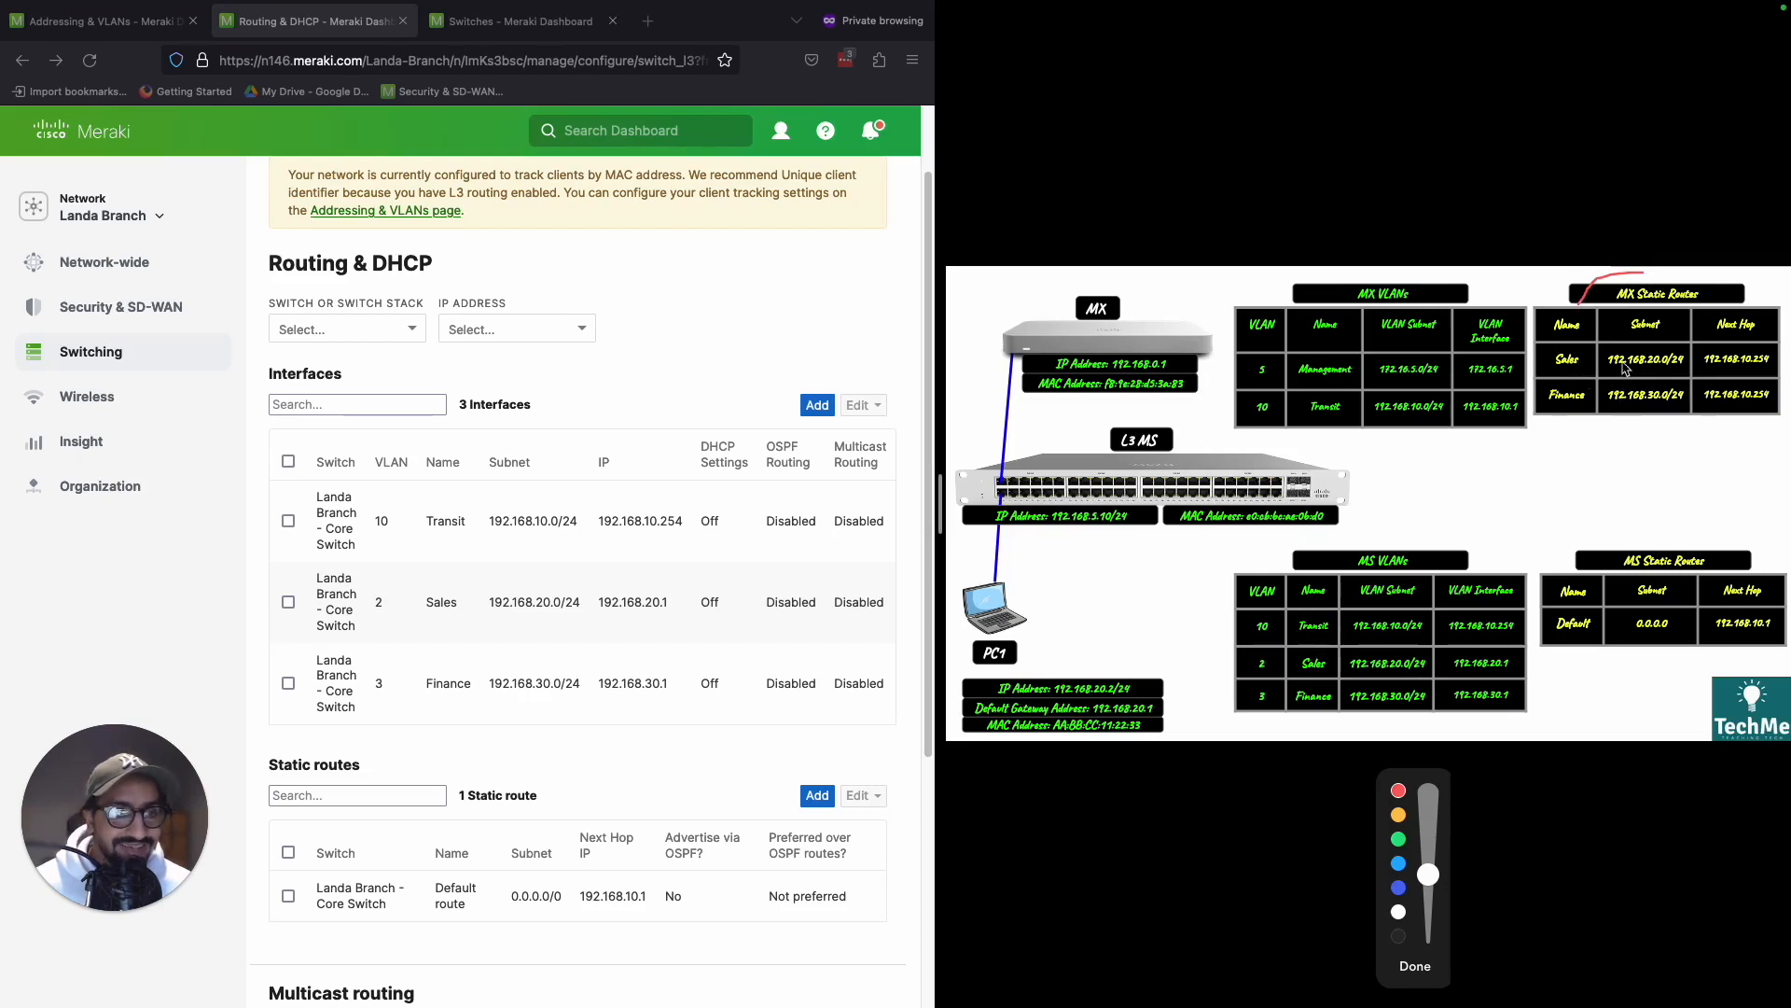
{"action": "mouse_move", "coordinate": [1586, 357]}
{"action": "left_mouse_down"}
{"action": "mouse_move", "coordinate": [1548, 350]}
{"action": "mouse_move", "coordinate": [1544, 382]}
{"action": "mouse_move", "coordinate": [1601, 366]}
{"action": "mouse_move", "coordinate": [1586, 347]}
{"action": "mouse_move", "coordinate": [1578, 382]}
{"action": "mouse_move", "coordinate": [1537, 401]}
{"action": "mouse_move", "coordinate": [1576, 417]}
{"action": "mouse_move", "coordinate": [1599, 401]}
{"action": "mouse_move", "coordinate": [1556, 385]}
{"action": "left_mouse_up"}
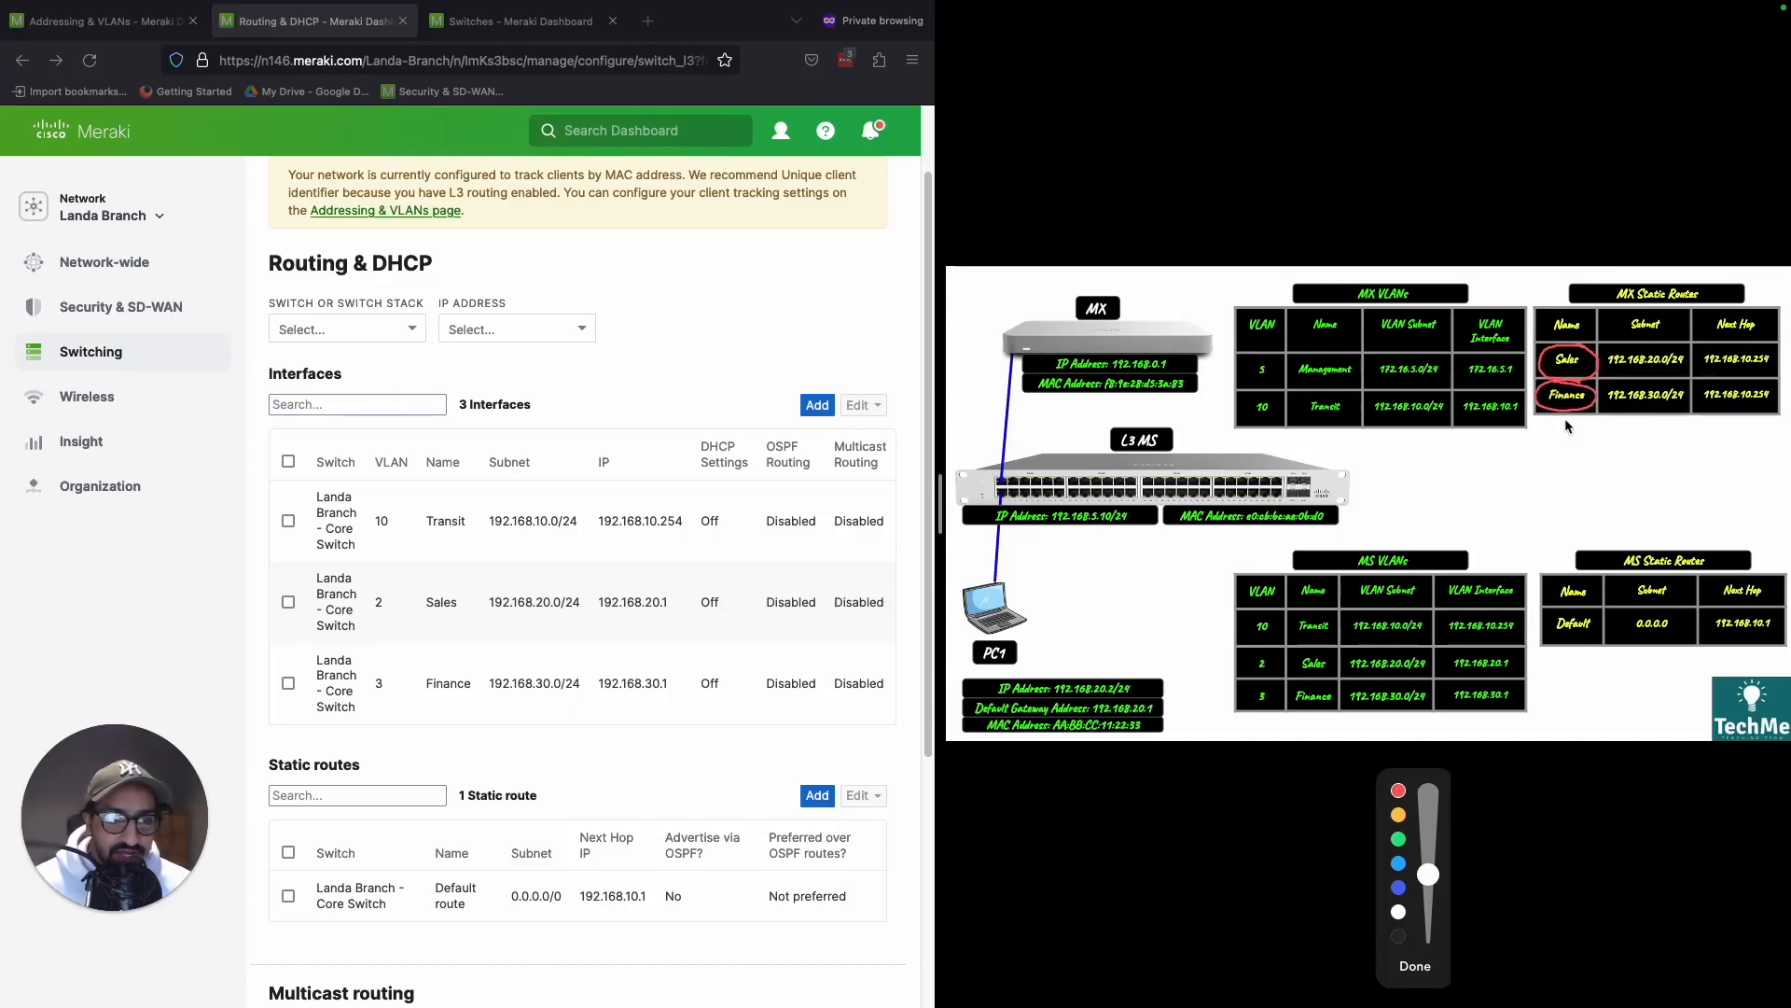
{"action": "mouse_move", "coordinate": [1452, 642]}
{"action": "left_mouse_down"}
{"action": "mouse_move", "coordinate": [1526, 625]}
{"action": "mouse_move", "coordinate": [1460, 610]}
{"action": "mouse_move", "coordinate": [1450, 644]}
{"action": "left_mouse_up"}
{"action": "left_click_drag", "start_coordinate": [1706, 406], "coordinate": [1770, 399]}
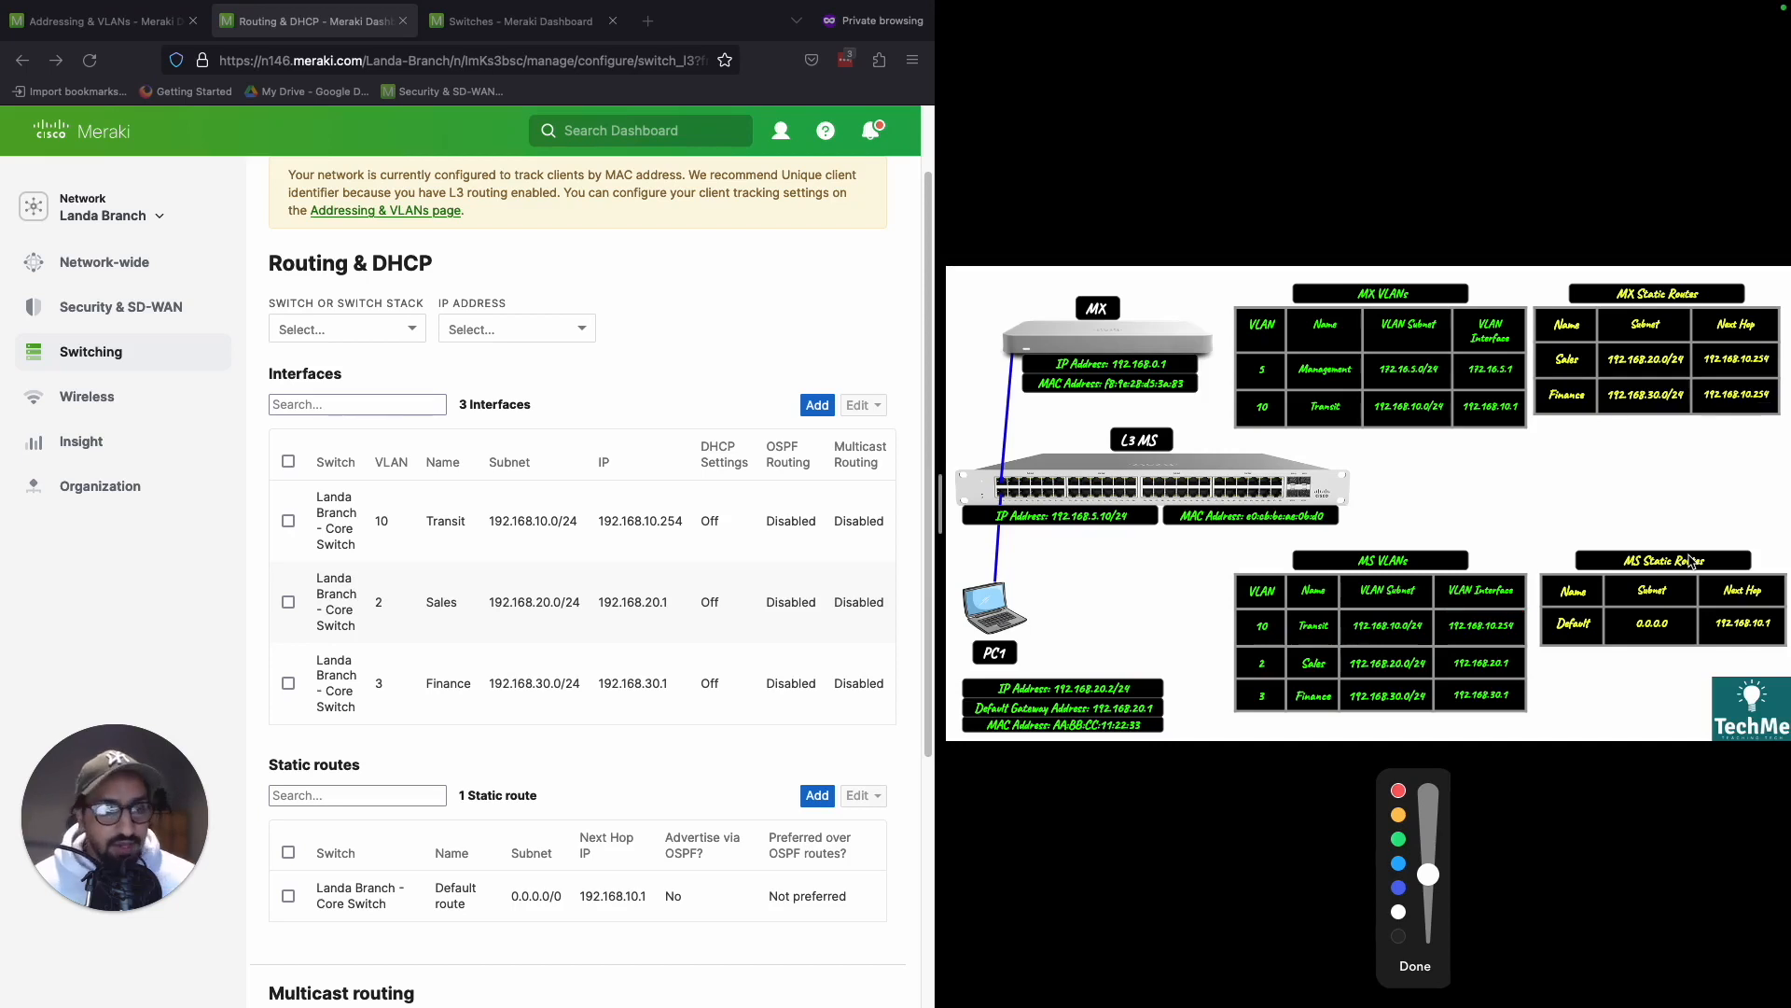
{"action": "key", "text": "Escape"}
{"action": "key", "text": "ctrl+shift+d"}
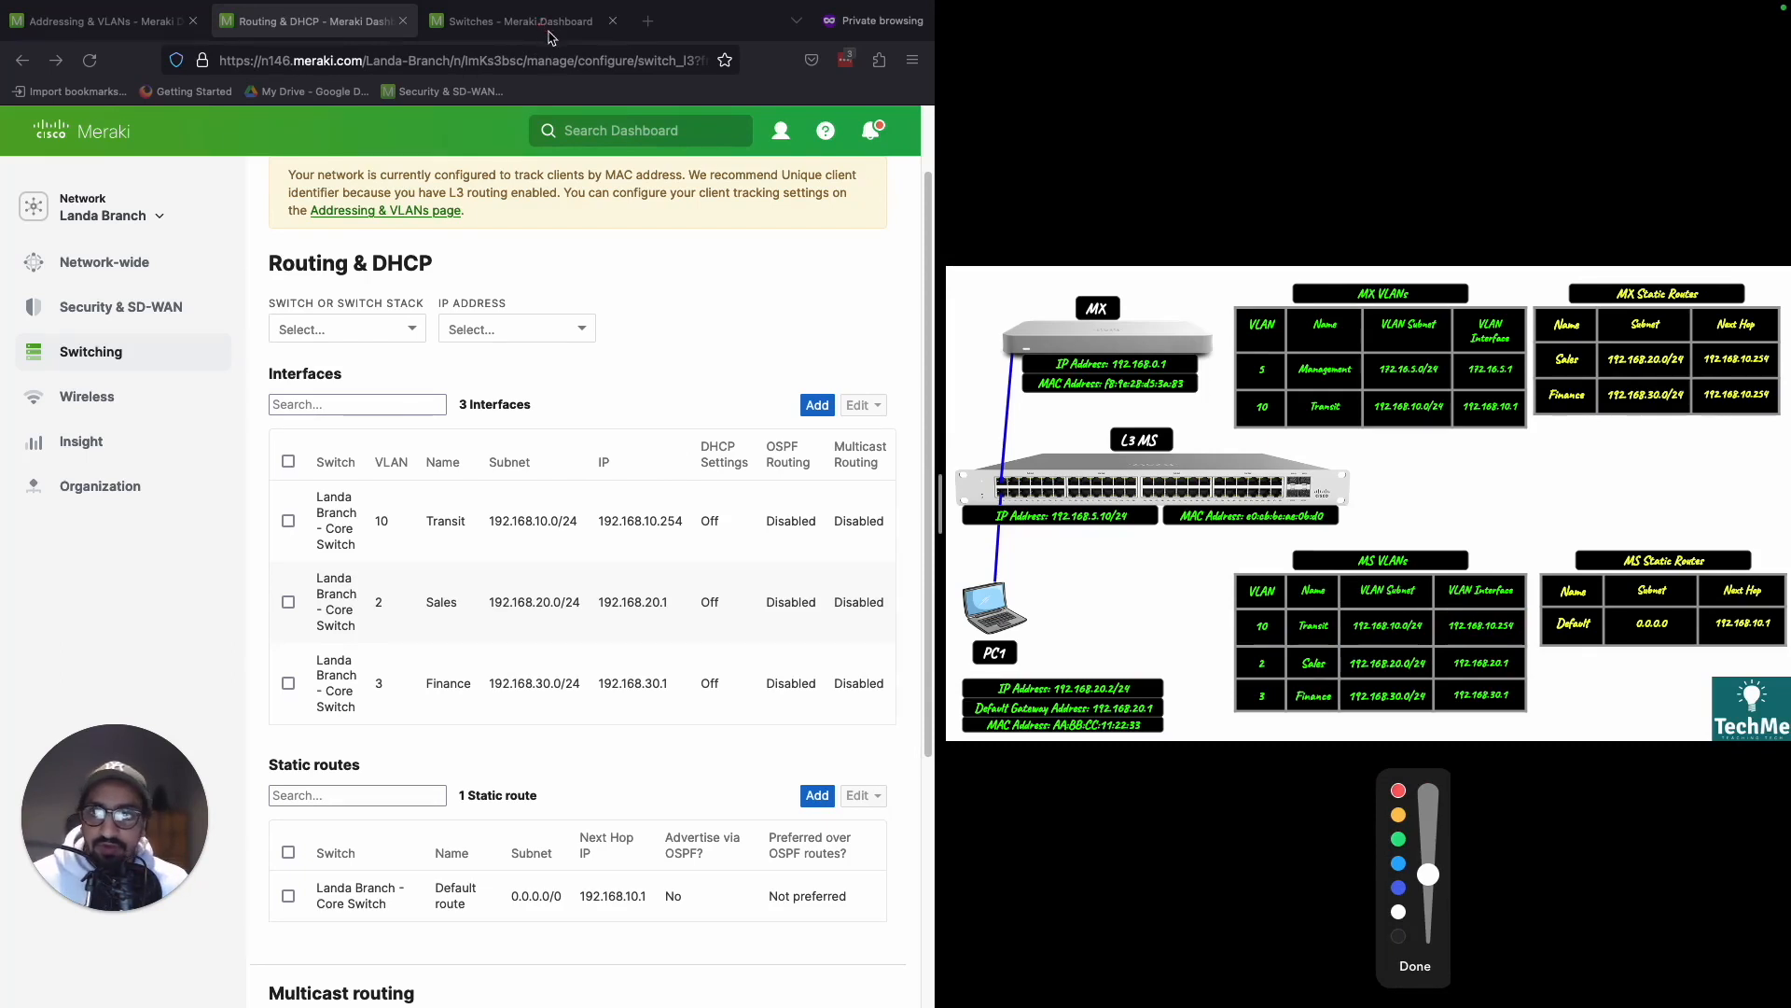
{"action": "key", "text": "ctrl+shift+d"}
- Reload the core switch's Tools page, ping 1.1.1.1 from source interface 192.168.20.1, and check the loss rate
{"action": "left_click", "coordinate": [511, 21]}
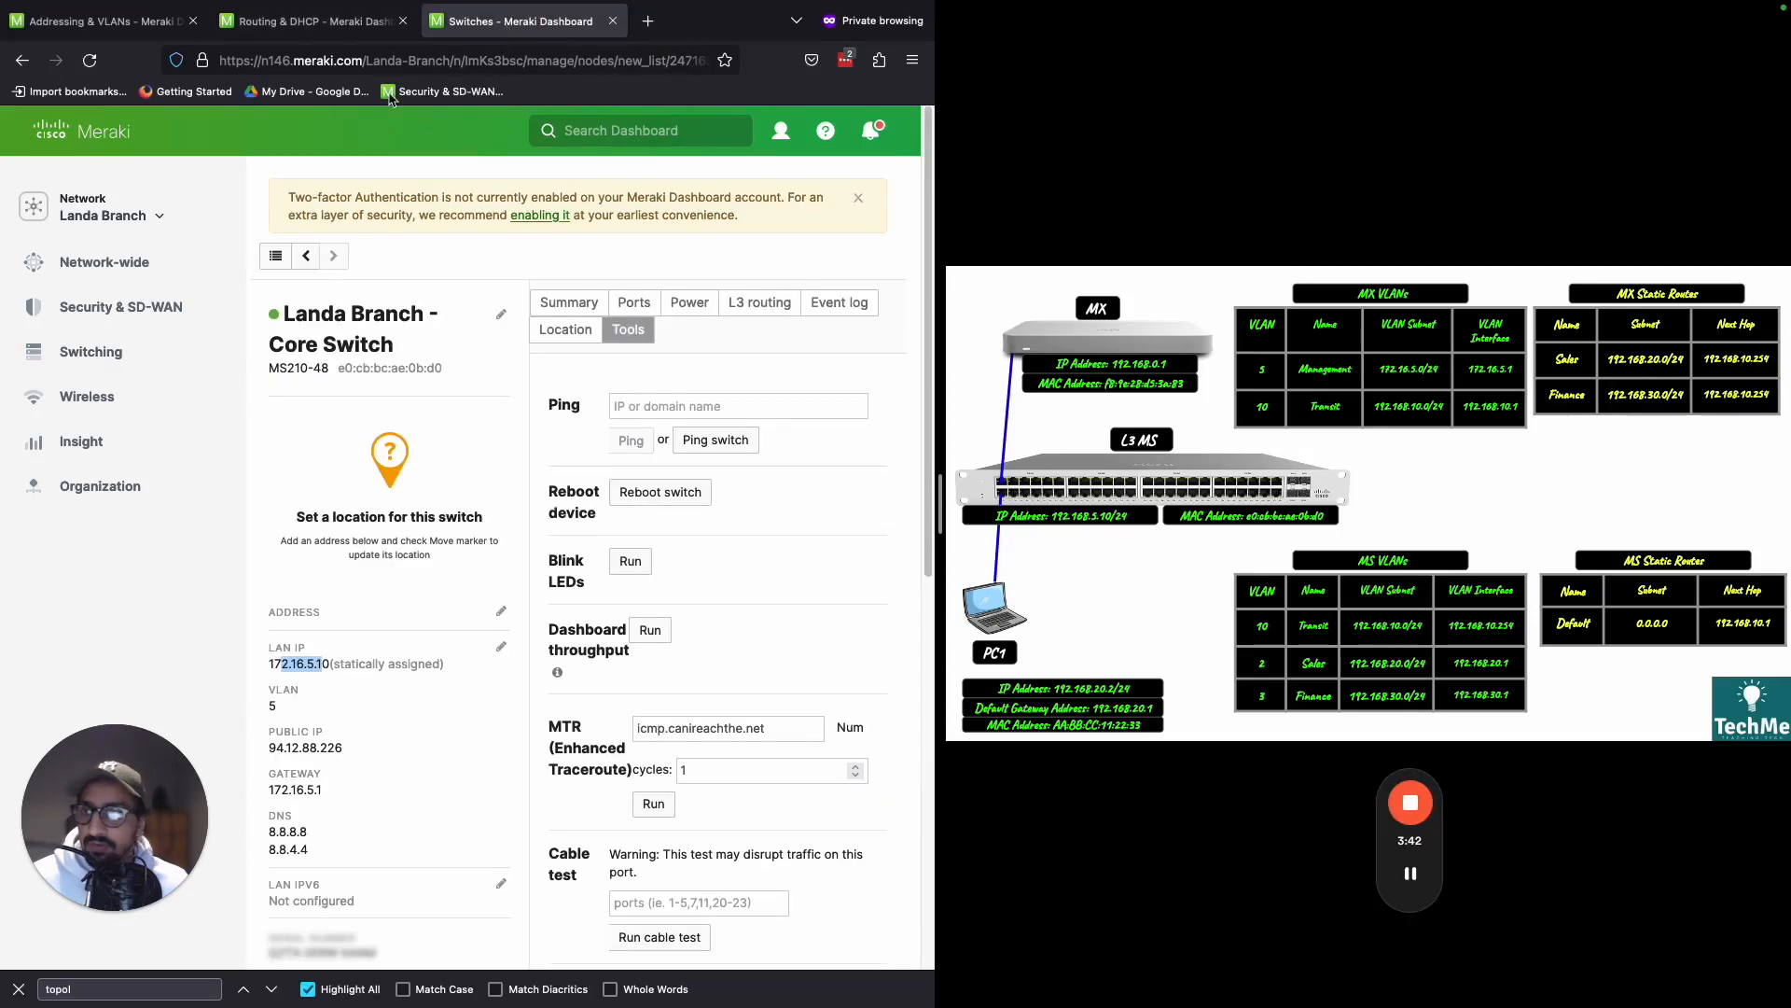
{"action": "left_click", "coordinate": [91, 62]}
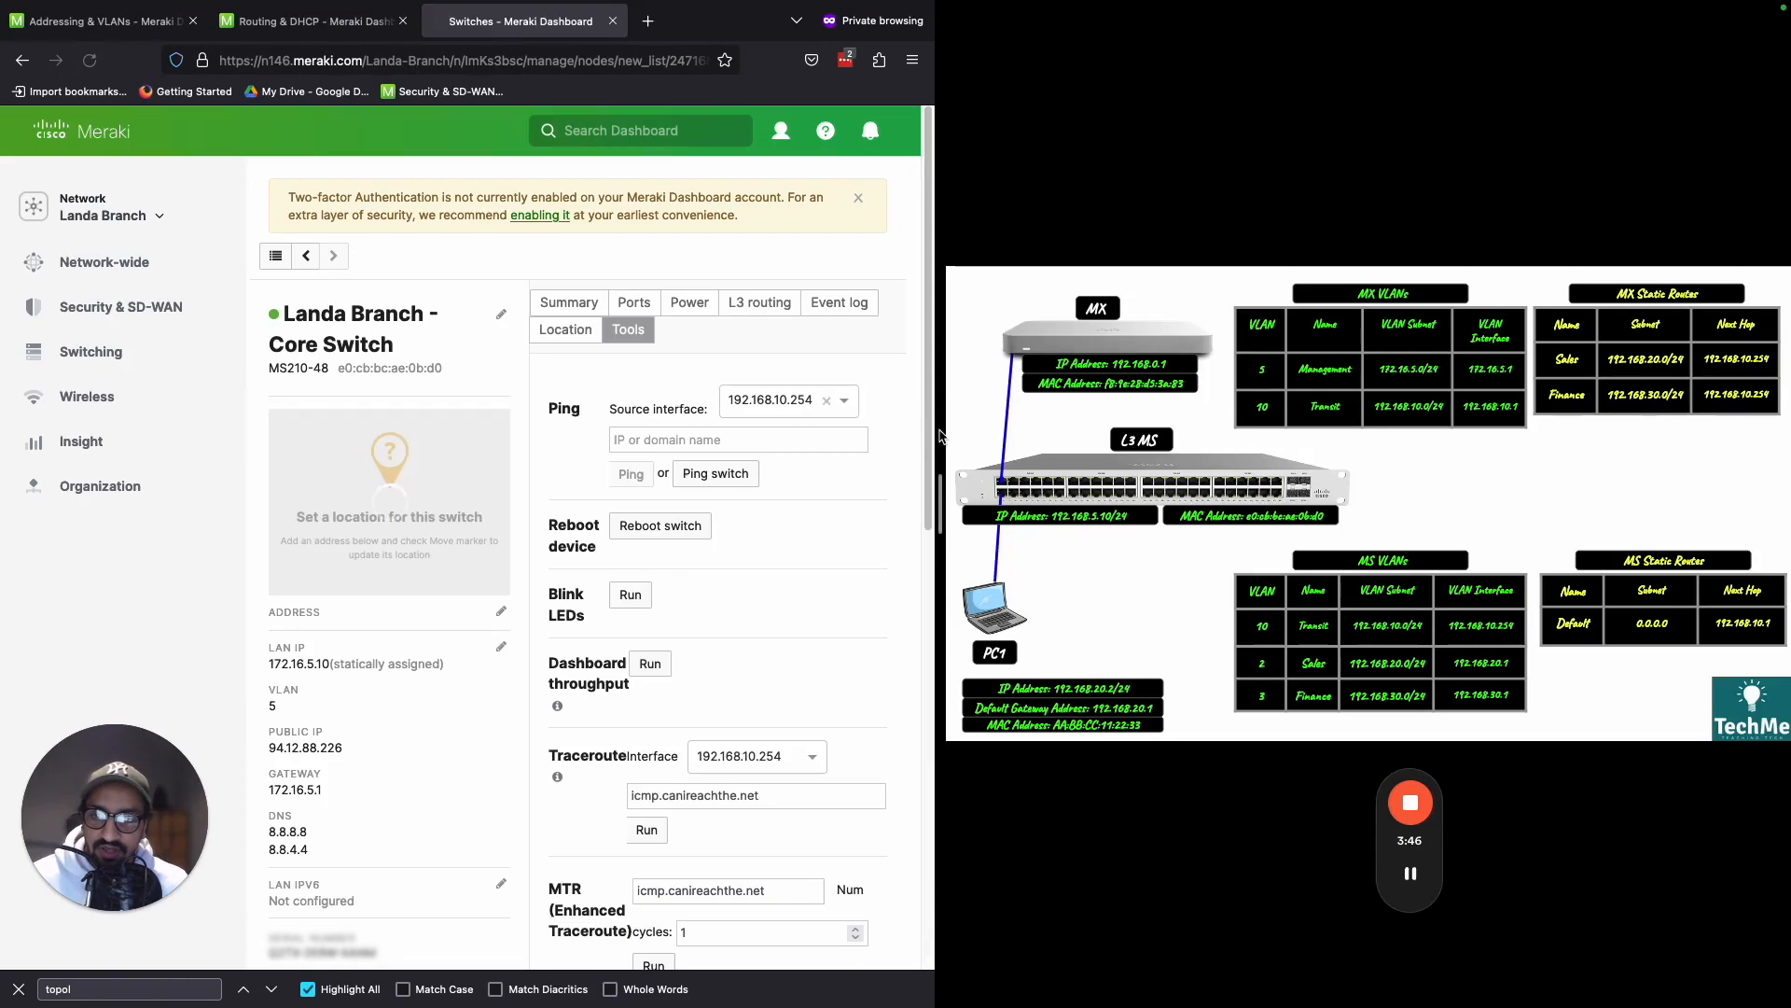
{"action": "left_click", "coordinate": [843, 407]}
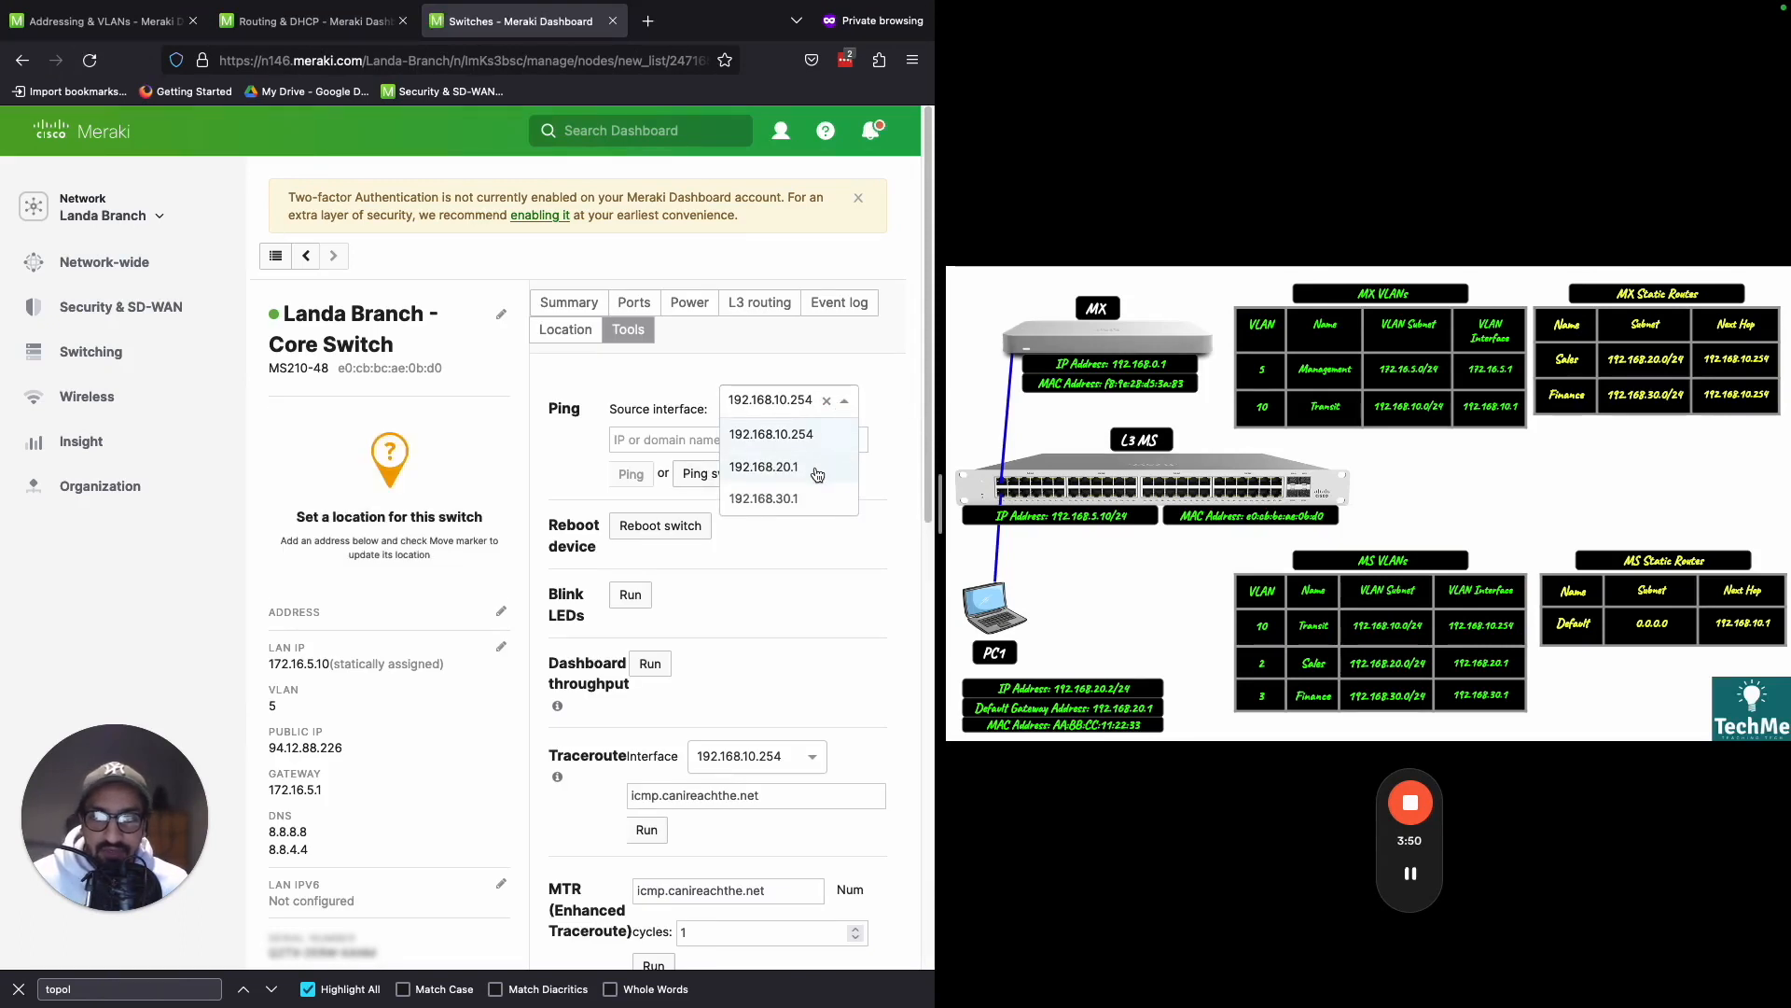
{"action": "left_click", "coordinate": [816, 469]}
{"action": "left_click", "coordinate": [823, 446]}
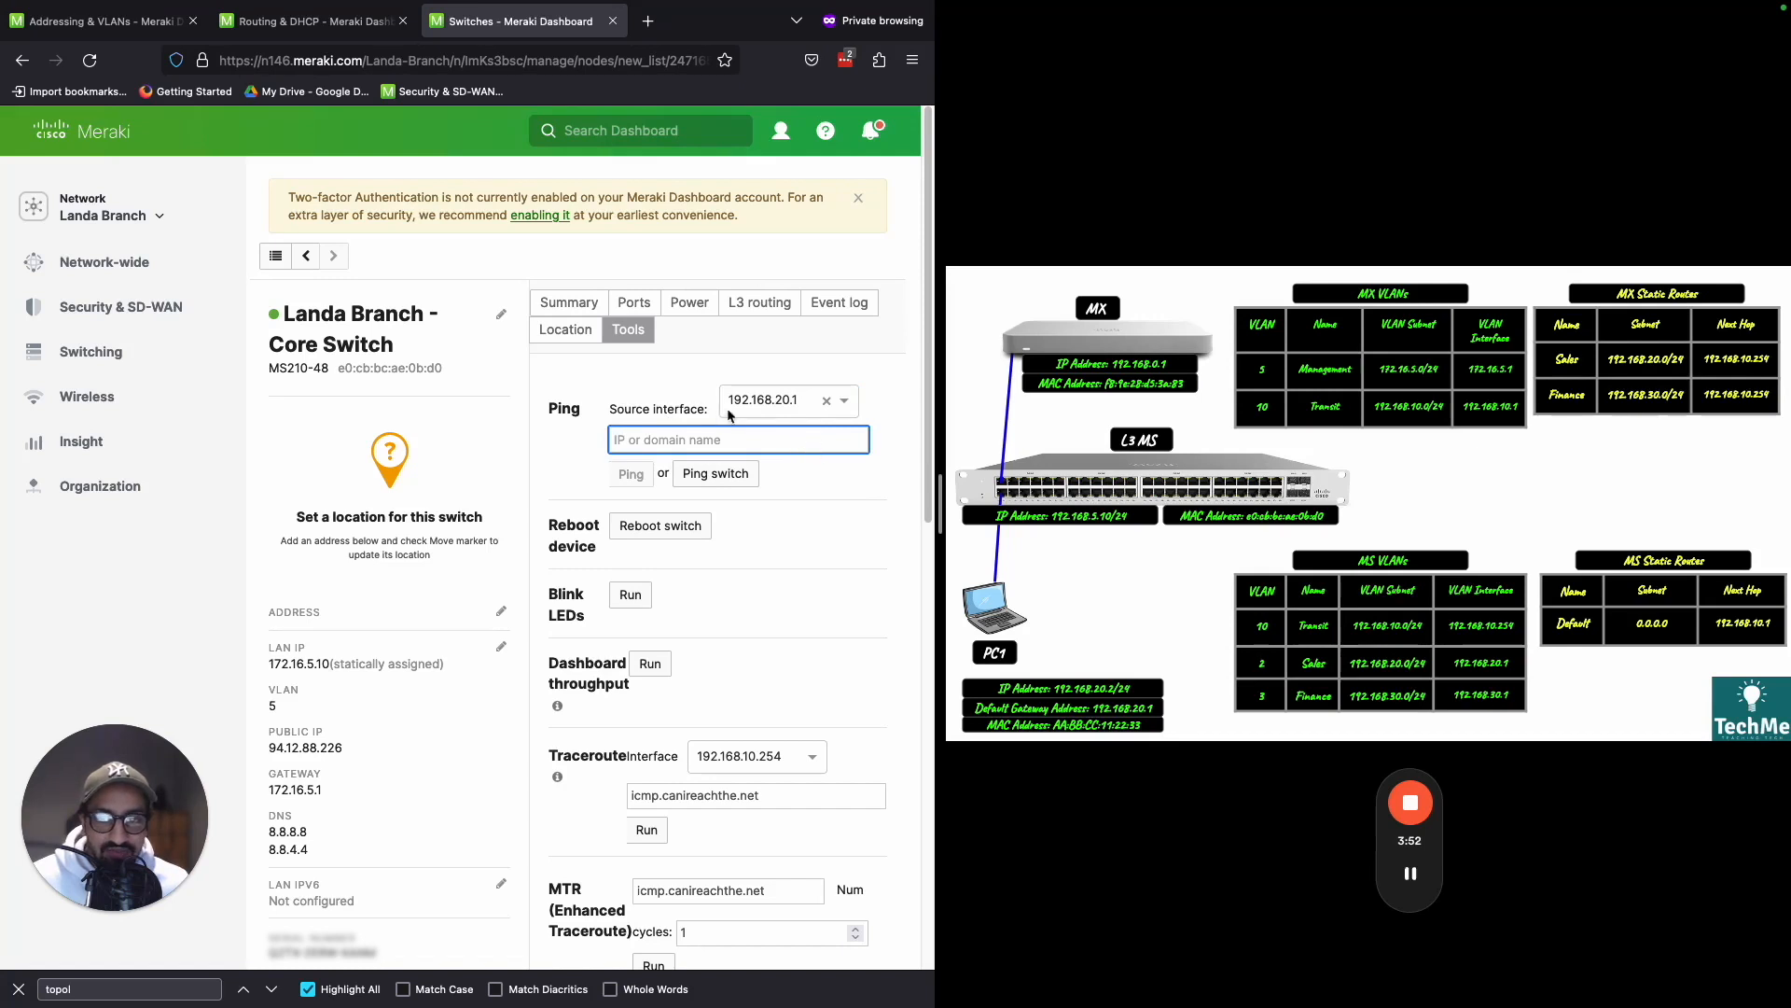
{"action": "type", "text": "1"}
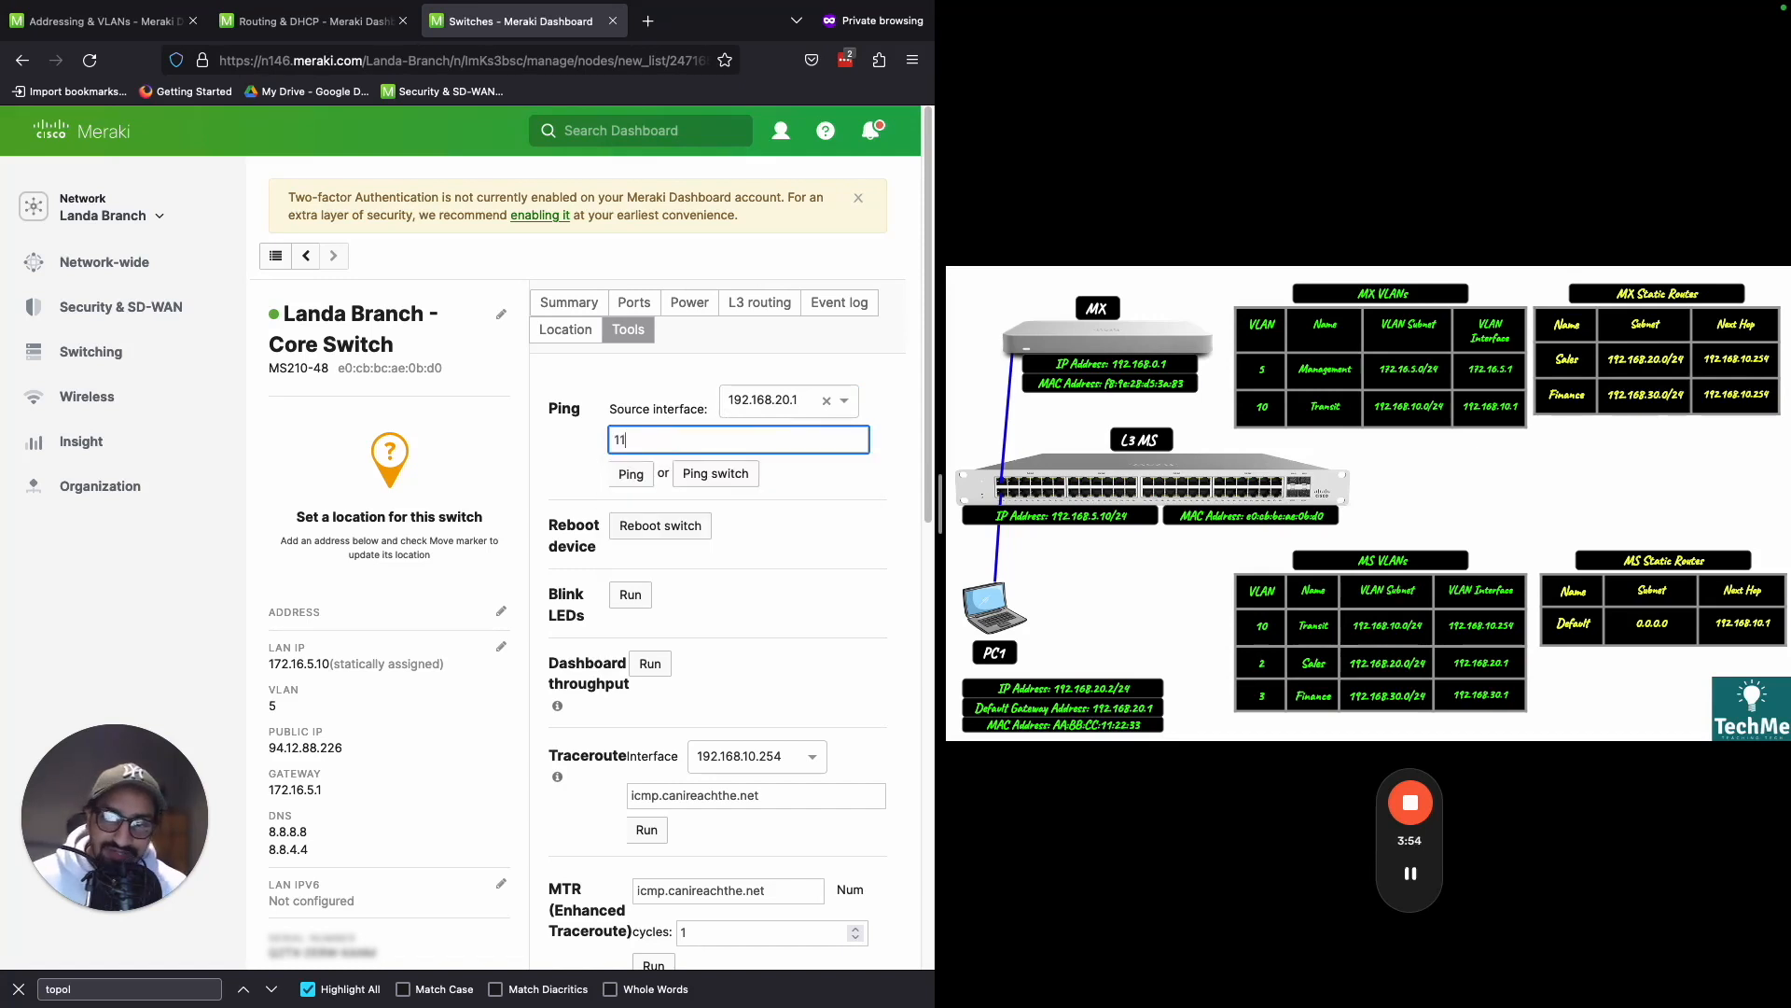
{"action": "type", "text": ".1."}
{"action": "key", "text": "BackSpace"}
{"action": "key", "text": "BackSpace"}
{"action": "type", "text": ".1.1.1"}
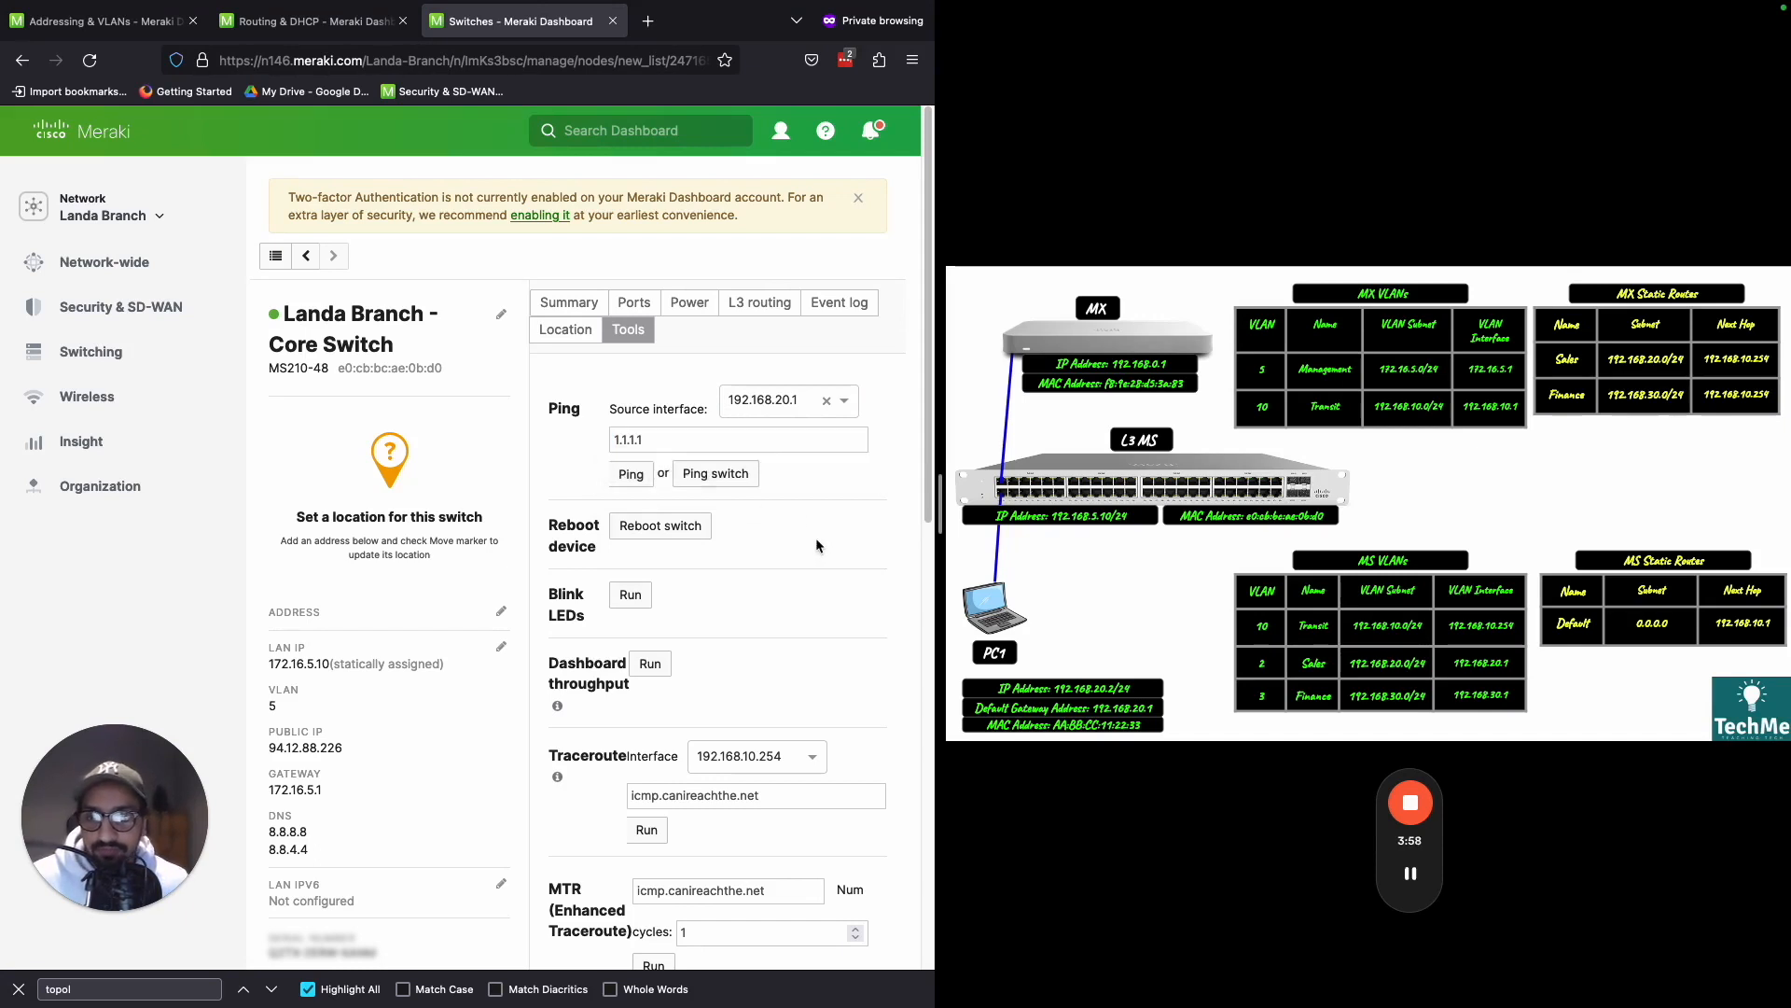
{"action": "left_click", "coordinate": [630, 474]}
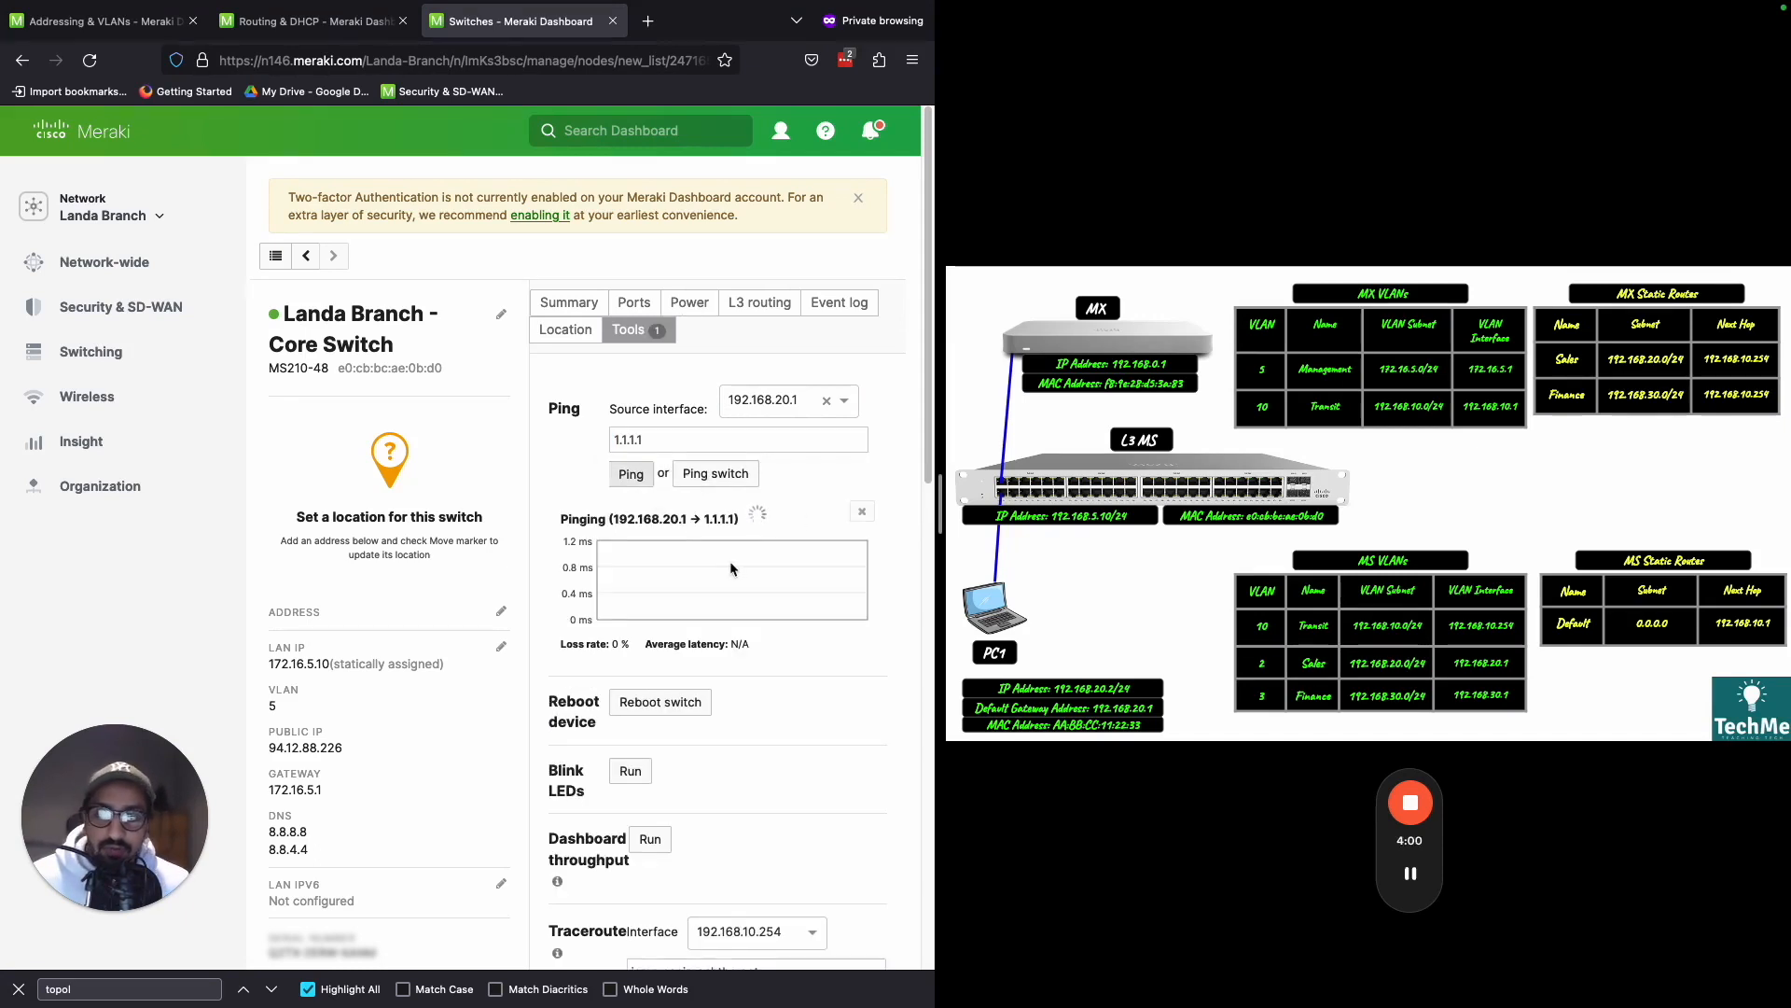
{"action": "double_click", "coordinate": [712, 644]}
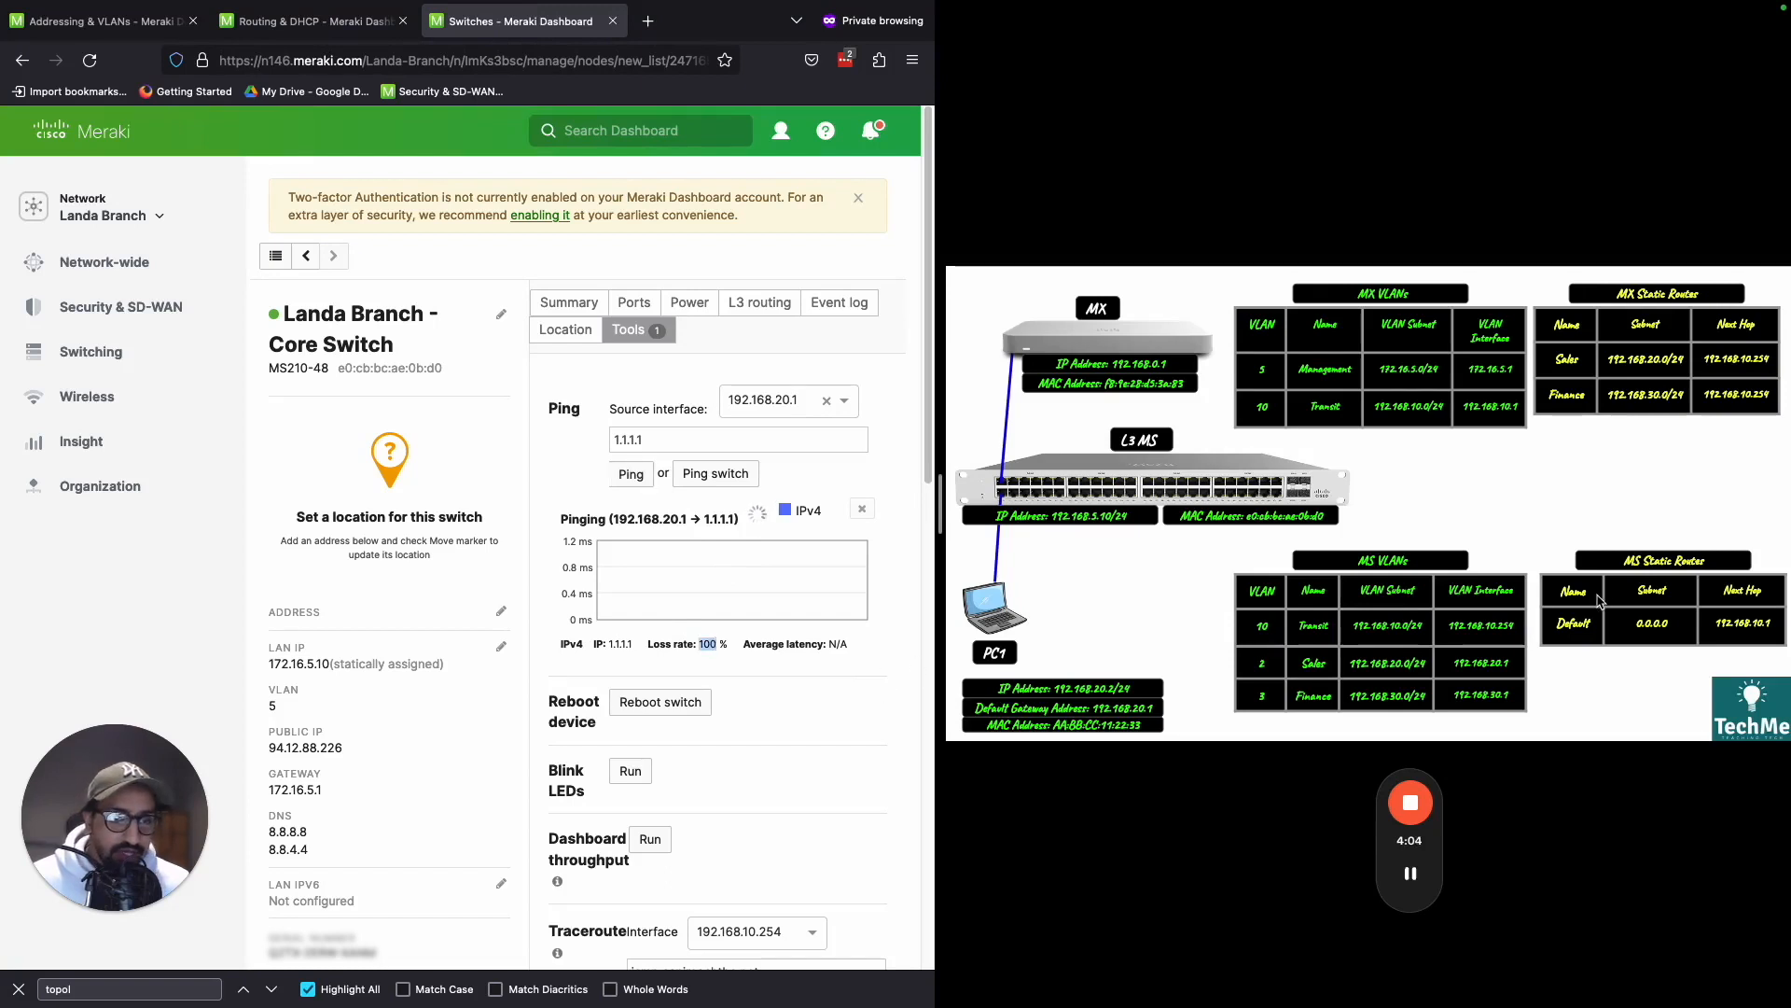
- Trace the path between the MS and MX Transit interfaces in the diagram and check the MX Sales route's next hop
{"action": "key", "text": "ctrl+shift+d"}
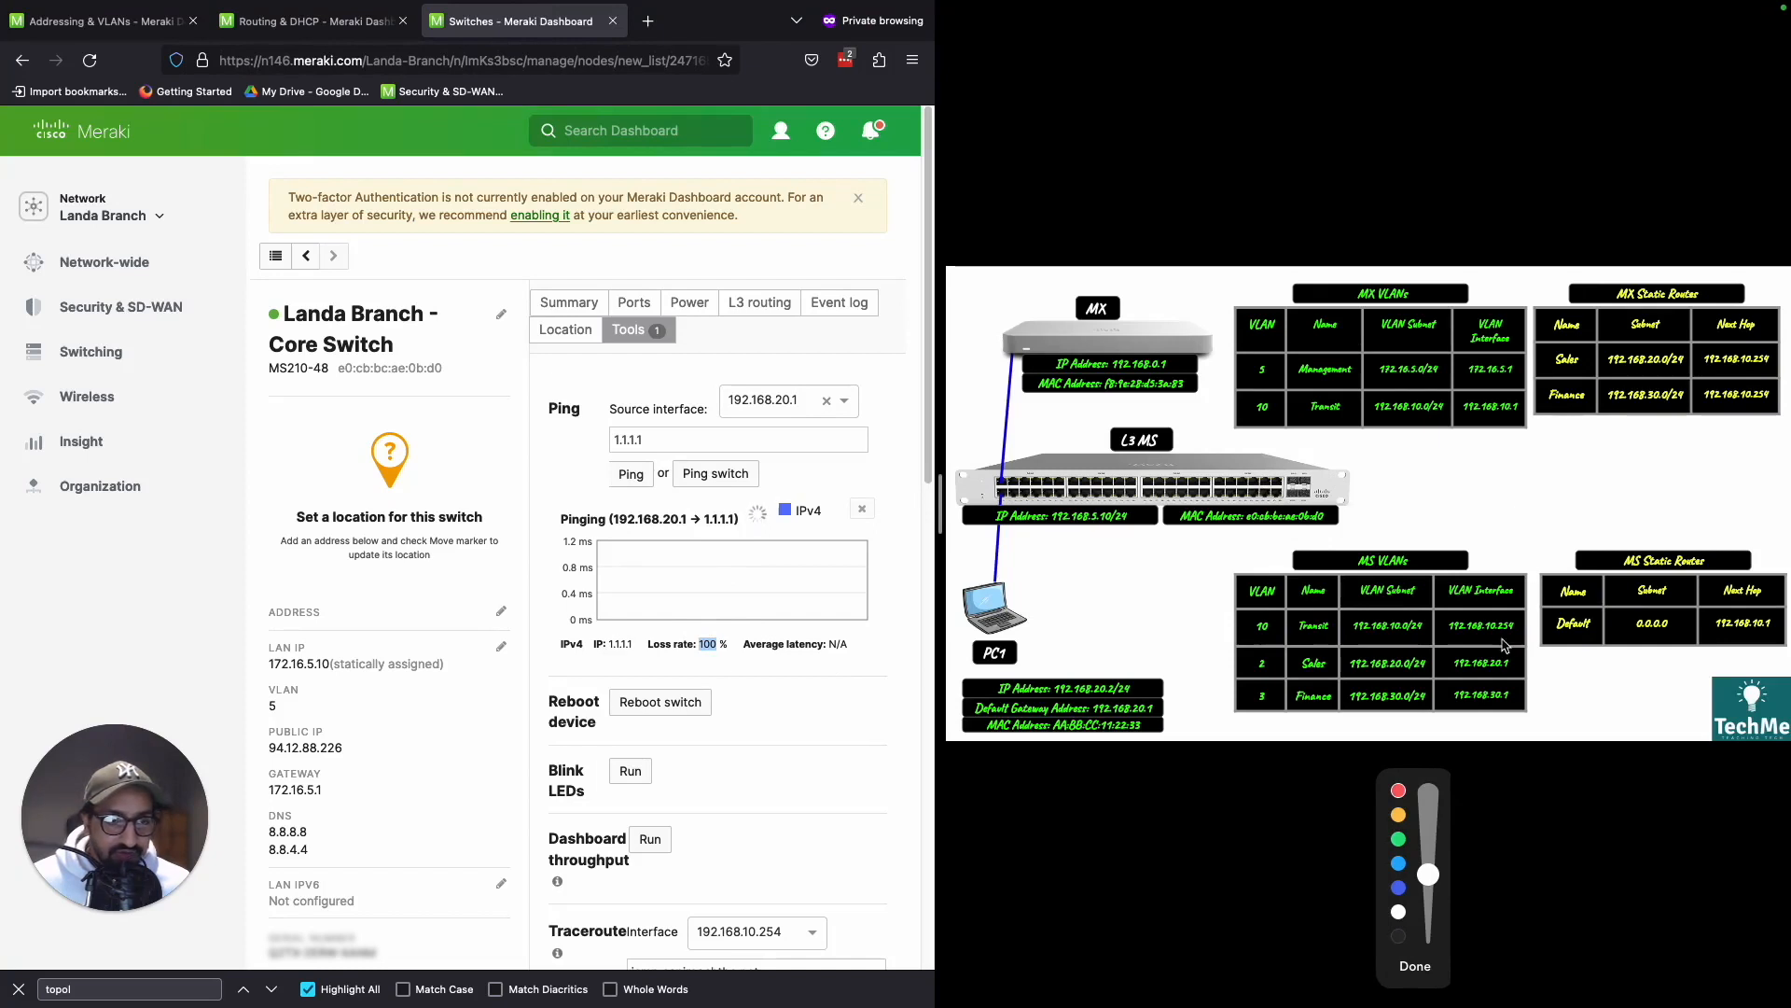
{"action": "mouse_move", "coordinate": [1521, 630]}
{"action": "left_mouse_down"}
{"action": "mouse_move", "coordinate": [1540, 485]}
{"action": "mouse_move", "coordinate": [1512, 426]}
{"action": "mouse_move", "coordinate": [1530, 431]}
{"action": "mouse_move", "coordinate": [1518, 224]}
{"action": "mouse_move", "coordinate": [1535, 245]}
{"action": "left_mouse_up"}
{"action": "mouse_move", "coordinate": [1467, 196]}
{"action": "left_mouse_down"}
{"action": "mouse_move", "coordinate": [1460, 220]}
{"action": "mouse_move", "coordinate": [1433, 184]}
{"action": "mouse_move", "coordinate": [1532, 313]}
{"action": "mouse_move", "coordinate": [1511, 400]}
{"action": "left_mouse_up"}
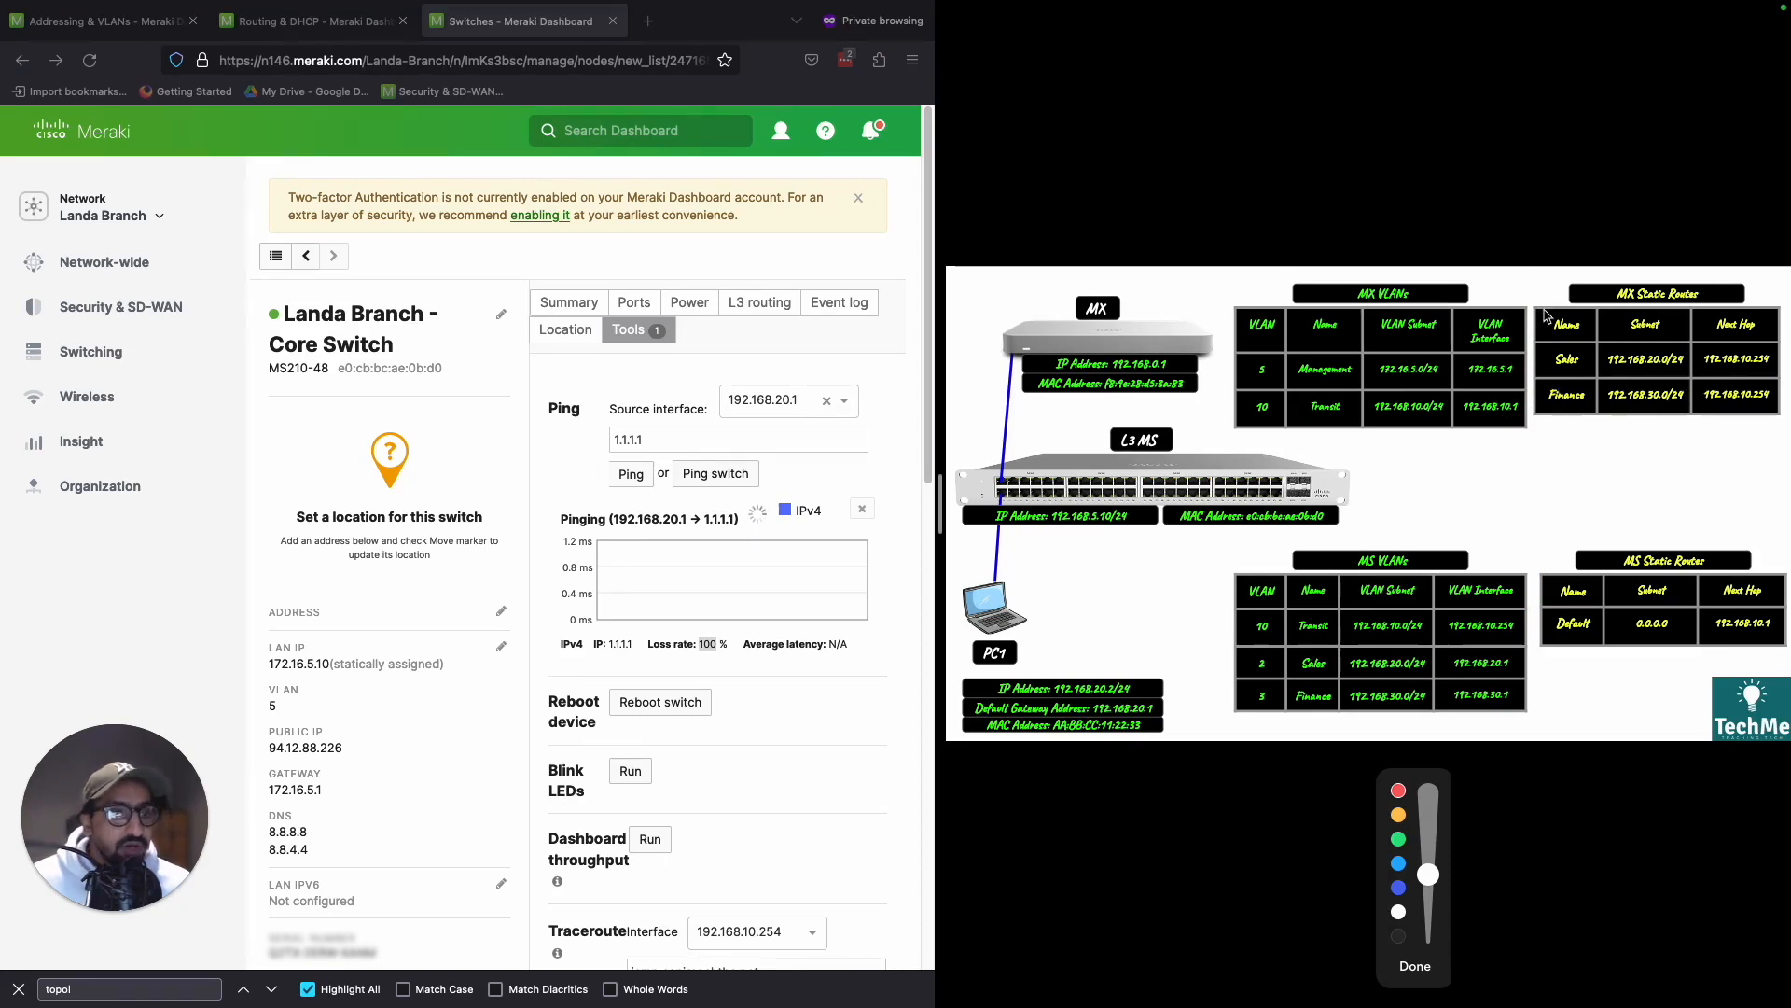
{"action": "mouse_move", "coordinate": [1539, 311]}
{"action": "left_mouse_down"}
{"action": "mouse_move", "coordinate": [1544, 418]}
{"action": "mouse_move", "coordinate": [1783, 415]}
{"action": "mouse_move", "coordinate": [1784, 313]}
{"action": "mouse_move", "coordinate": [1573, 304]}
{"action": "mouse_move", "coordinate": [1558, 377]}
{"action": "mouse_move", "coordinate": [1564, 347]}
{"action": "left_mouse_up"}
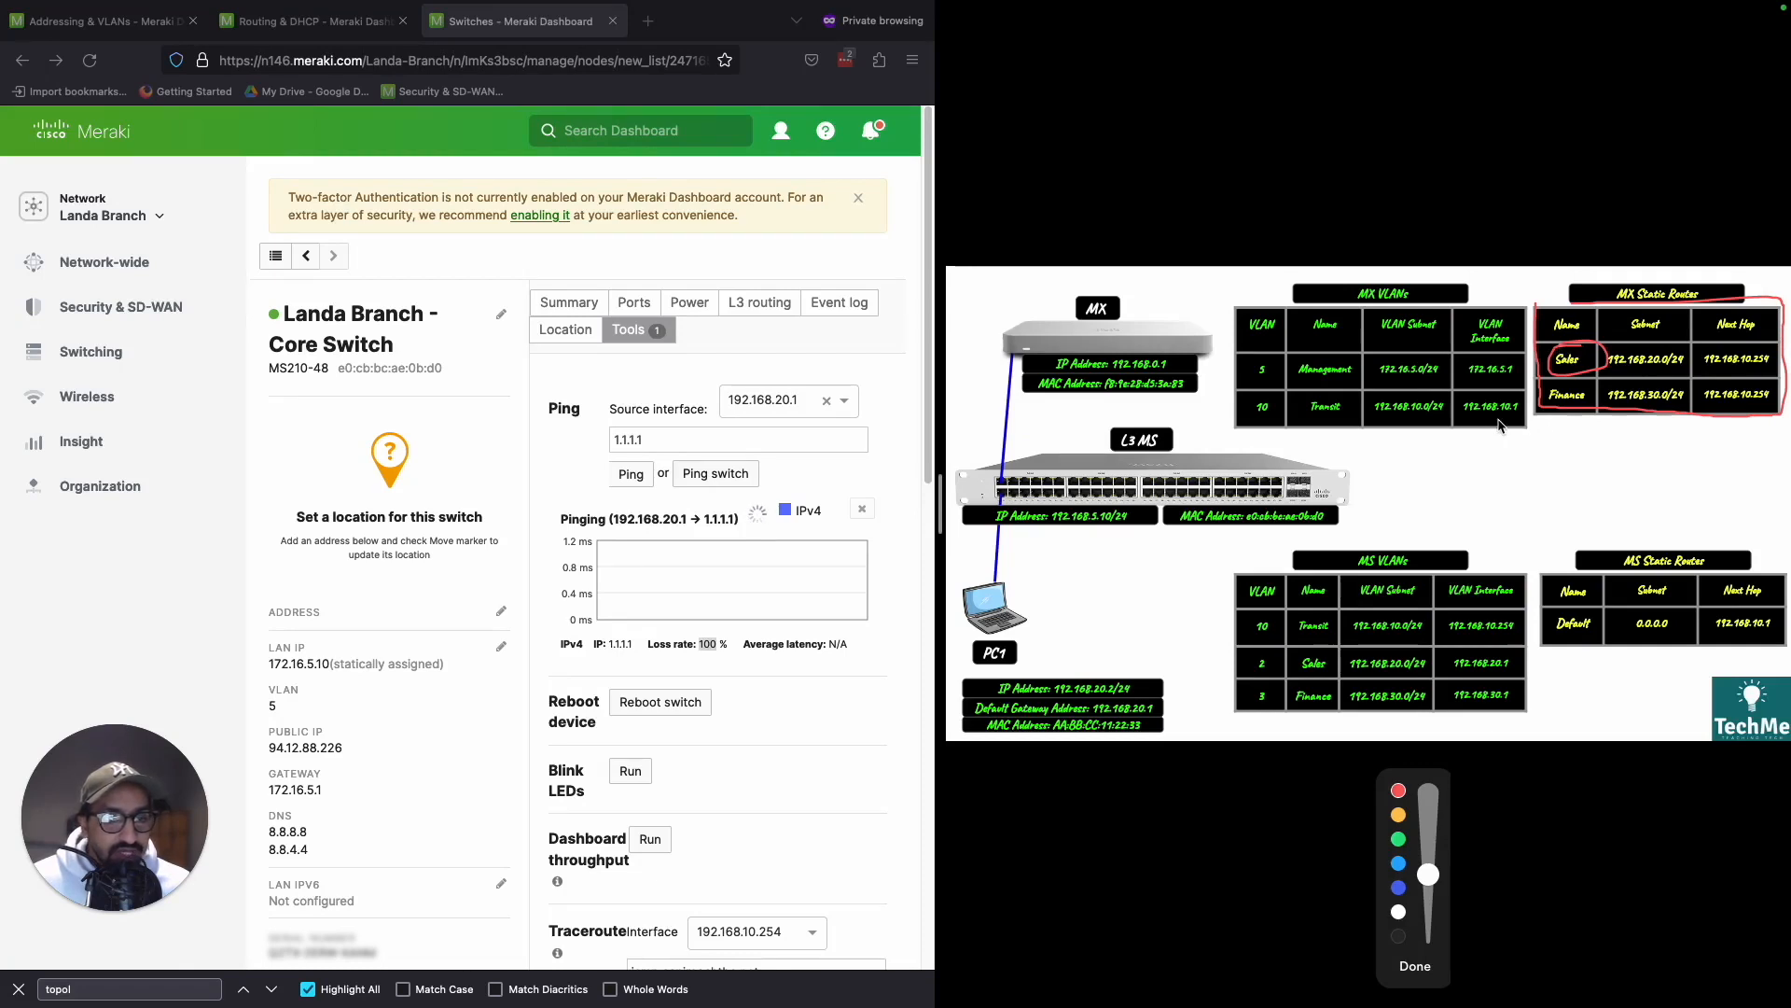
{"action": "left_click_drag", "start_coordinate": [1707, 371], "coordinate": [1770, 370]}
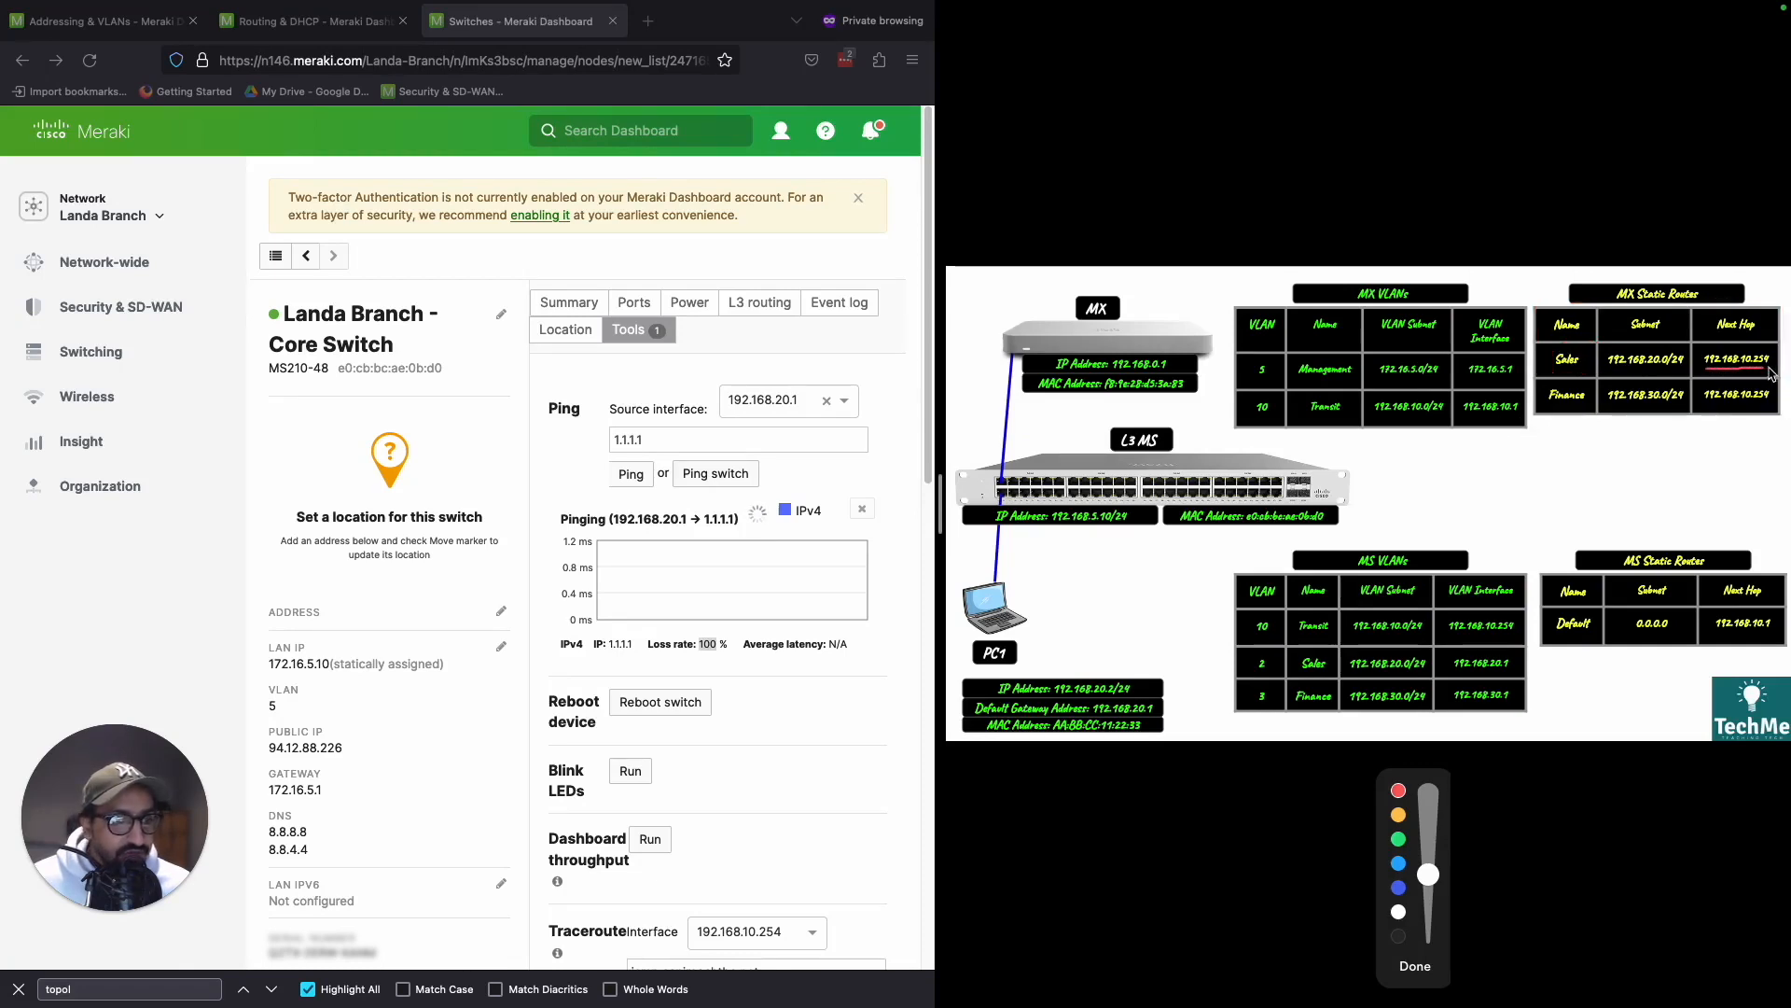
- Check the MS Transit interface in the diagram against the MX Sales route's next hop and clear the annotations
{"action": "mouse_move", "coordinate": [1446, 638]}
{"action": "left_mouse_down"}
{"action": "mouse_move", "coordinate": [1516, 610]}
{"action": "mouse_move", "coordinate": [1449, 627]}
{"action": "mouse_move", "coordinate": [1454, 650]}
{"action": "mouse_move", "coordinate": [1461, 638]}
{"action": "left_mouse_up"}
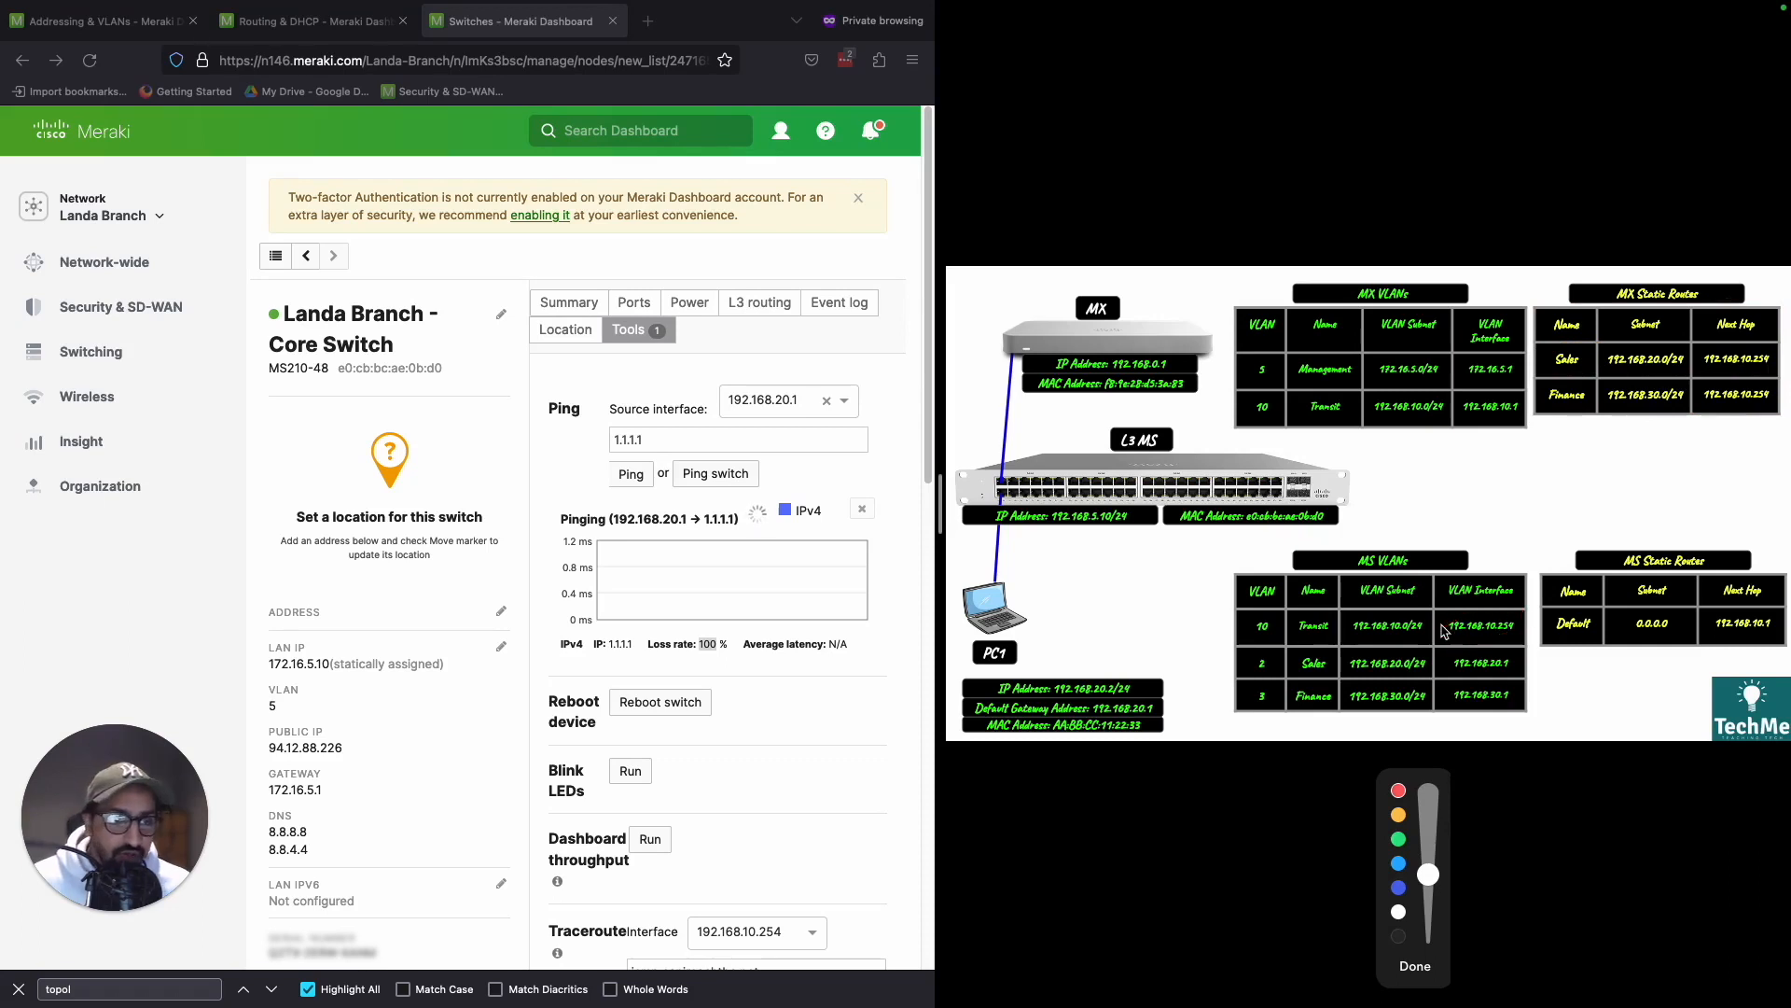
{"action": "left_click", "coordinate": [1416, 966]}
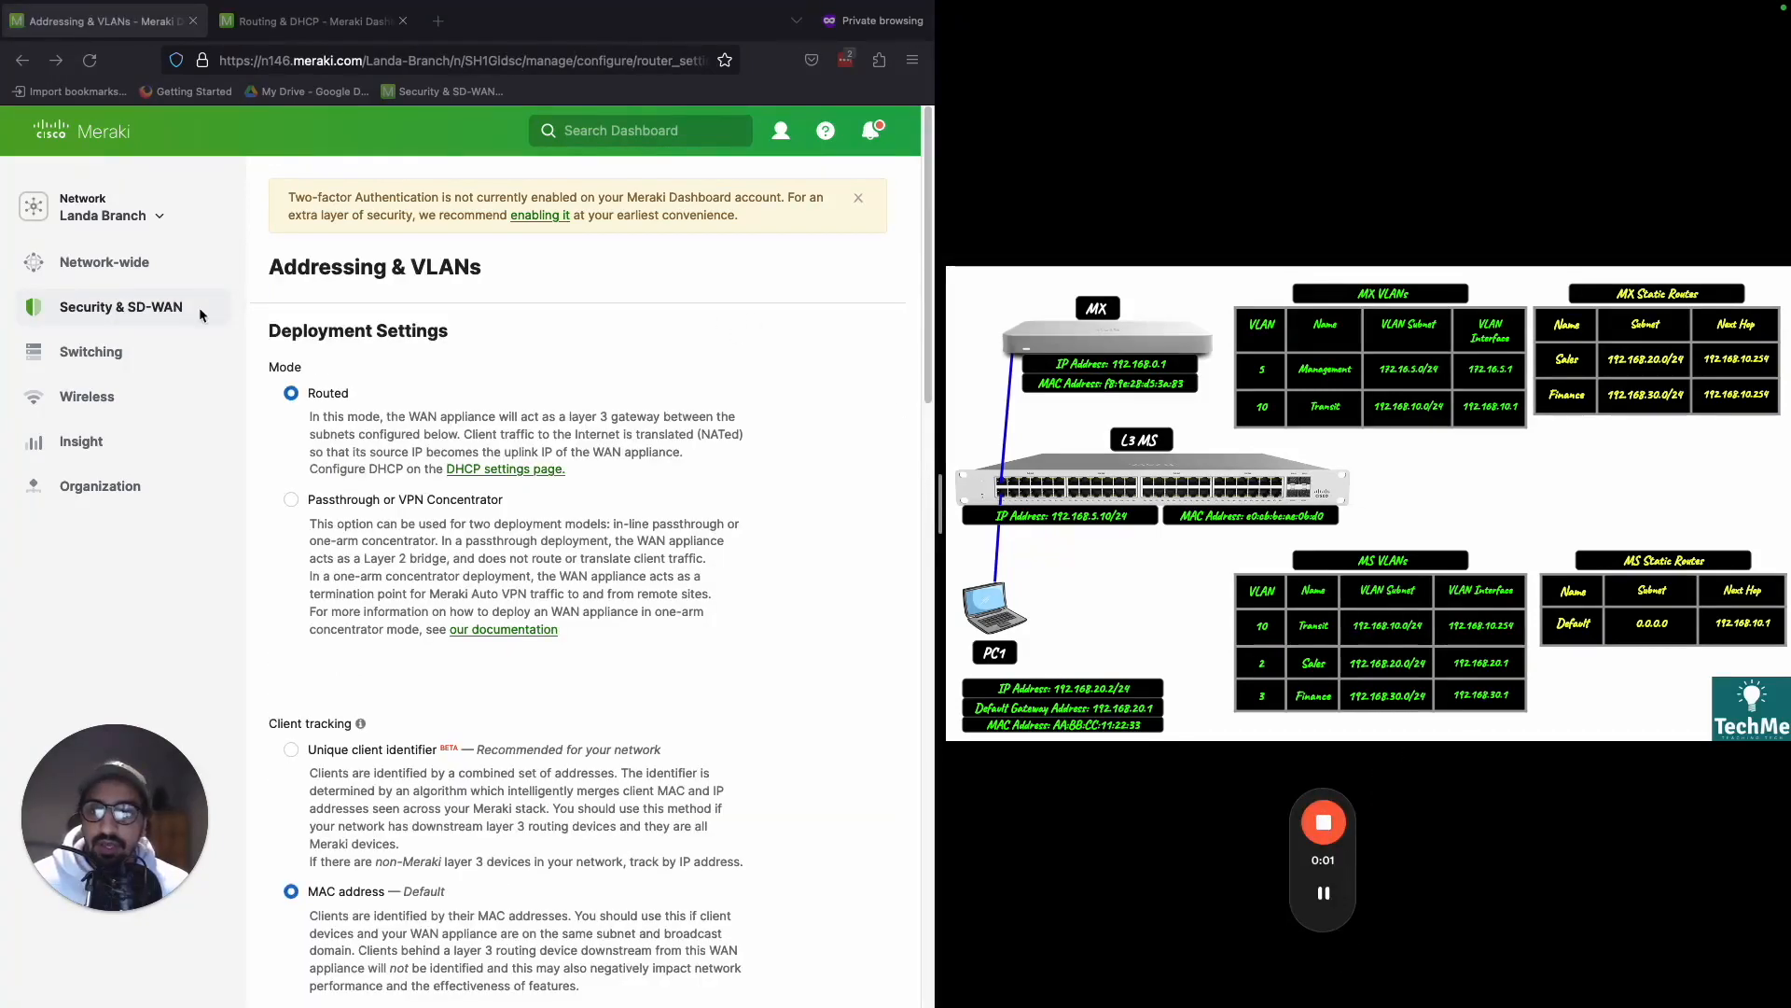
- Locate the static routes section of the MX Addressing & VLANs page, passing the subnets and per-port VLAN settings
{"action": "mouse_move", "coordinate": [159, 317]}
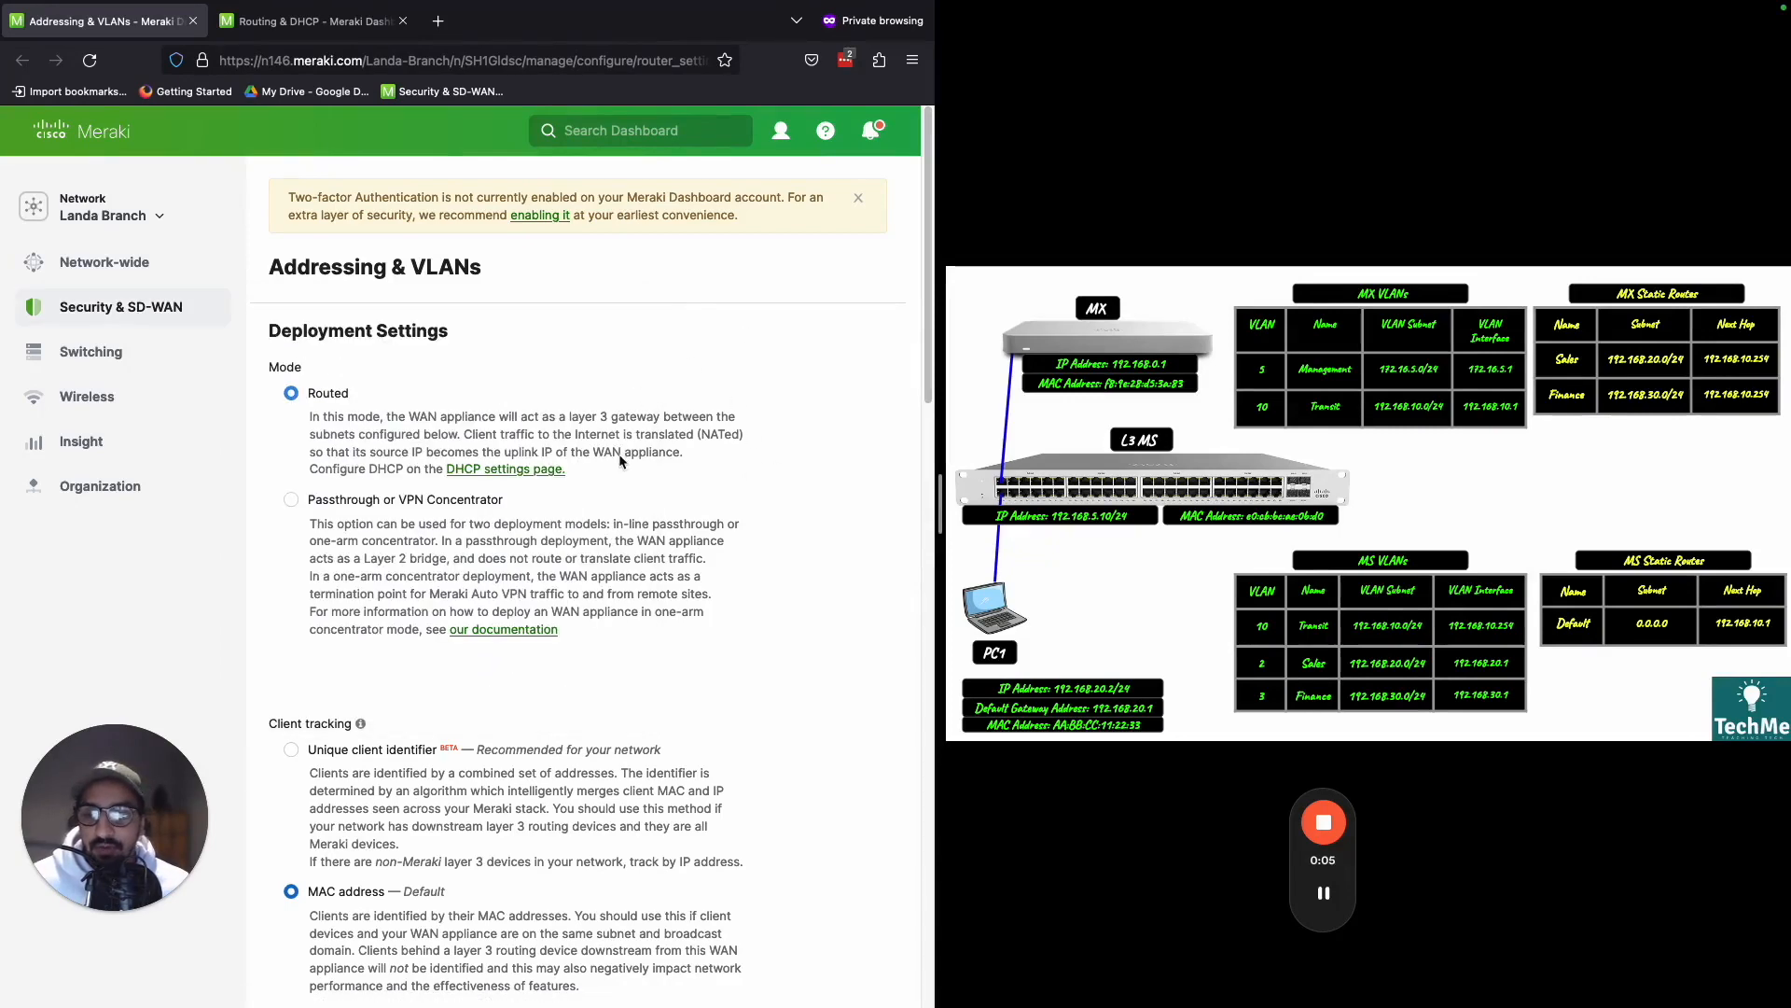
{"action": "scroll", "coordinate": [617, 467], "scroll_direction": "down", "scroll_amount": 3}
{"action": "scroll", "coordinate": [618, 476], "scroll_direction": "down", "scroll_amount": 10}
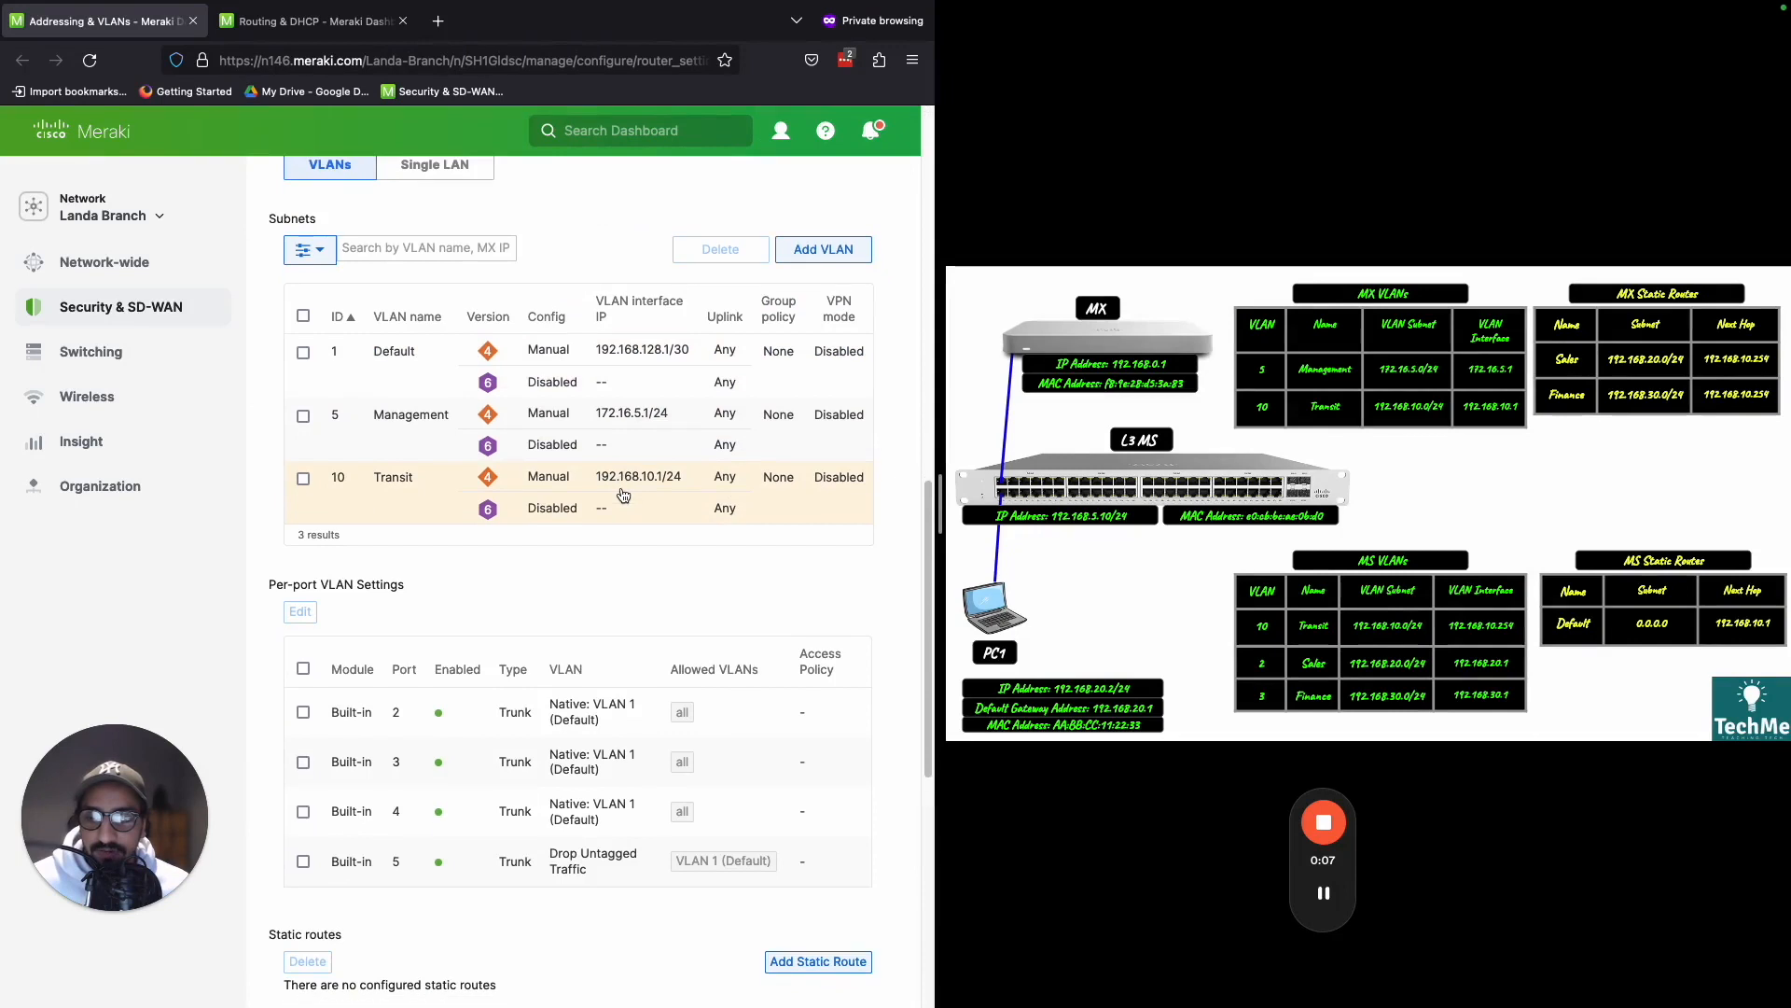
{"action": "scroll", "coordinate": [624, 495], "scroll_direction": "down", "scroll_amount": 4}
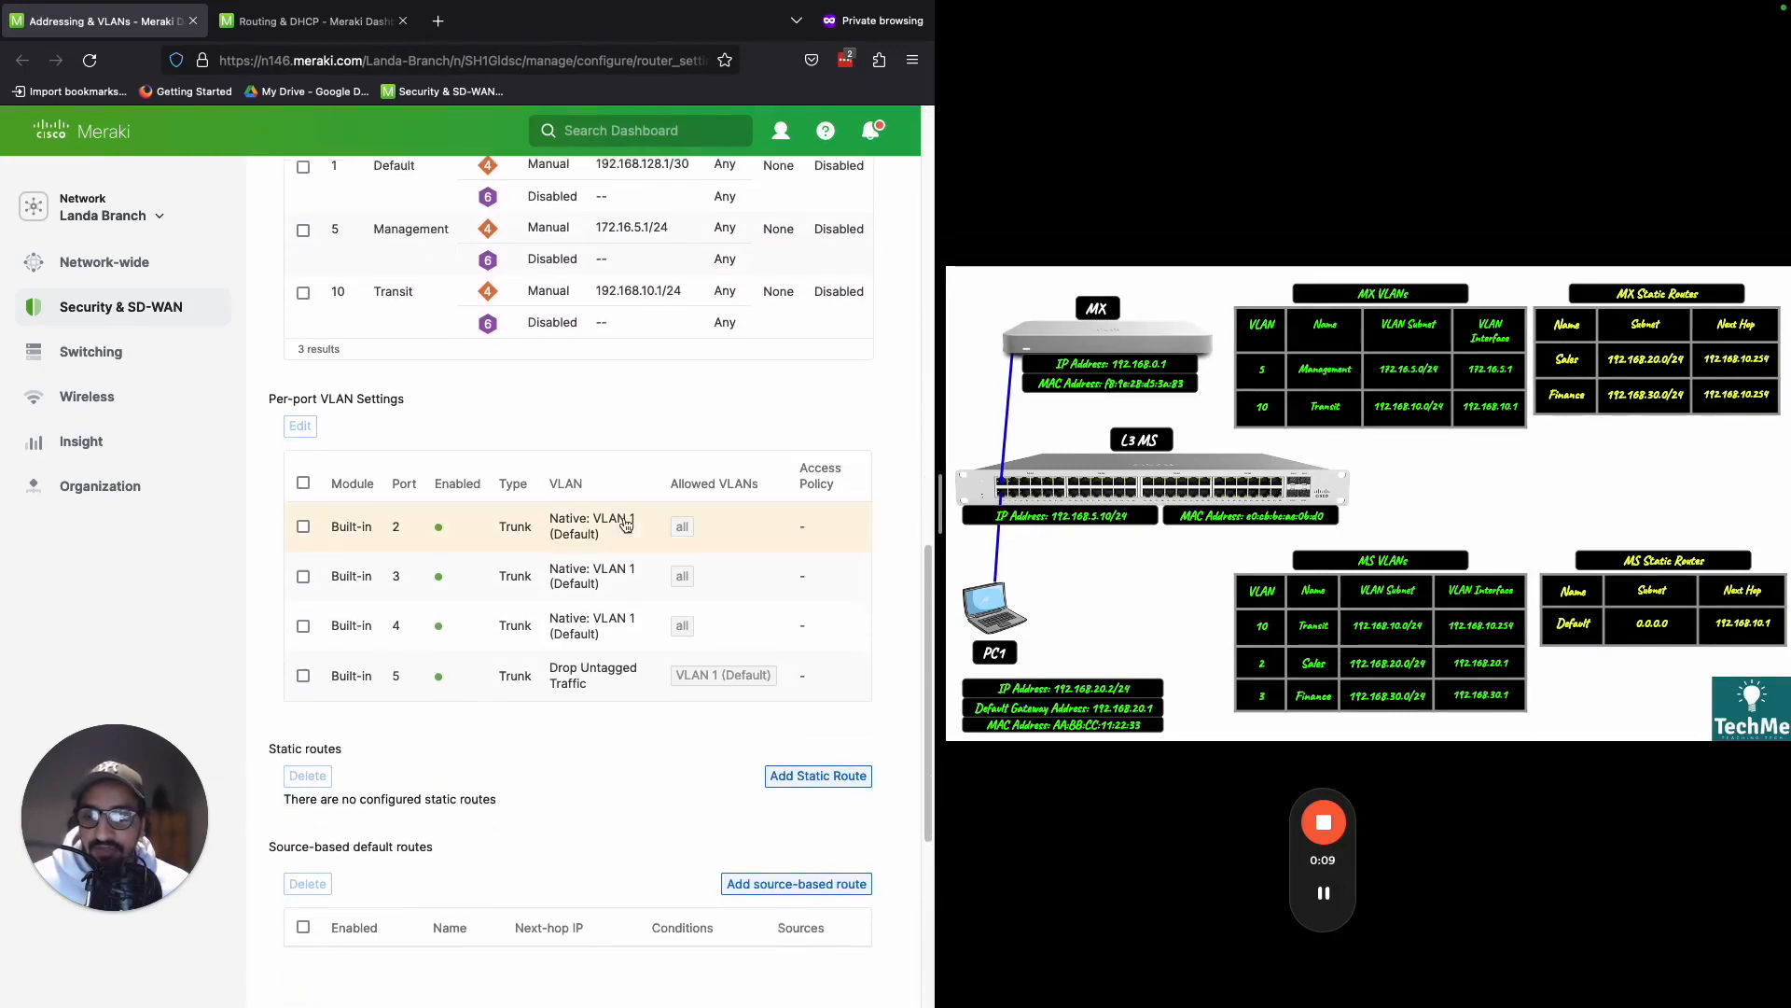
{"action": "scroll", "coordinate": [694, 656], "scroll_direction": "down", "scroll_amount": 1}
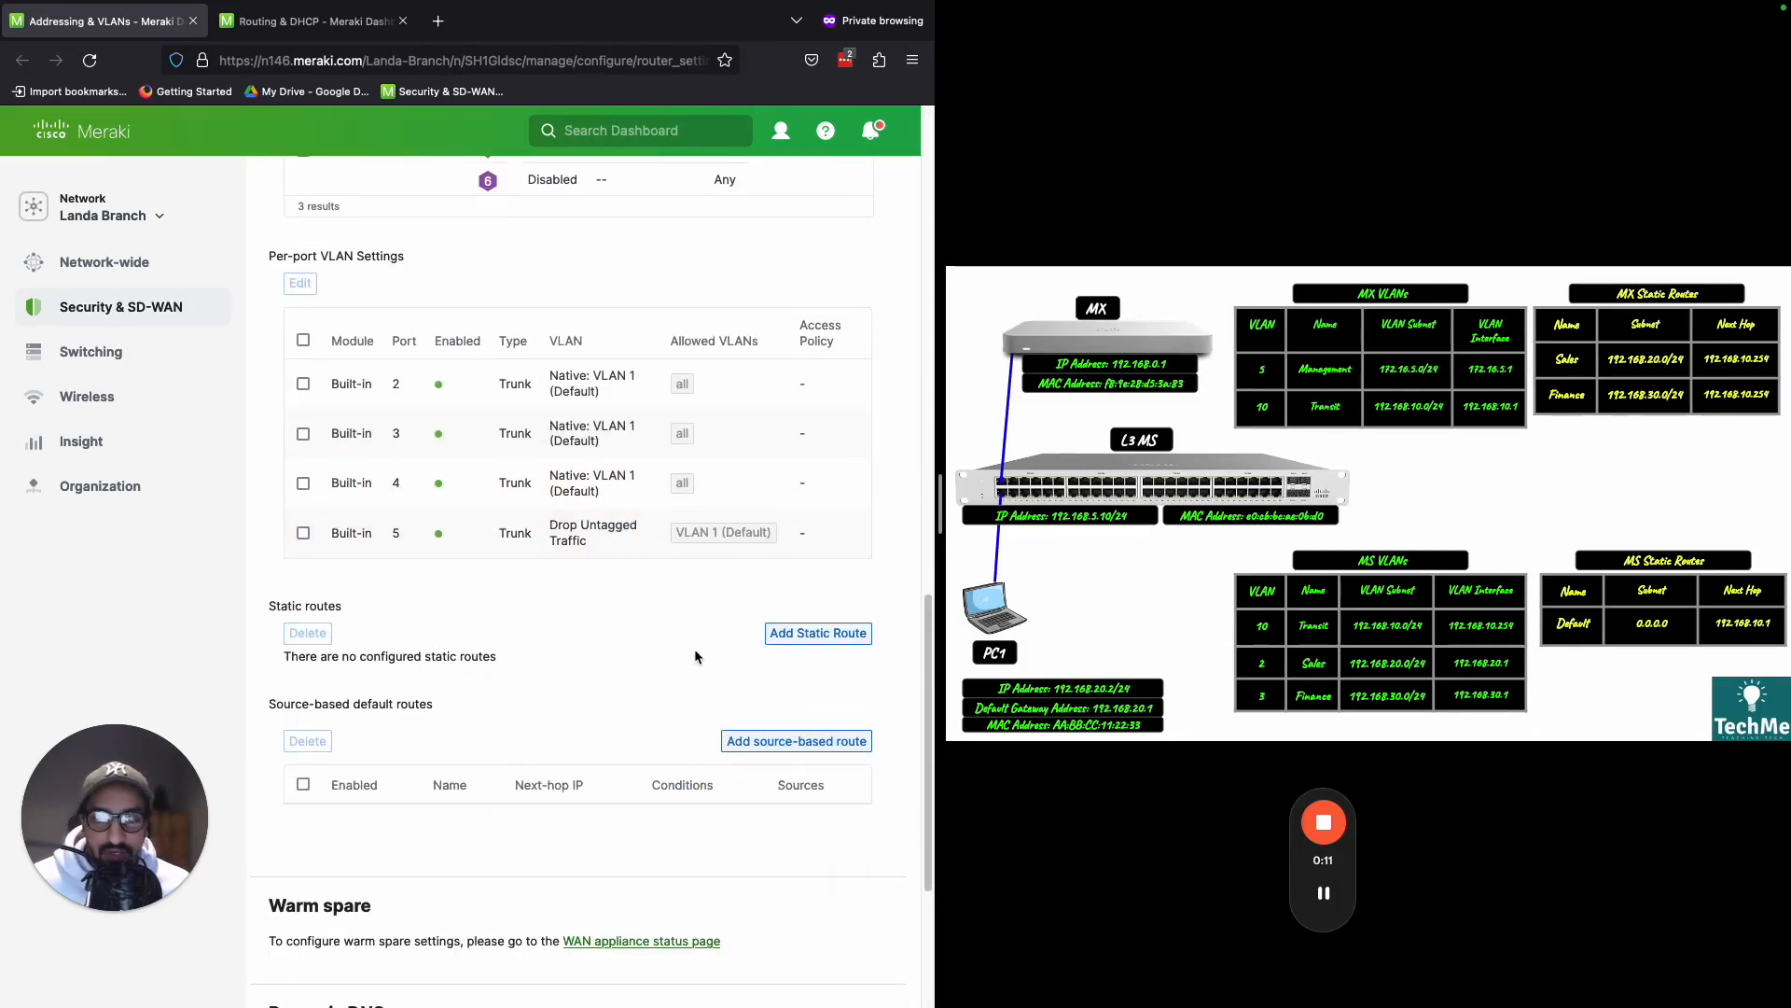
- Mark the Sales and Finance MX static routes in the diagram and compare them with the MS Transit and Sales interfaces
{"action": "key", "text": "ctrl+shift+d"}
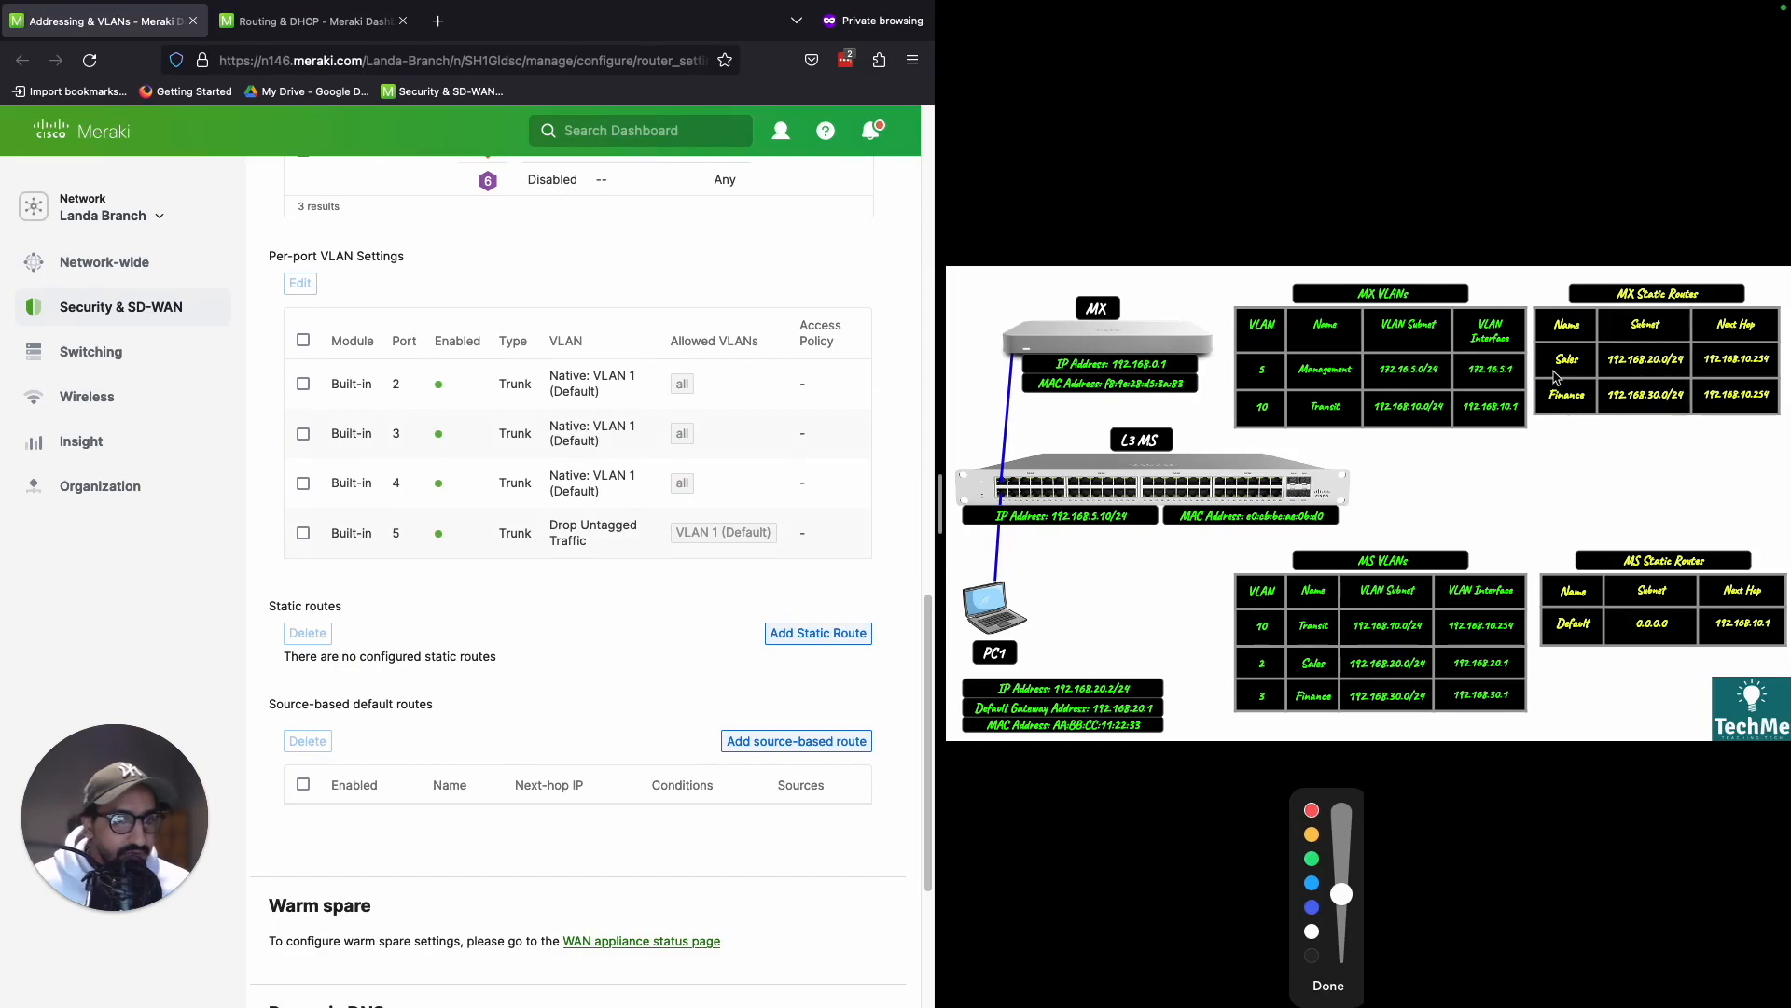
{"action": "left_click_drag", "start_coordinate": [1549, 376], "coordinate": [1766, 374]}
{"action": "left_click_drag", "start_coordinate": [1553, 412], "coordinate": [1763, 411]}
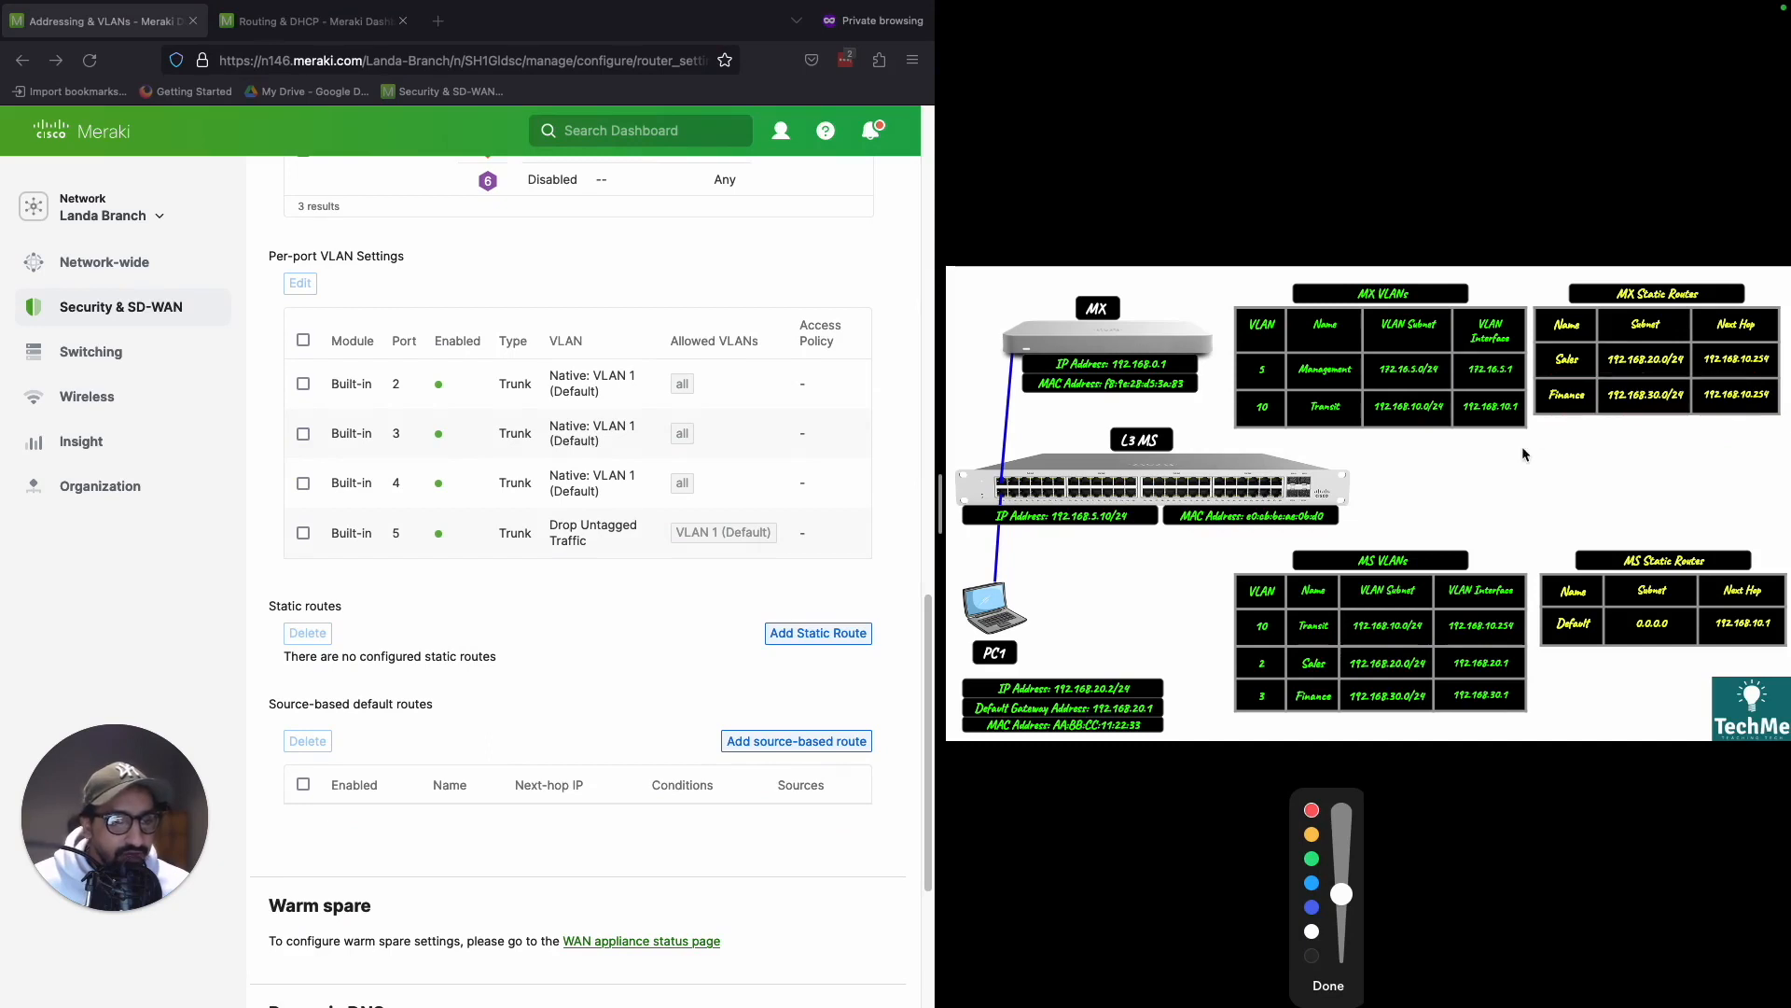
{"action": "mouse_move", "coordinate": [1575, 378]}
{"action": "left_mouse_down"}
{"action": "mouse_move", "coordinate": [1597, 352]}
{"action": "mouse_move", "coordinate": [1576, 375]}
{"action": "left_mouse_up"}
{"action": "mouse_move", "coordinate": [1446, 642]}
{"action": "left_mouse_down"}
{"action": "mouse_move", "coordinate": [1524, 615]}
{"action": "mouse_move", "coordinate": [1447, 640]}
{"action": "mouse_move", "coordinate": [1525, 673]}
{"action": "mouse_move", "coordinate": [1523, 645]}
{"action": "mouse_move", "coordinate": [1454, 671]}
{"action": "left_mouse_up"}
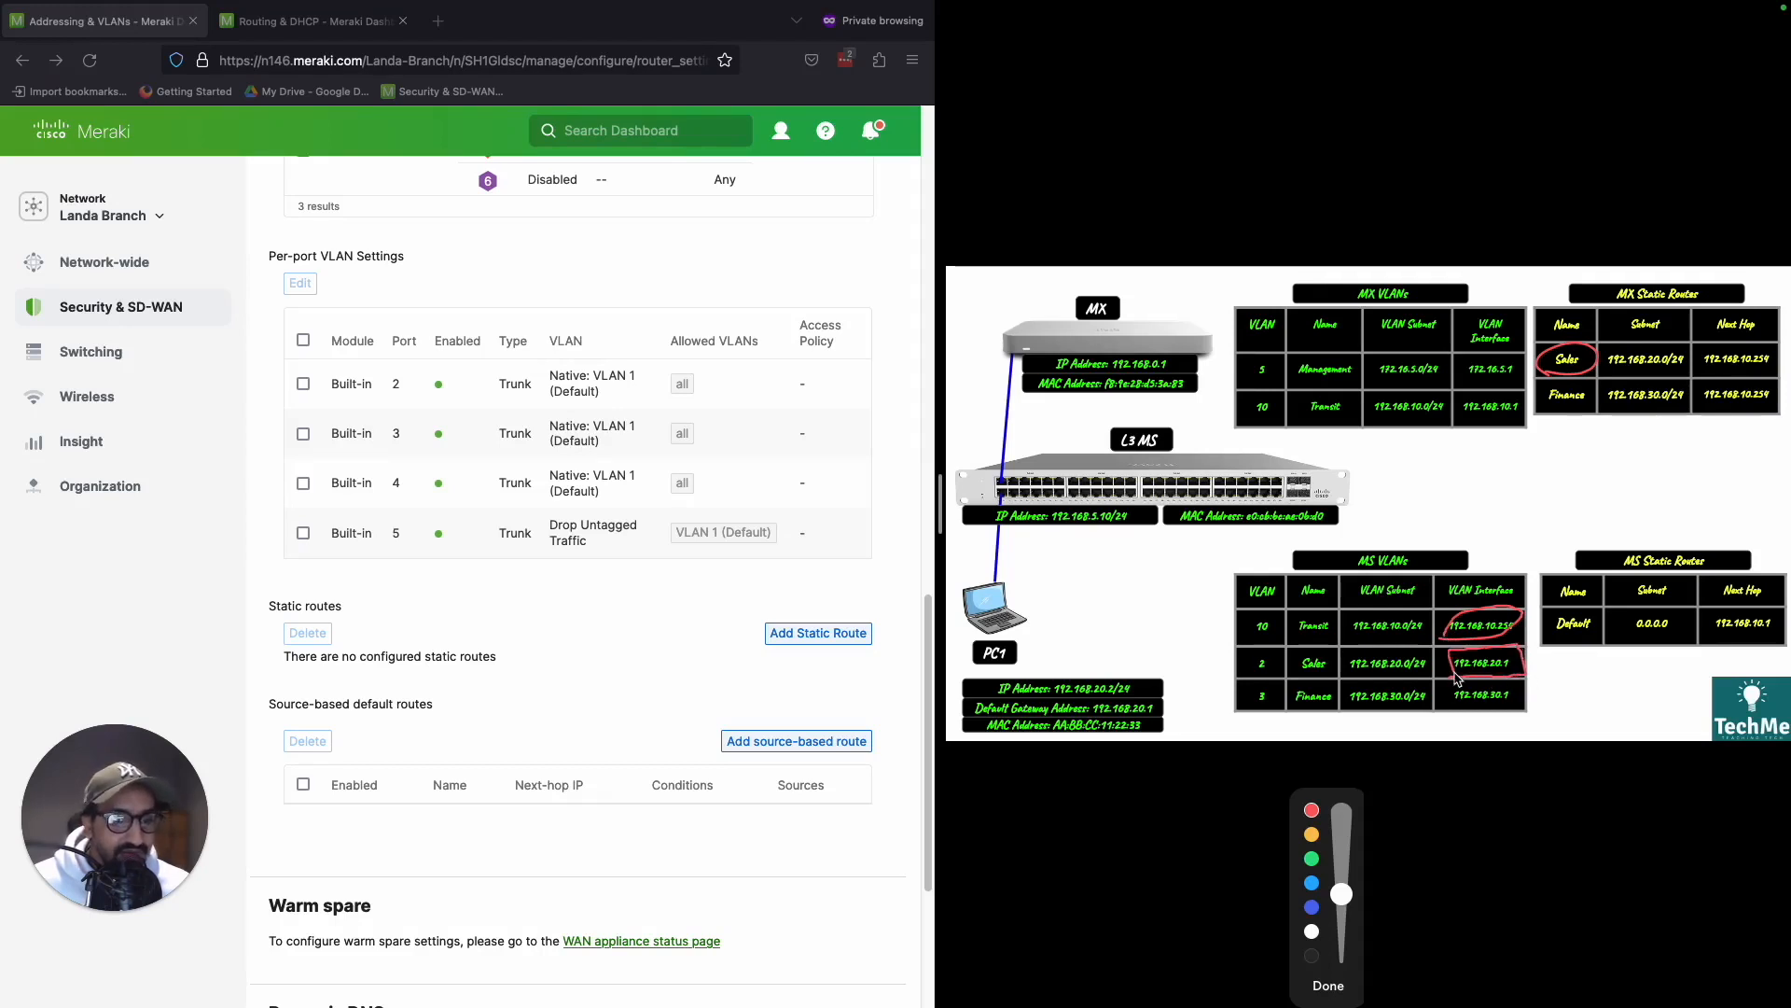
{"action": "double_click", "coordinate": [1509, 693]}
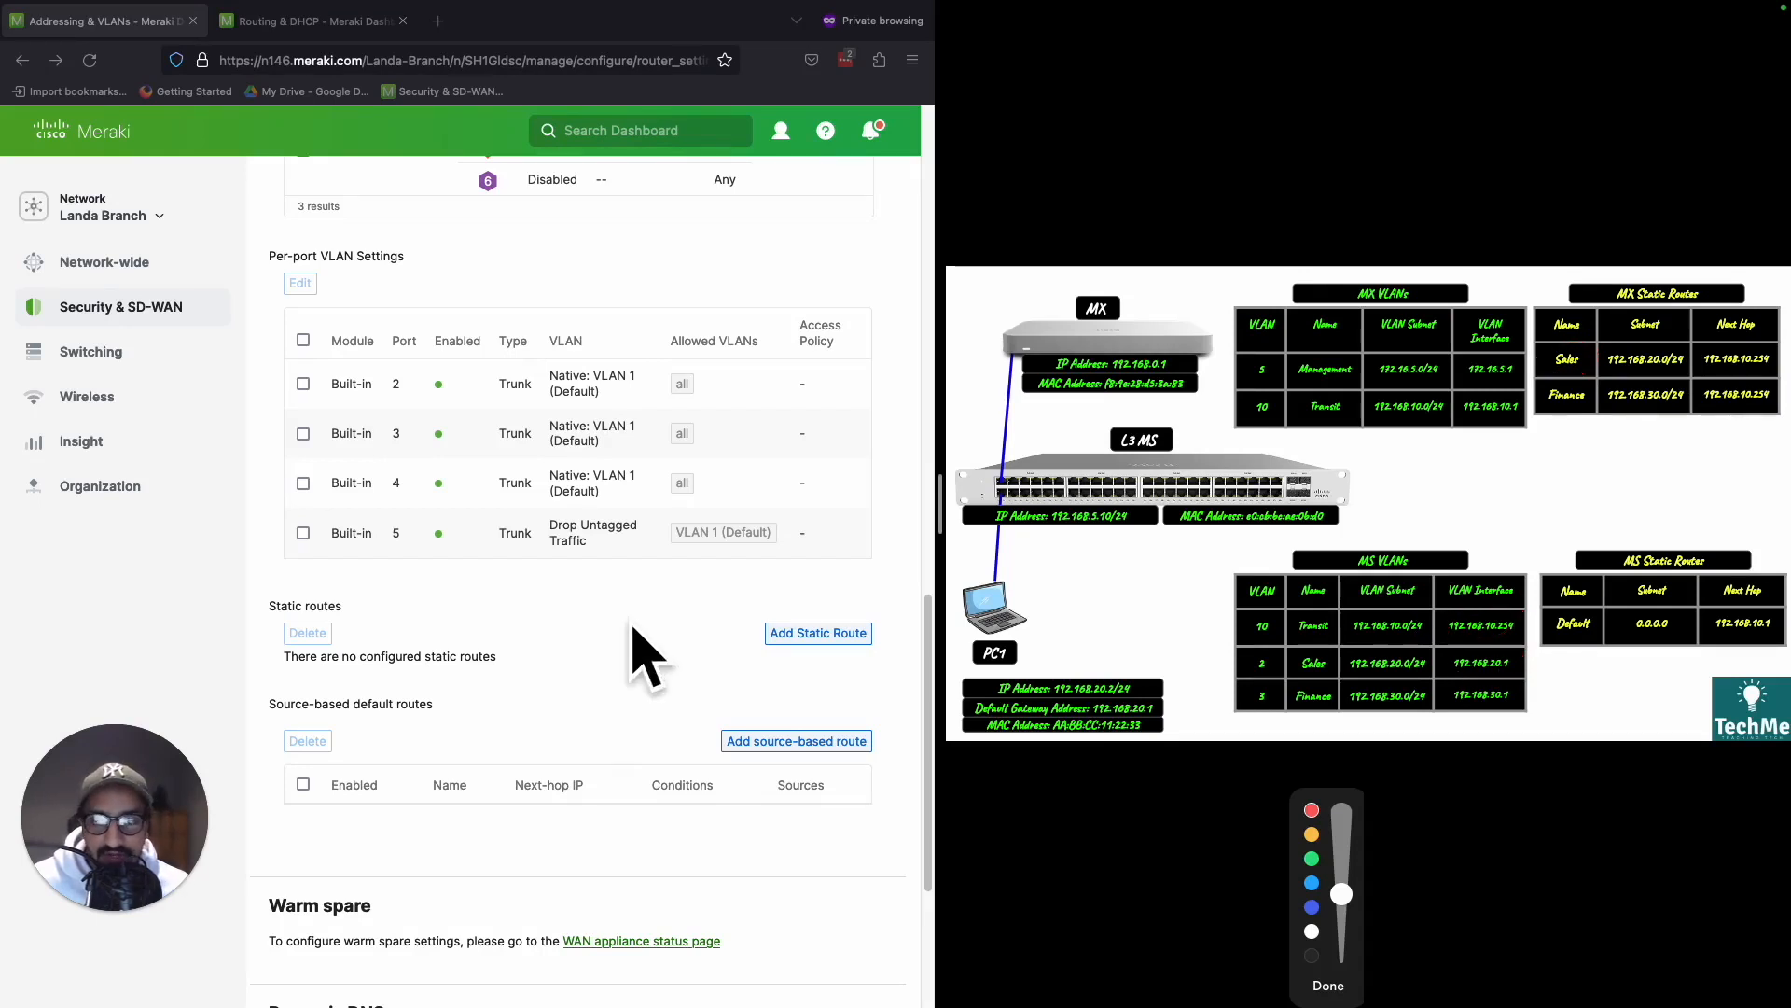
- Start a new MX static route named Sales with subnet 192.168.20.0/24
{"action": "left_click", "coordinate": [811, 633]}
{"action": "left_click", "coordinate": [358, 315]}
{"action": "type", "text": "Sales"}
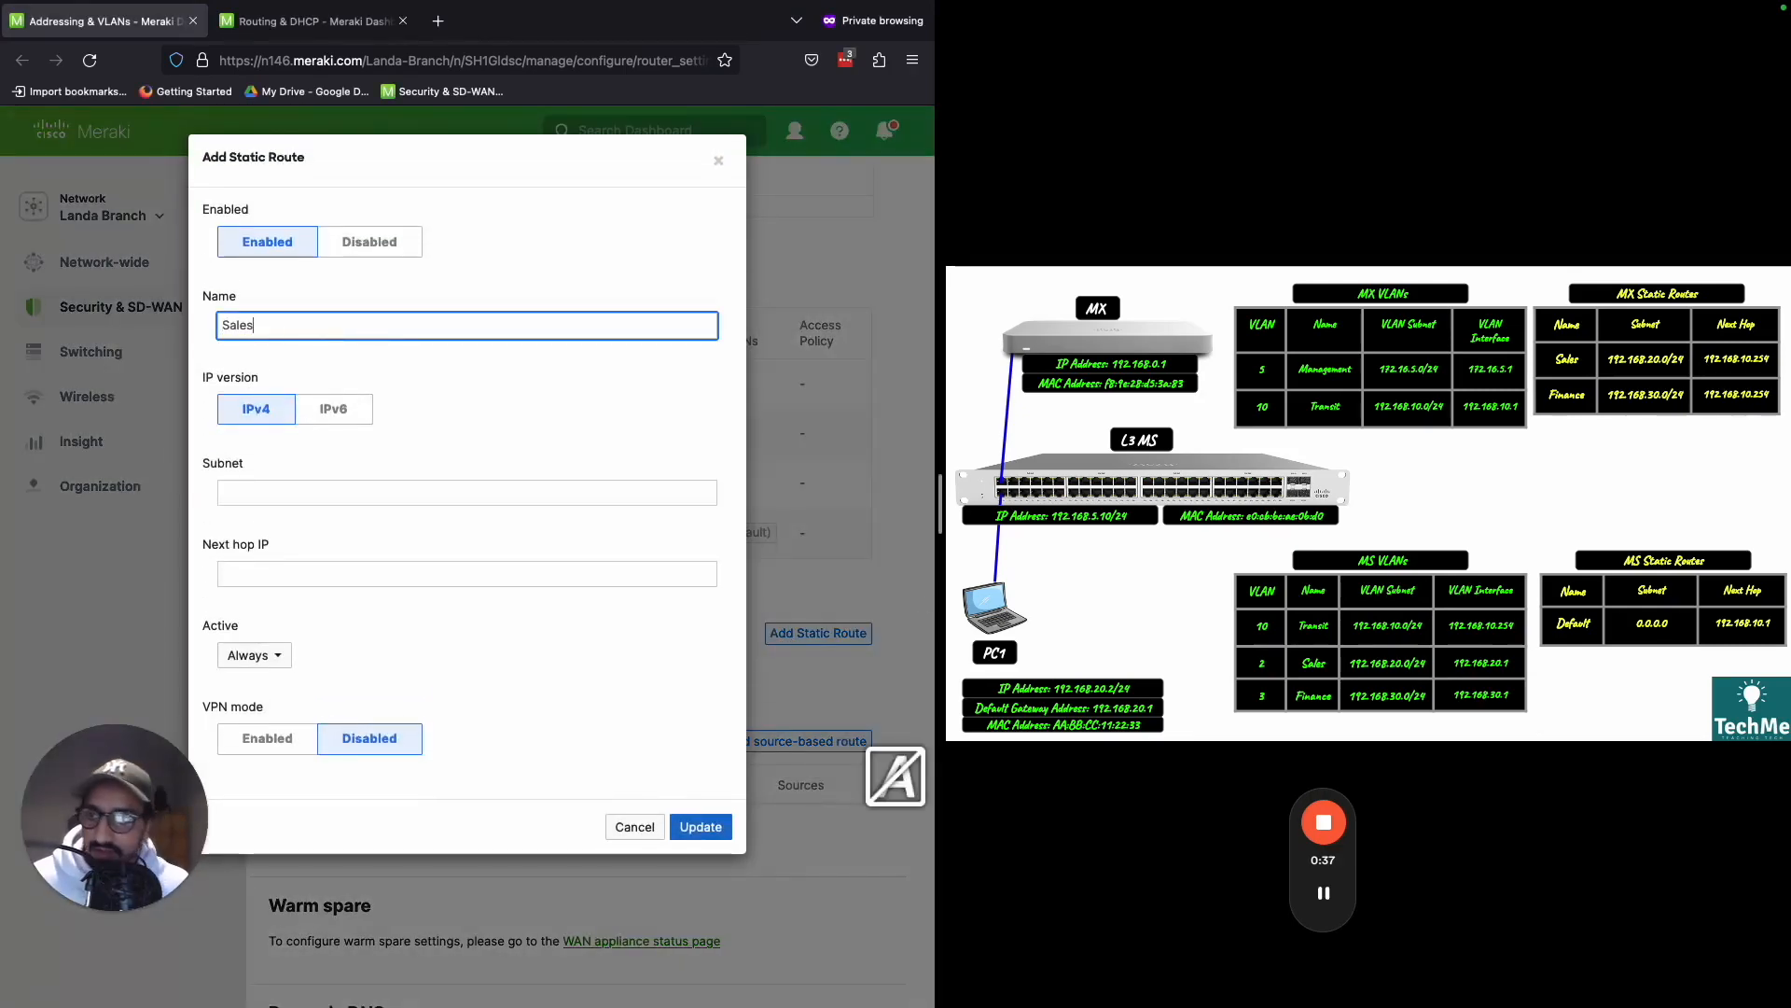
{"action": "left_click", "coordinate": [344, 495]}
{"action": "type", "text": "192.168.20."}
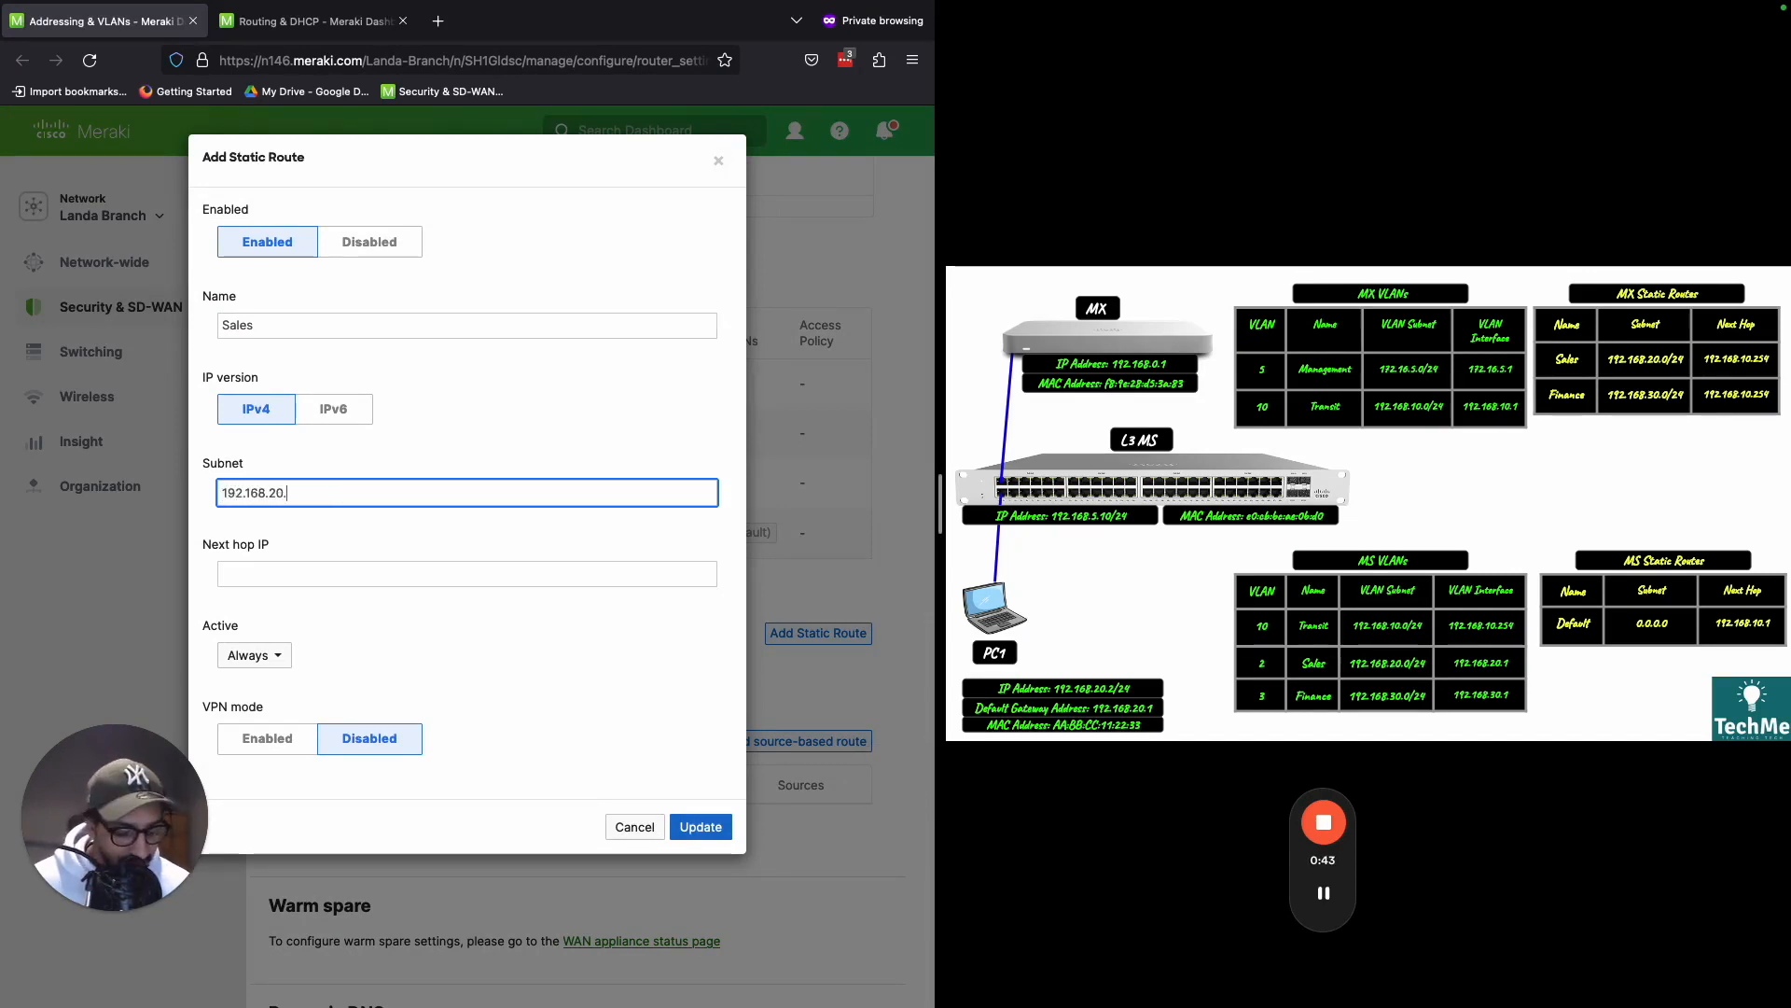
{"action": "type", "text": "0/24"}
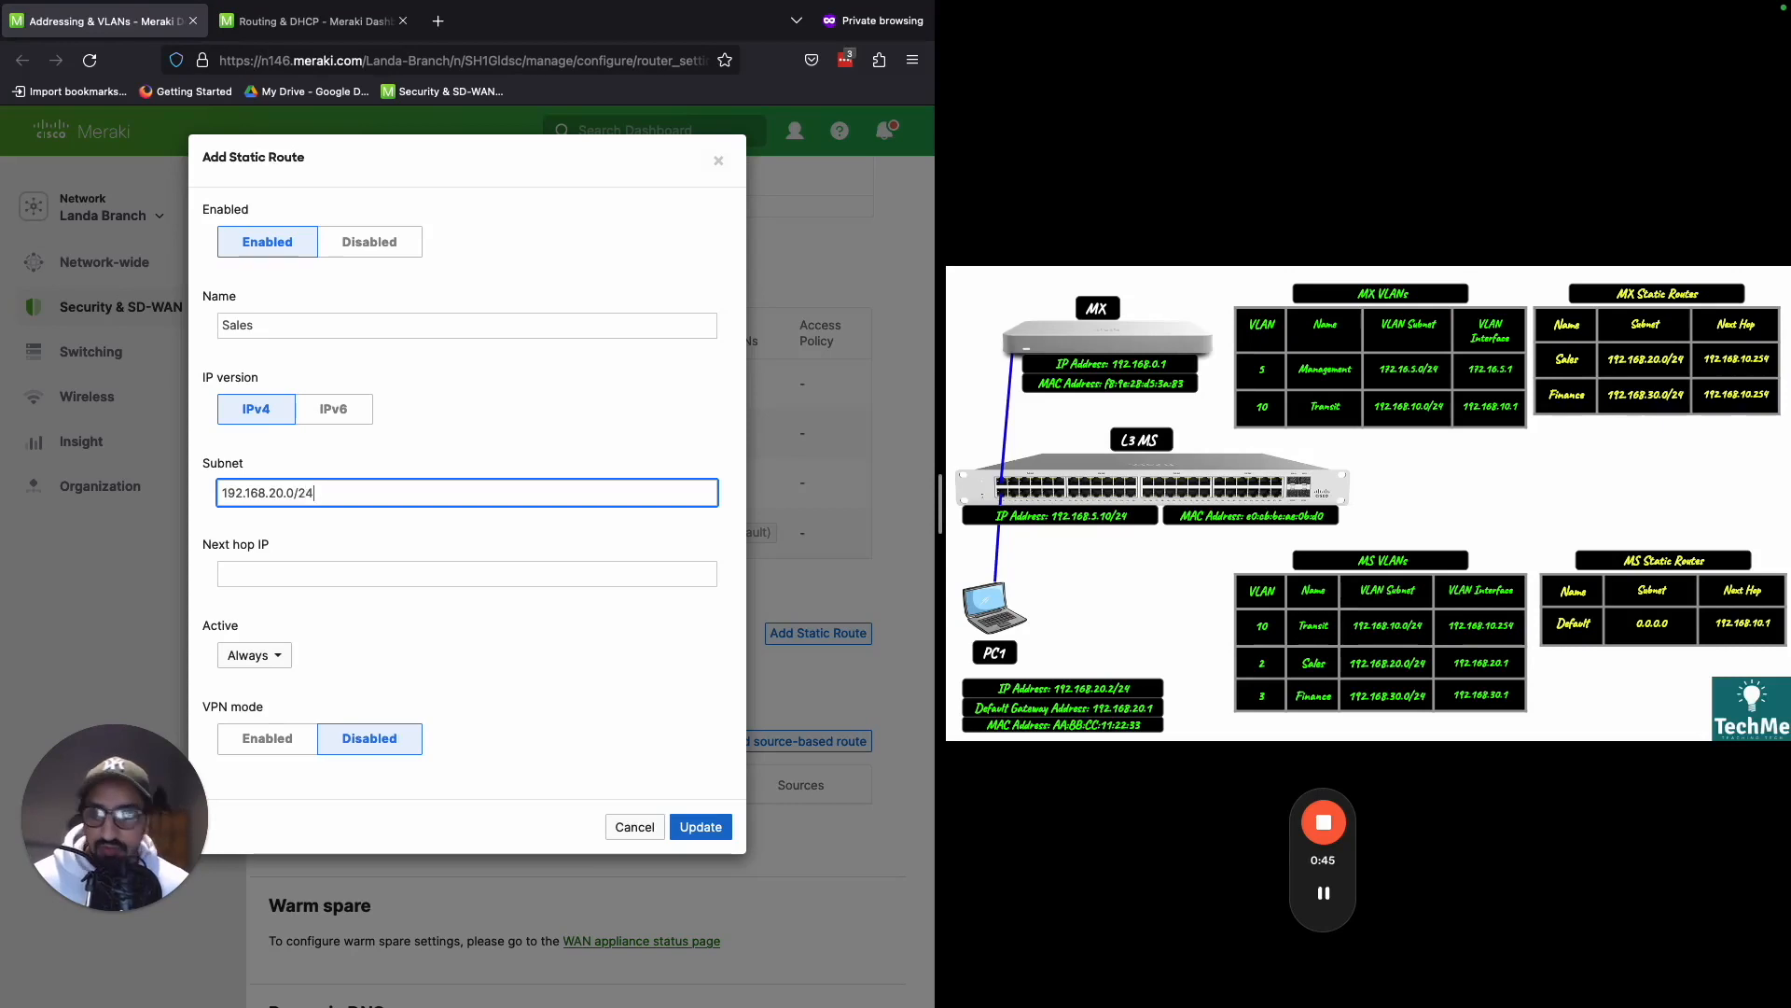
- Set the Sales route's next hop IP to 192.168.10.254
{"action": "left_click", "coordinate": [365, 574]}
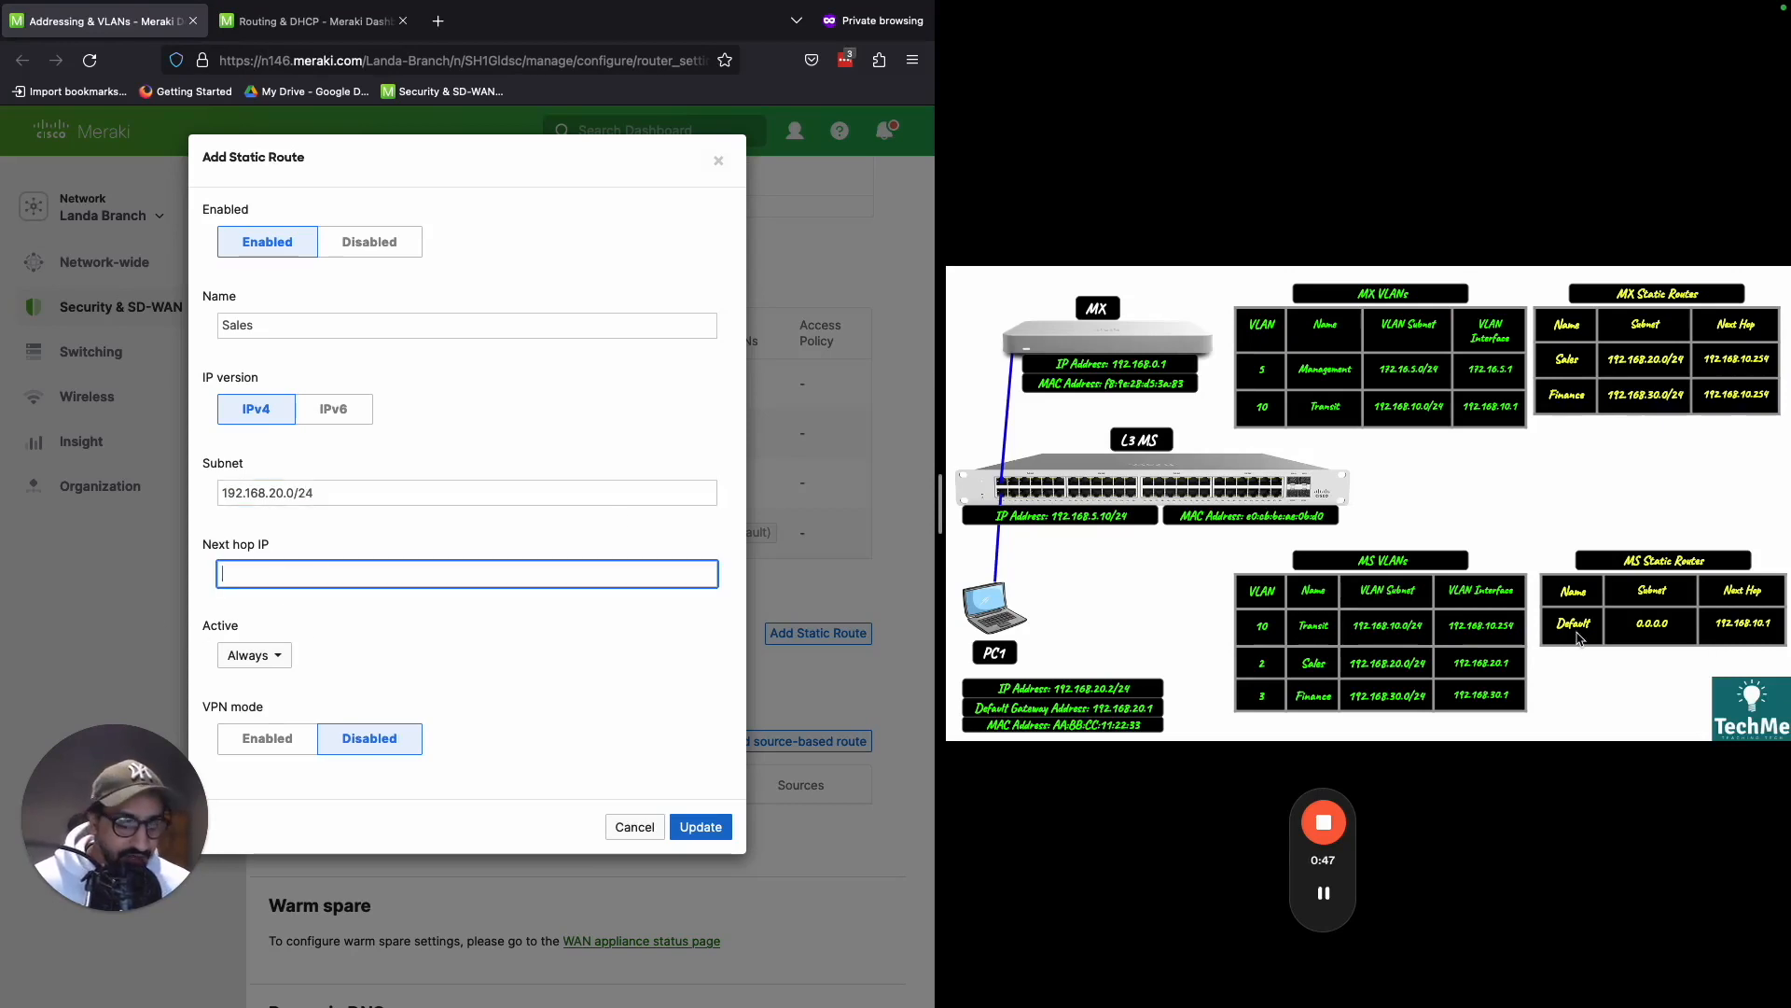
{"action": "type", "text": "192.168.14"}
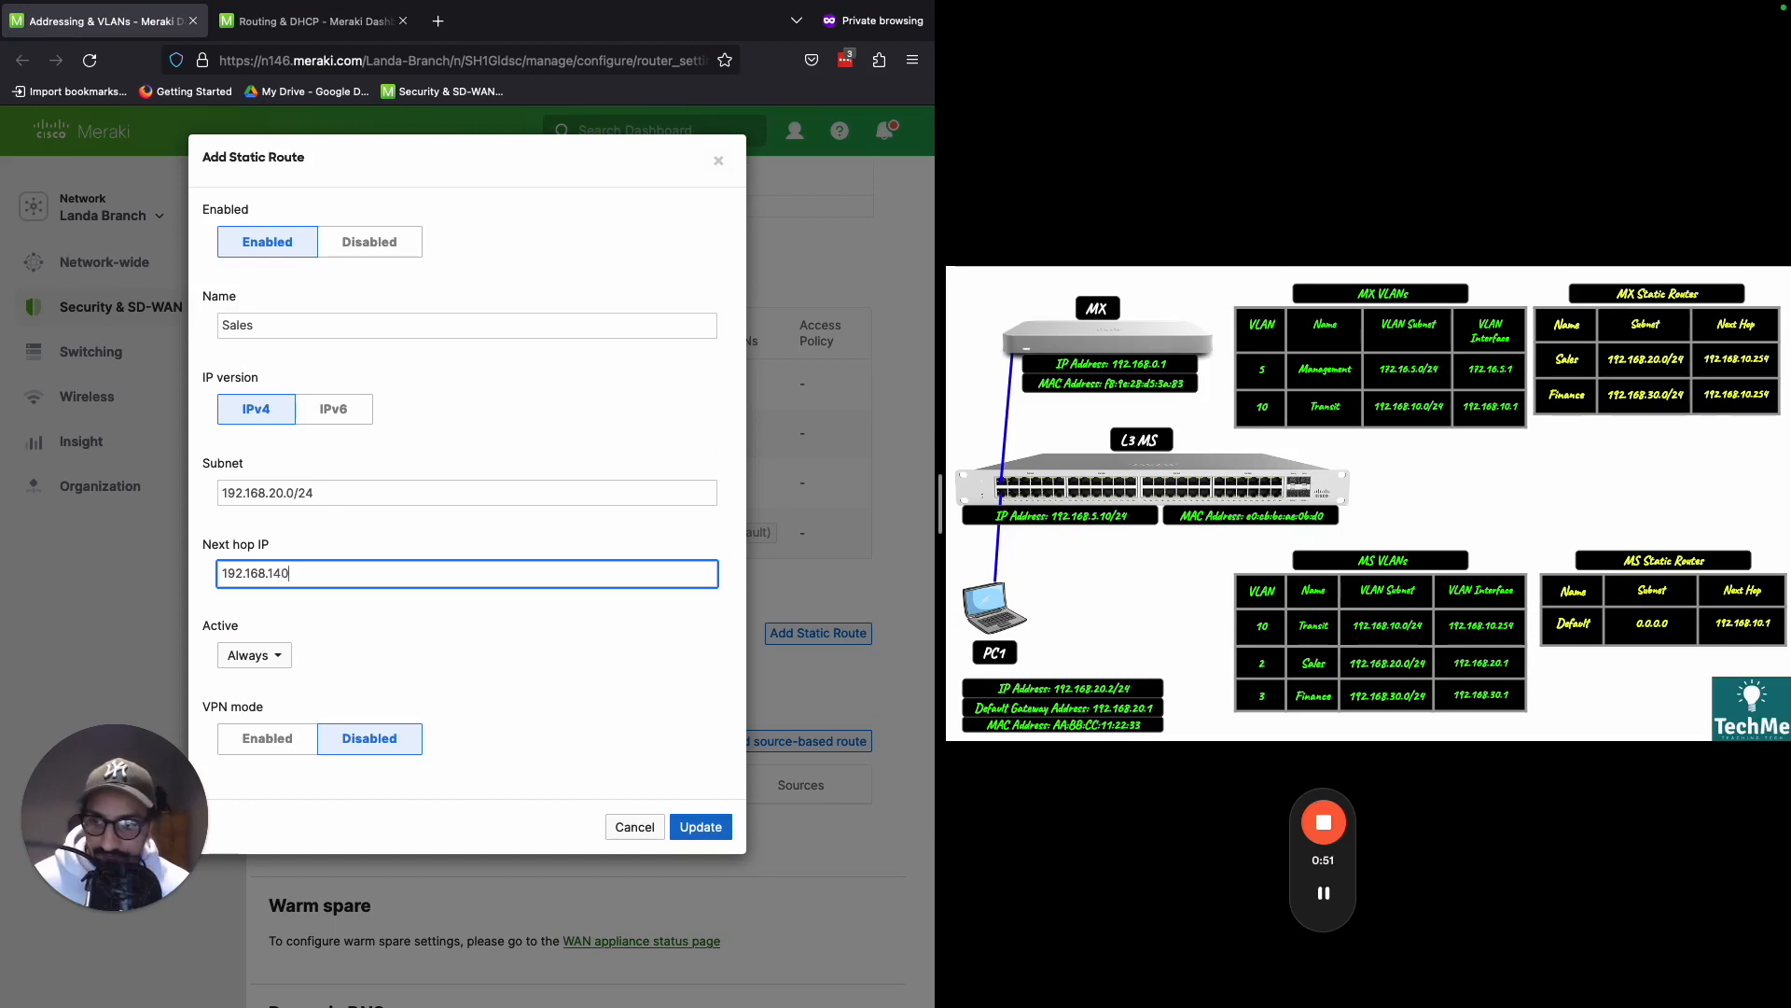
{"action": "key", "text": "BackSpace"}
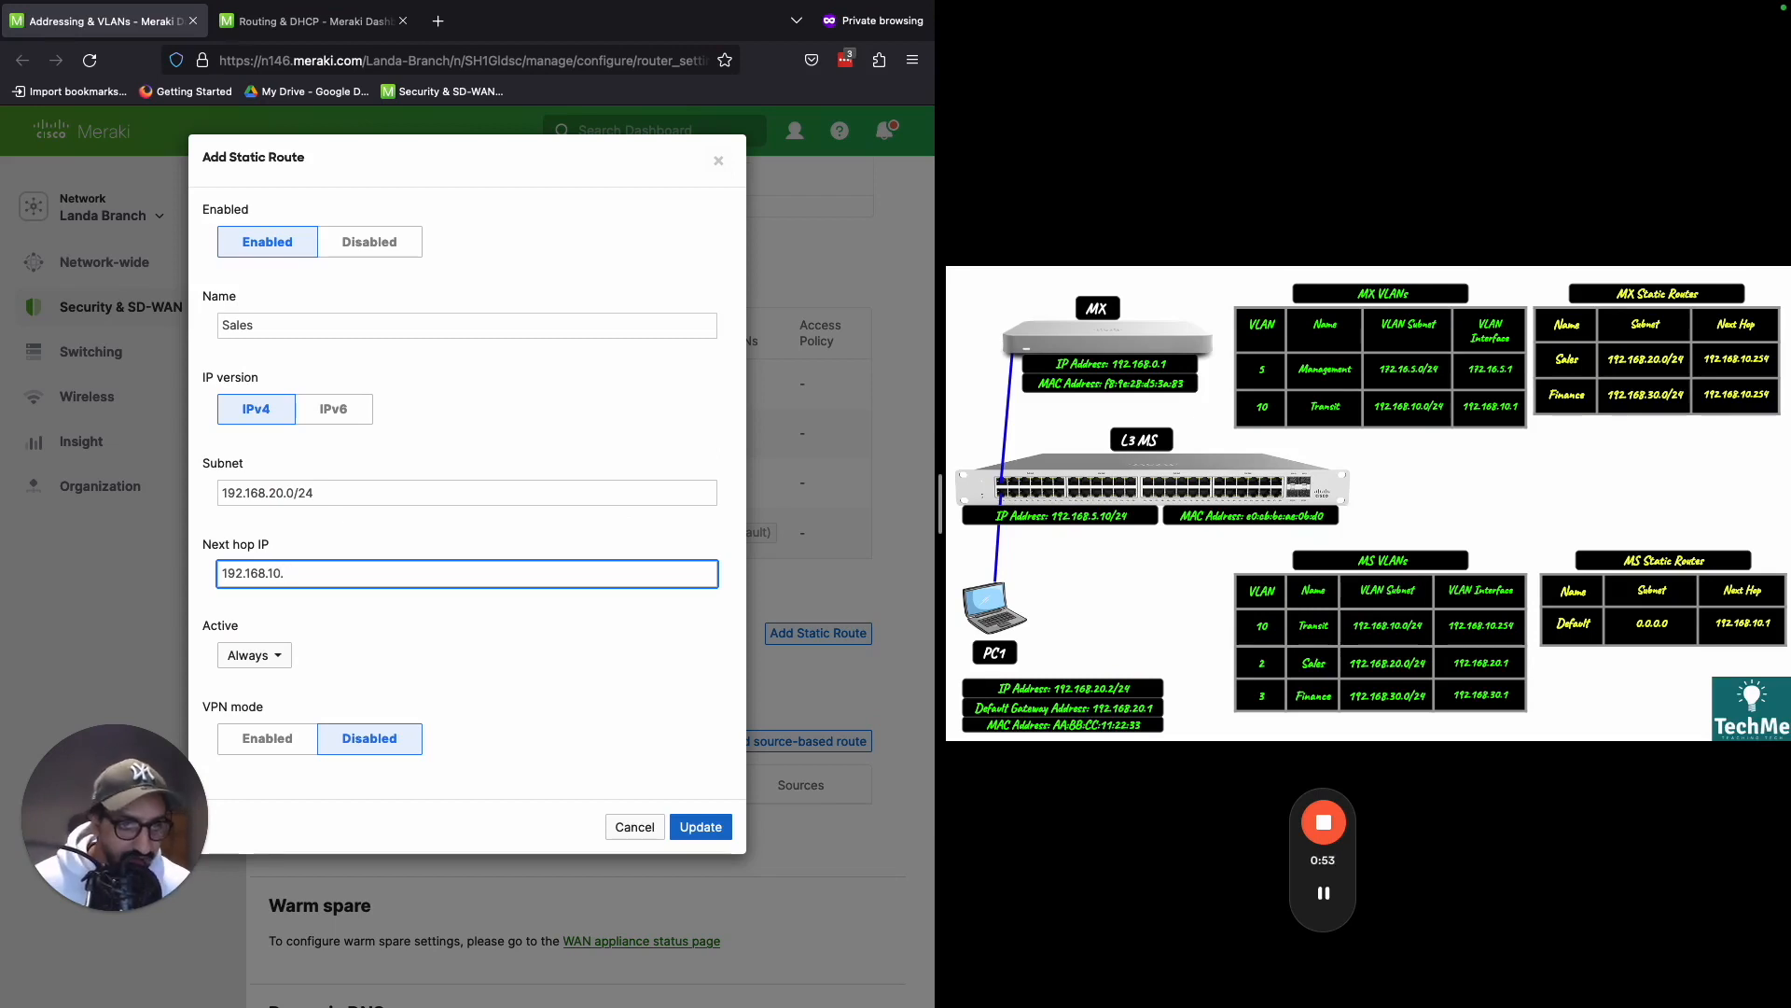
{"action": "type", "text": "0.254"}
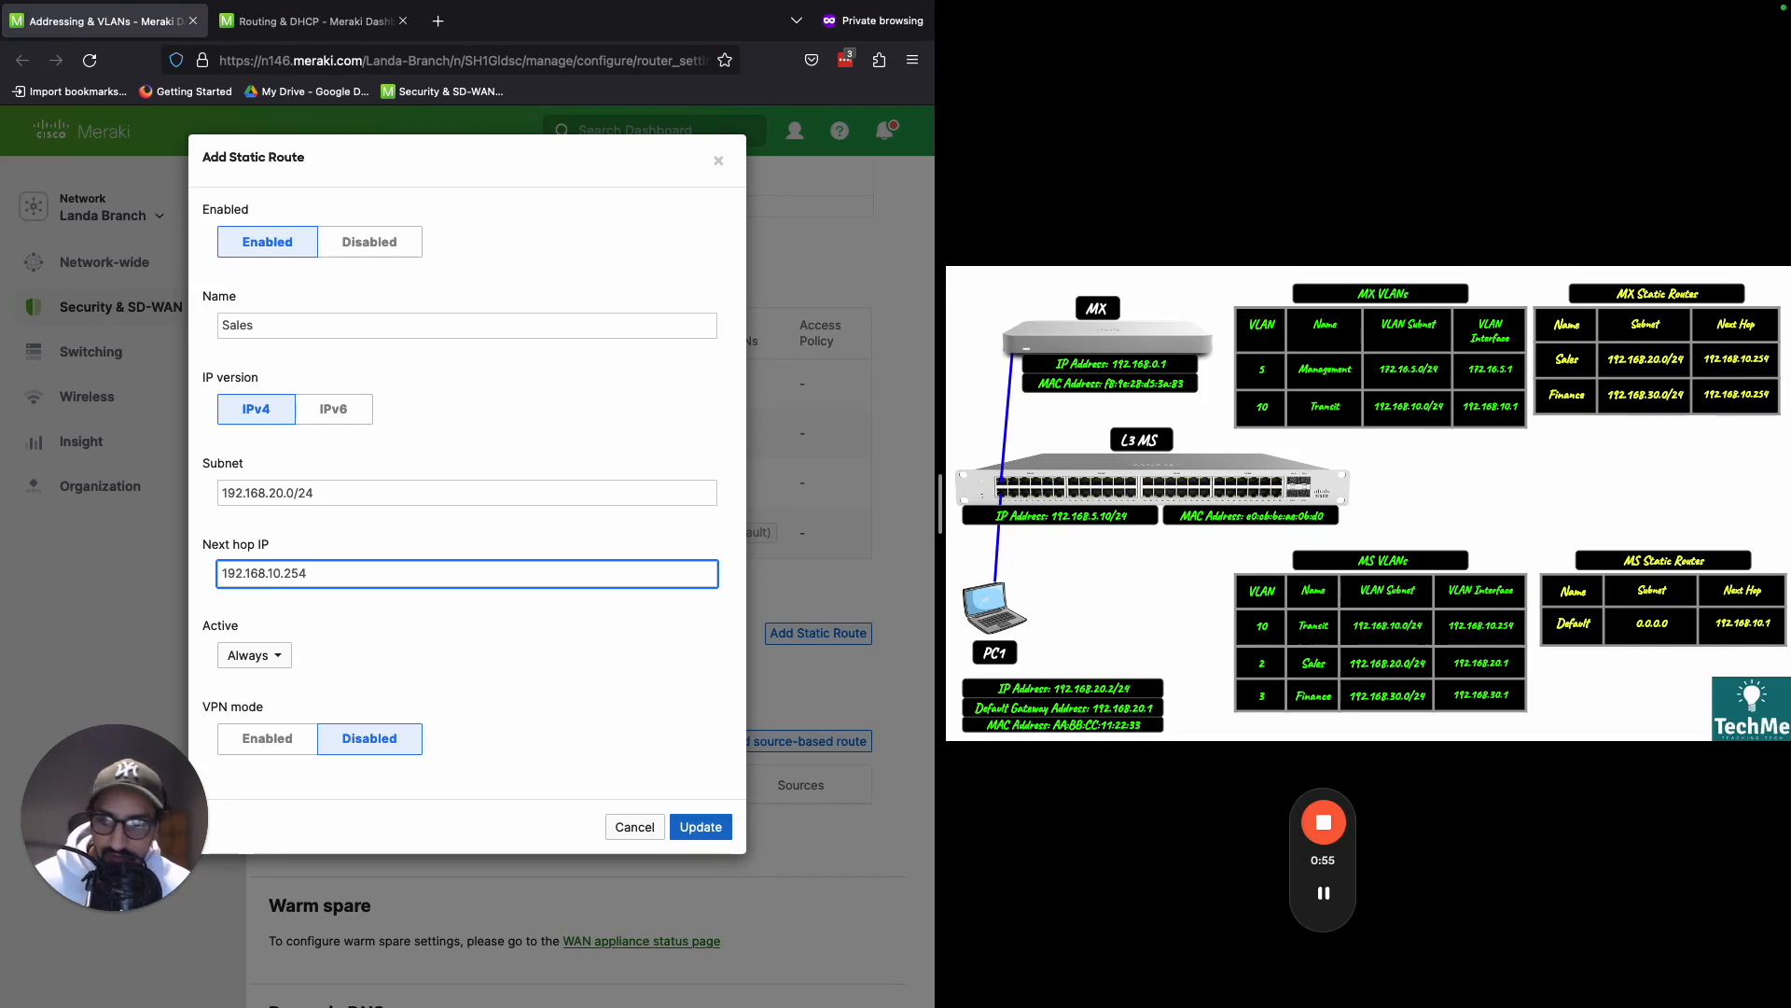
- Verify the Sales route's name, subnet and next hop, and save the route to the MX configuration
{"action": "triple_click", "coordinate": [391, 568]}
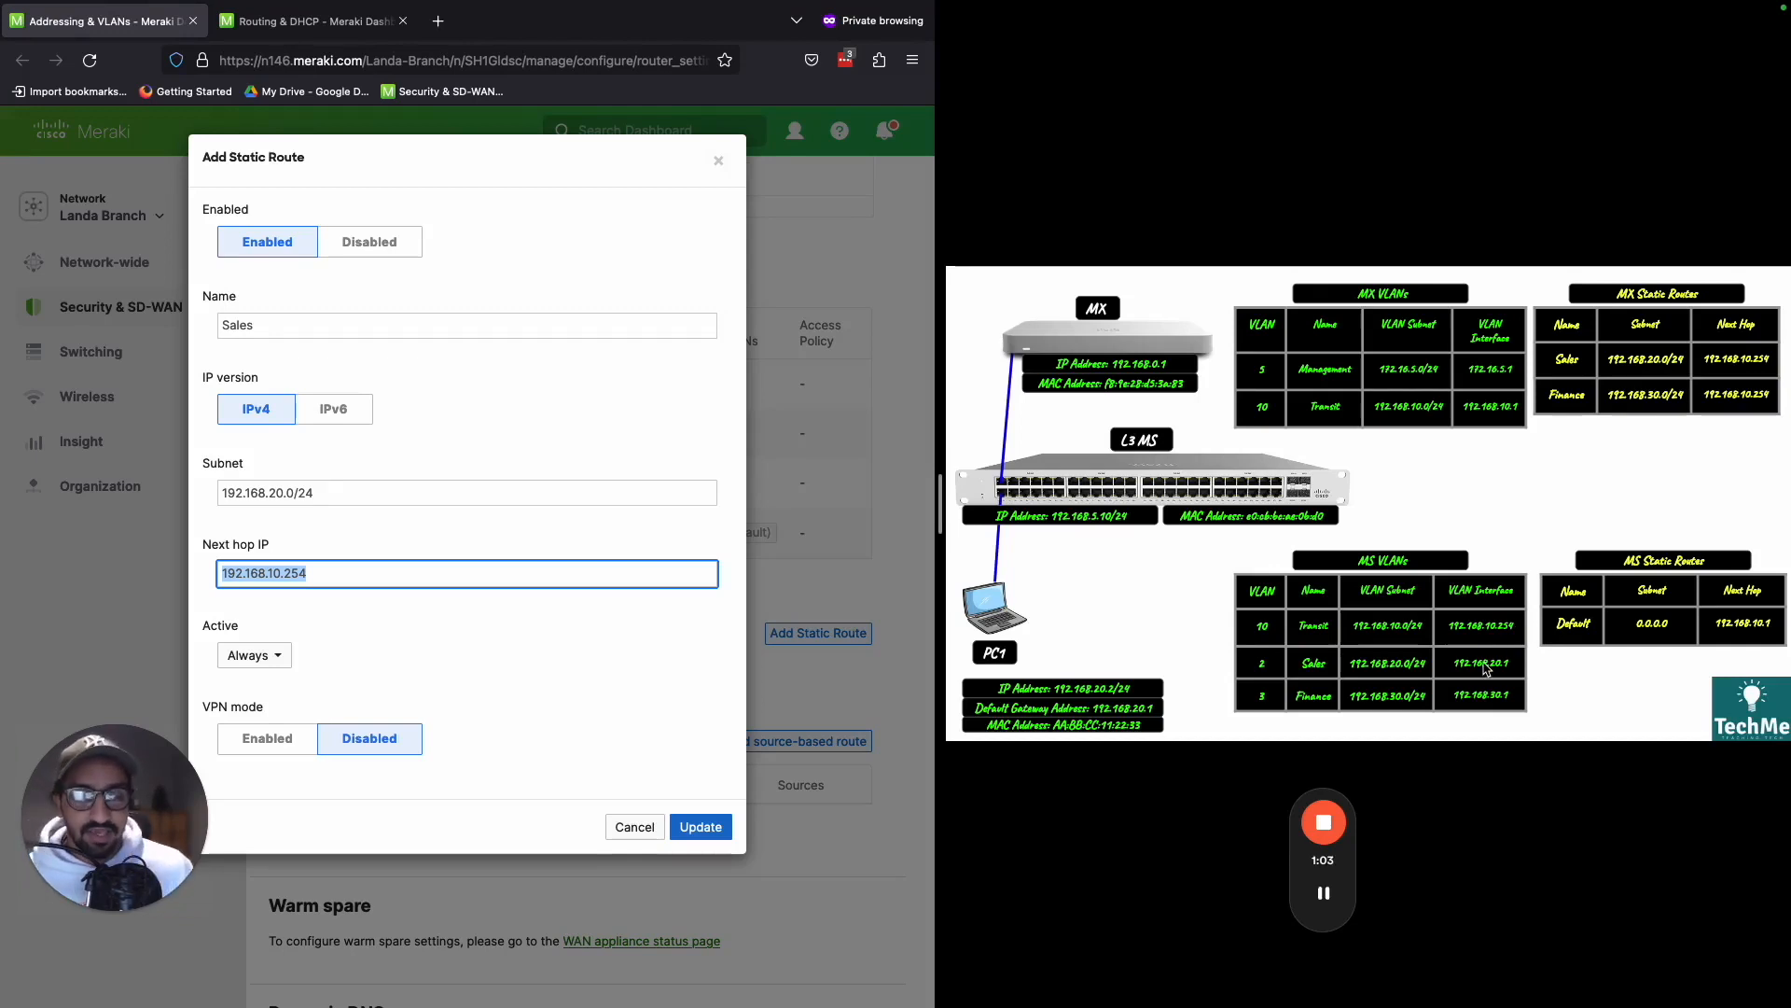
{"action": "left_click_drag", "start_coordinate": [318, 493], "coordinate": [307, 178]}
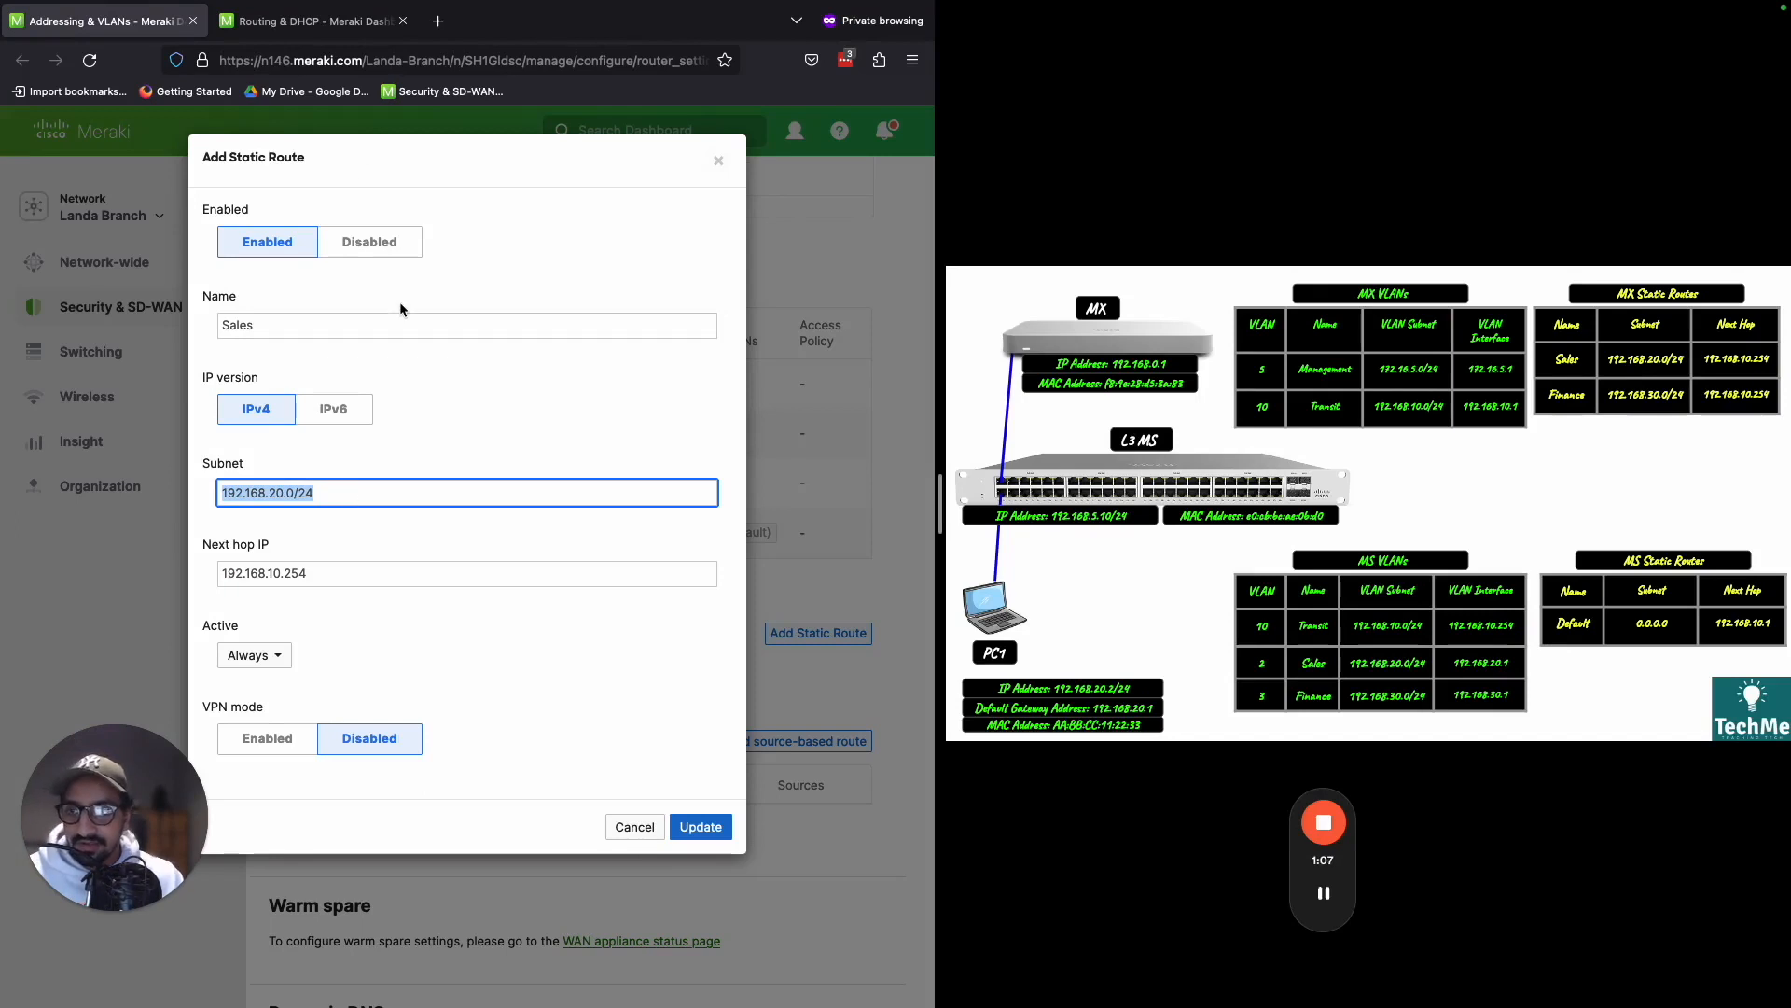
{"action": "double_click", "coordinate": [454, 327]}
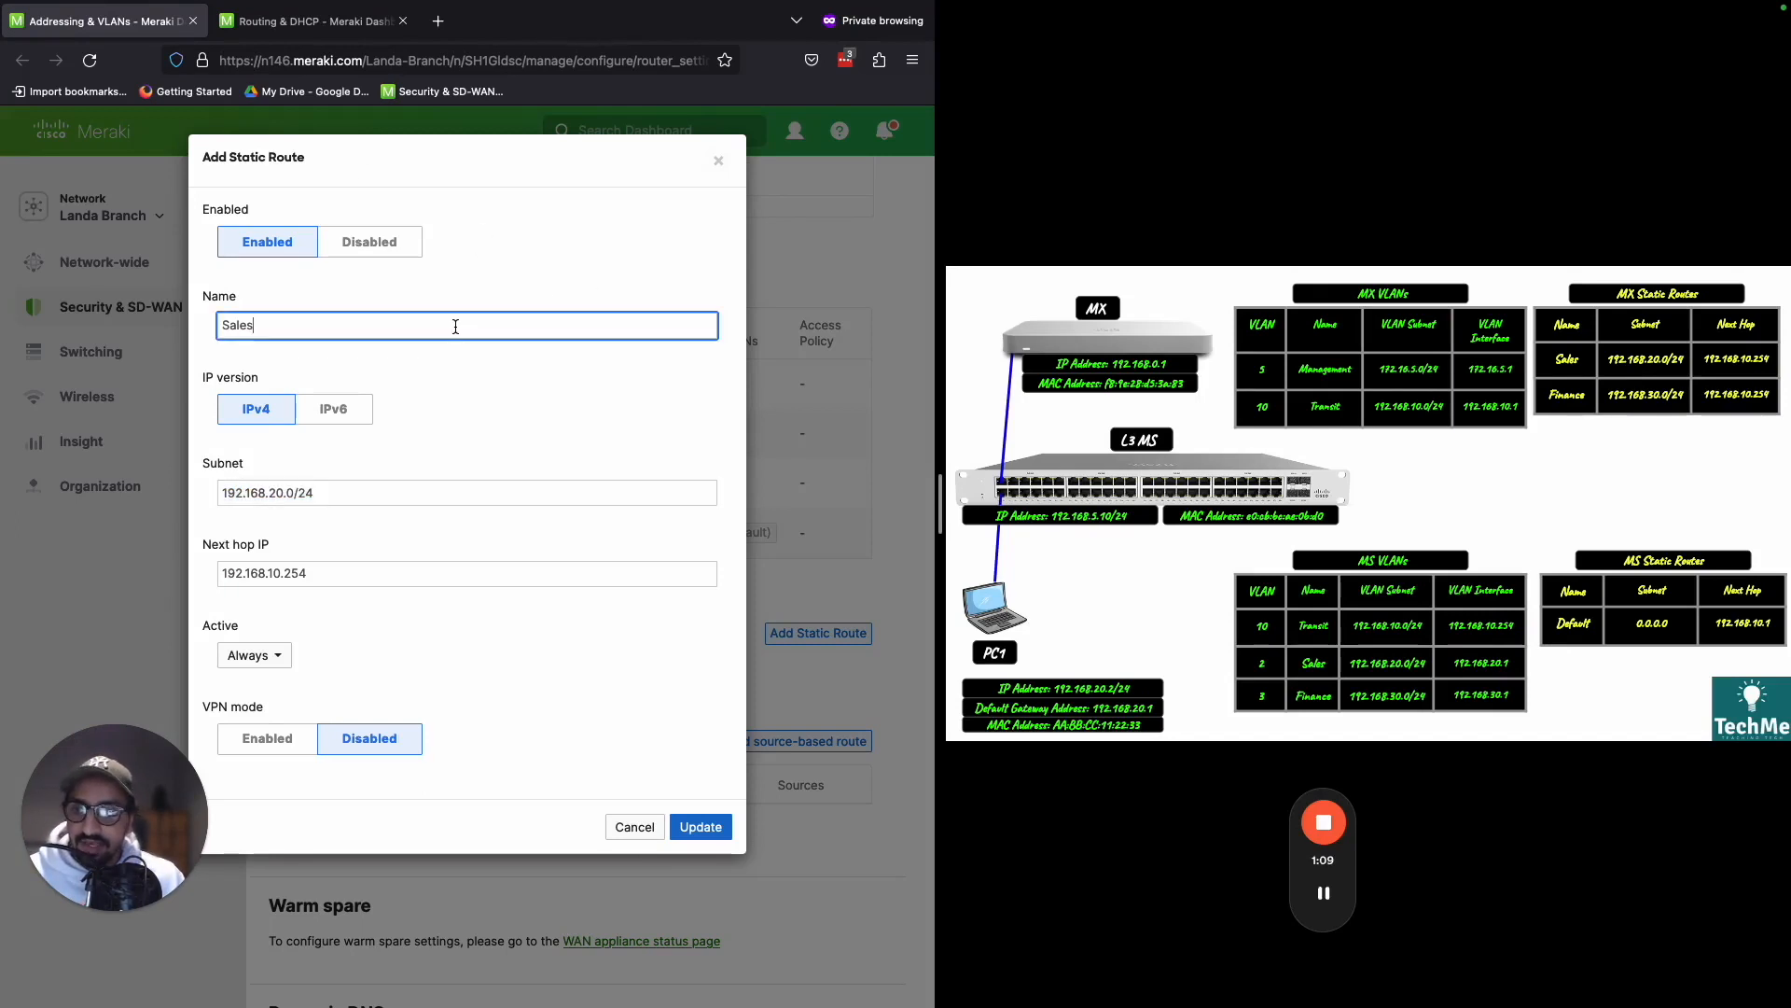
{"action": "double_click", "coordinate": [382, 494]}
{"action": "triple_click", "coordinate": [382, 494]}
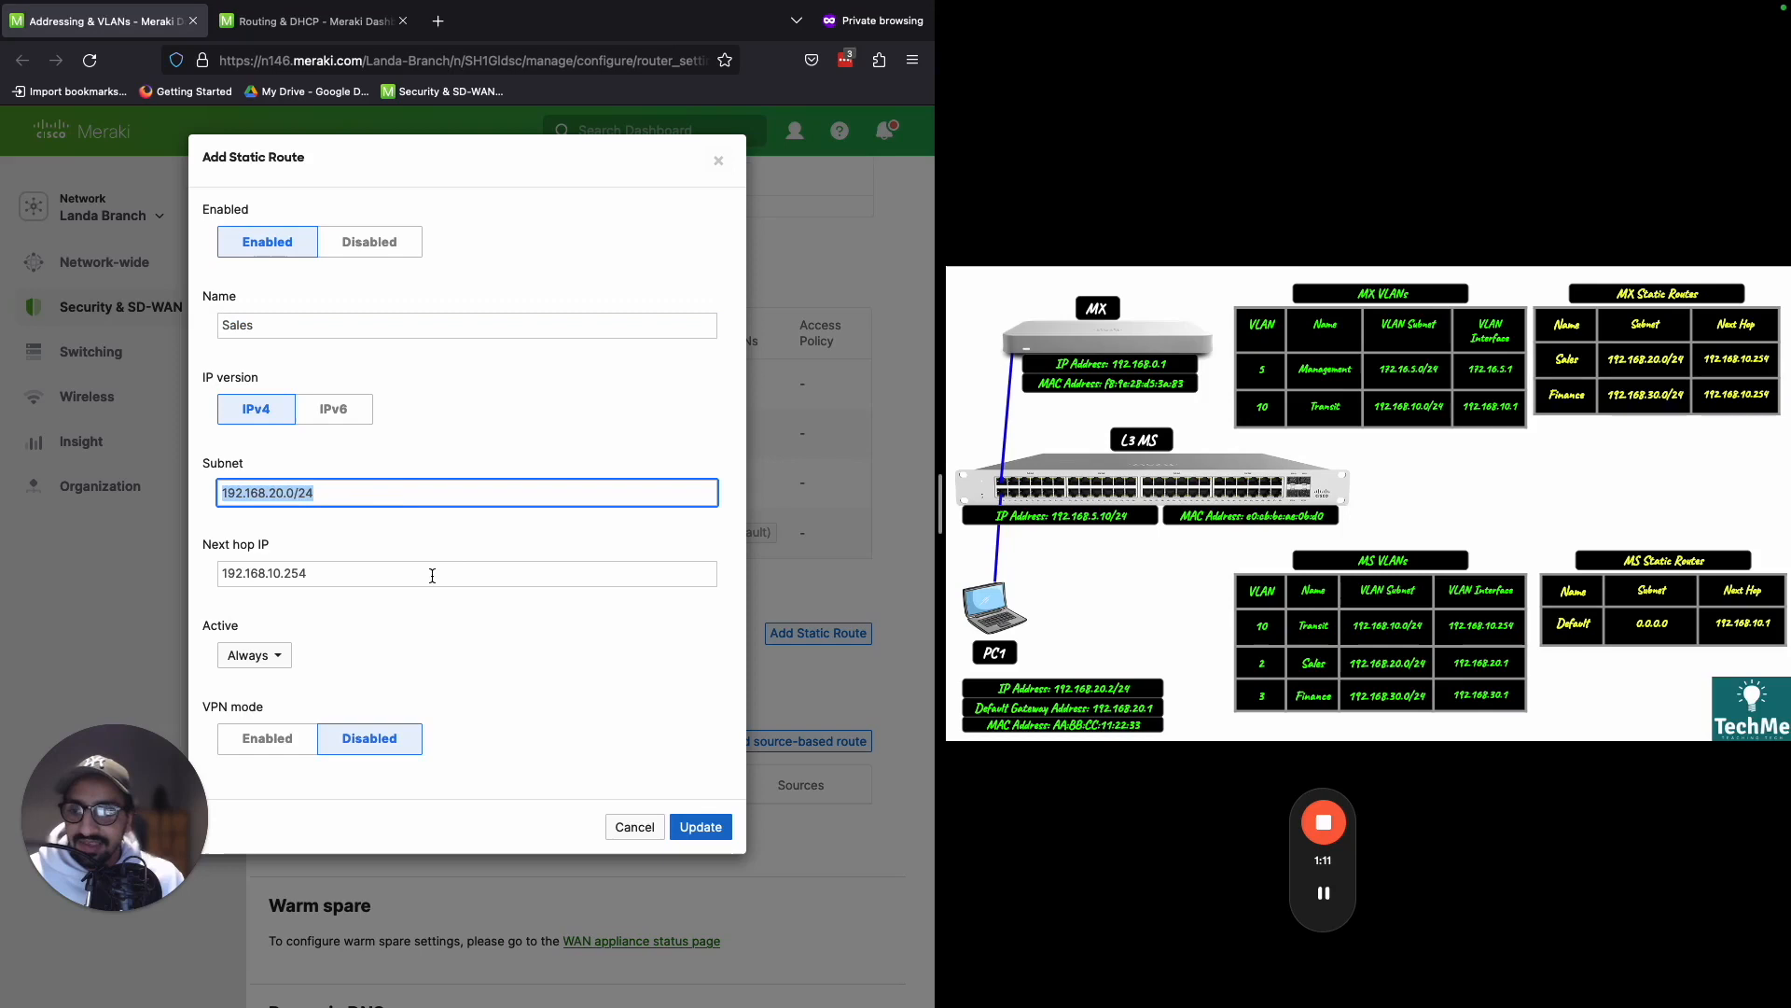
{"action": "double_click", "coordinate": [424, 572]}
{"action": "triple_click", "coordinate": [479, 579]}
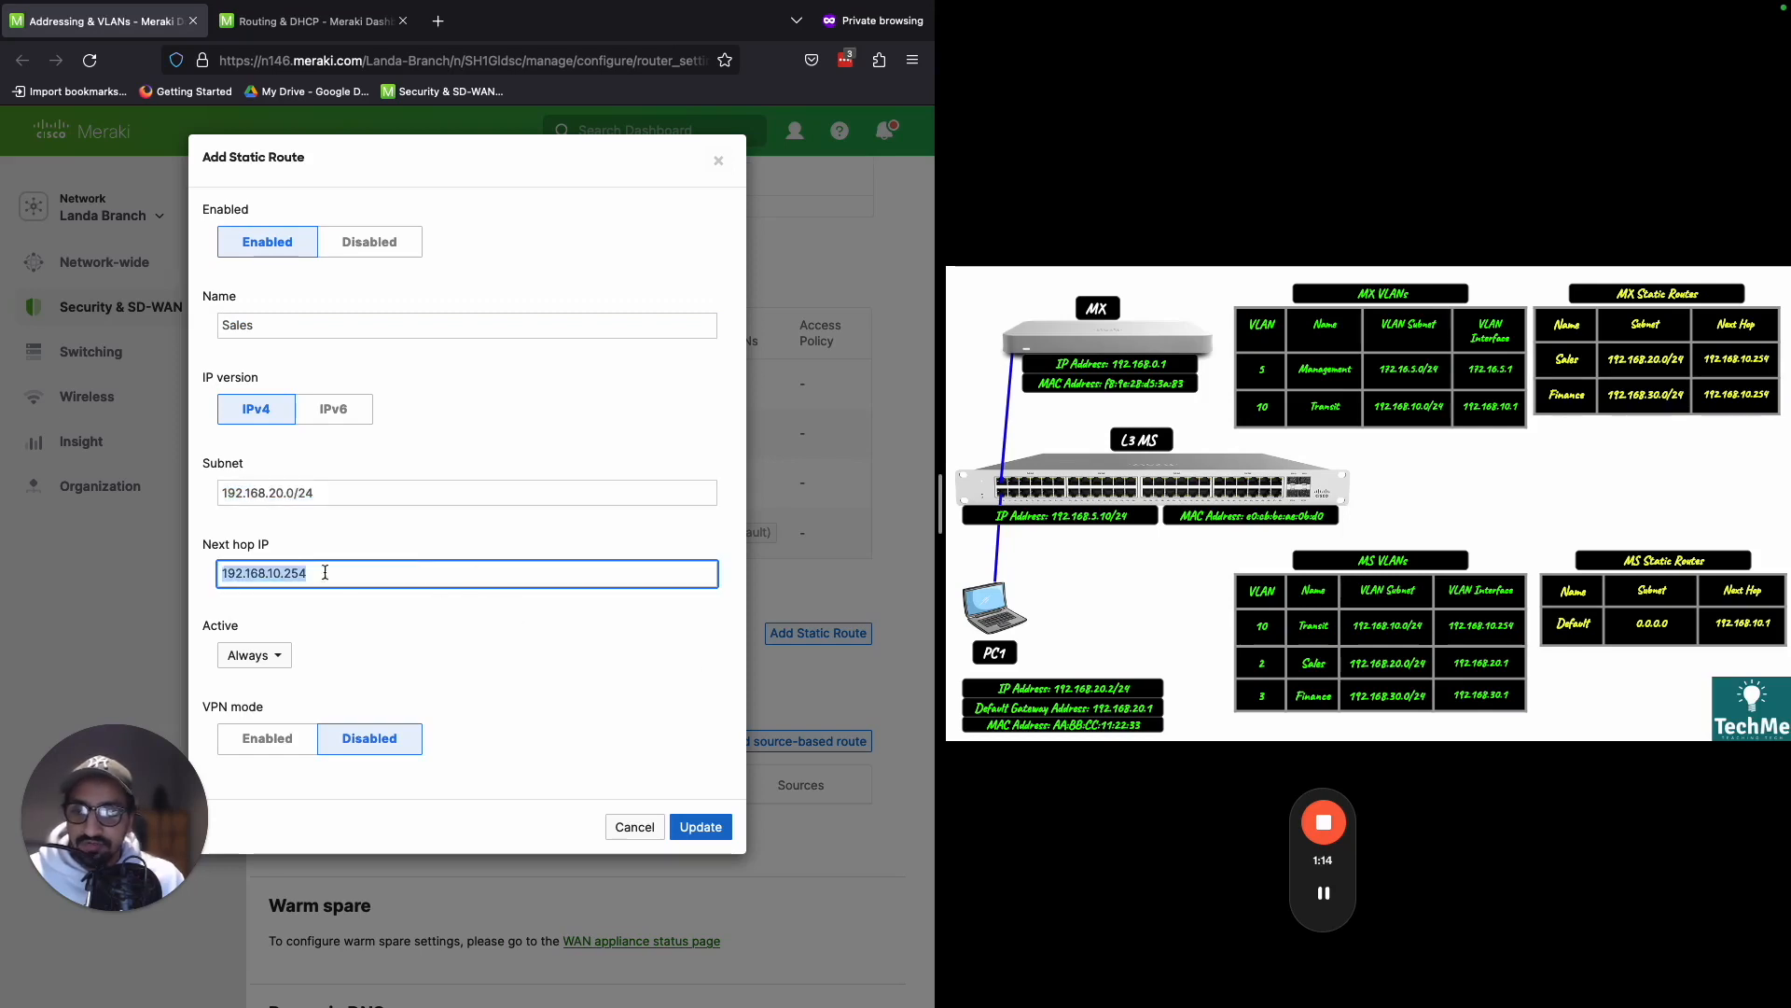
{"action": "left_click", "coordinate": [709, 823]}
{"action": "left_click", "coordinate": [862, 980]}
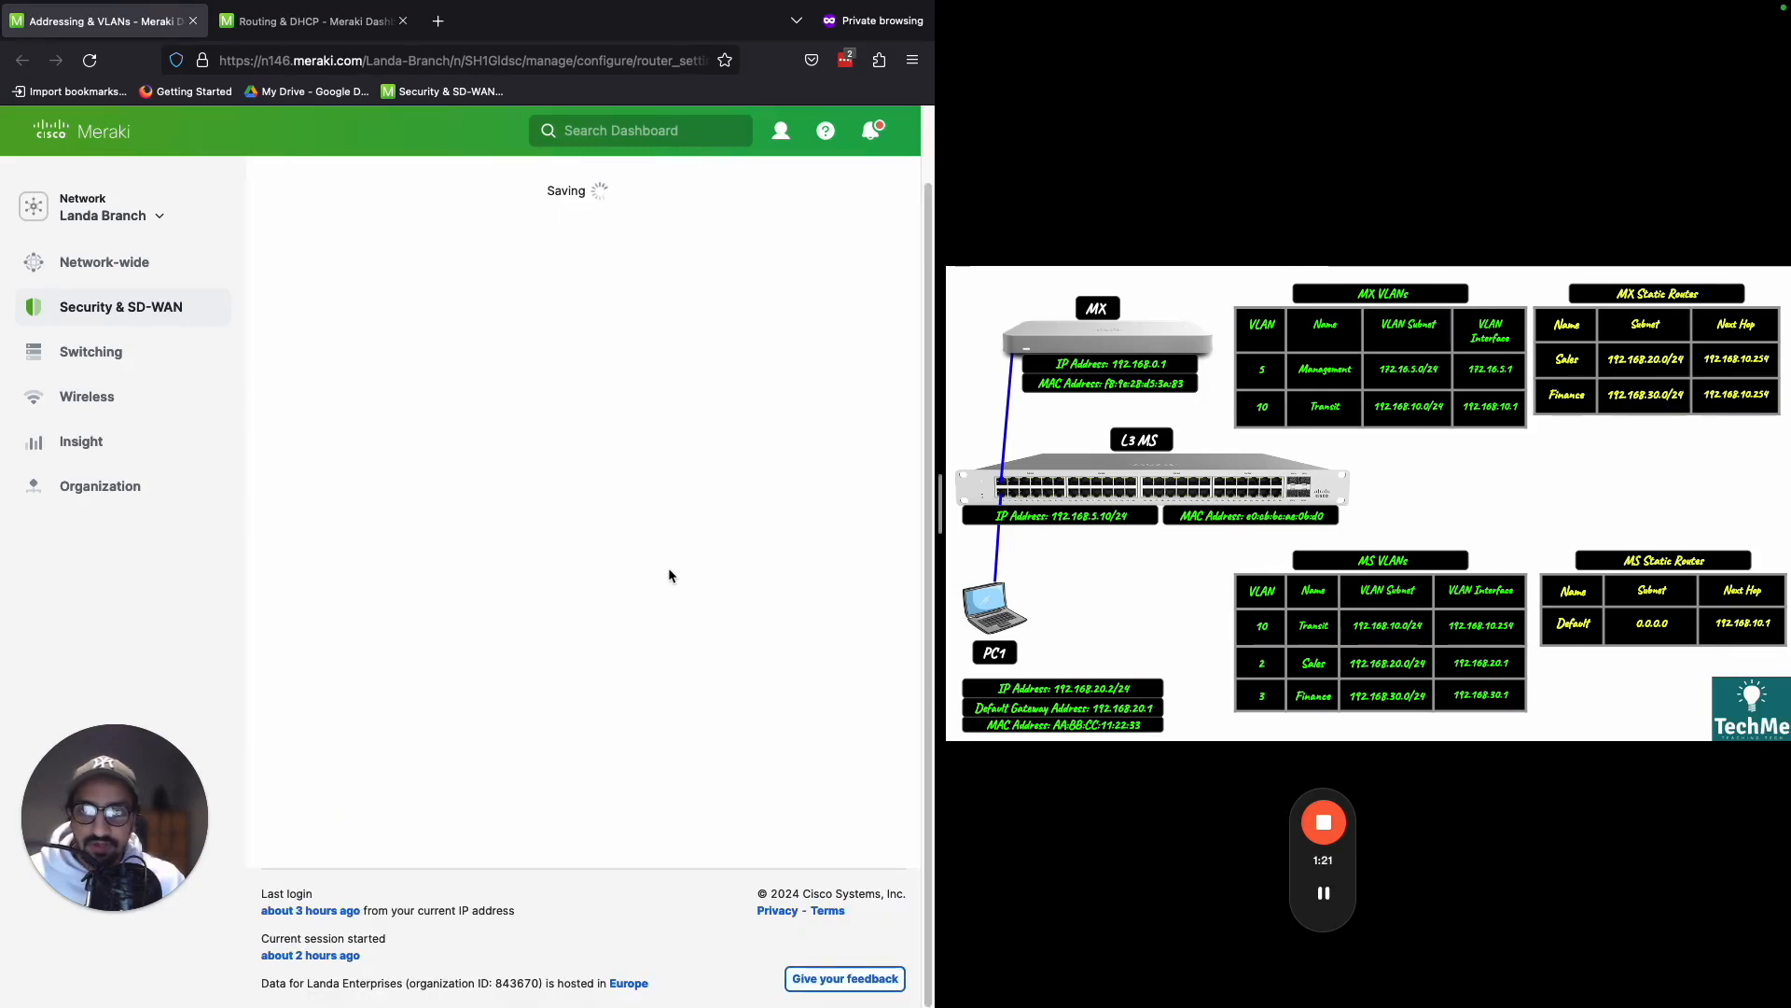
- Start a second MX static route named Finance with subnet 192.168.30.0/24
{"action": "scroll", "coordinate": [668, 575], "scroll_direction": "down", "scroll_amount": 15}
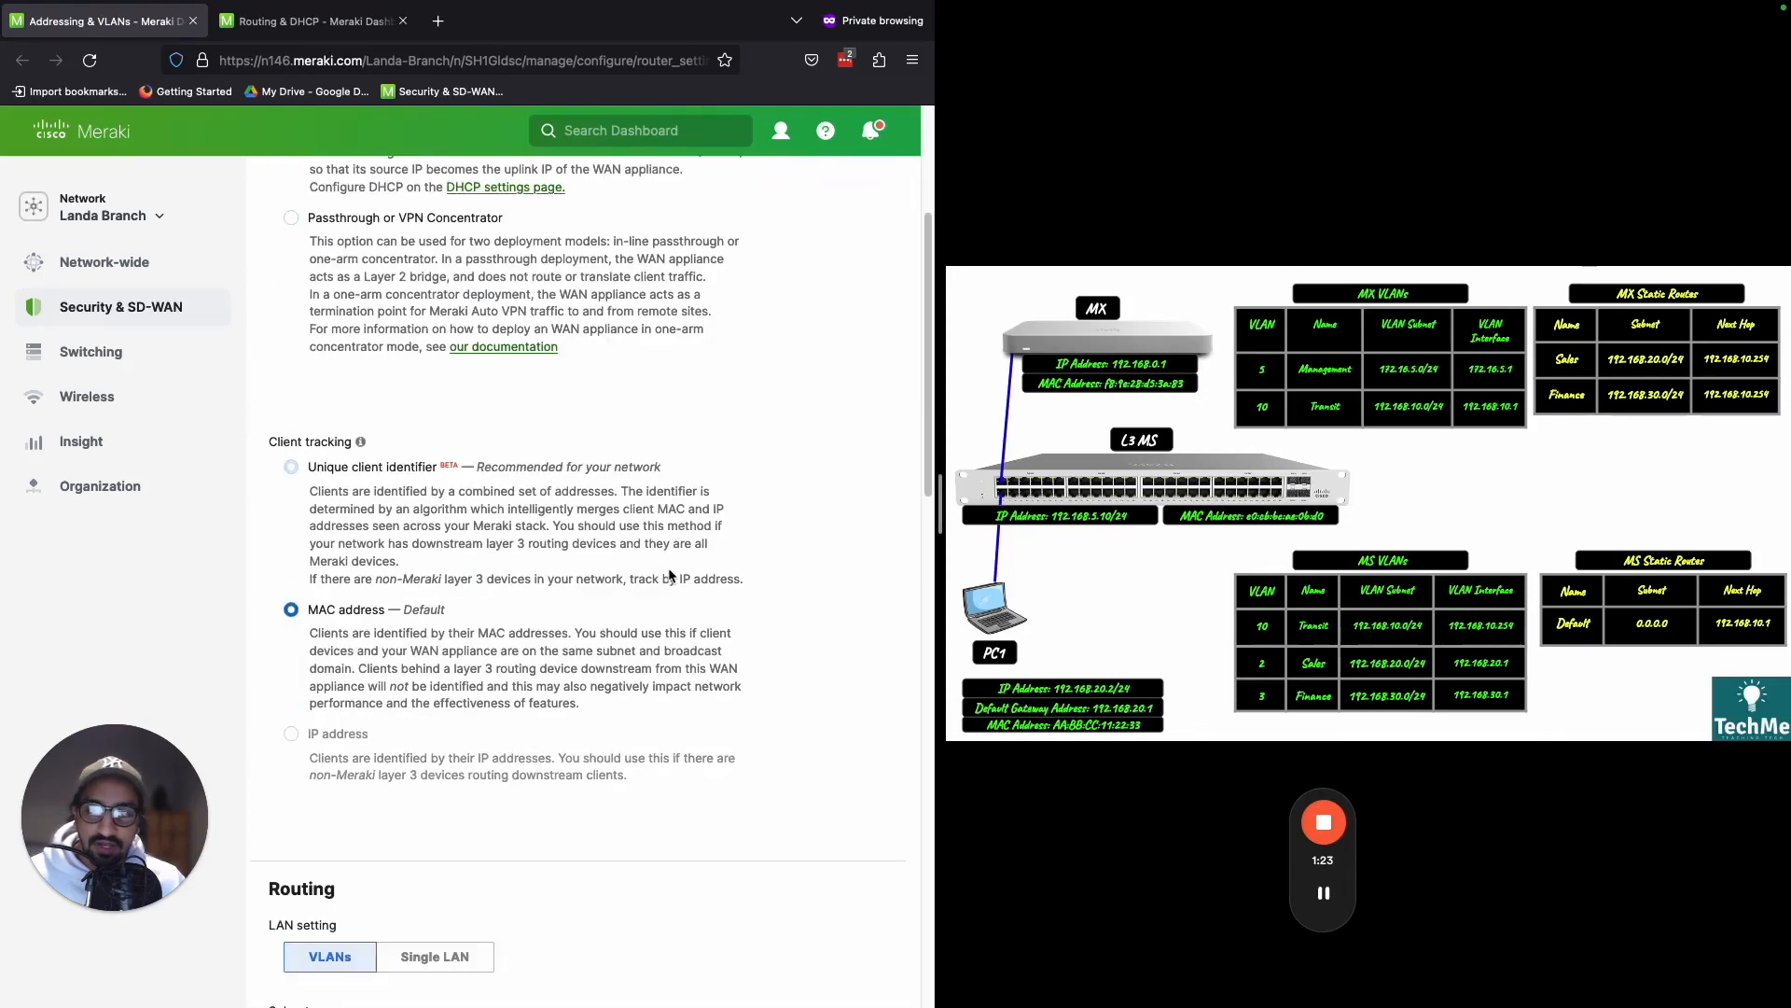
{"action": "scroll", "coordinate": [668, 575], "scroll_direction": "up", "scroll_amount": 2}
{"action": "left_click", "coordinate": [810, 387]}
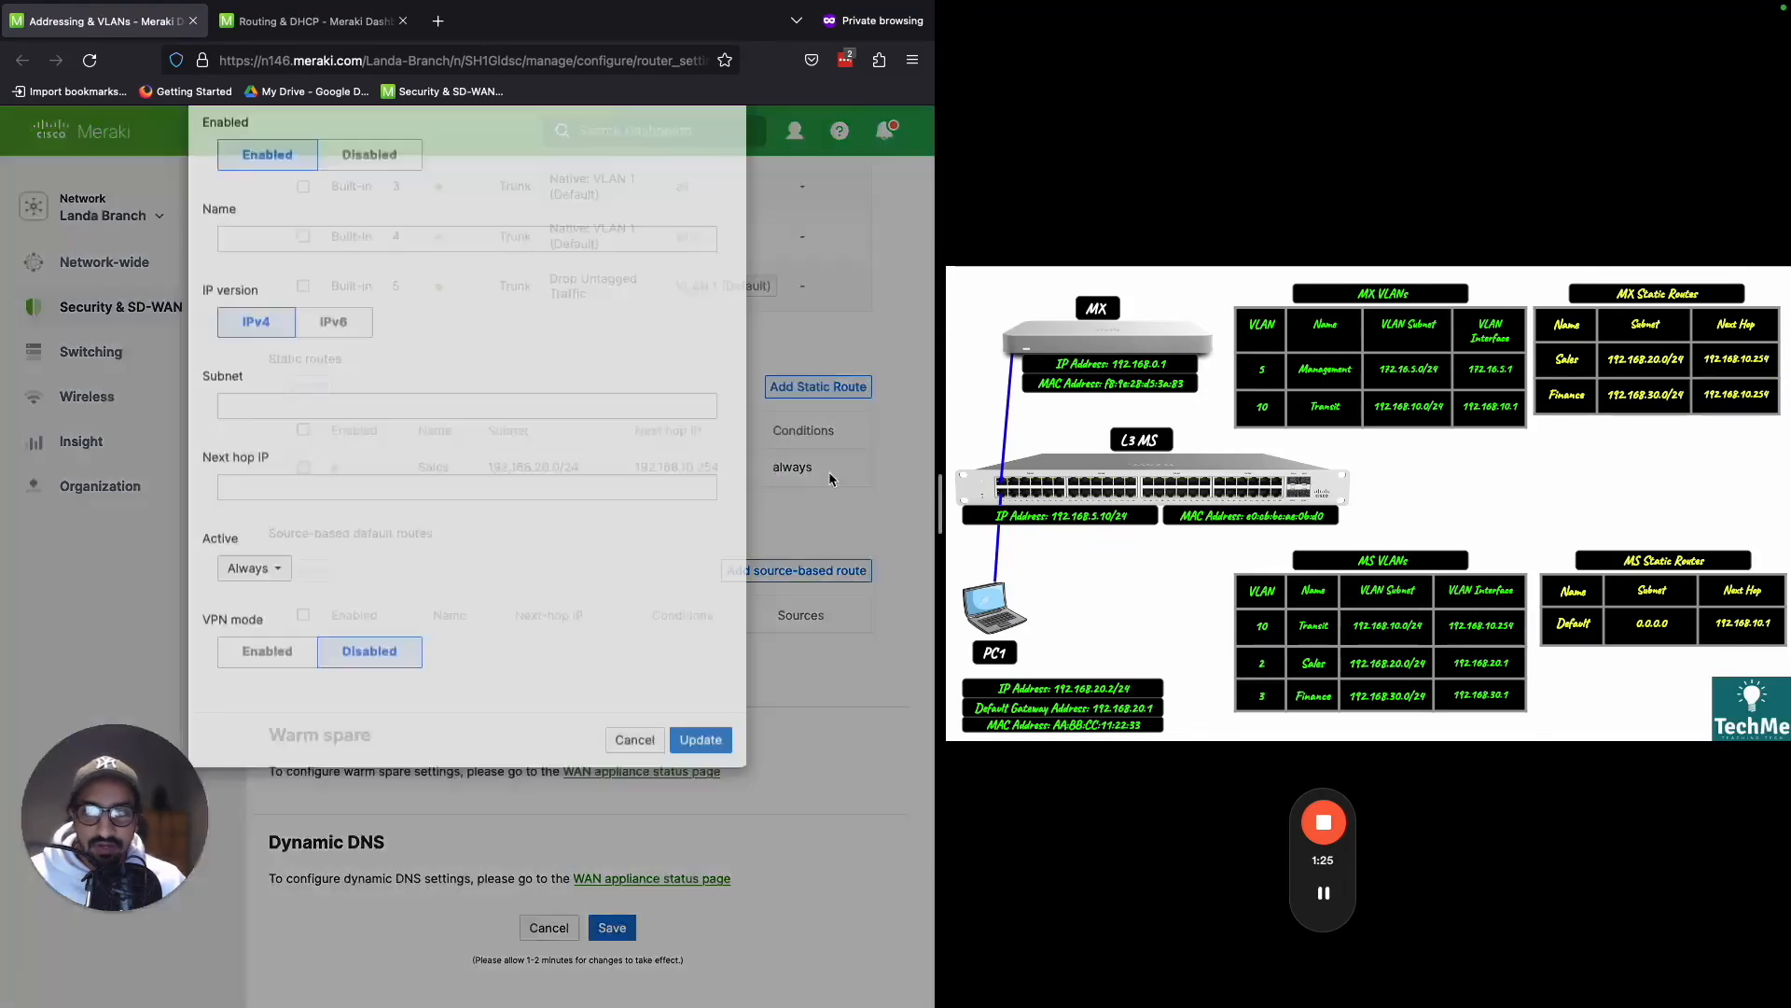
{"action": "left_click", "coordinate": [343, 328]}
{"action": "type", "text": "F"}
{"action": "type", "text": "om"}
{"action": "key", "text": "BackSpace"}
{"action": "key", "text": "BackSpace"}
{"action": "type", "text": "i"}
{"action": "left_click", "coordinate": [309, 496]}
{"action": "type", "text": "192"}
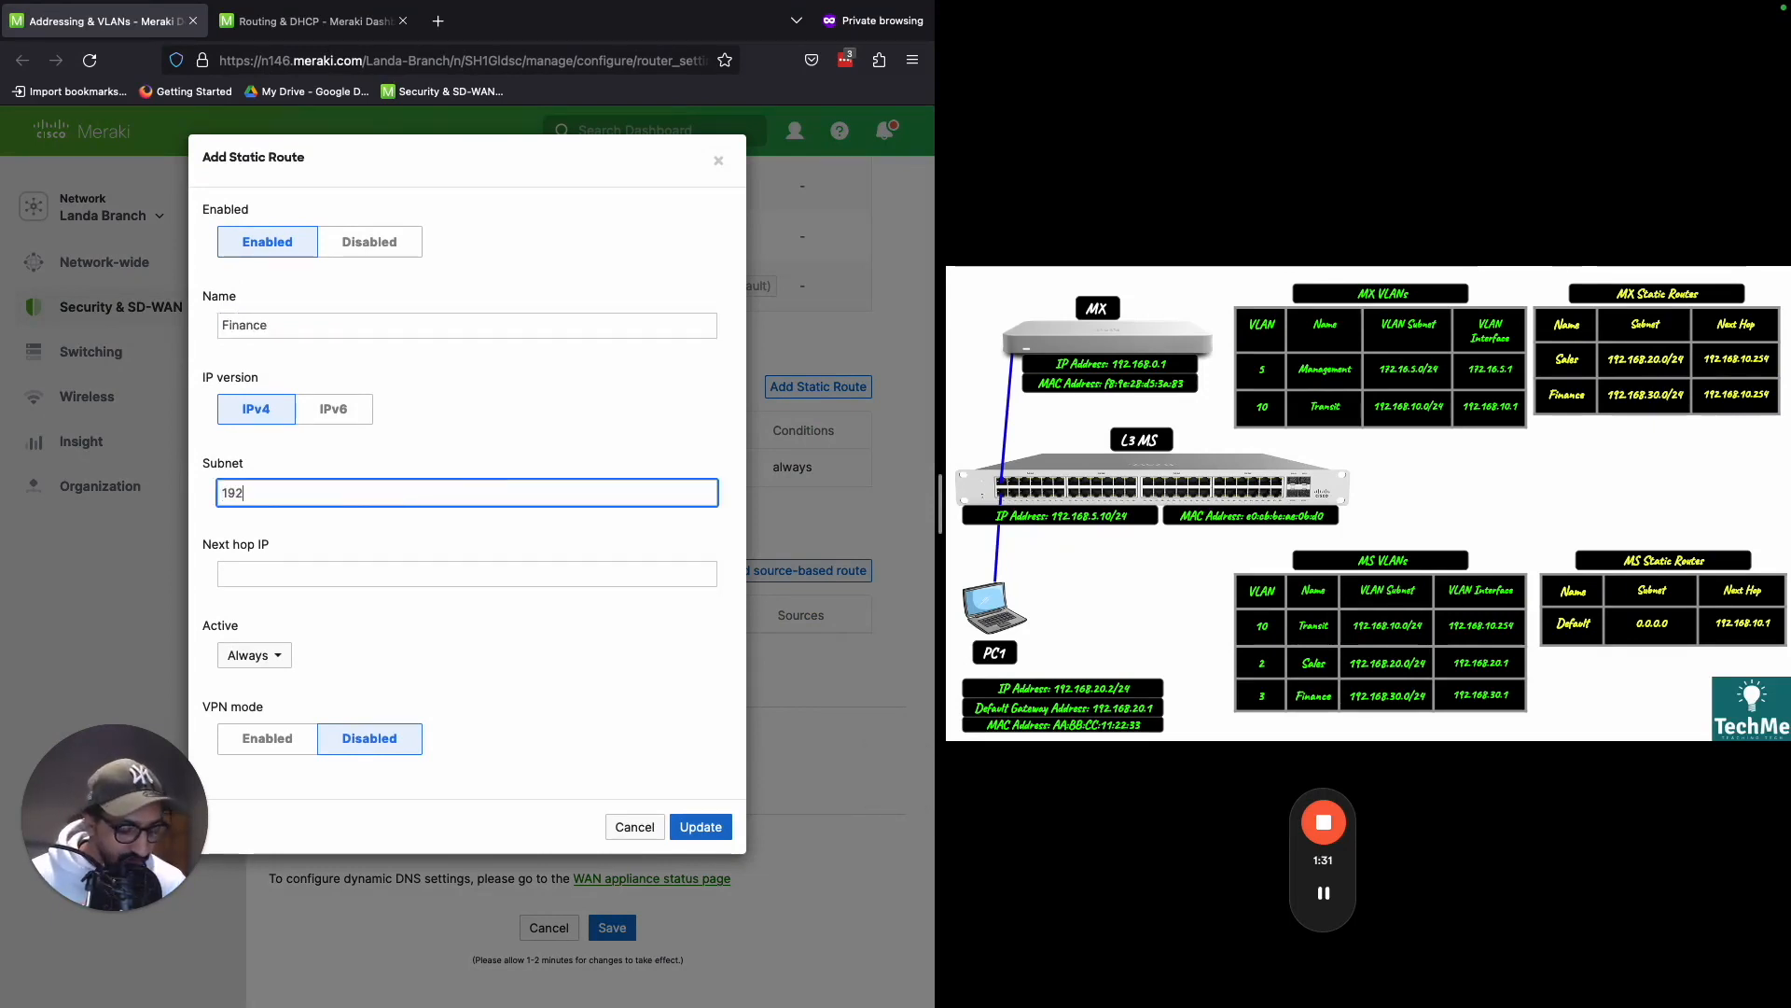
{"action": "type", "text": ".168.30.0/24"}
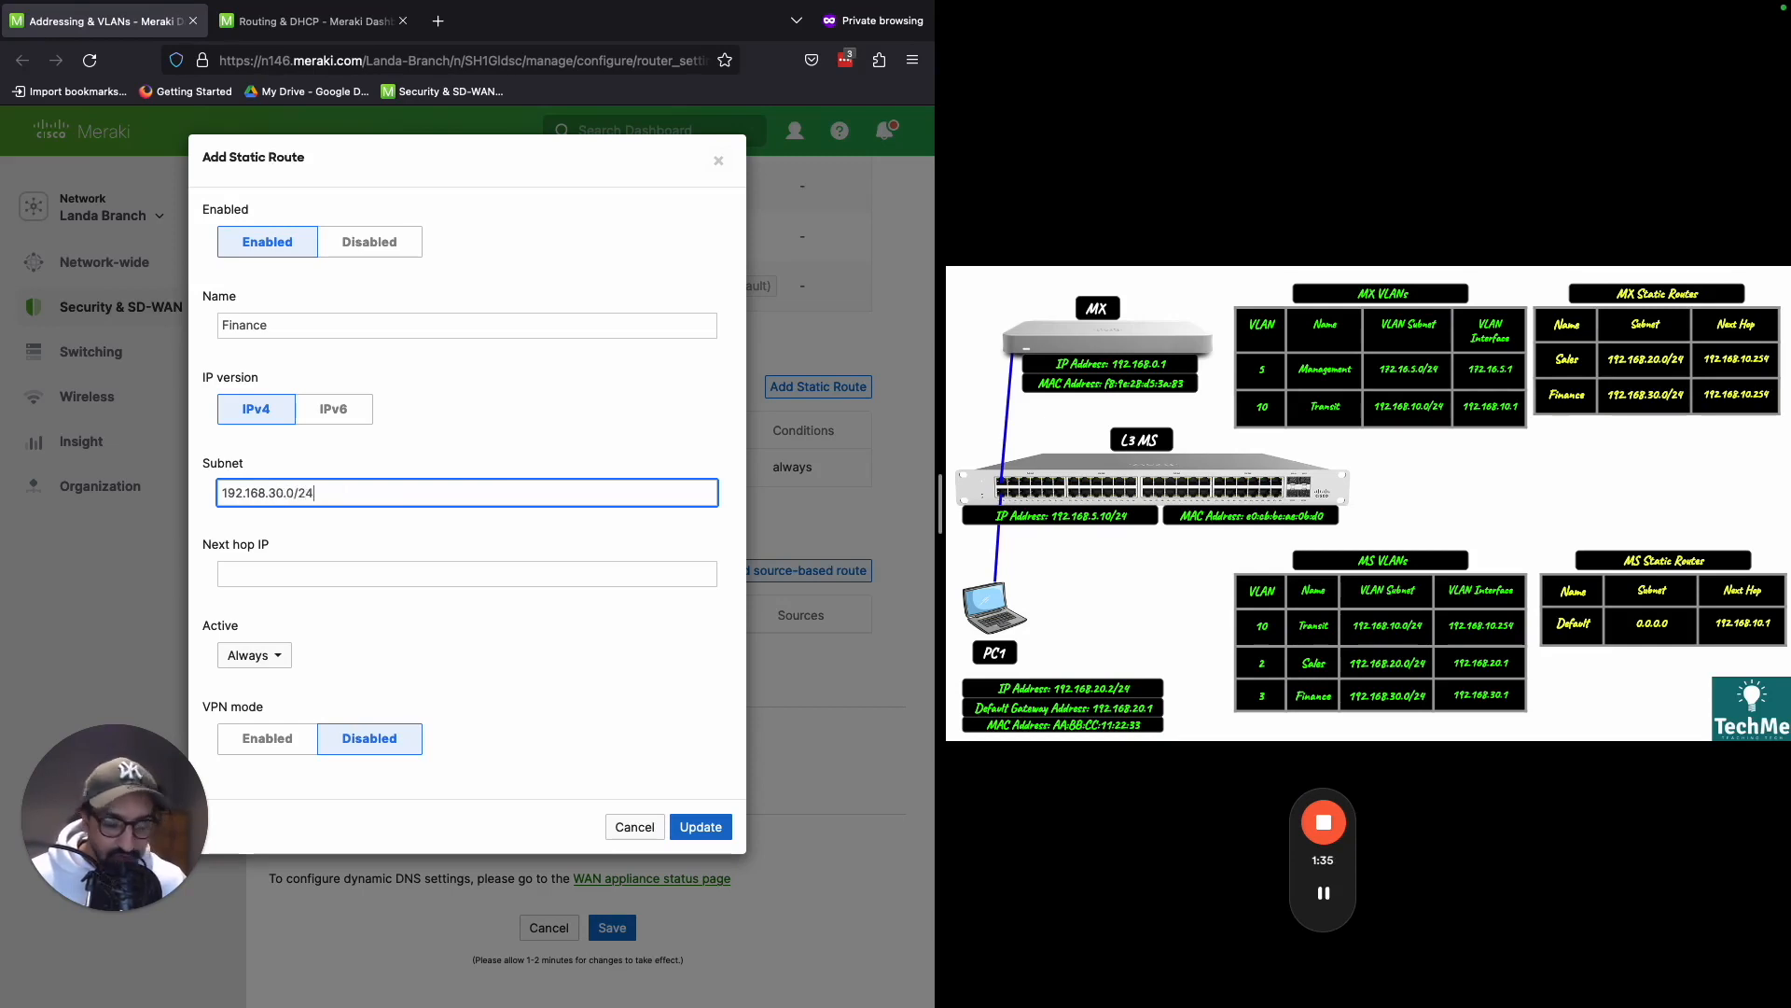
- Set the Finance route's next hop IP to 192.168.10.254, check its subnet, and save the route to the MX configuration
{"action": "left_click", "coordinate": [362, 578]}
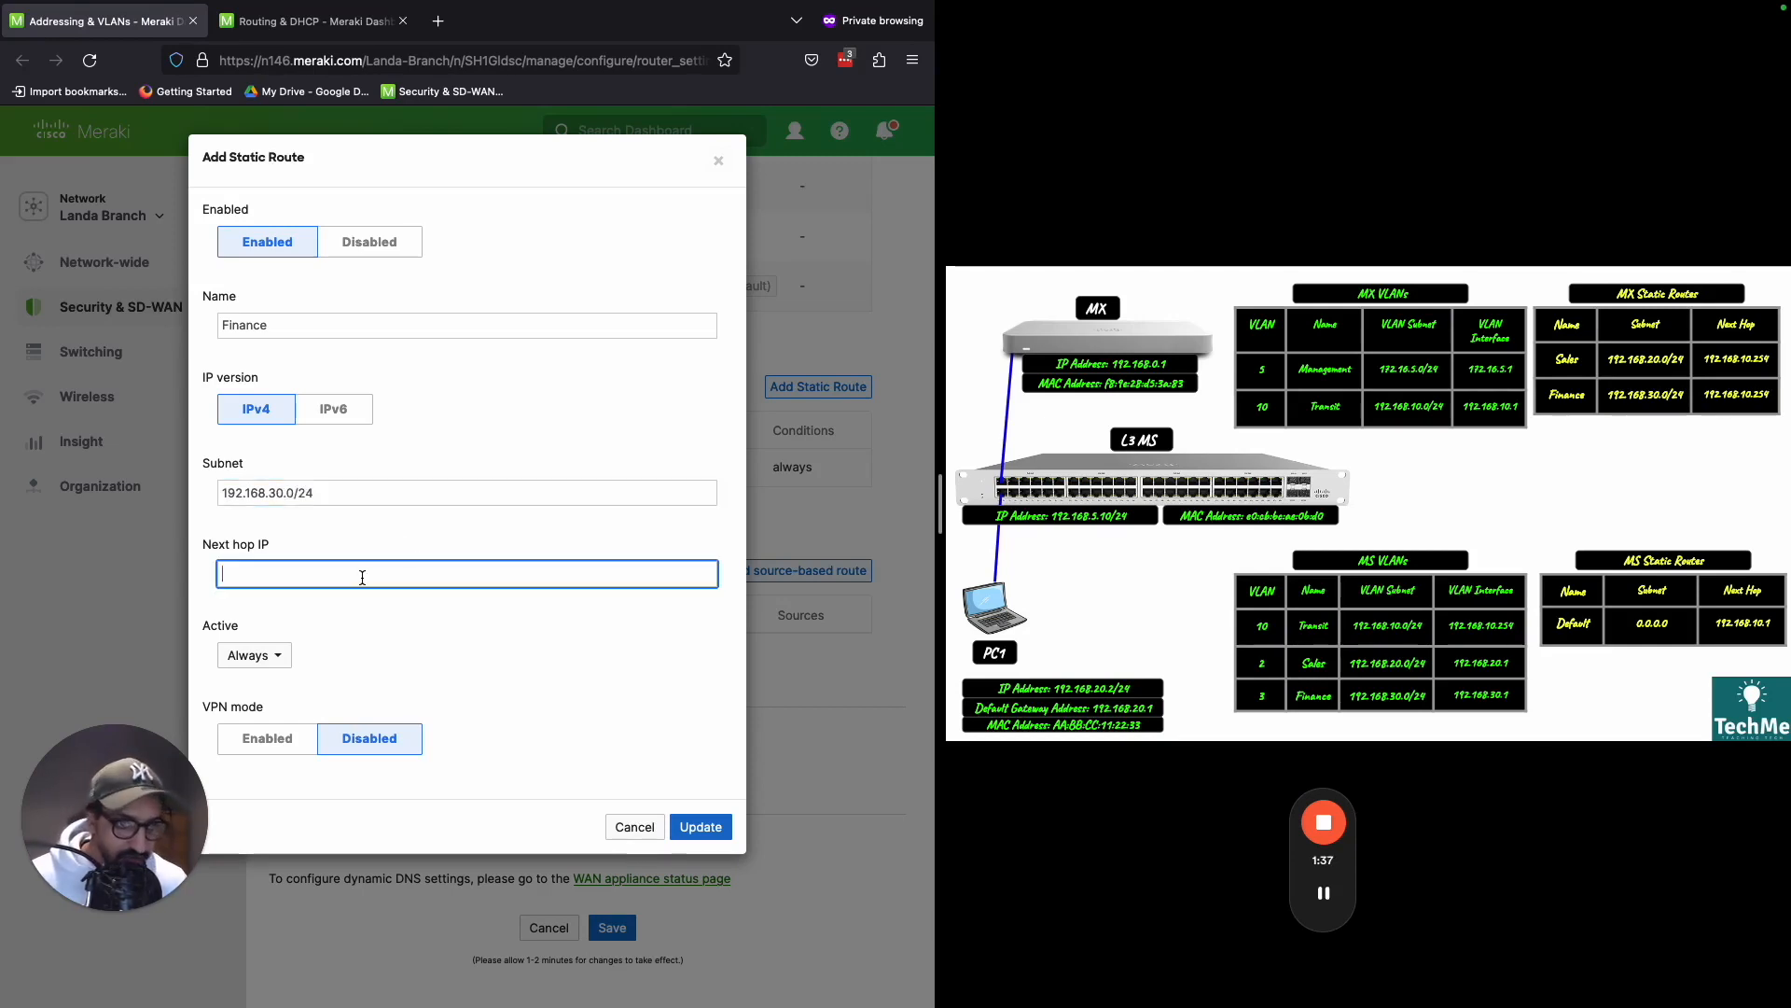
{"action": "type", "text": "192.168.10.254"}
{"action": "left_click", "coordinate": [356, 608]}
{"action": "triple_click", "coordinate": [383, 482]}
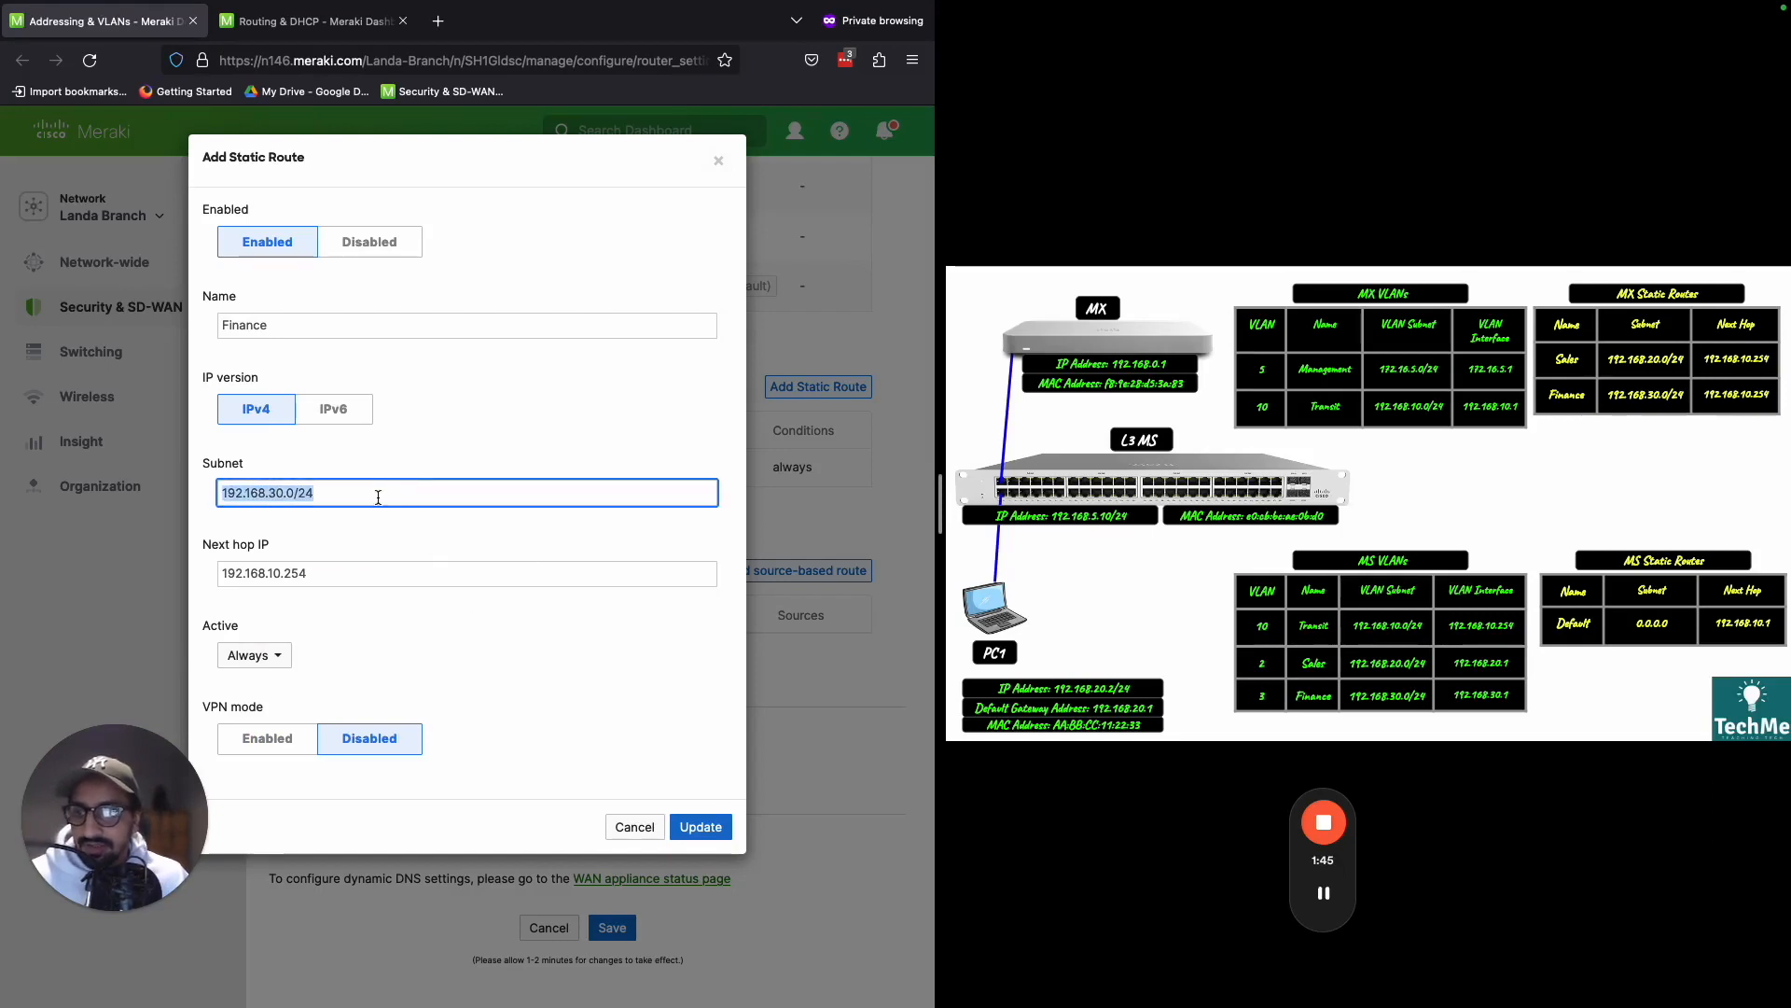
{"action": "triple_click", "coordinate": [383, 568]}
{"action": "left_click", "coordinate": [700, 826]}
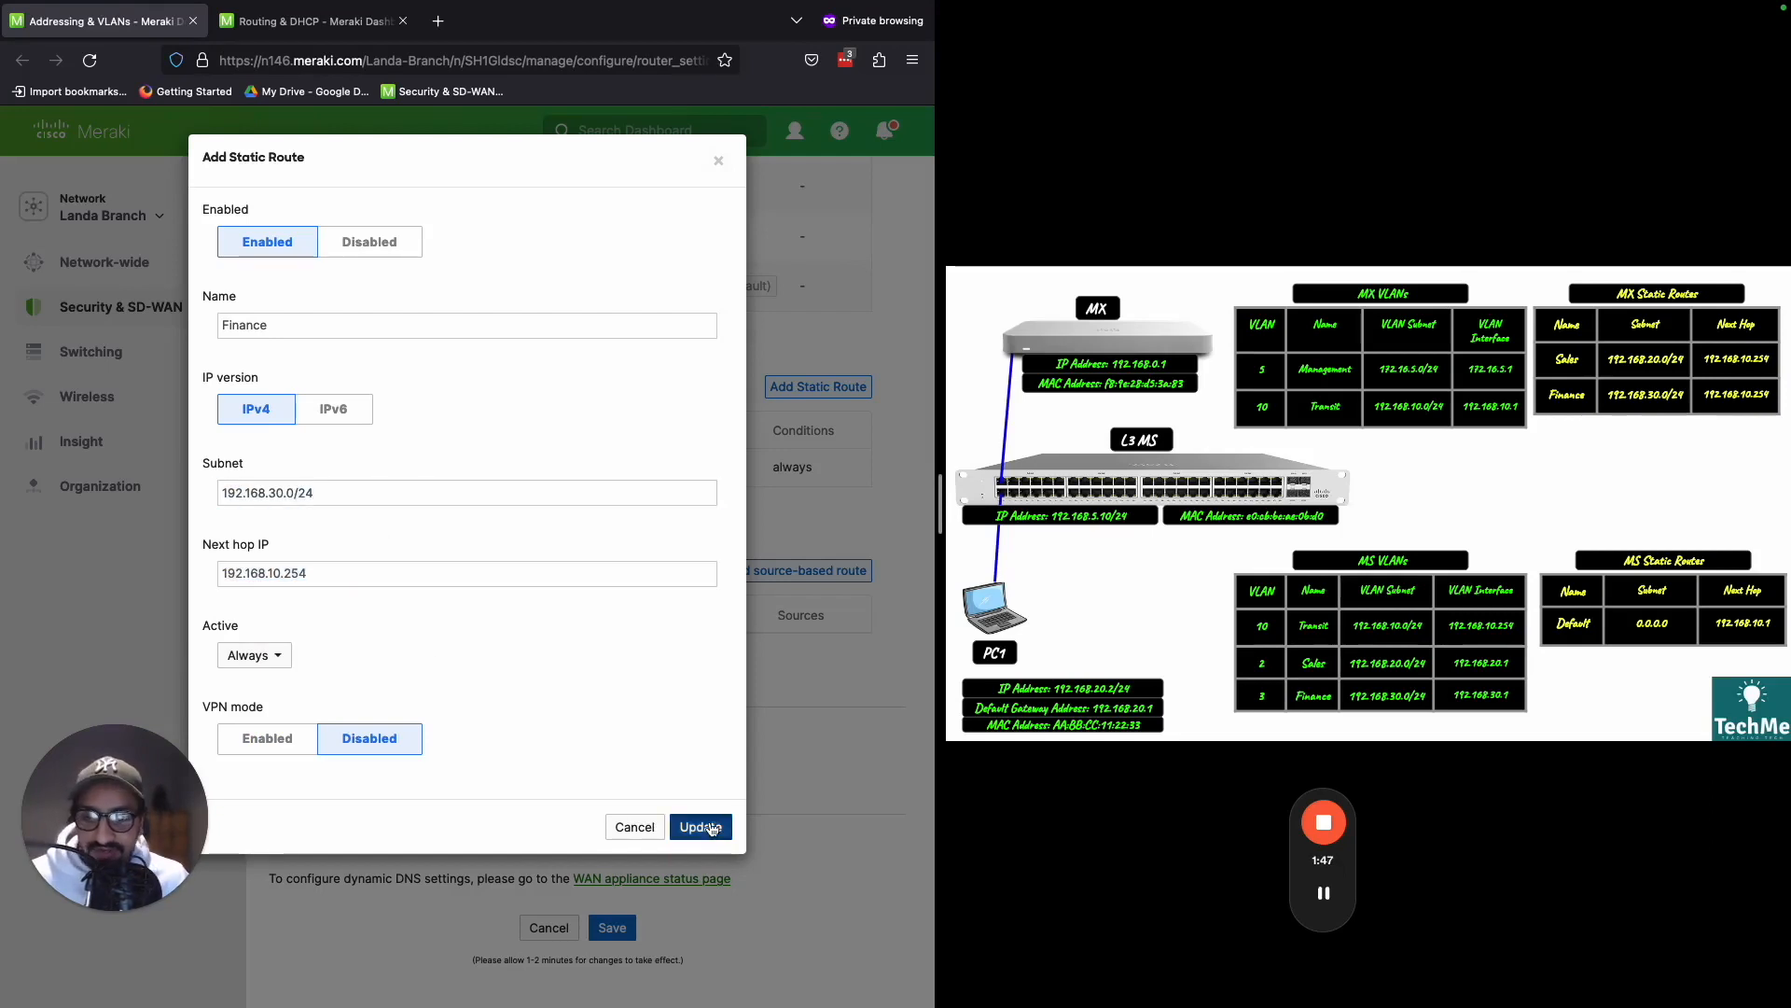
{"action": "left_click", "coordinate": [612, 964]}
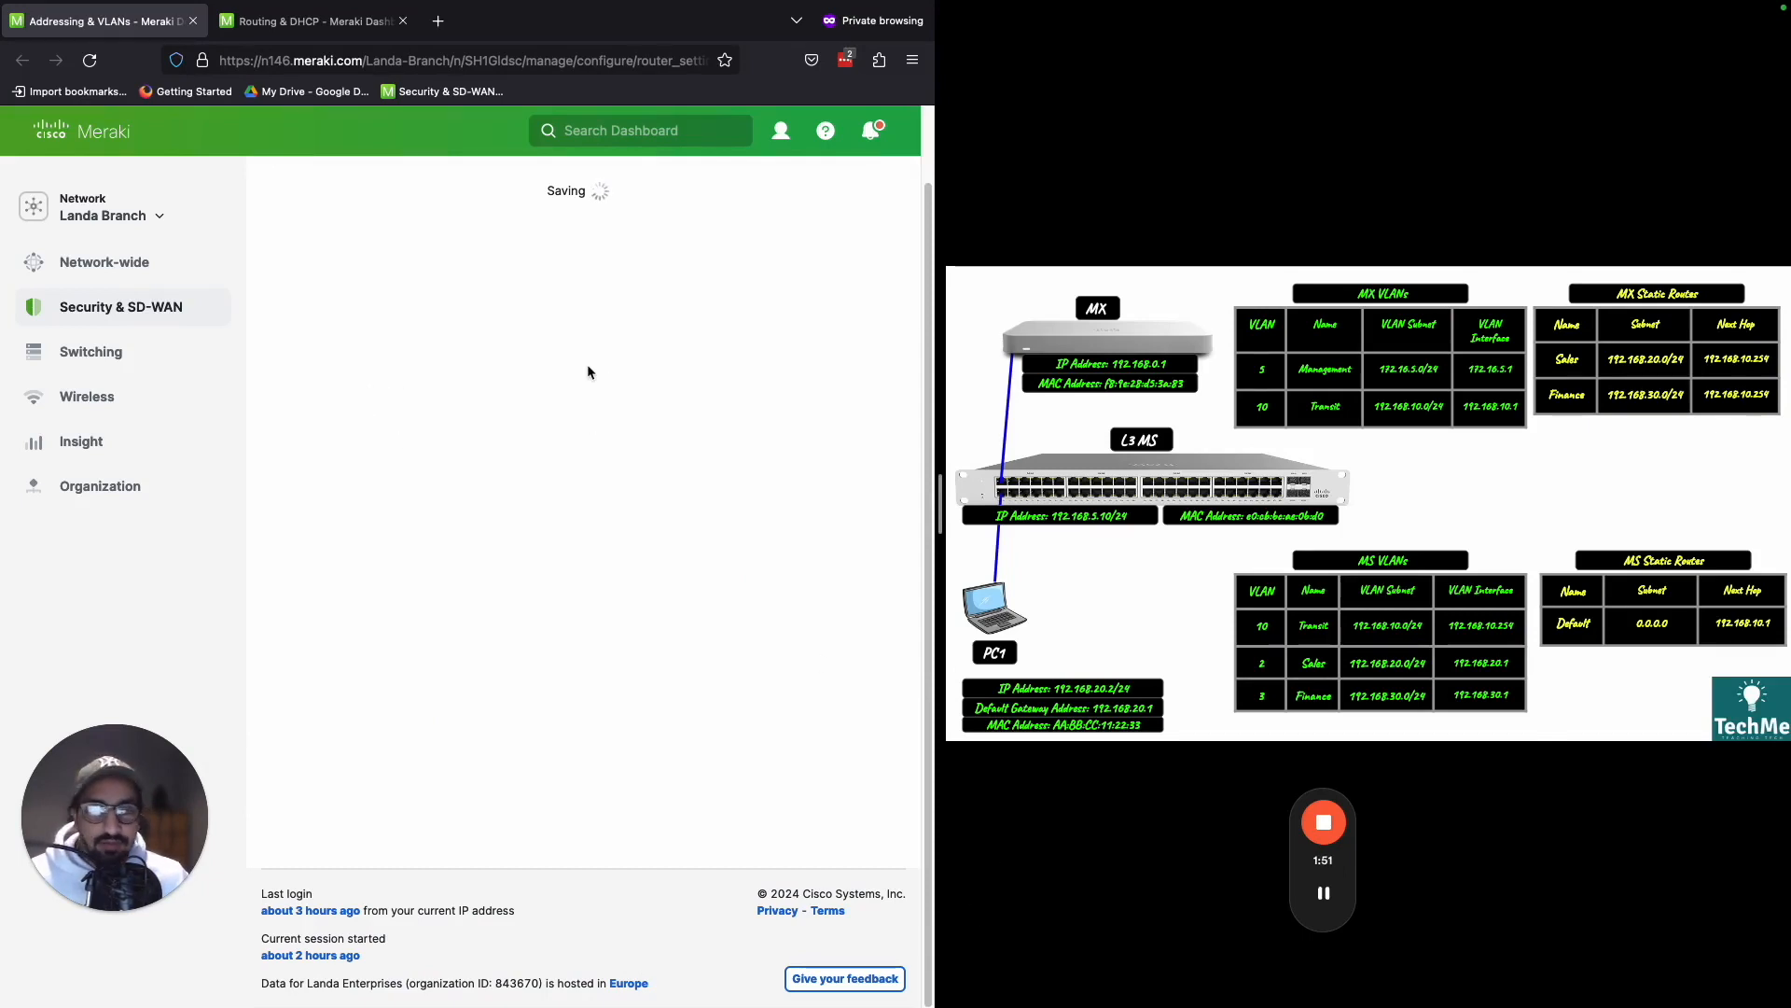
- Review the Sales and Finance entries in the MX static routes list against the network diagram
{"action": "key", "text": "ctrl+shift+d"}
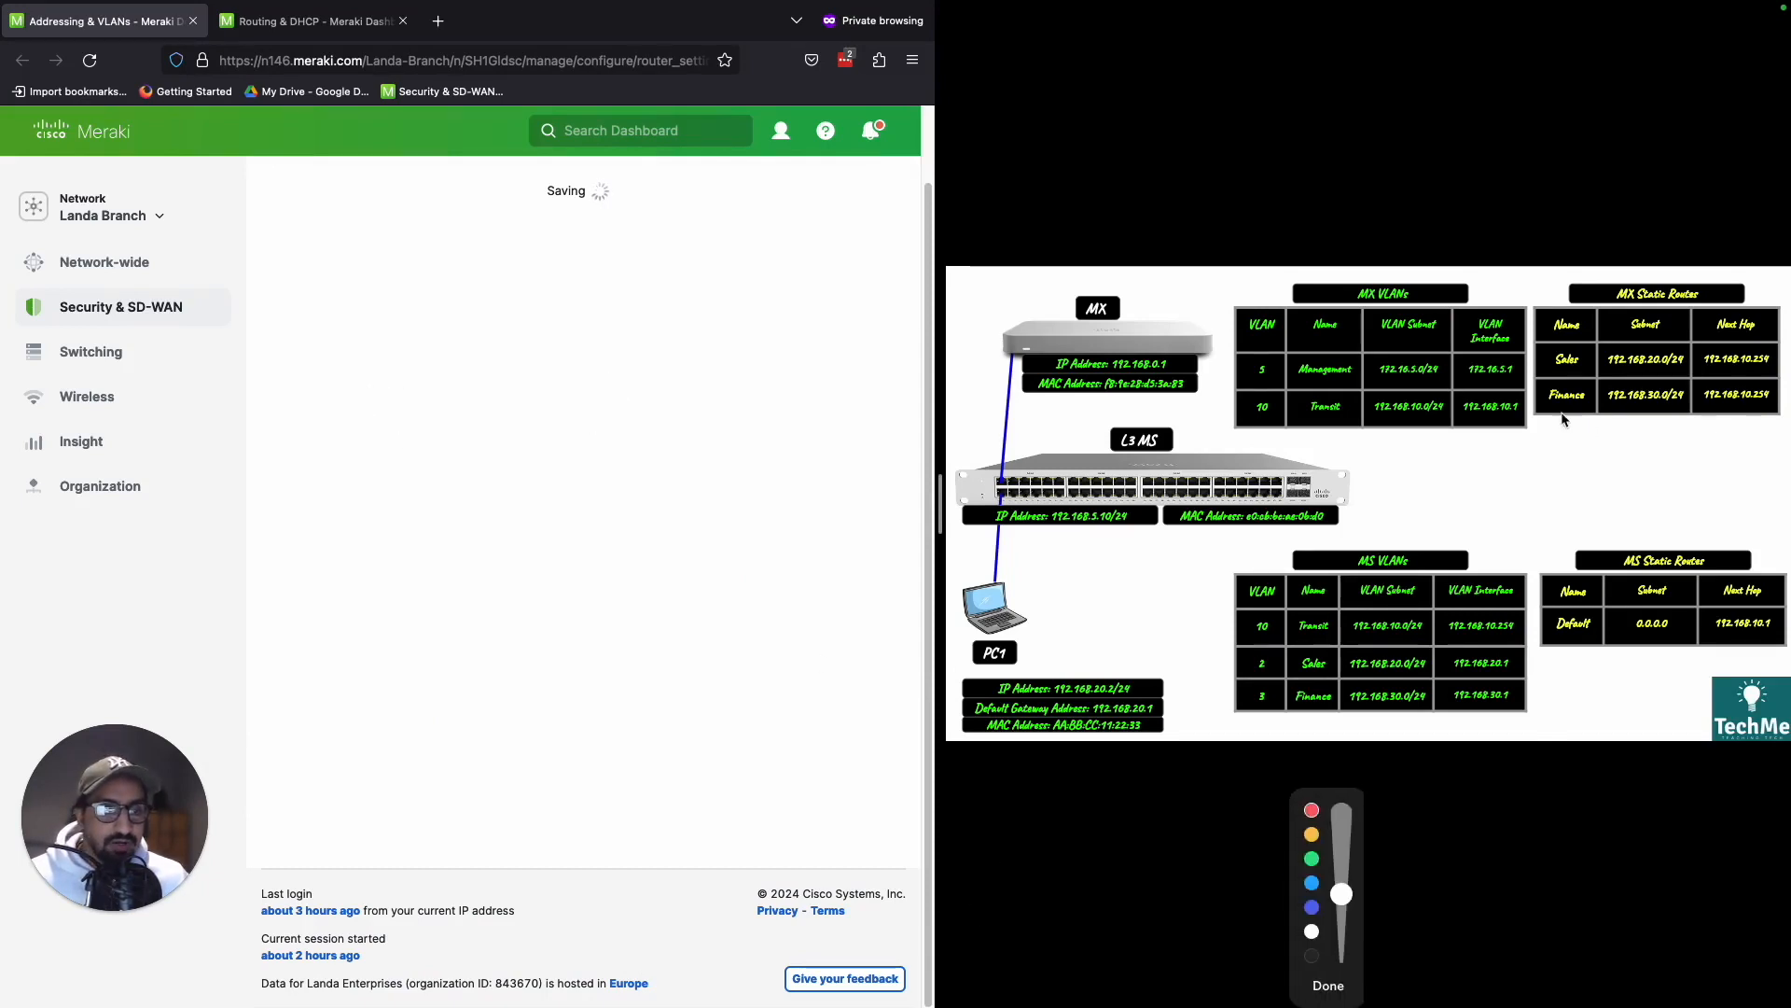
{"action": "key", "text": "ctrl+shift+d"}
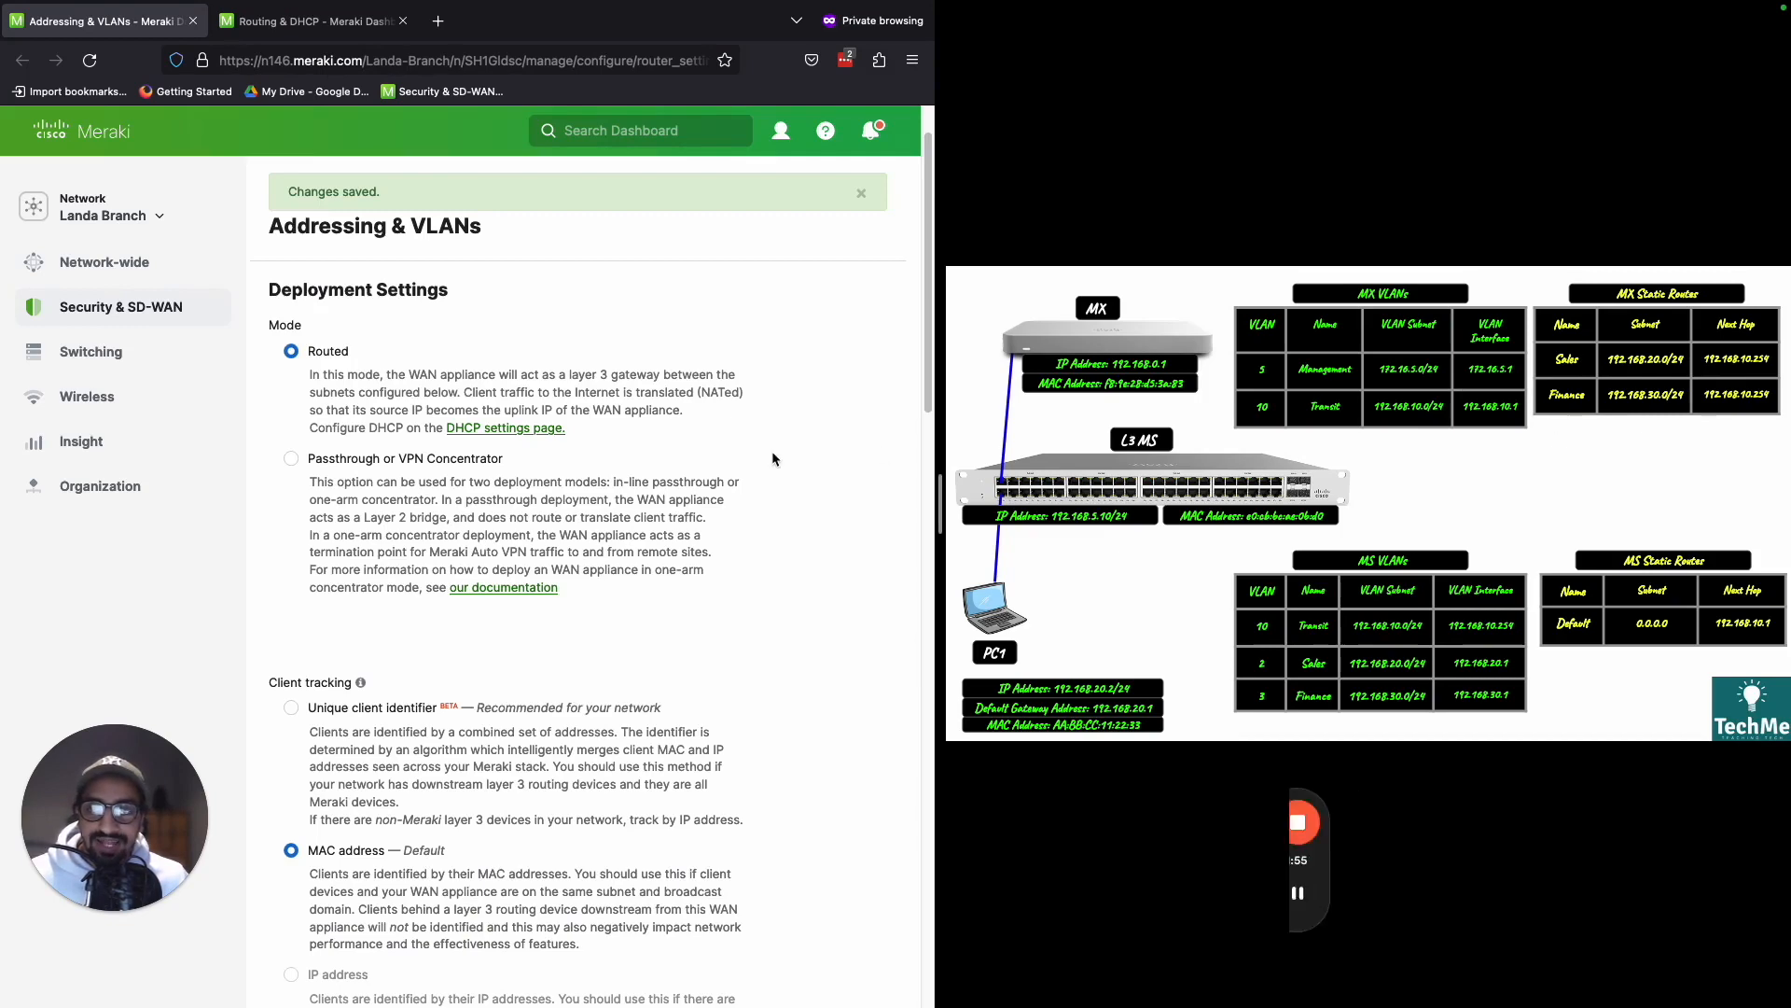
{"action": "scroll", "coordinate": [793, 476], "scroll_direction": "down", "scroll_amount": 15}
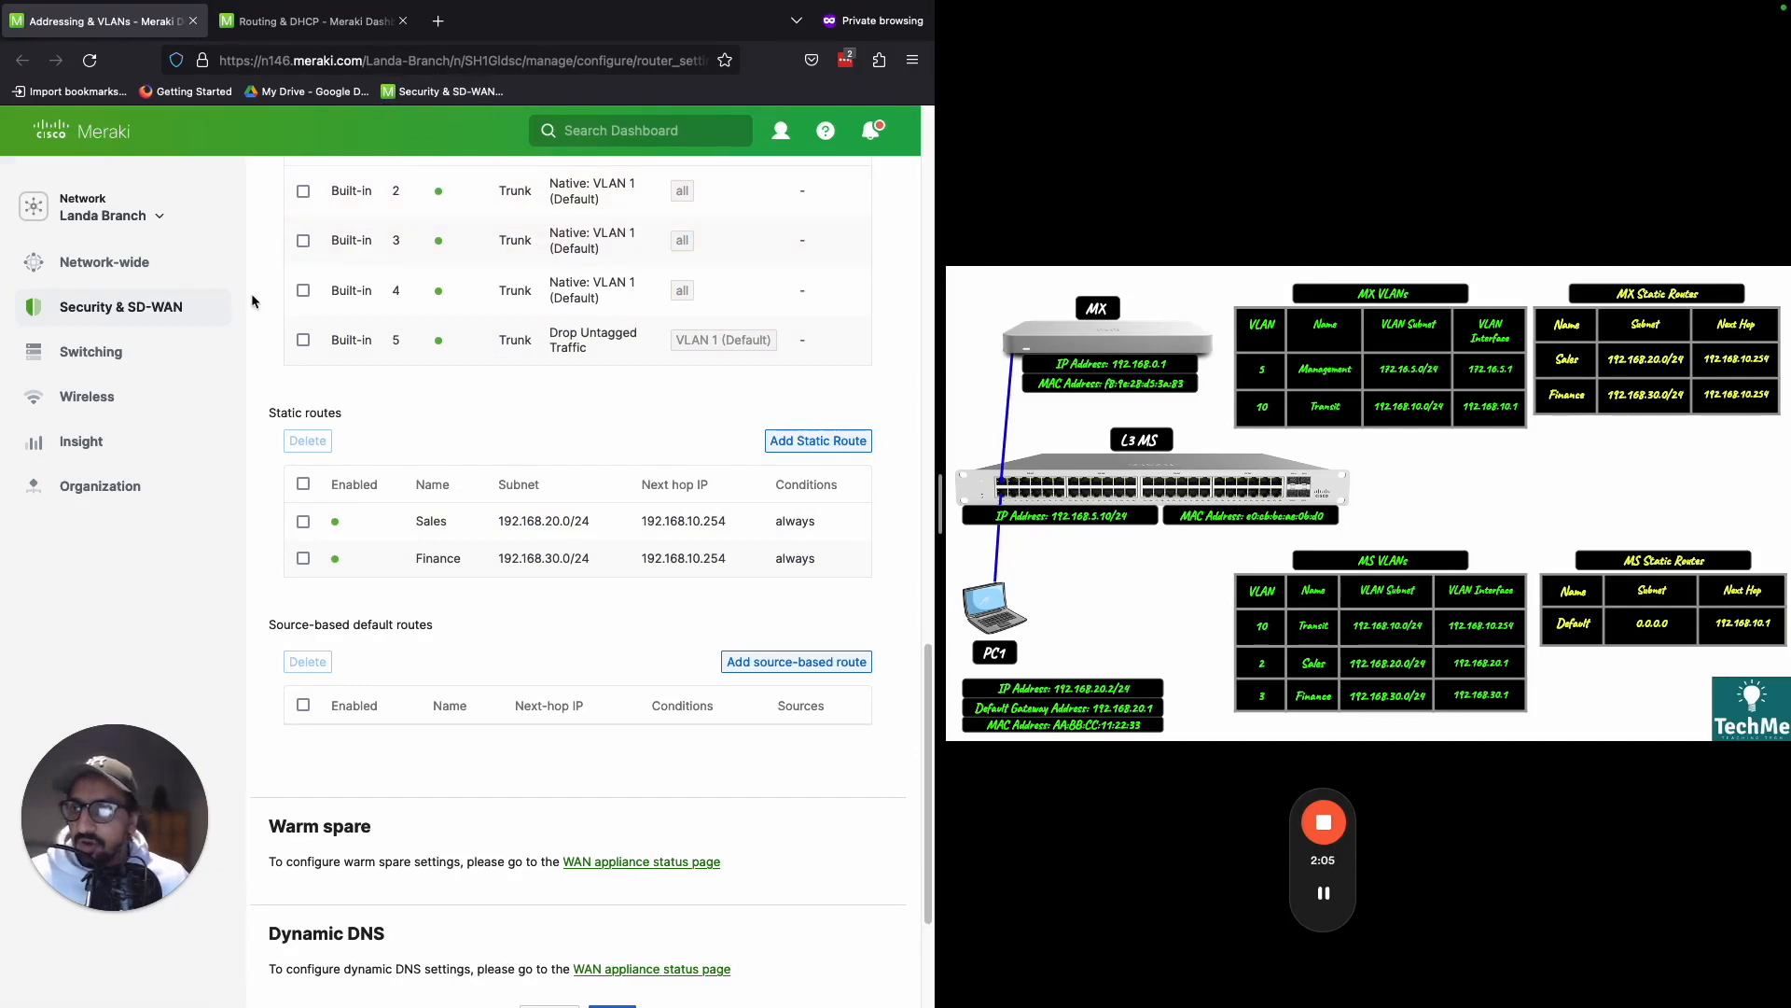
- Open the Landa Branch network's list of switches in a separate browser tab
{"action": "mouse_move", "coordinate": [221, 308]}
{"action": "mouse_move", "coordinate": [211, 364]}
{"action": "left_click", "coordinate": [303, 382], "text": "super"}
{"action": "left_click", "coordinate": [332, 31]}
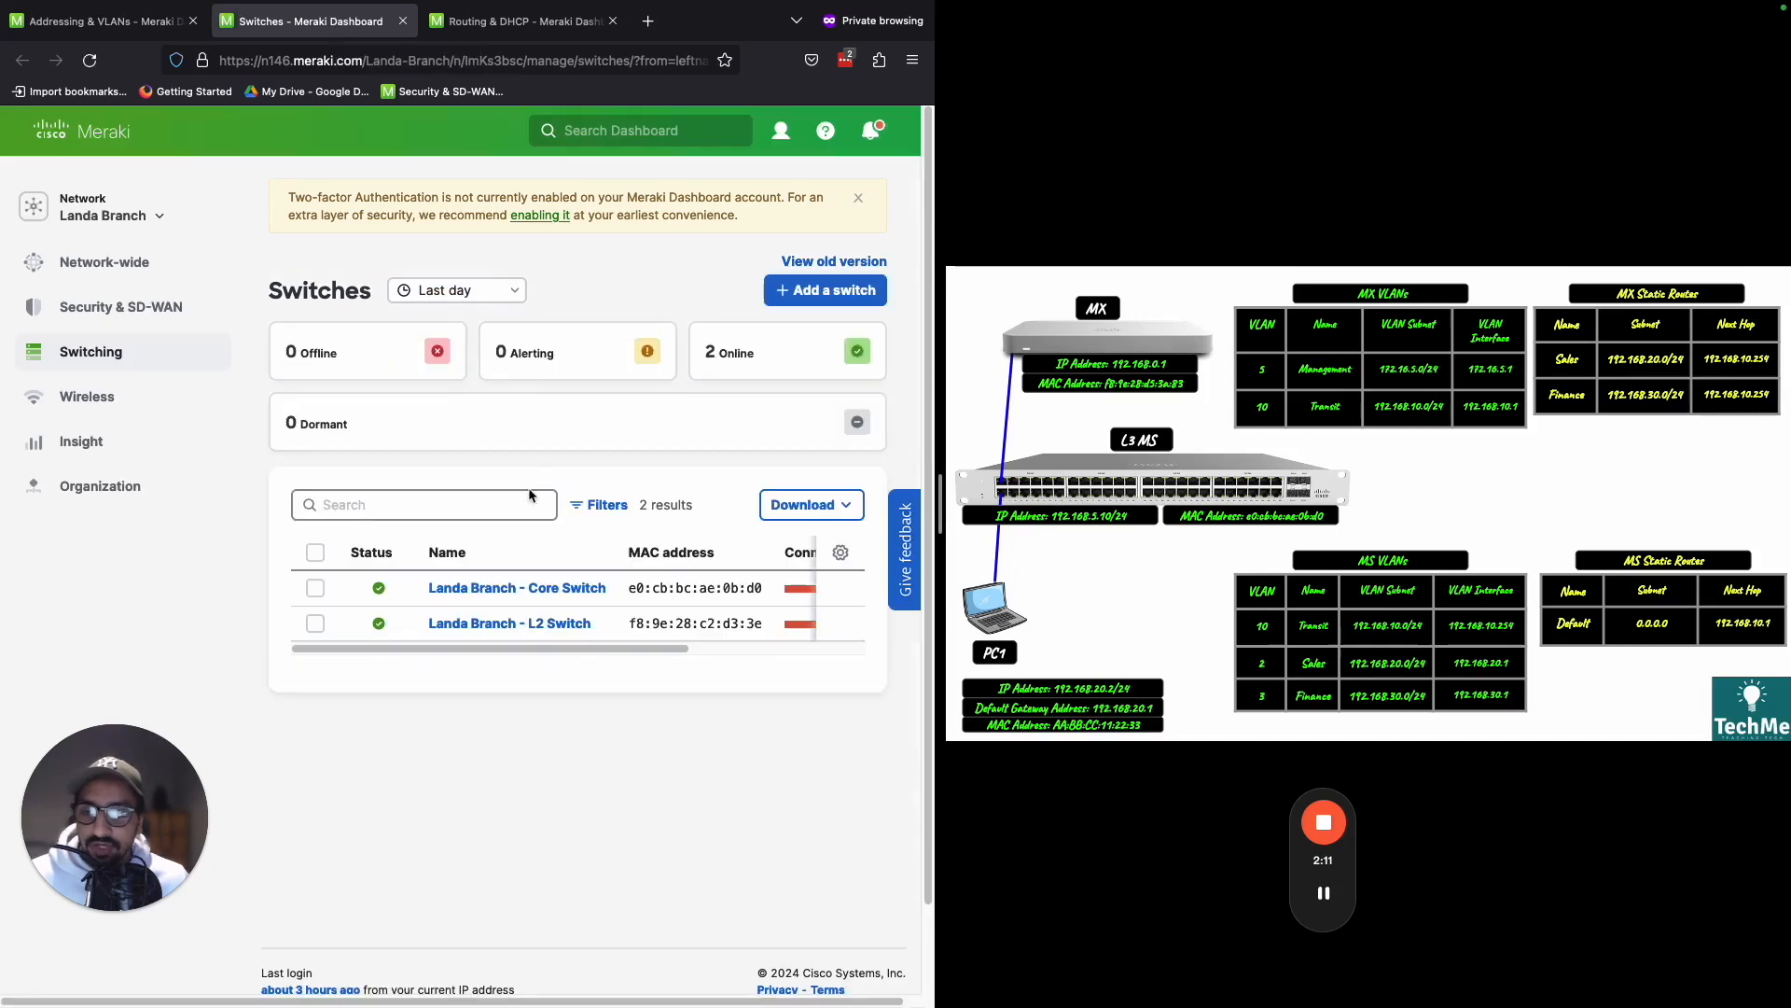
- Run a ping to 1.1.1.1 from Landa Branch - Core Switch, using 192.168.20.1 as the source interface
{"action": "left_click", "coordinate": [572, 591]}
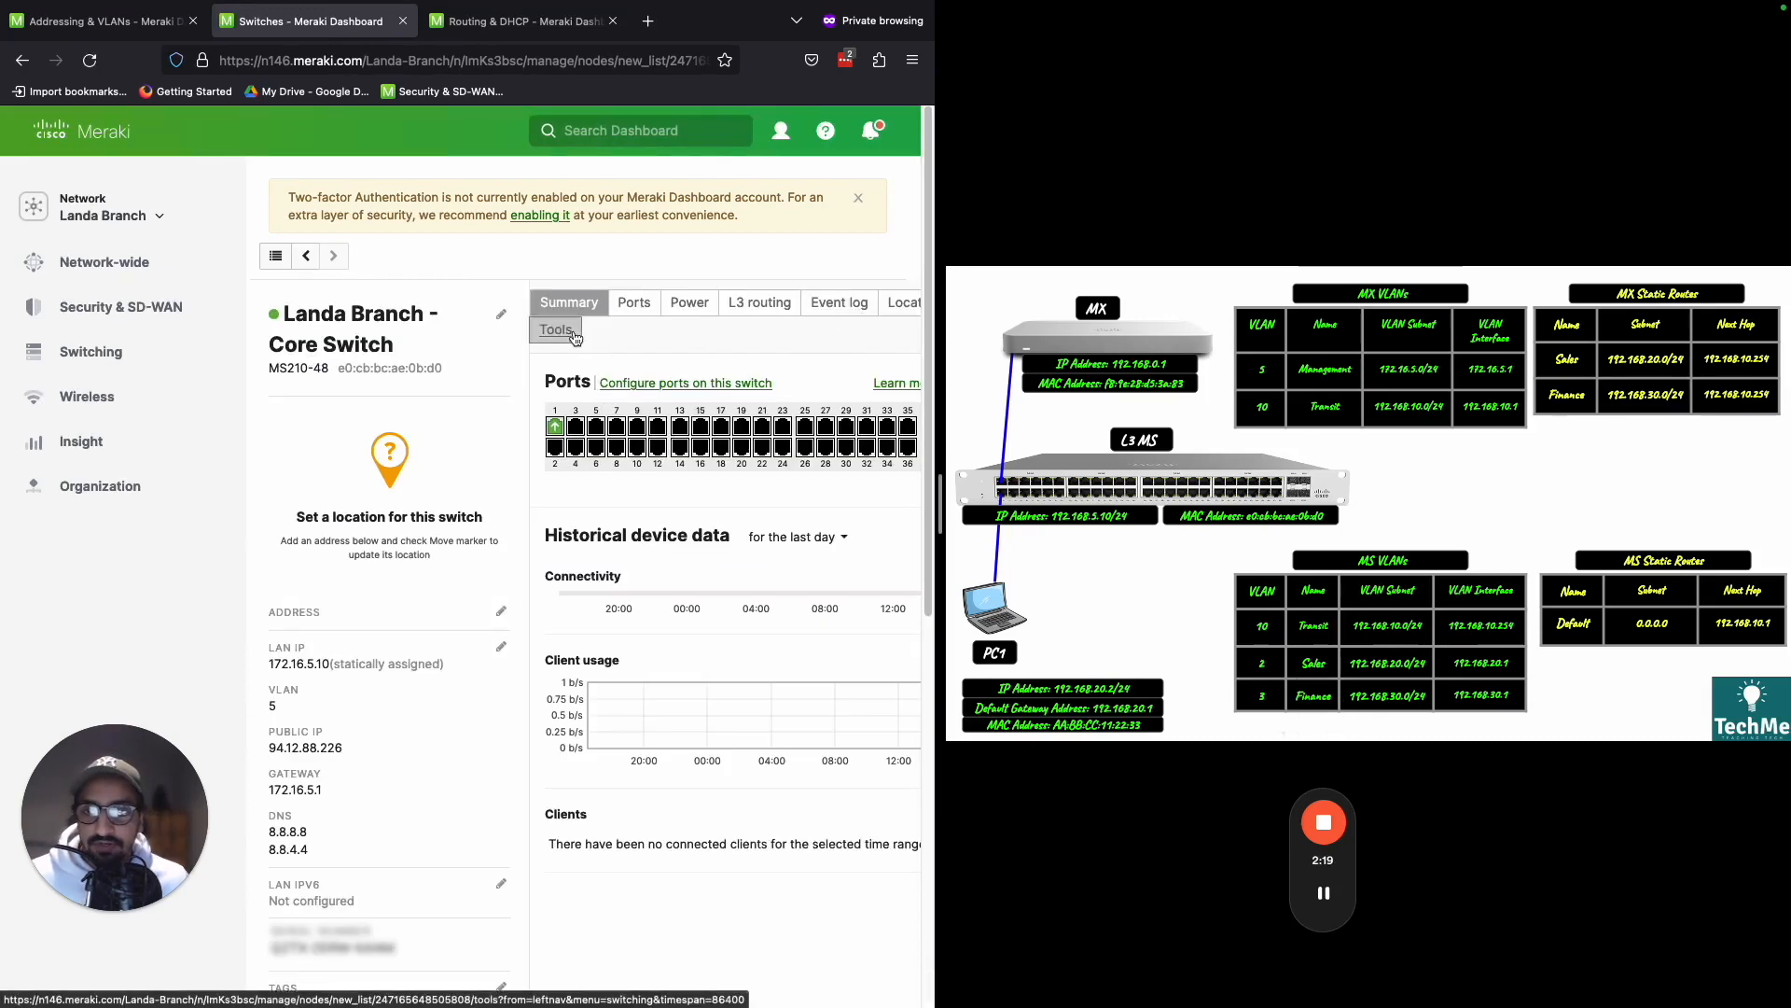
{"action": "left_click", "coordinate": [572, 333]}
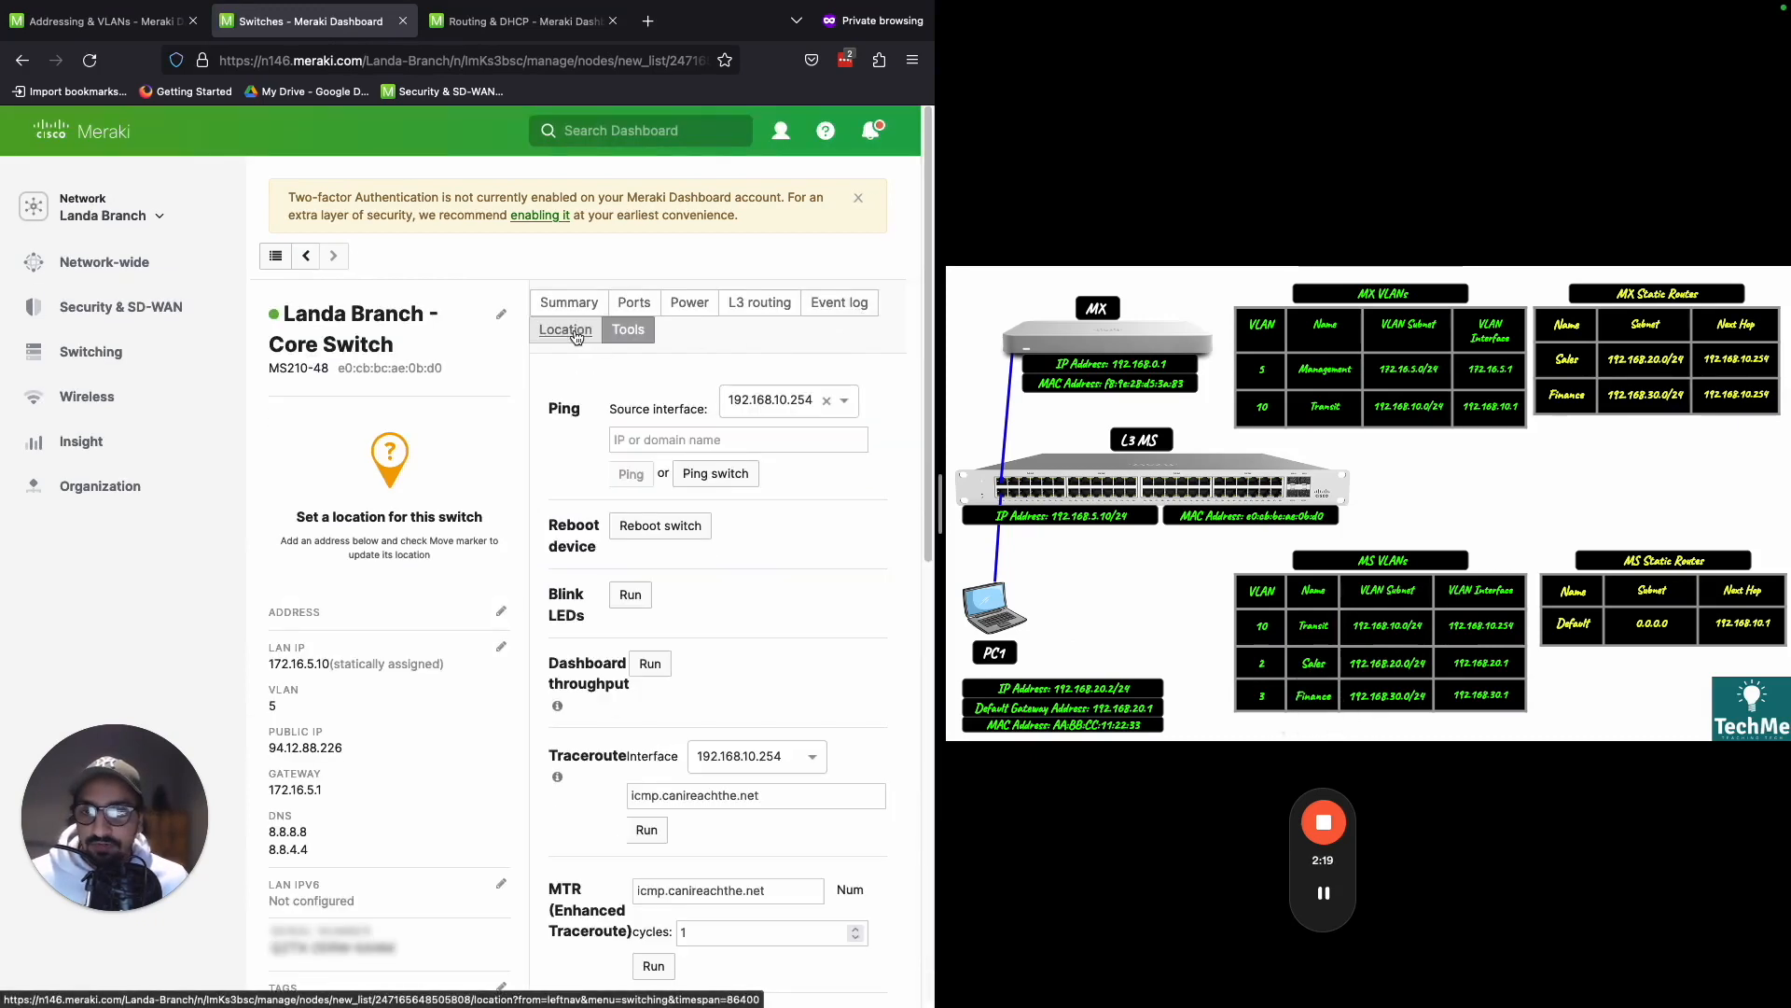
{"action": "left_click", "coordinate": [844, 408]}
{"action": "left_click", "coordinate": [848, 457]}
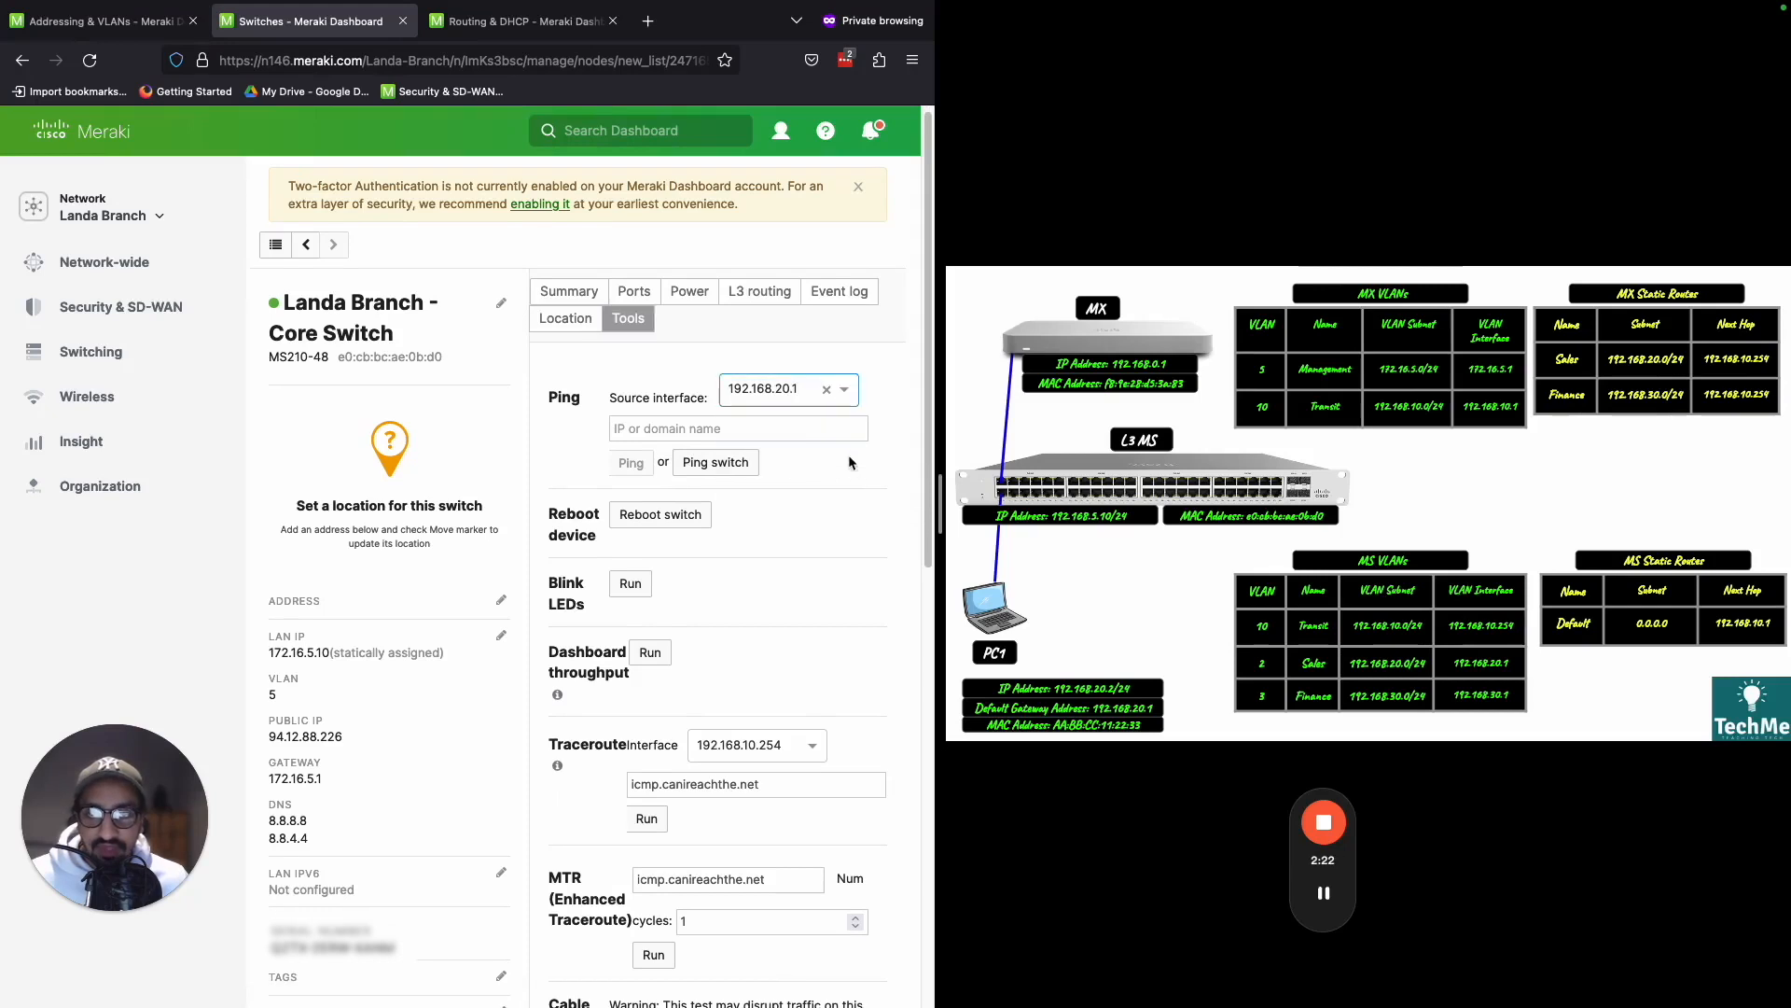
{"action": "left_click", "coordinate": [799, 431]}
{"action": "type", "text": "1.1.1.1"}
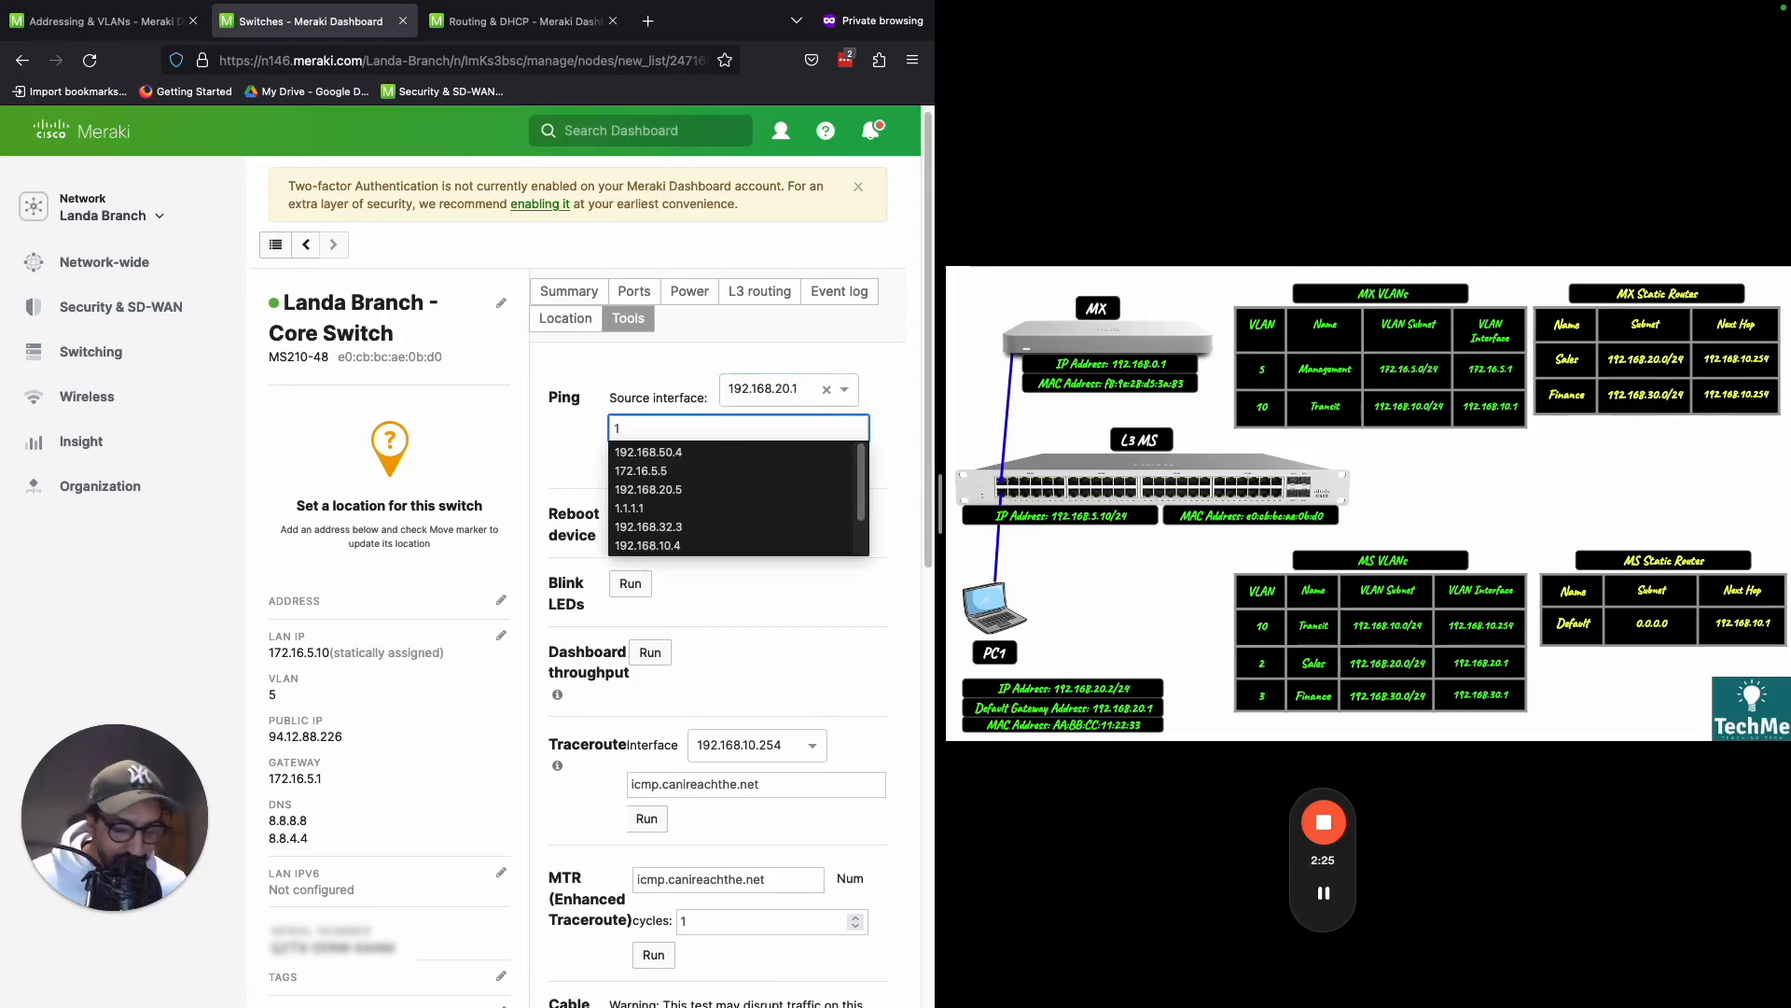
{"action": "left_click", "coordinate": [853, 454]}
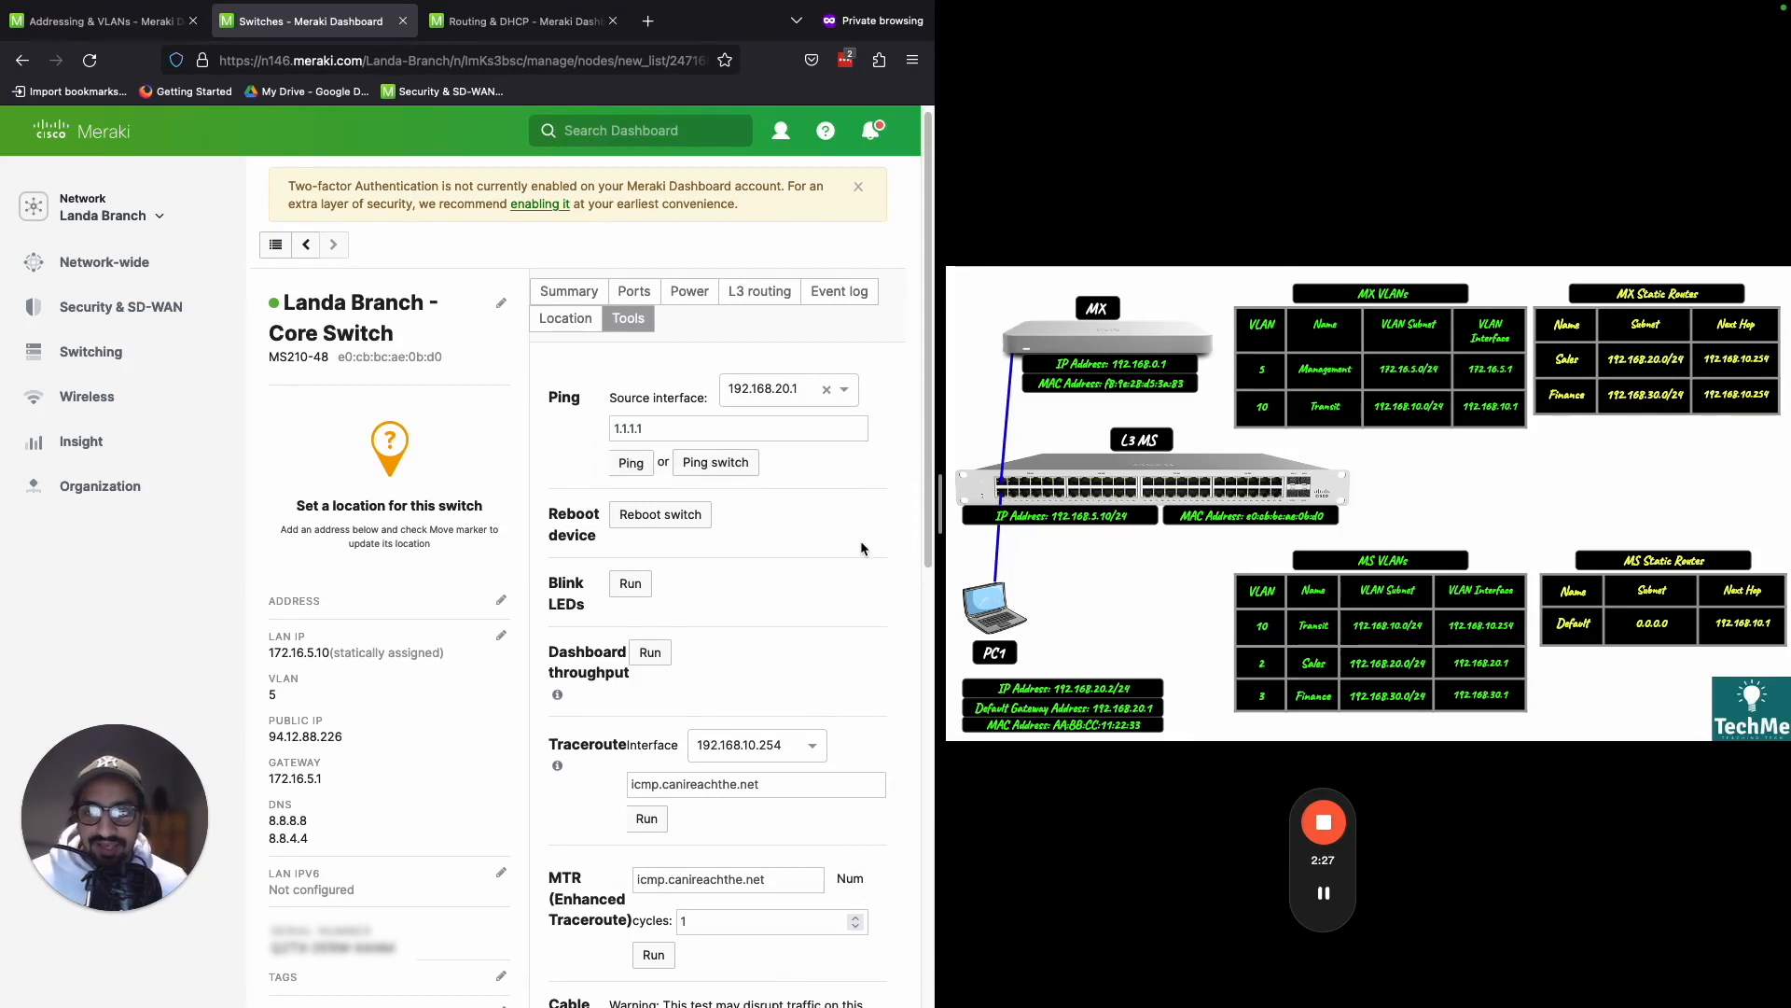
{"action": "left_click", "coordinate": [638, 469]}
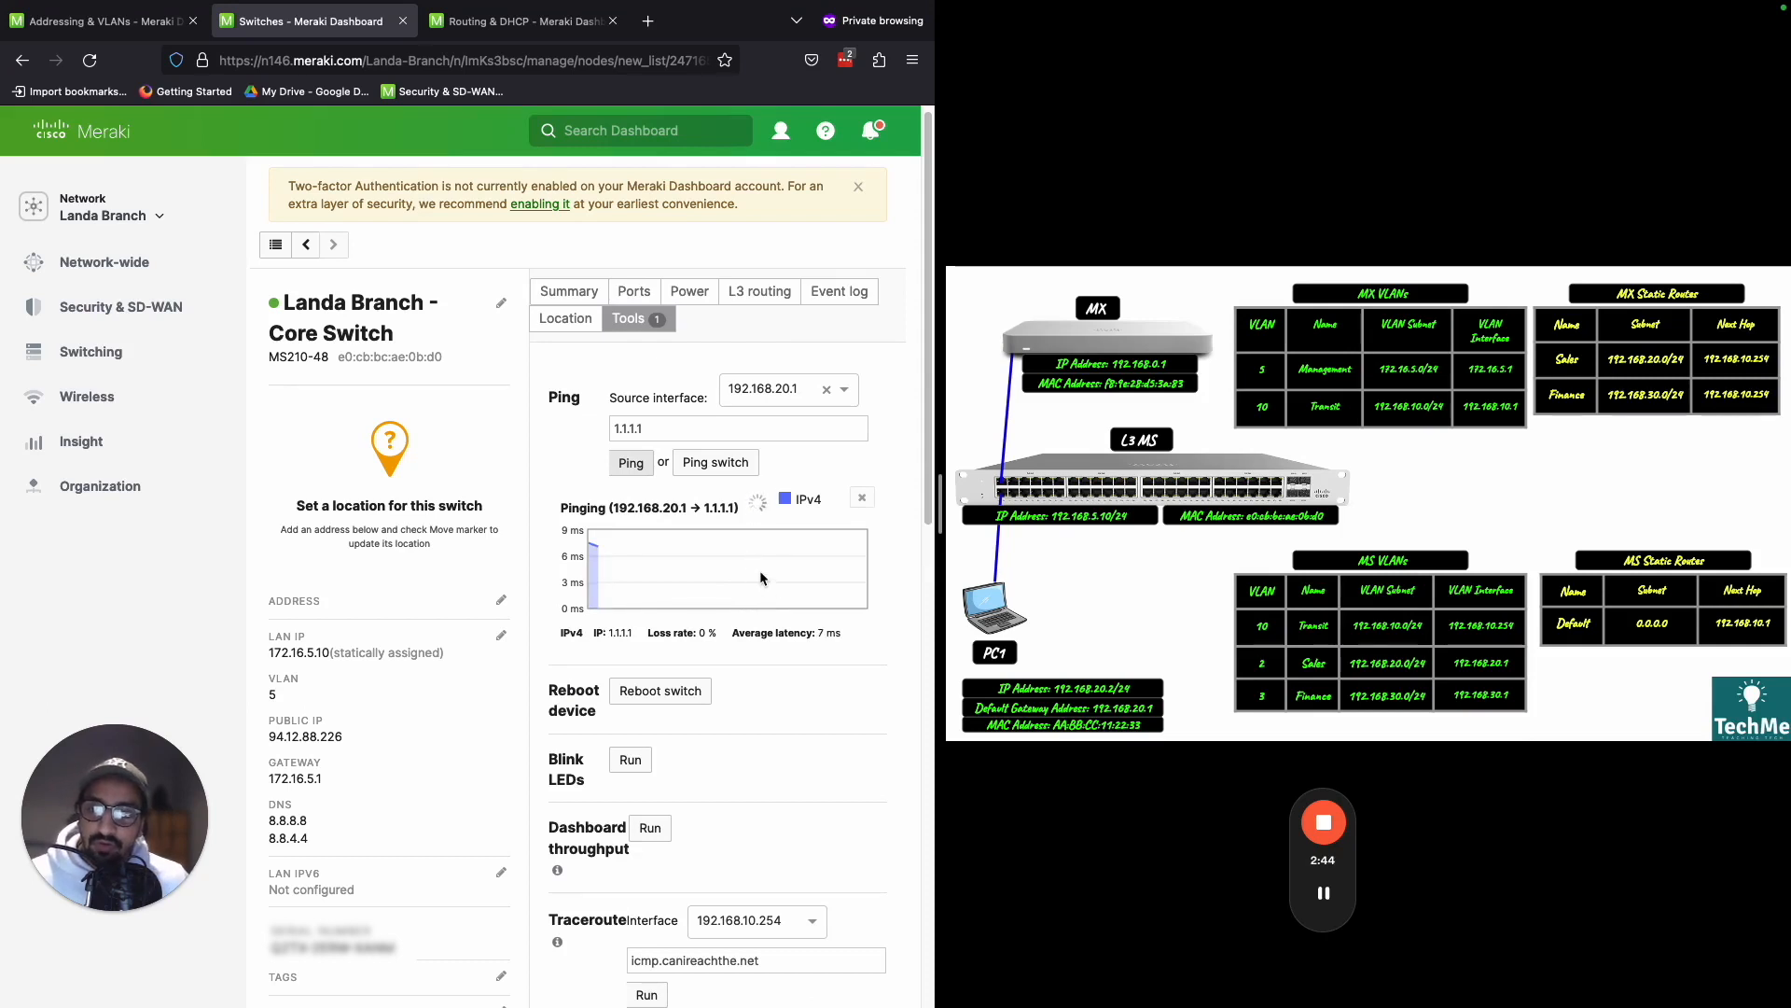
{"action": "key", "text": "ctrl+shift+d"}
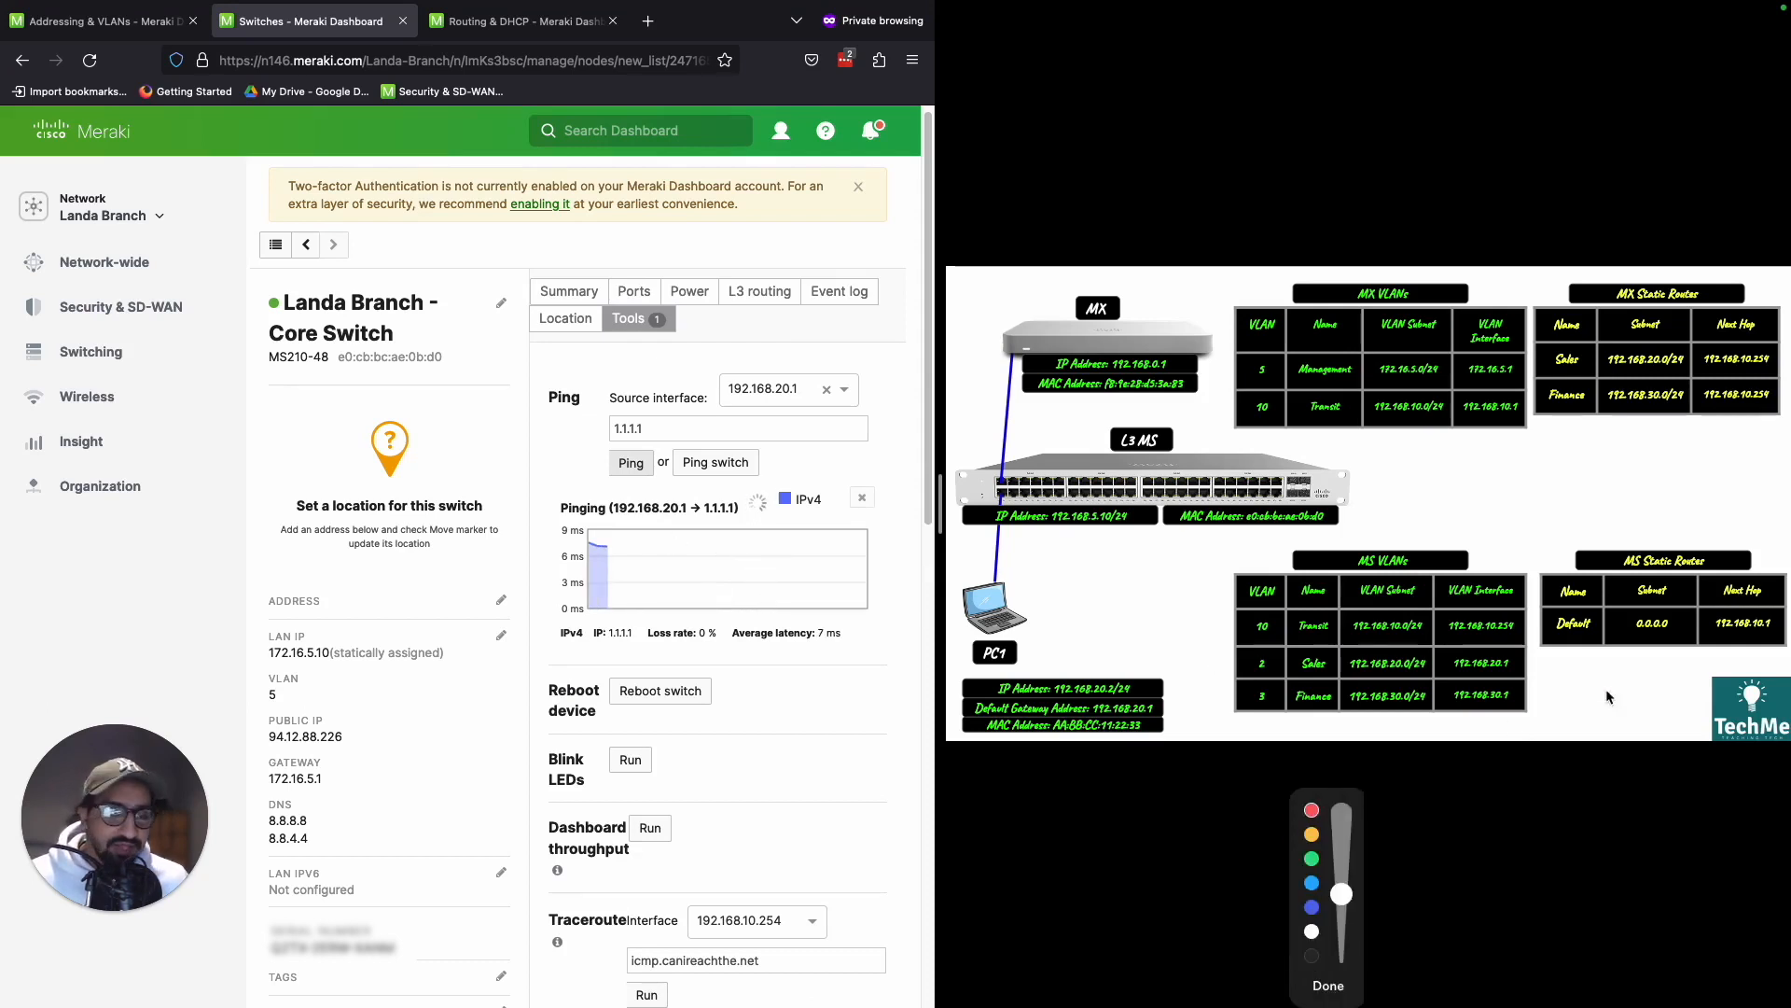
{"action": "mouse_move", "coordinate": [1525, 650]}
{"action": "left_mouse_down"}
{"action": "mouse_move", "coordinate": [1433, 667]}
{"action": "mouse_move", "coordinate": [1477, 678]}
{"action": "mouse_move", "coordinate": [1502, 658]}
{"action": "left_mouse_up"}
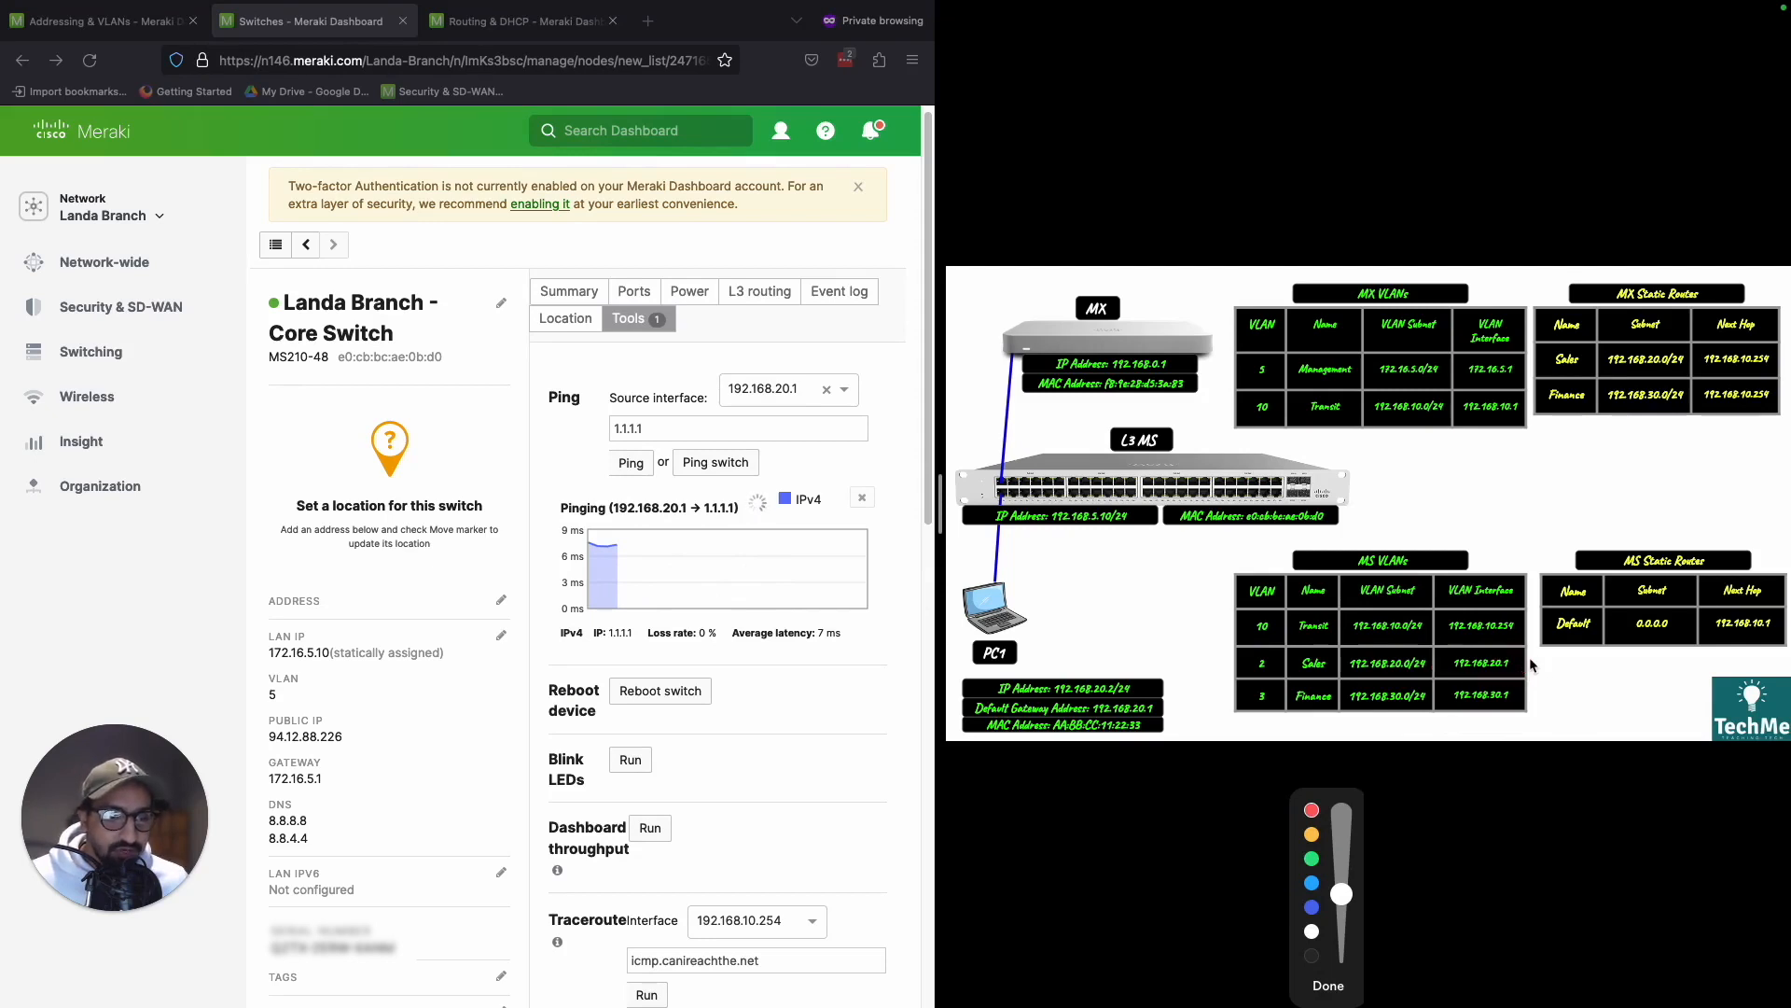
{"action": "mouse_move", "coordinate": [1450, 676]}
{"action": "left_mouse_down"}
{"action": "mouse_move", "coordinate": [1532, 642]}
{"action": "mouse_move", "coordinate": [1427, 614]}
{"action": "mouse_move", "coordinate": [1544, 600]}
{"action": "mouse_move", "coordinate": [1531, 493]}
{"action": "mouse_move", "coordinate": [1458, 431]}
{"action": "mouse_move", "coordinate": [1529, 429]}
{"action": "mouse_move", "coordinate": [1521, 392]}
{"action": "mouse_move", "coordinate": [1494, 397]}
{"action": "mouse_move", "coordinate": [1483, 207]}
{"action": "mouse_move", "coordinate": [1504, 222]}
{"action": "mouse_move", "coordinate": [1404, 193]}
{"action": "mouse_move", "coordinate": [1517, 224]}
{"action": "mouse_move", "coordinate": [1564, 369]}
{"action": "mouse_move", "coordinate": [1531, 415]}
{"action": "left_mouse_up"}
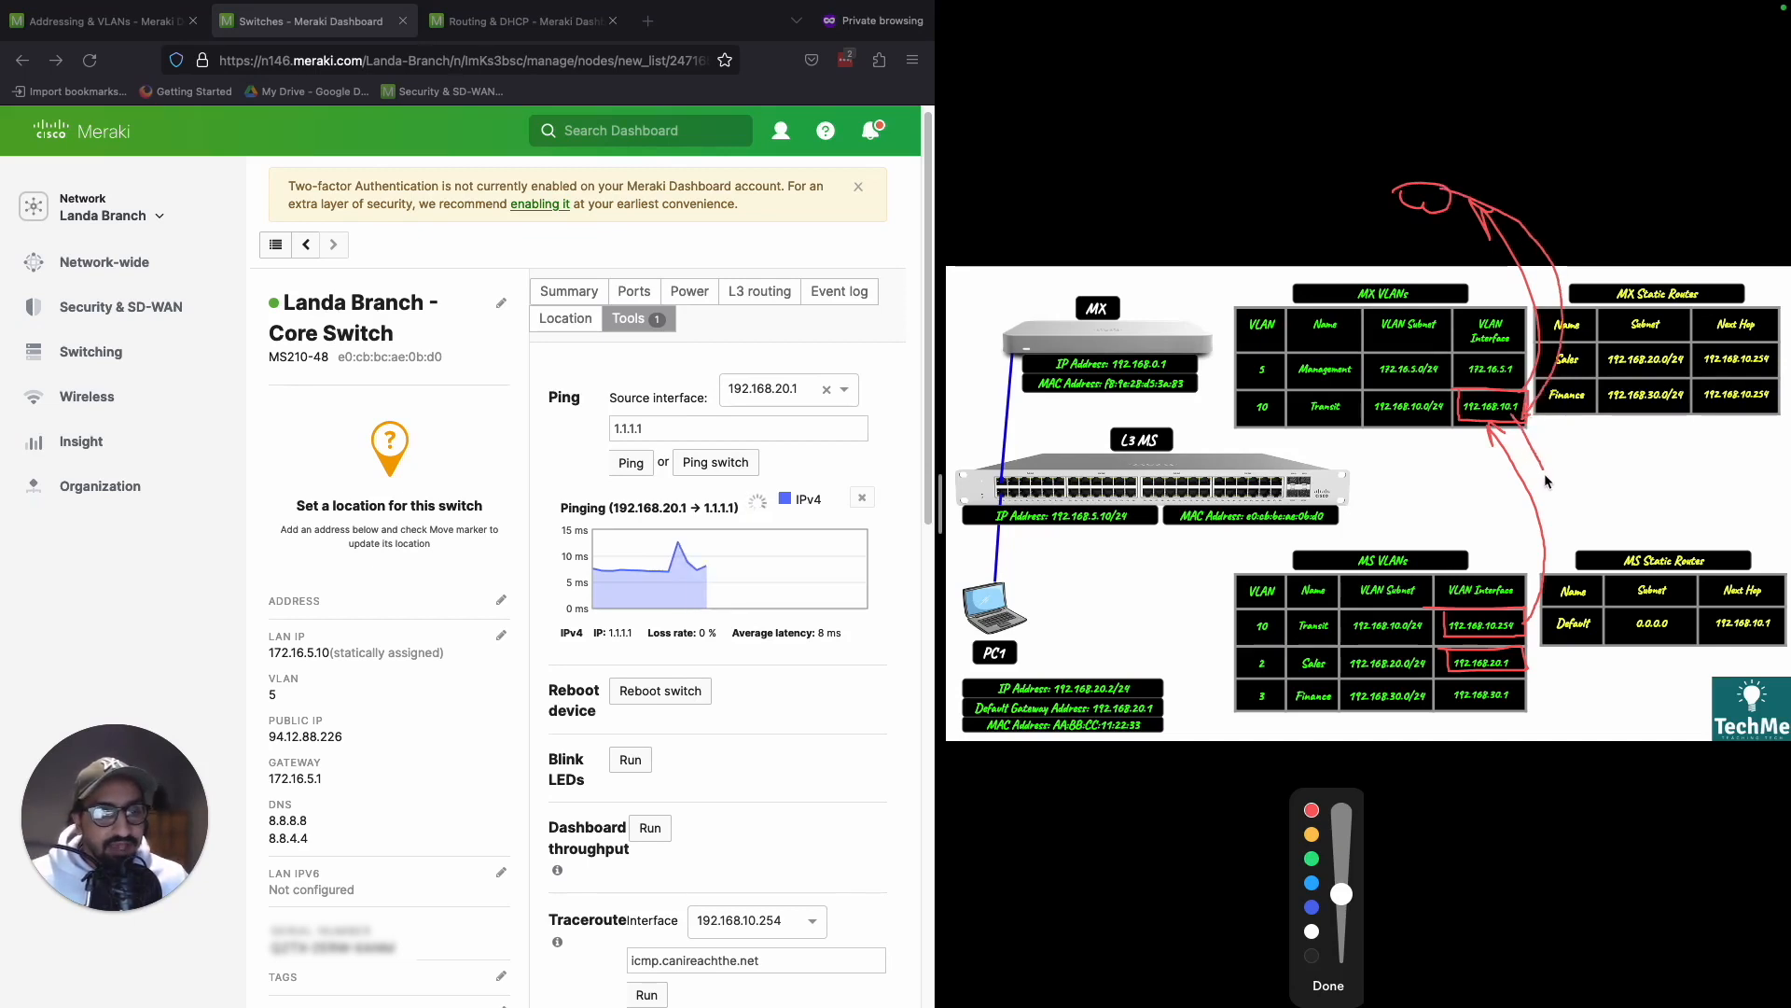
{"action": "left_click_drag", "start_coordinate": [1568, 546], "coordinate": [1530, 623]}
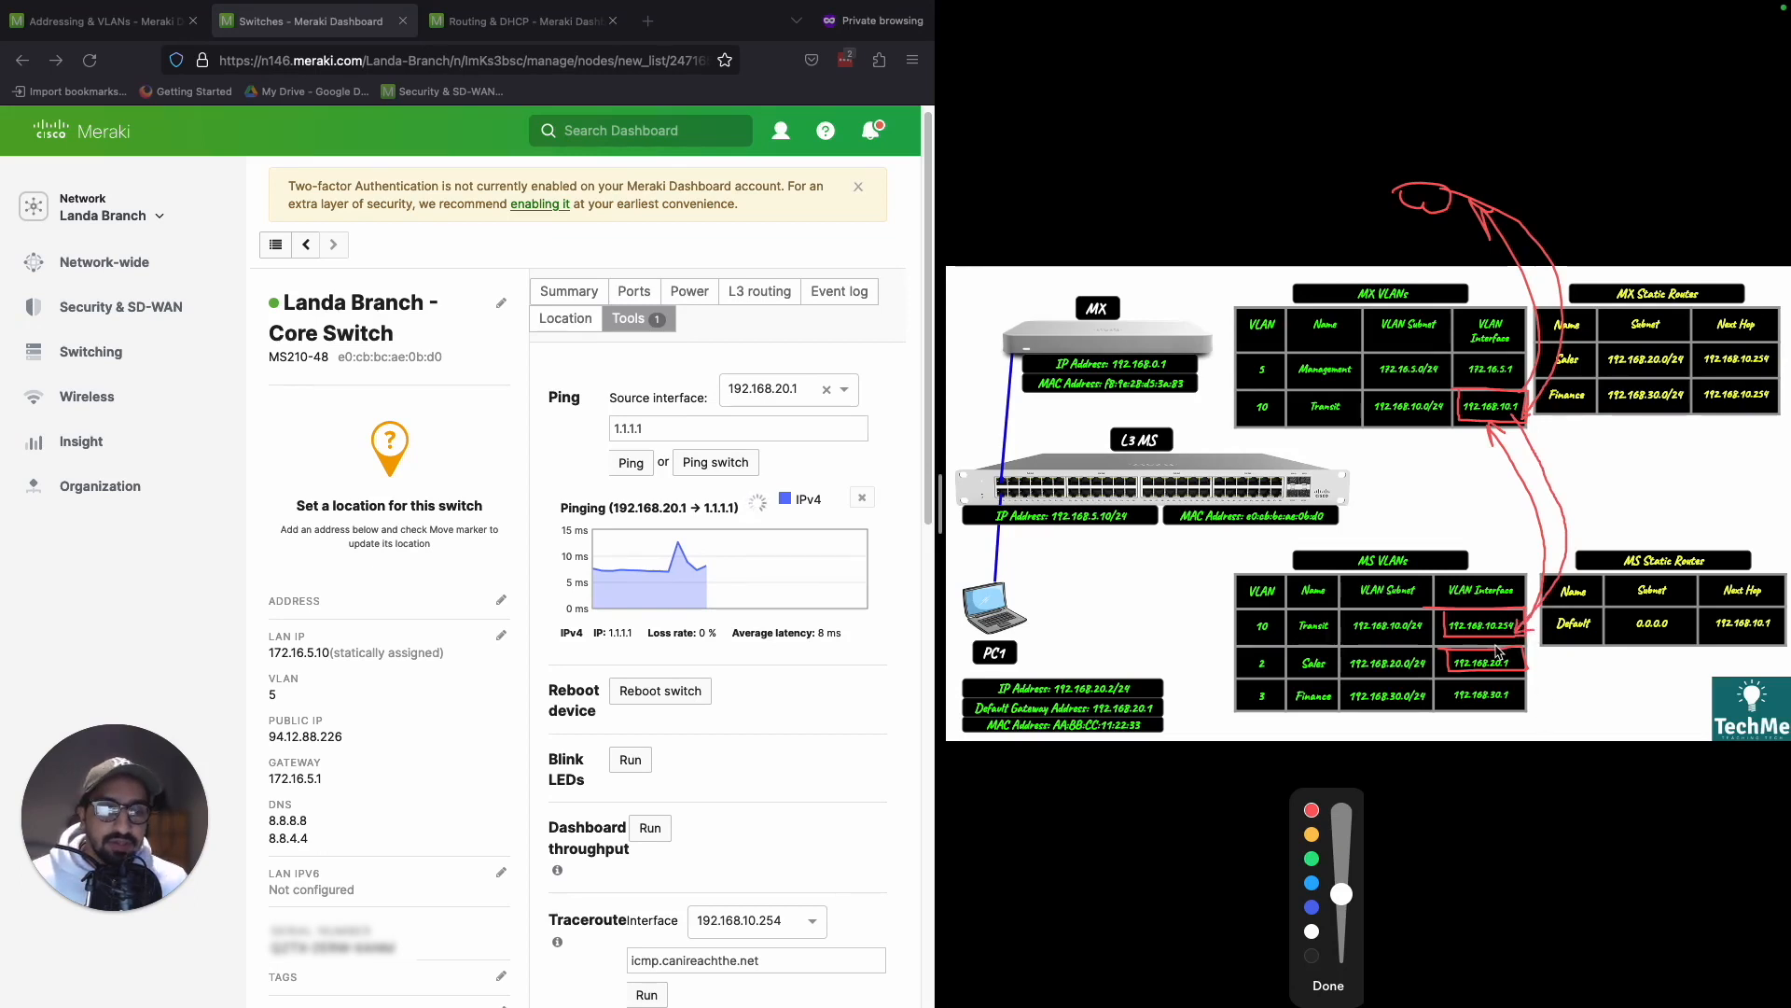
{"action": "key", "text": "BackSpace"}
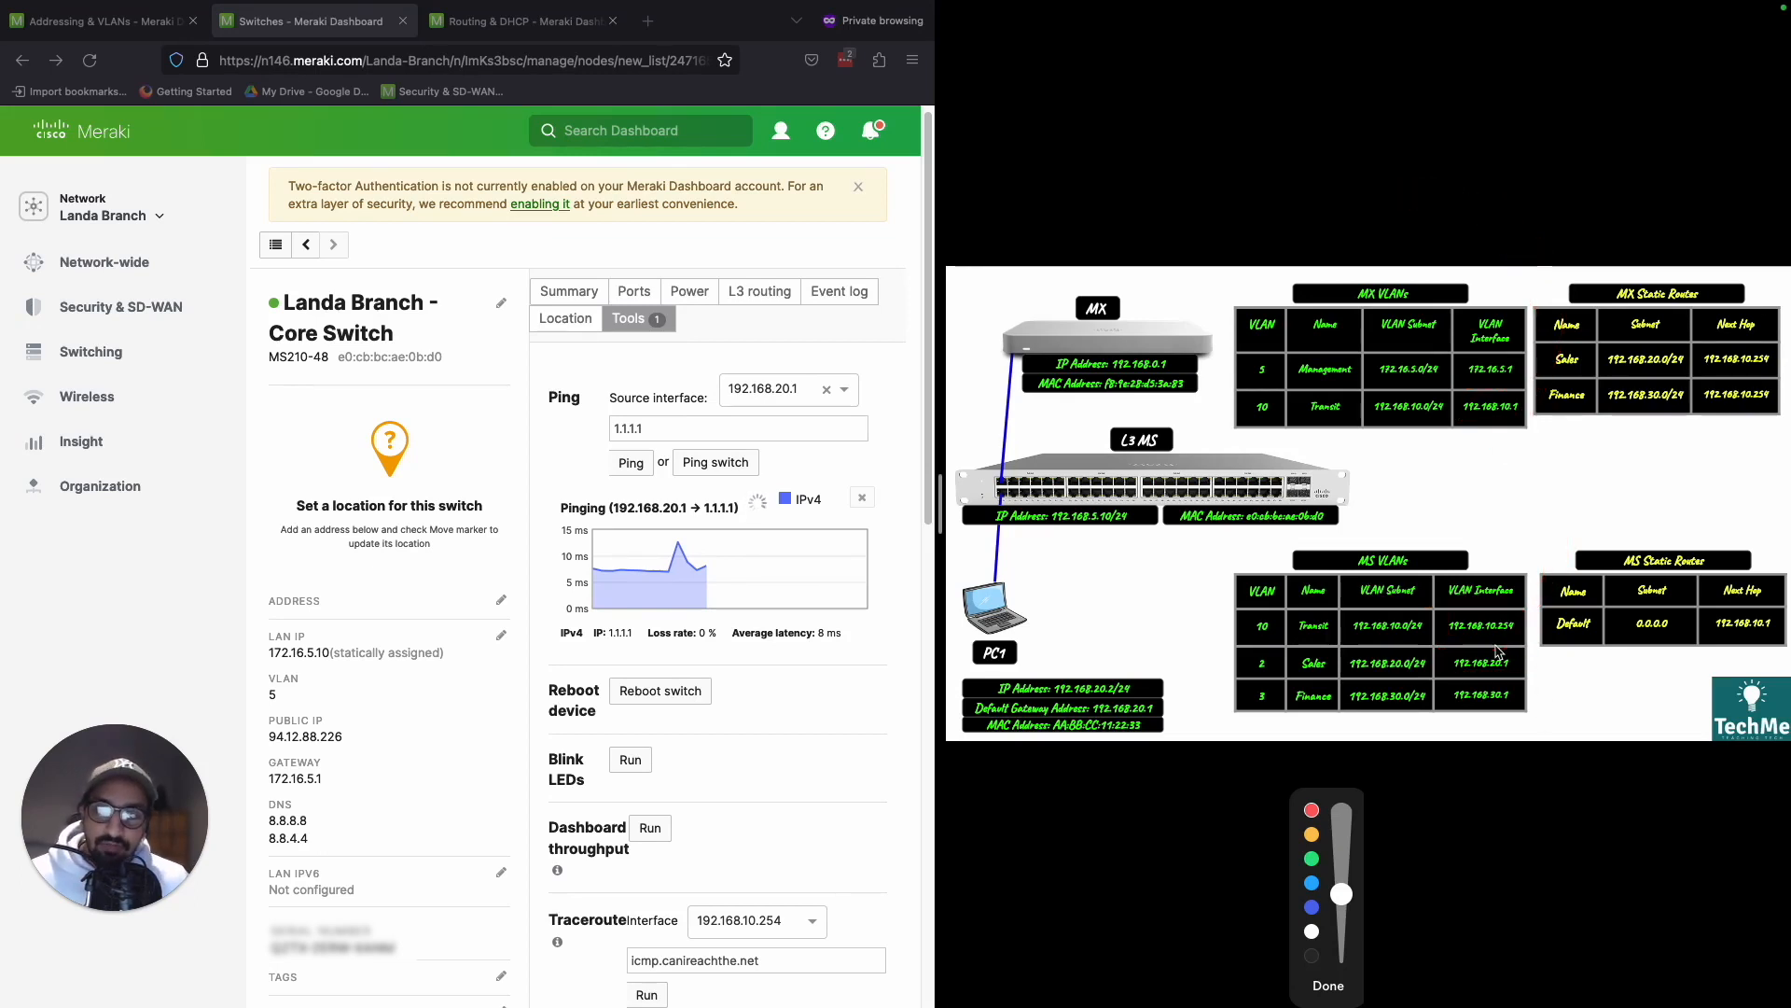
{"action": "left_click", "coordinate": [1325, 983]}
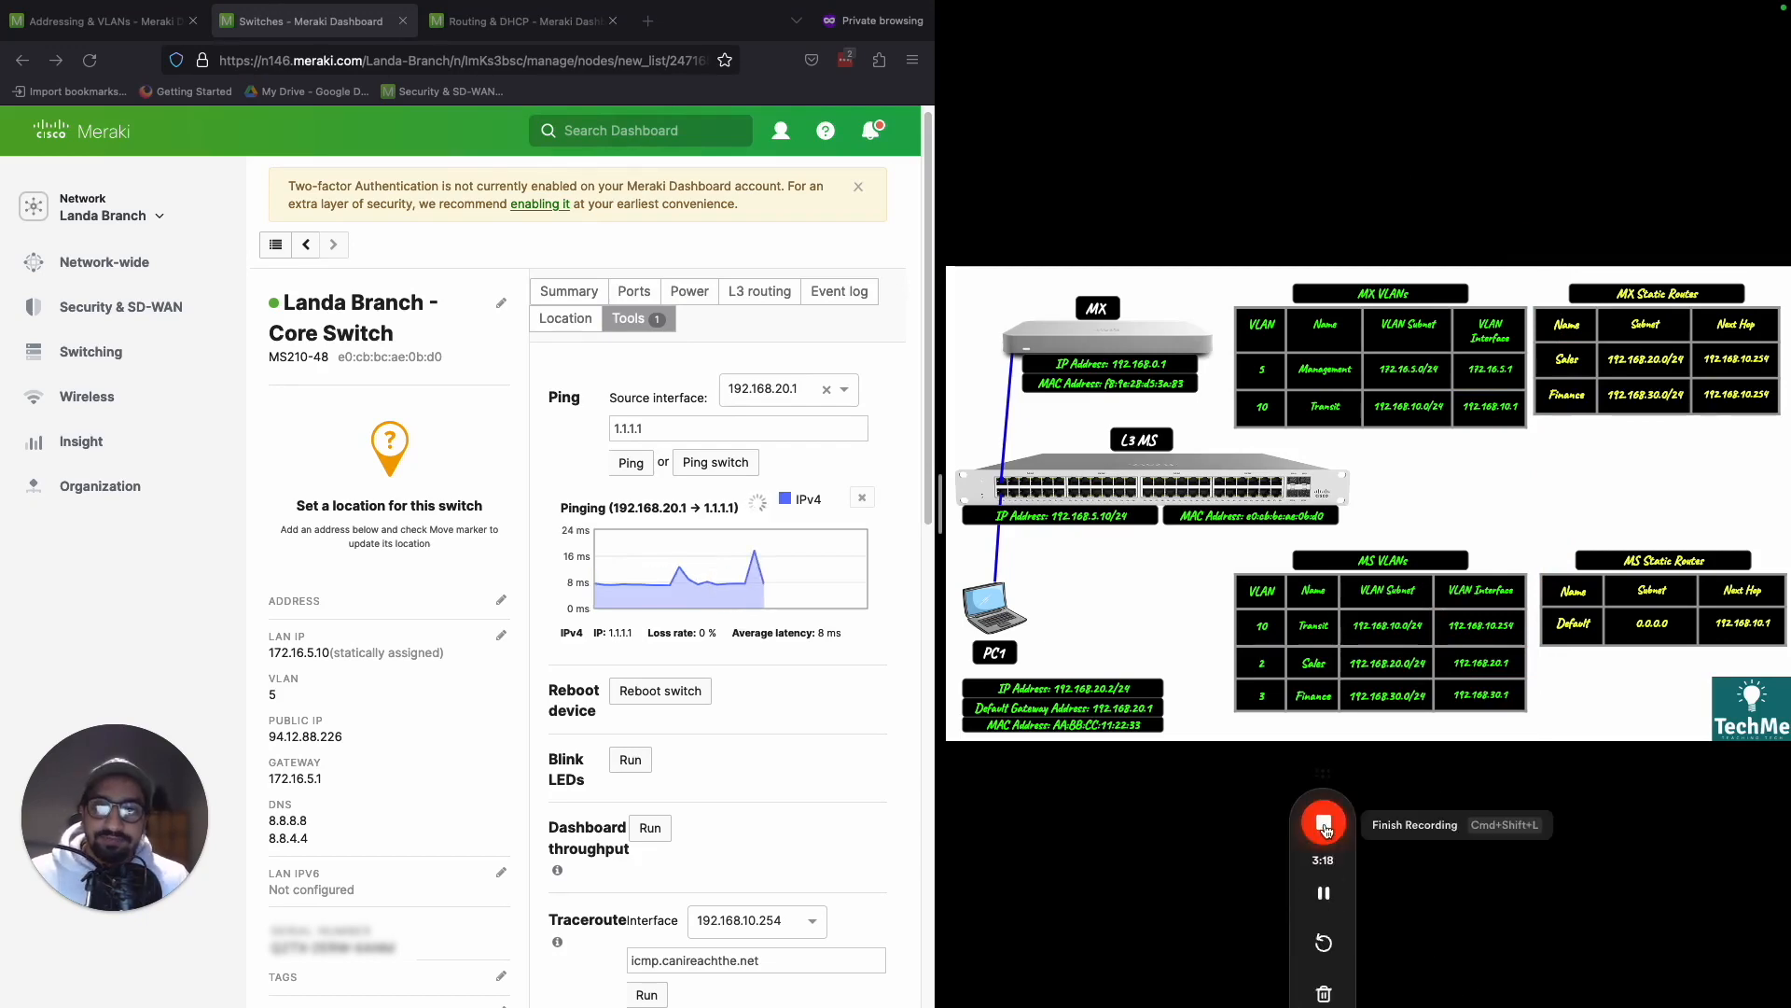
{"action": "left_click", "coordinate": [1324, 825]}
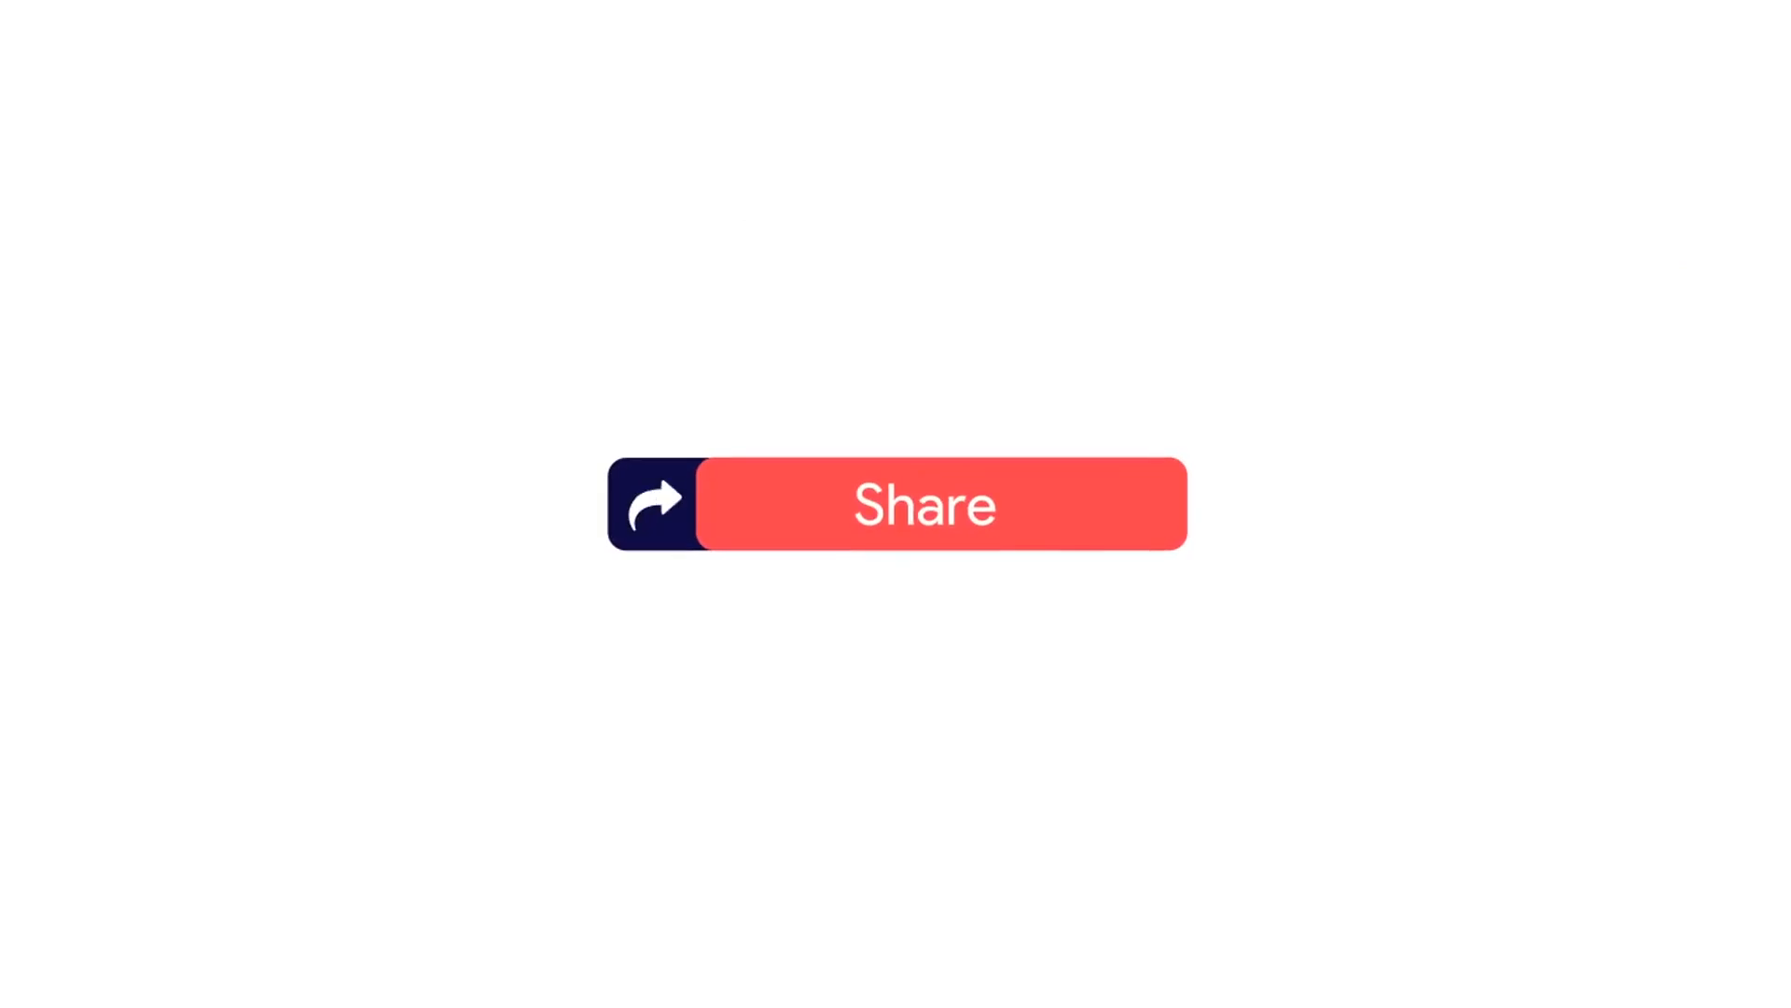